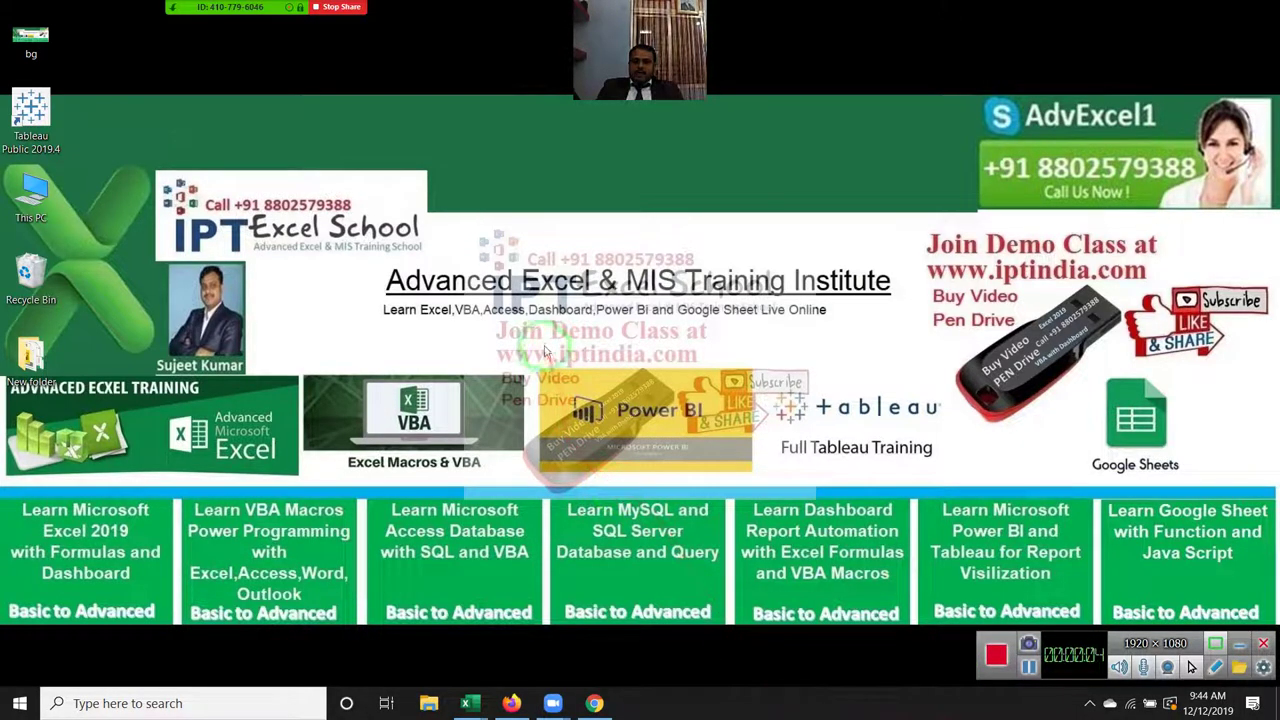
Step: Search Windows for the Excel app by typing 'exce'
{"action": "left_click_drag", "start_coordinate": [530, 425], "coordinate": [760, 490]}
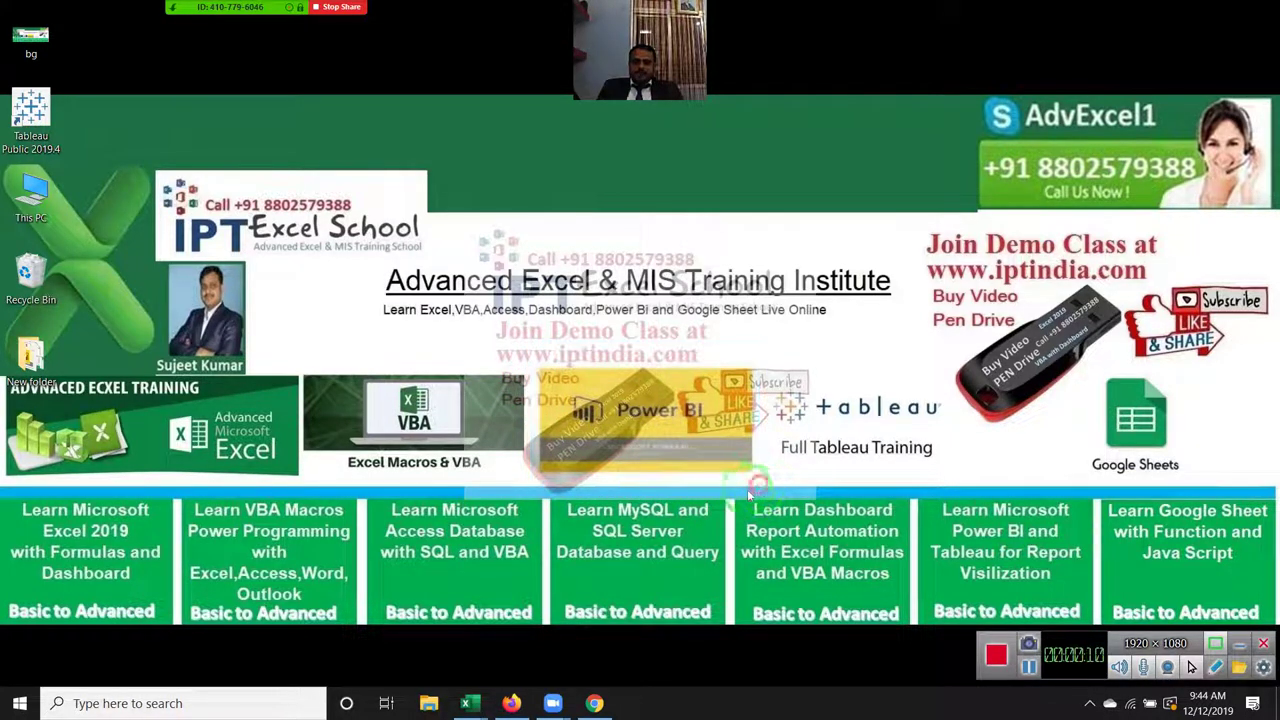
{"action": "key", "text": "super"}
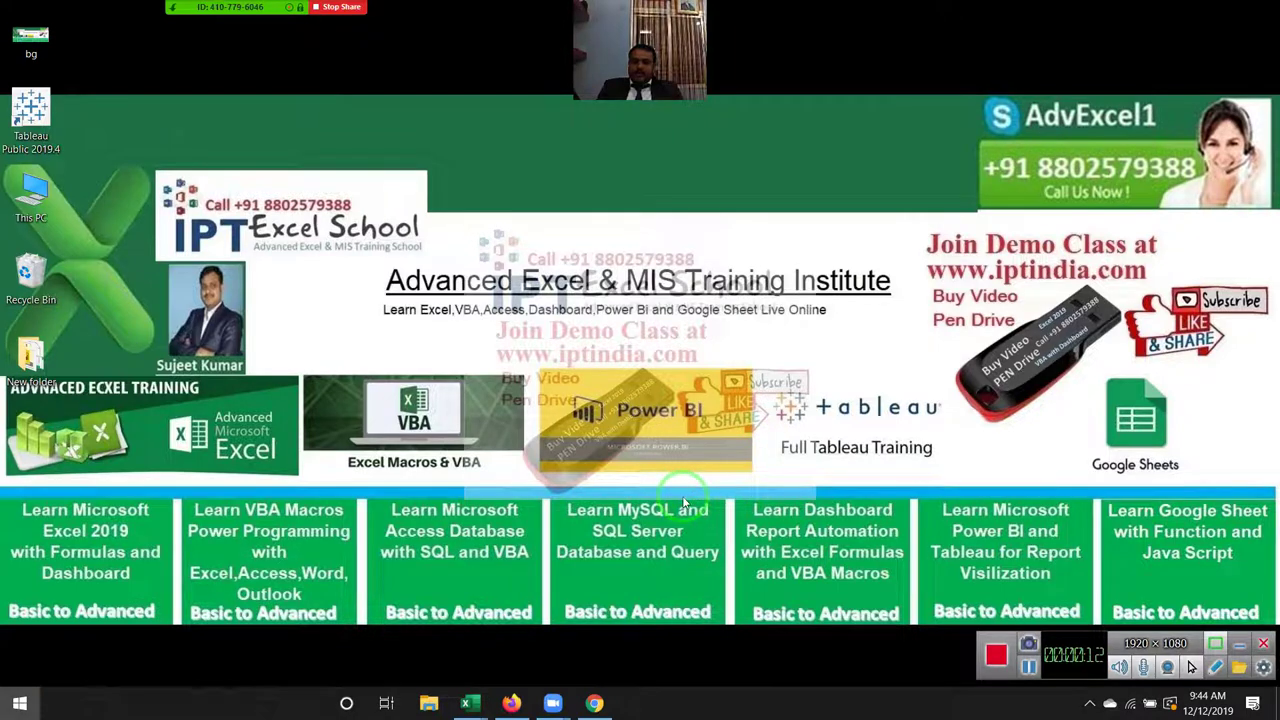
{"action": "type", "text": "exce"}
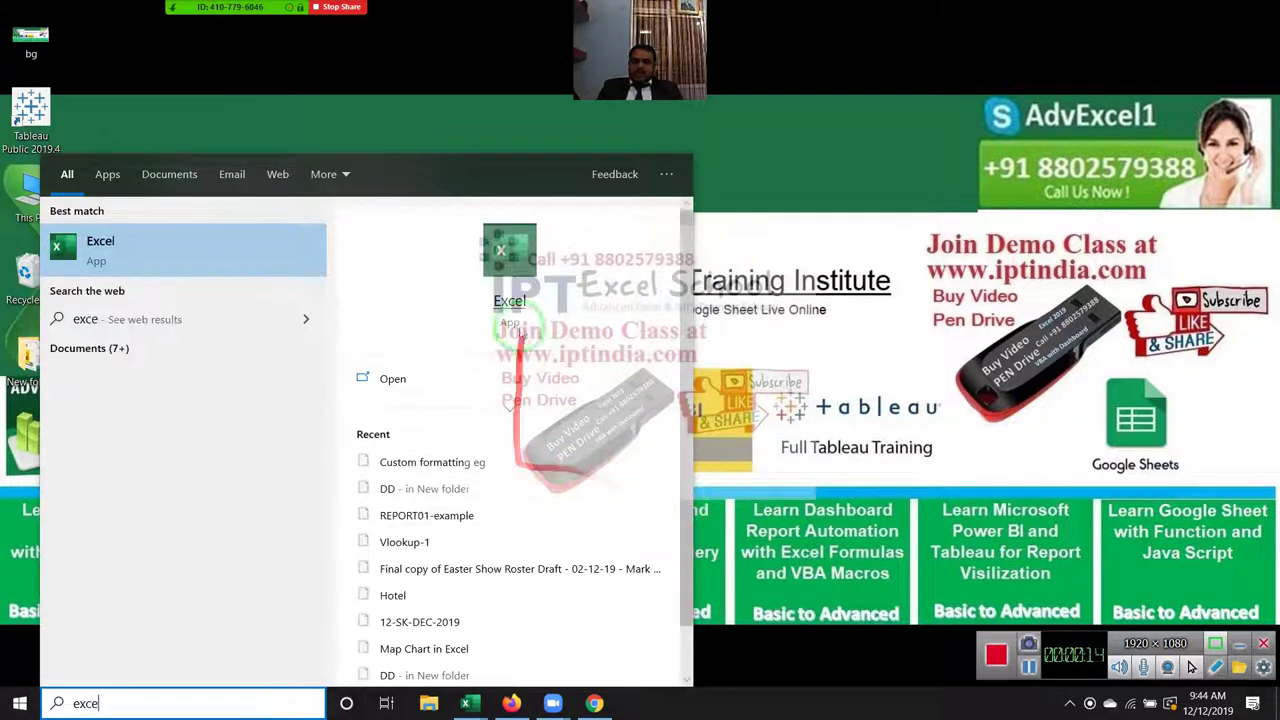
Step: Launch Excel from the search results, maximize its window and open the workbook
{"action": "left_click", "coordinate": [507, 318]}
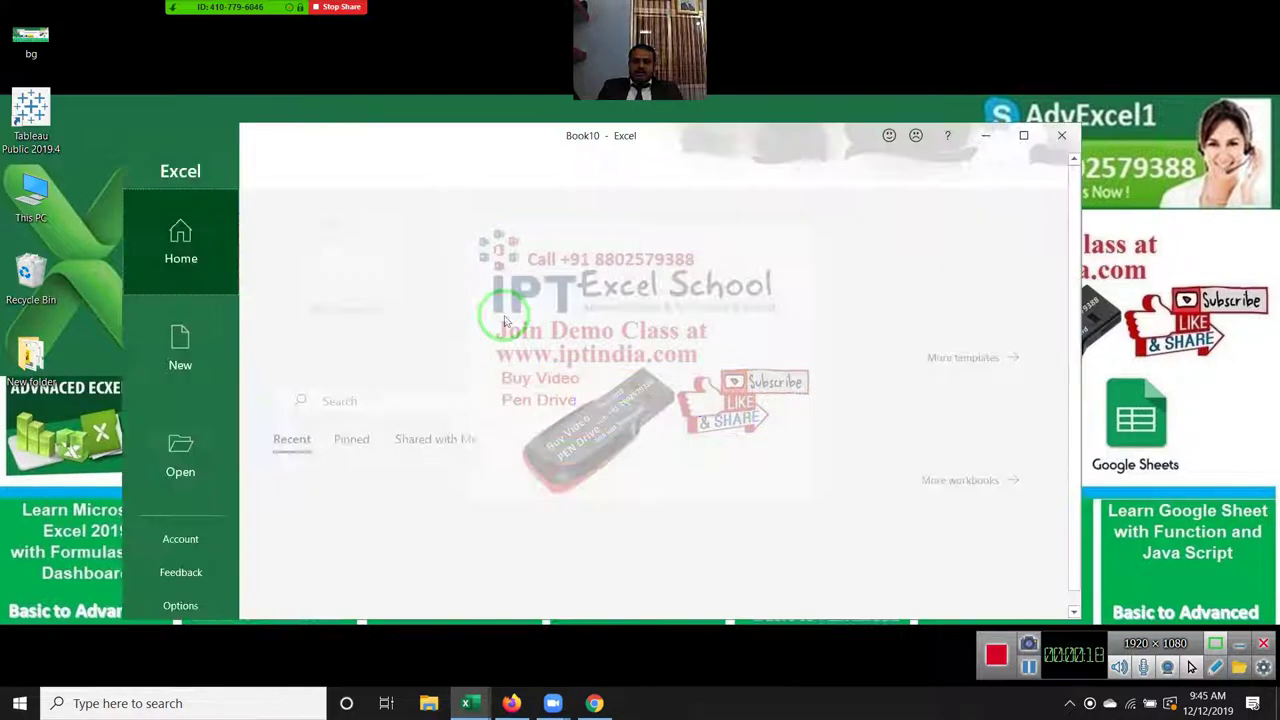
{"action": "left_click", "coordinate": [1022, 135]}
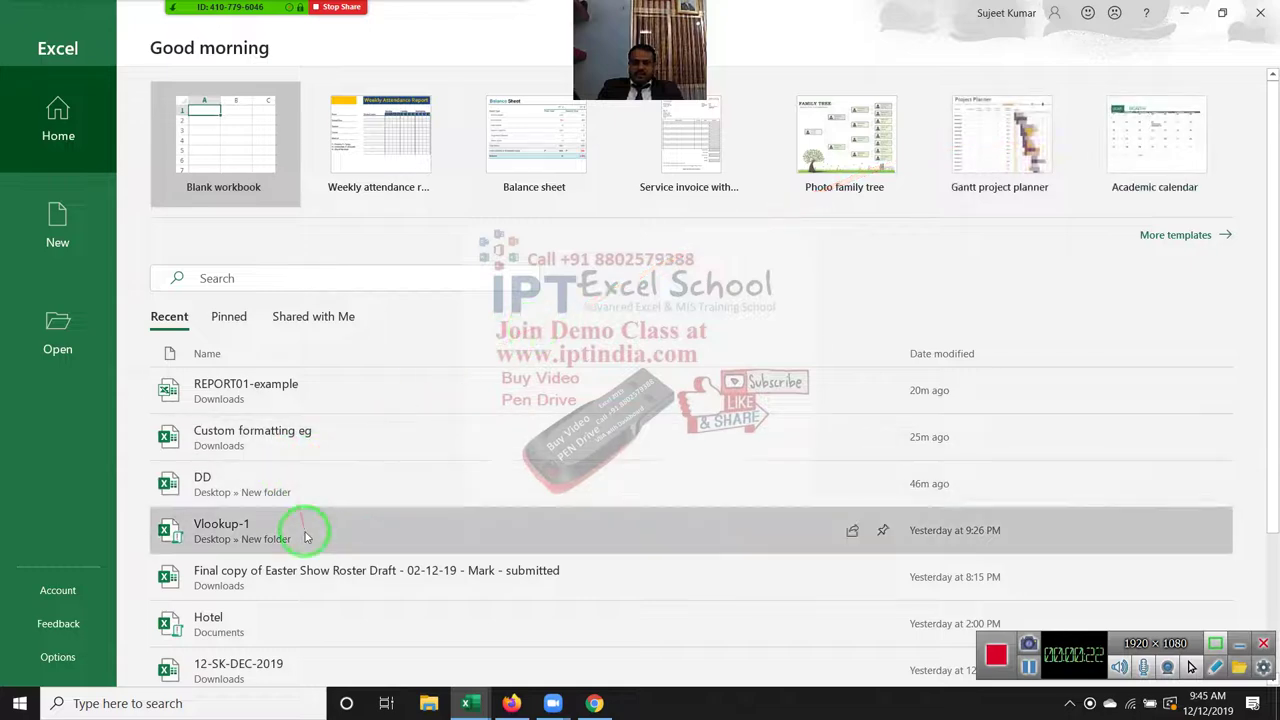
{"action": "key", "text": "Escape"}
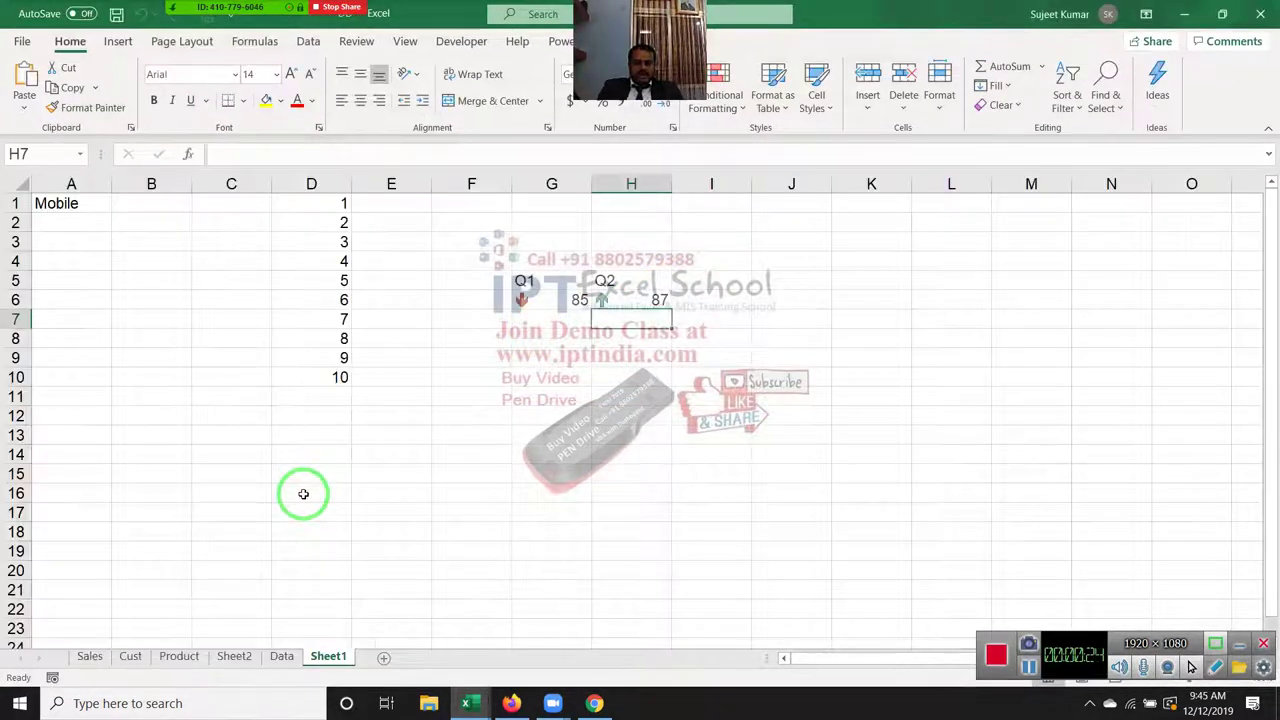
Step: Delete Sheet1 from the DD workbook and scroll the Data sheet back to the top
{"action": "left_click_drag", "start_coordinate": [305, 500], "coordinate": [307, 563]}
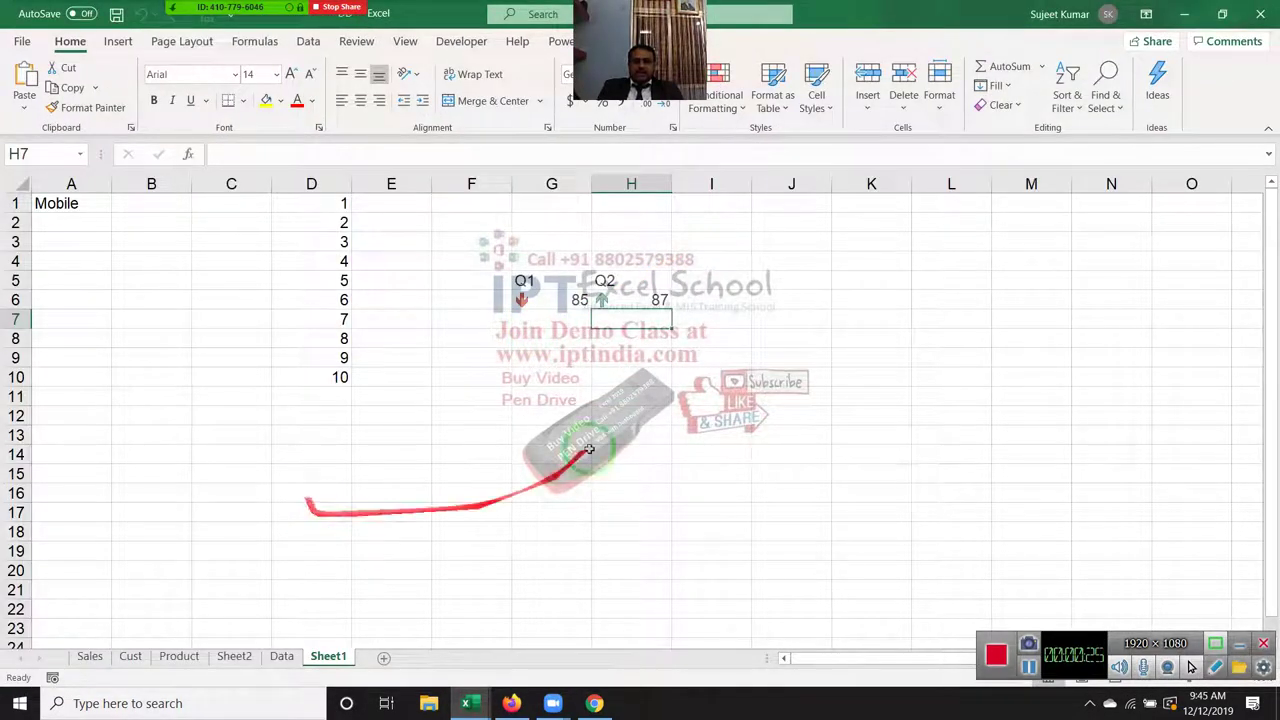
{"action": "right_click", "coordinate": [330, 656]}
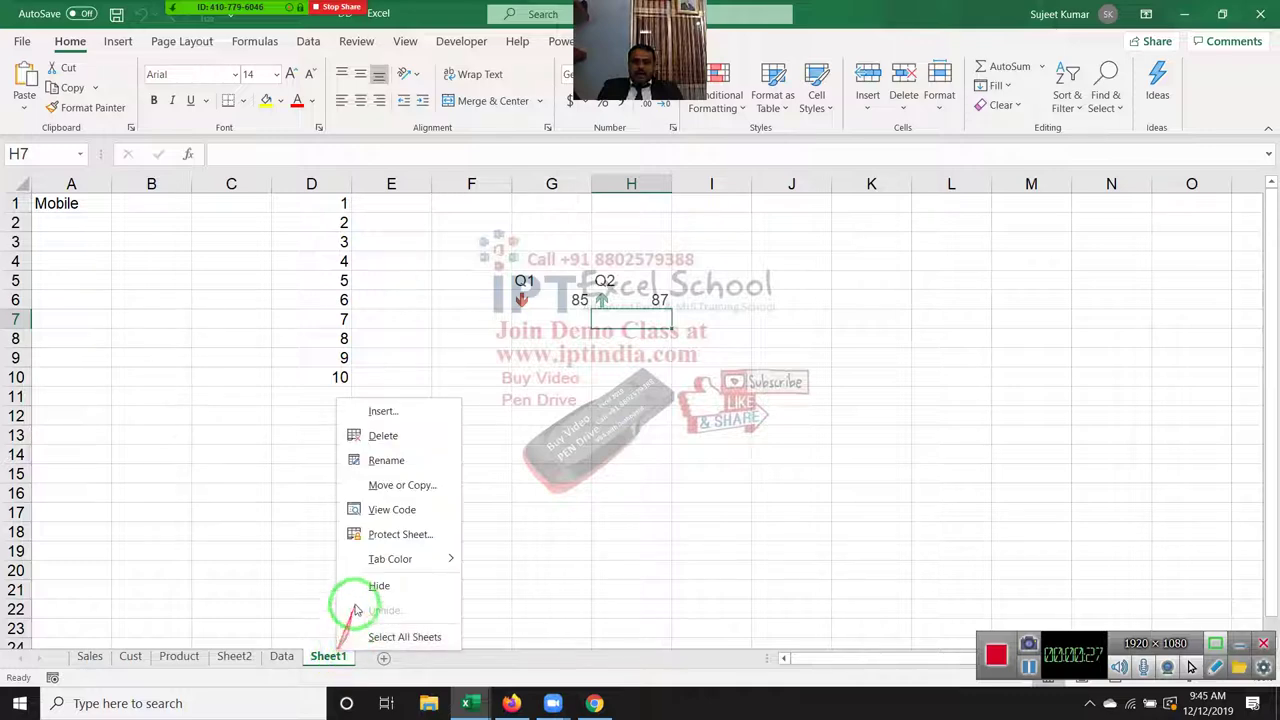
{"action": "left_click", "coordinate": [394, 436]}
{"action": "left_click", "coordinate": [613, 398]}
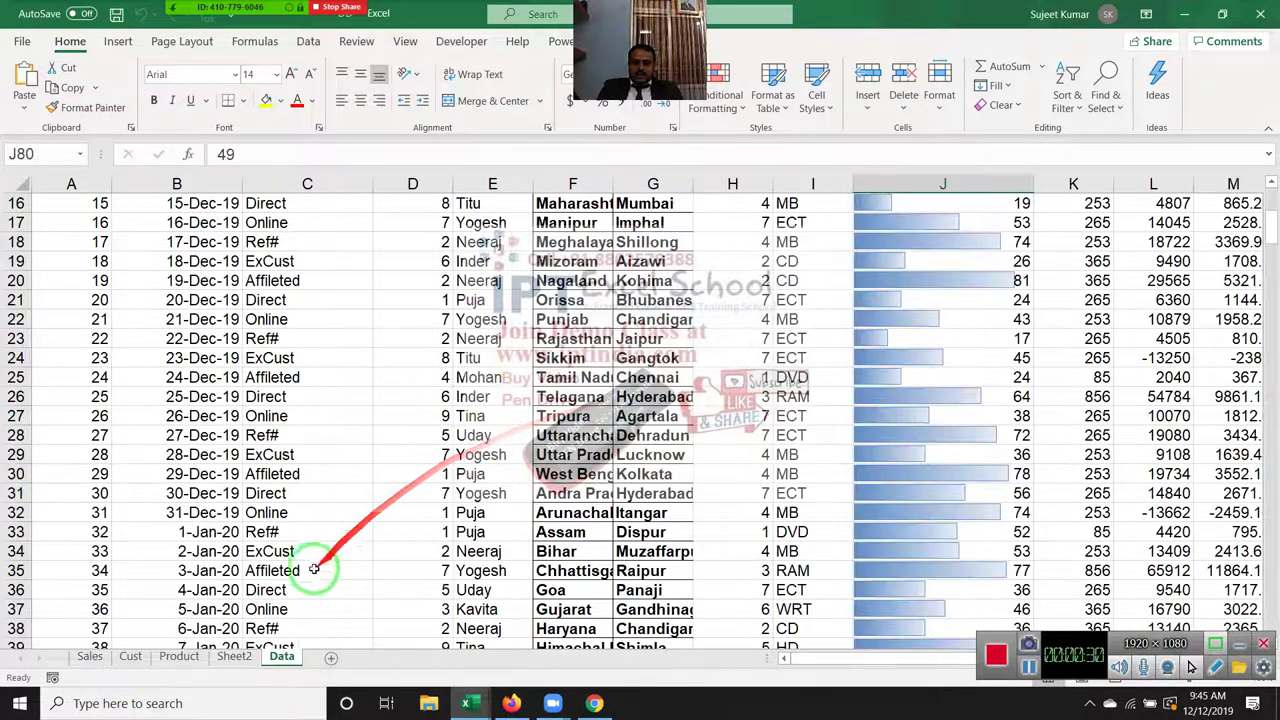
{"action": "left_click", "coordinate": [392, 400]}
{"action": "scroll", "coordinate": [392, 400], "scroll_direction": "up", "scroll_amount": 5}
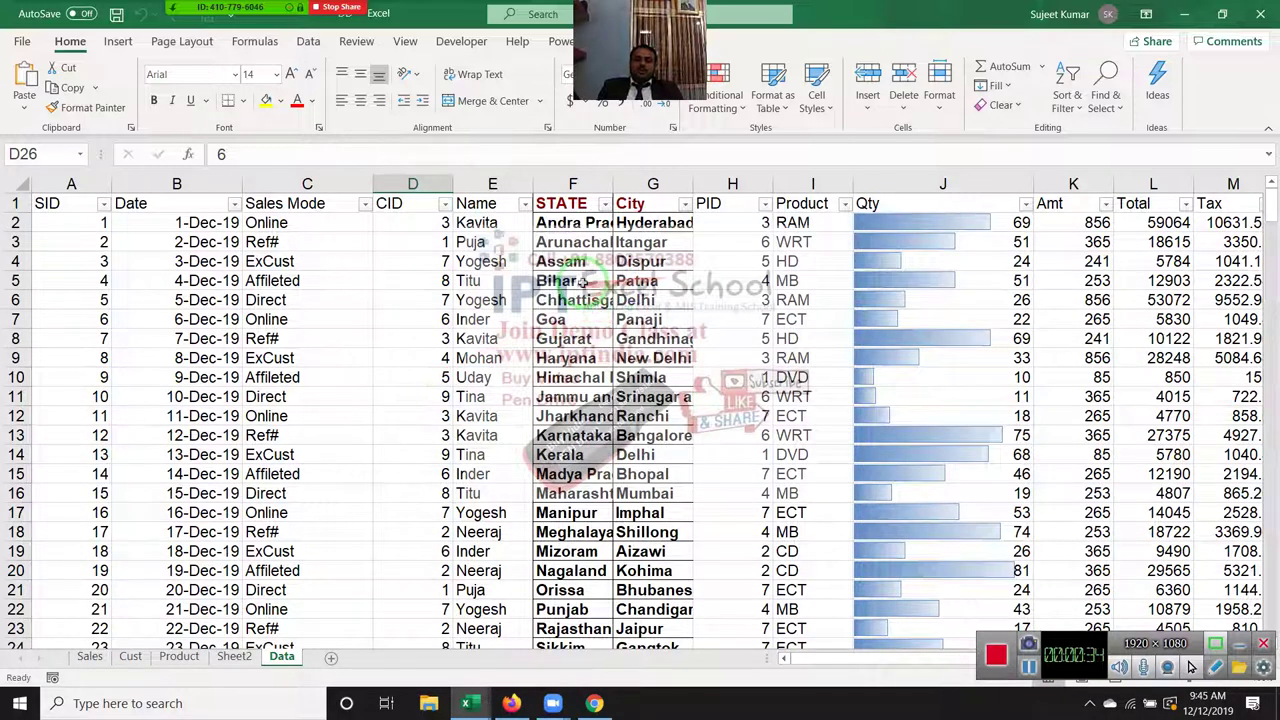
{"action": "left_click", "coordinate": [581, 286]}
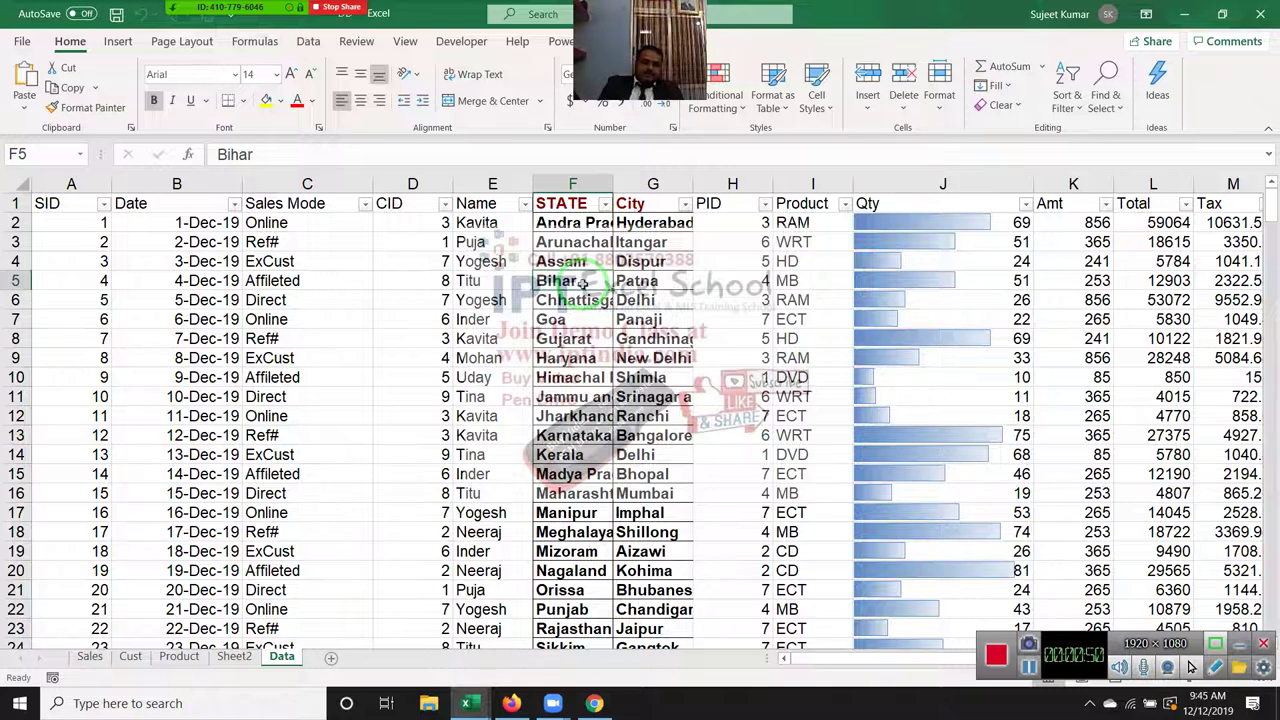
{"action": "left_click", "coordinate": [259, 354]}
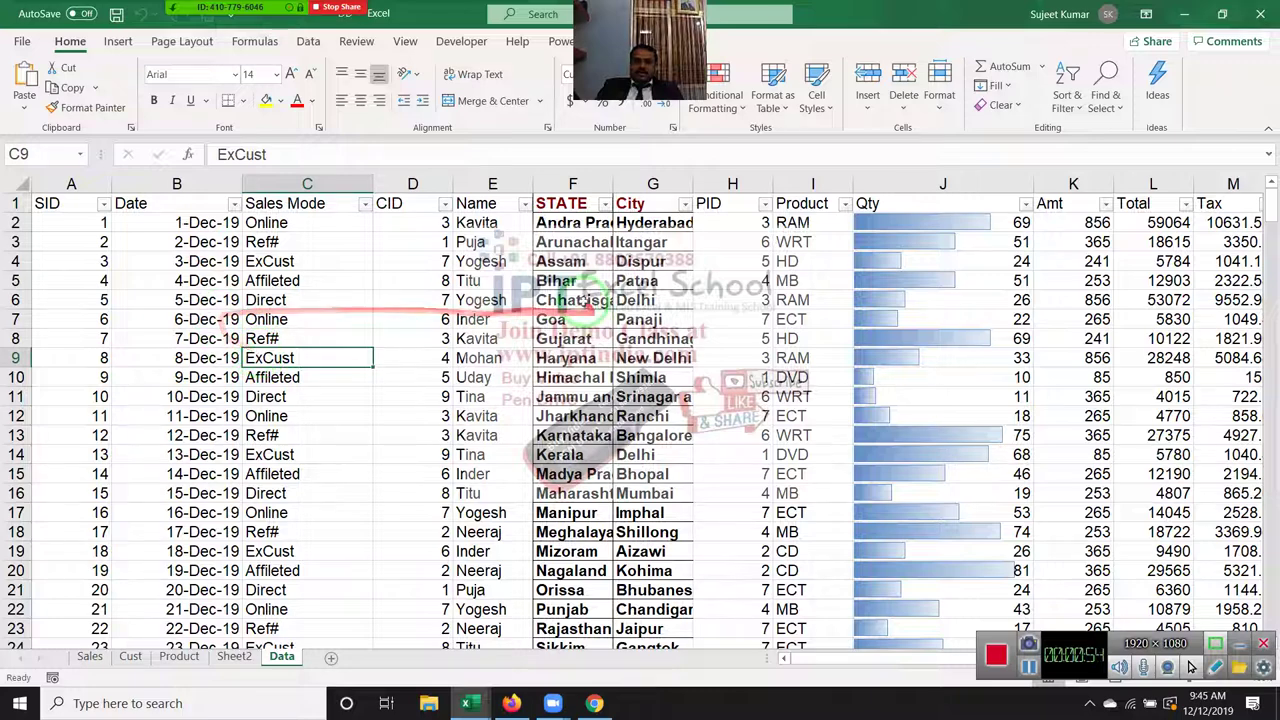
{"action": "left_click", "coordinate": [572, 300]}
{"action": "left_click_drag", "start_coordinate": [425, 452], "coordinate": [455, 640]}
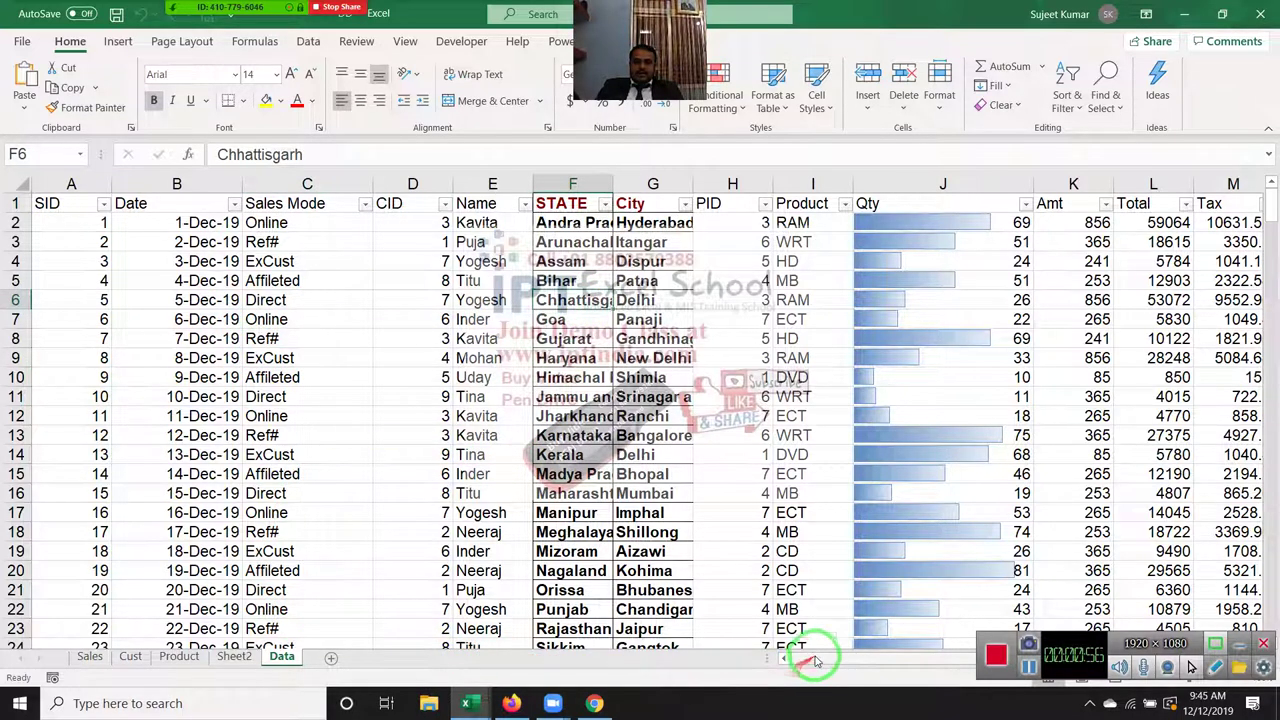
{"action": "mouse_move", "coordinate": [814, 658]}
{"action": "left_mouse_down"}
{"action": "mouse_move", "coordinate": [928, 668]}
{"action": "mouse_move", "coordinate": [738, 655]}
{"action": "left_mouse_up"}
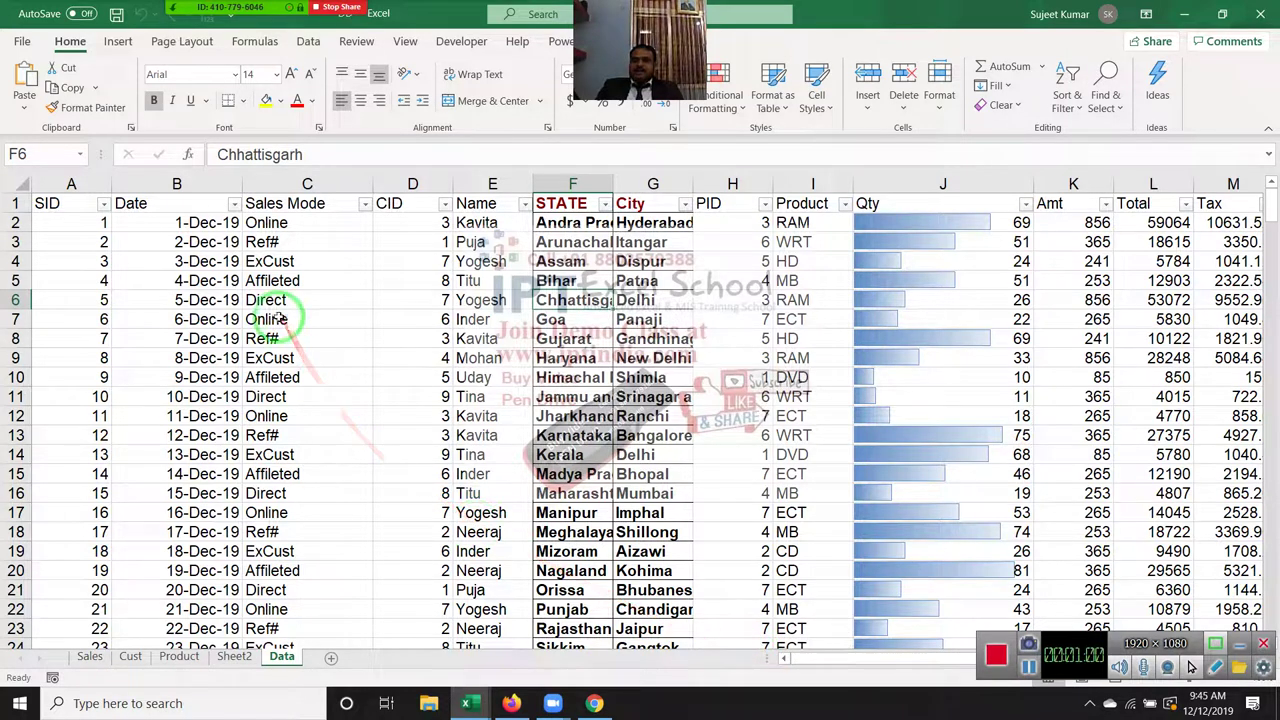
{"action": "left_click_drag", "start_coordinate": [262, 320], "coordinate": [90, 217]}
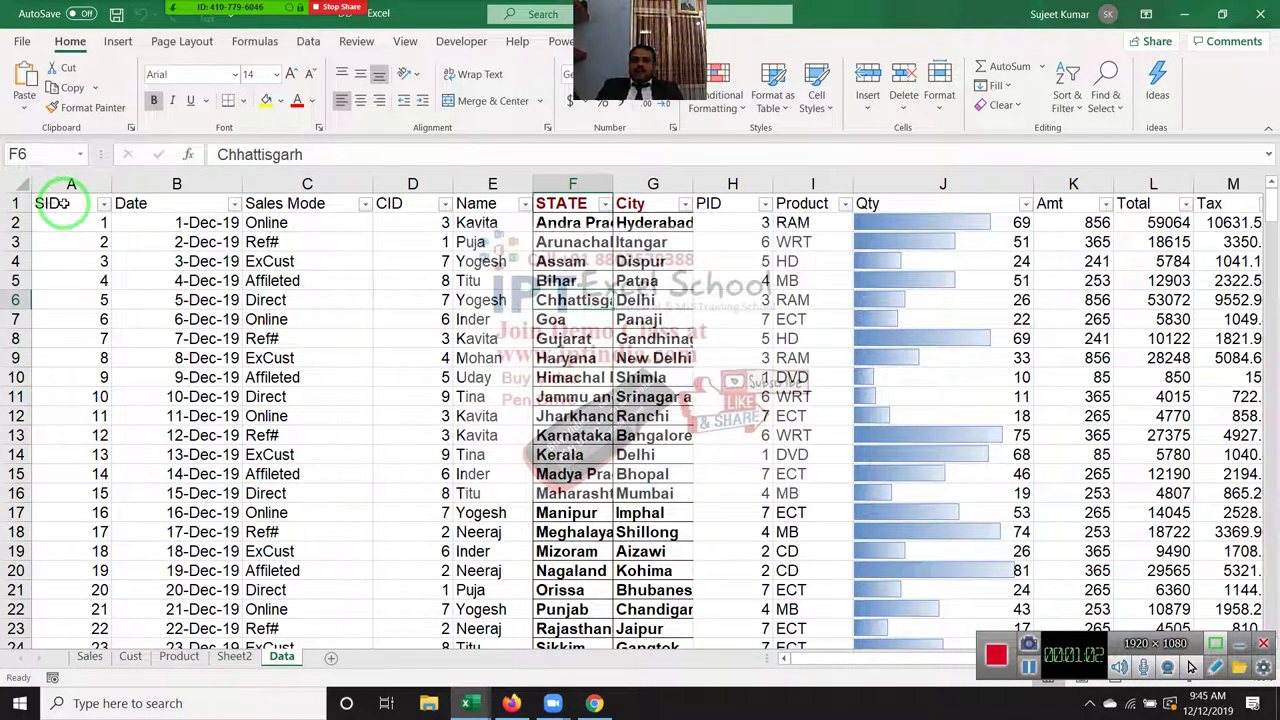
{"action": "left_click", "coordinate": [272, 205]}
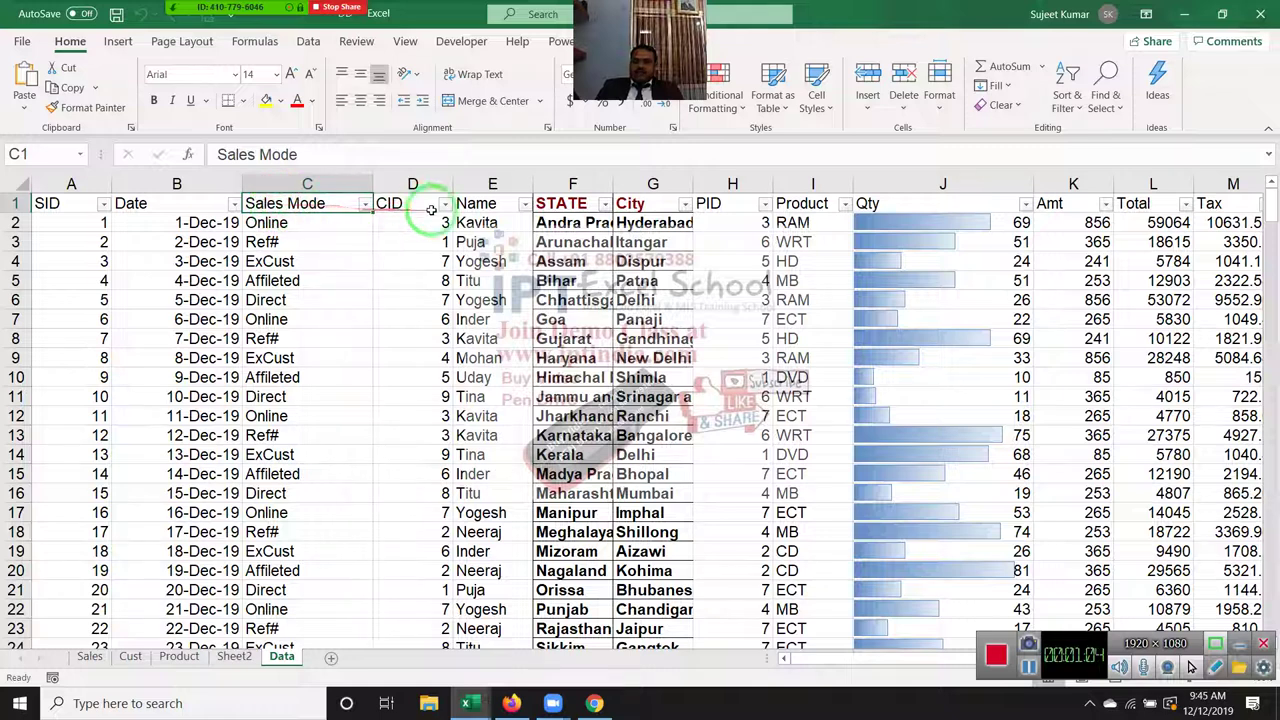
{"action": "left_click", "coordinate": [510, 222]}
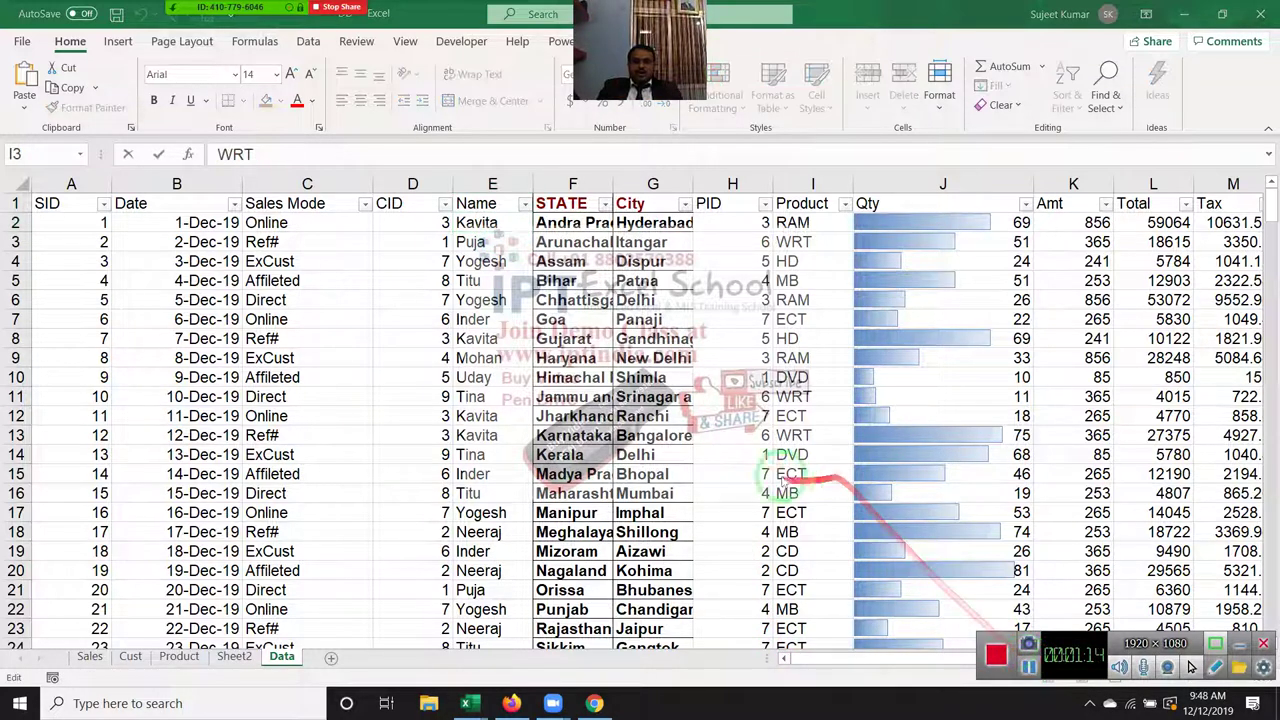
{"action": "left_click", "coordinate": [650, 300]}
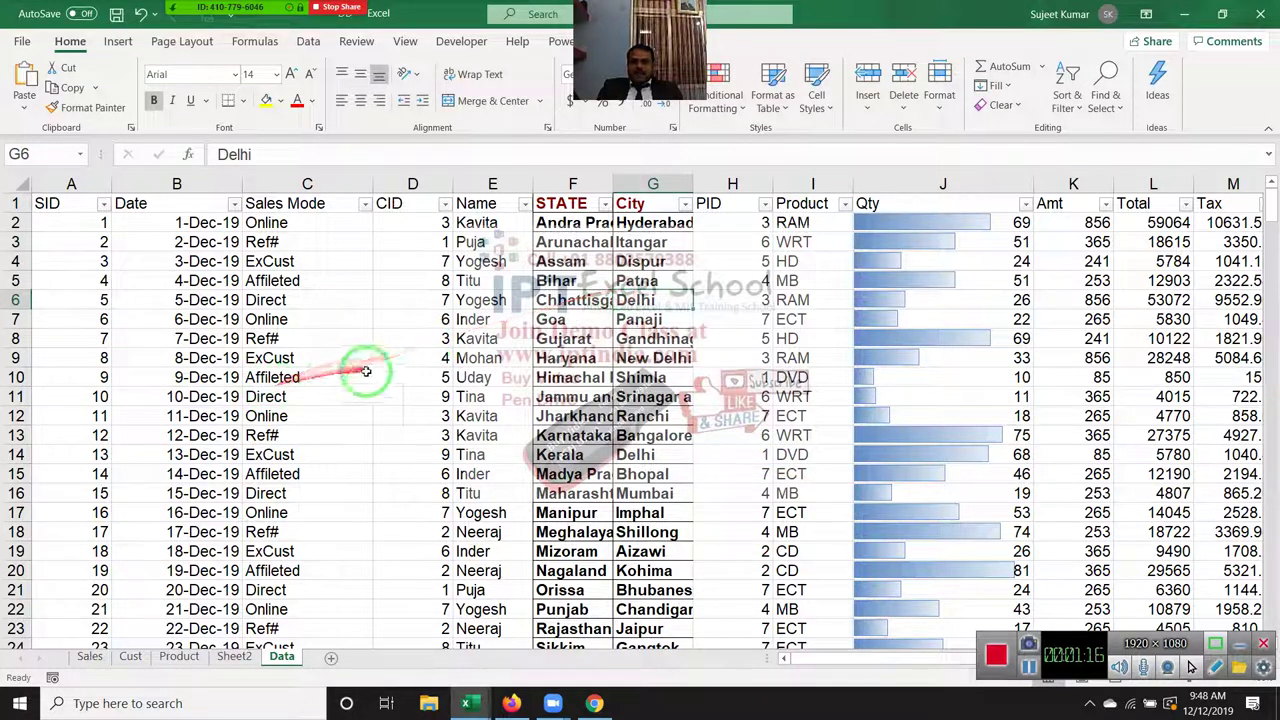
{"action": "left_click", "coordinate": [19, 435]}
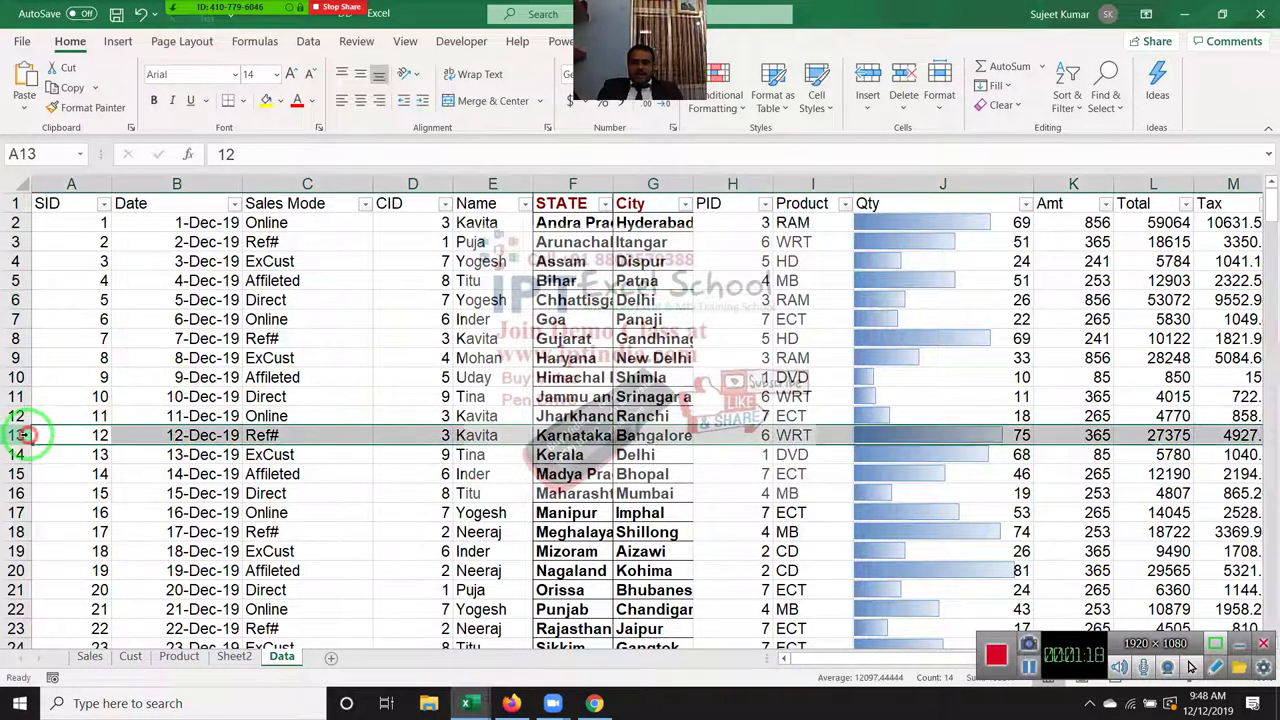
{"action": "key", "text": "ctrl+plus"}
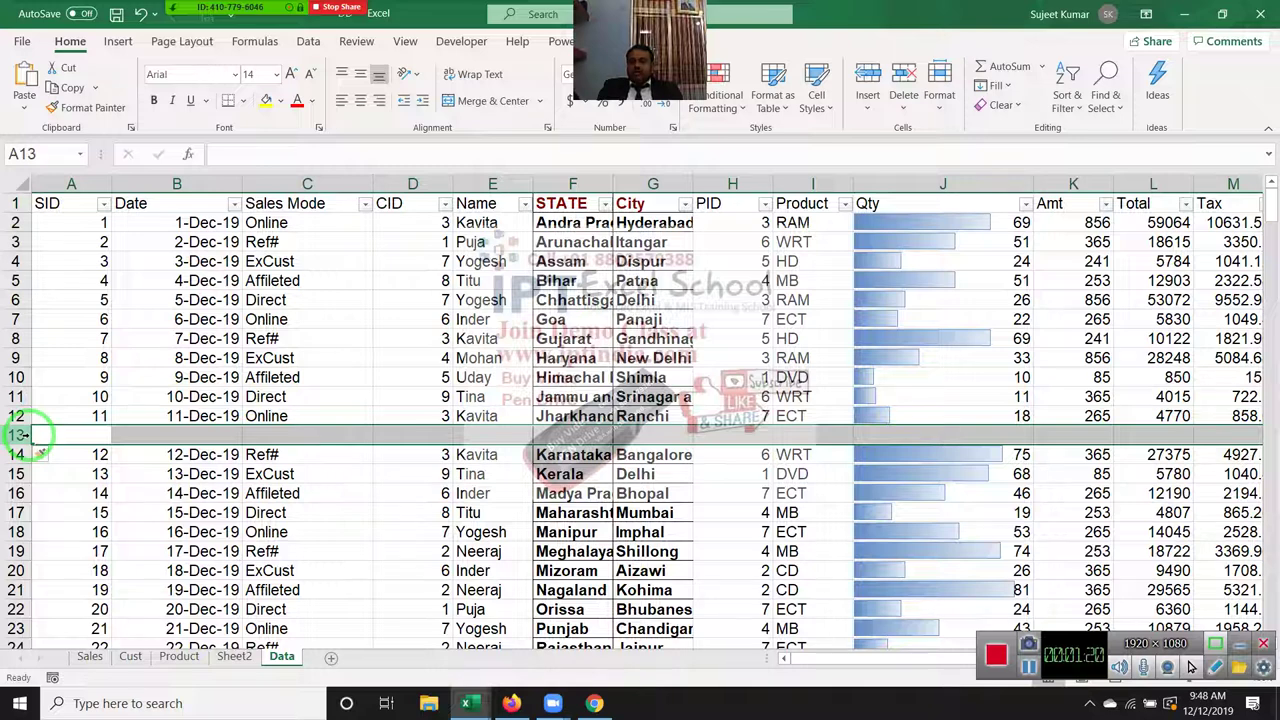
{"action": "key", "text": "ctrl+minus"}
{"action": "left_click", "coordinate": [150, 320]}
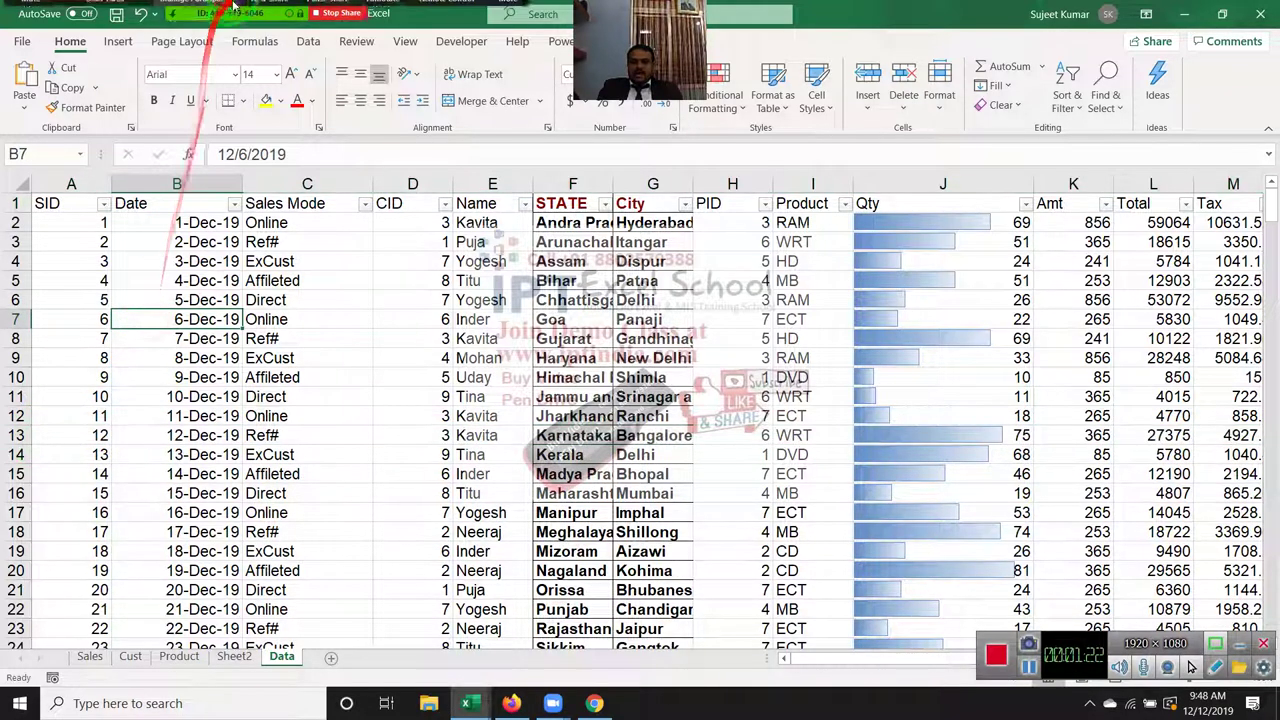
{"action": "mouse_move", "coordinate": [189, 203]}
{"action": "left_mouse_down"}
{"action": "mouse_move", "coordinate": [890, 212]}
{"action": "mouse_move", "coordinate": [70, 206]}
{"action": "left_mouse_up"}
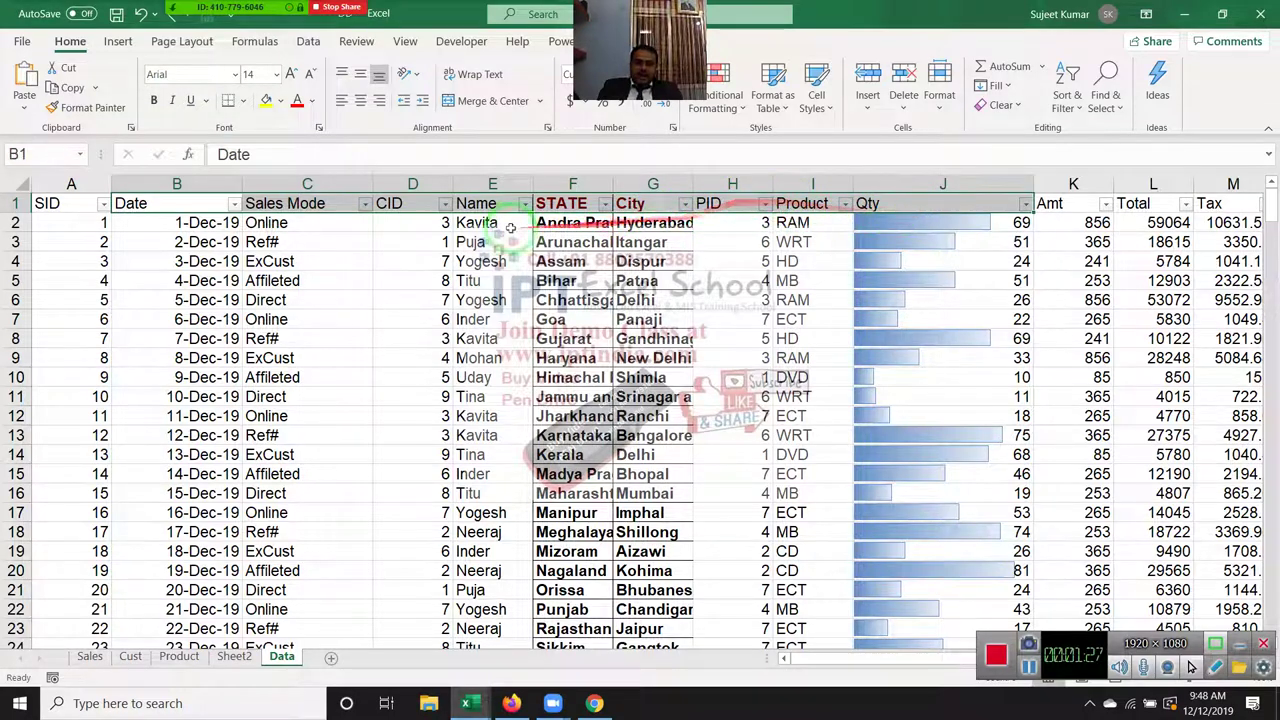
{"action": "left_click", "coordinate": [70, 206]}
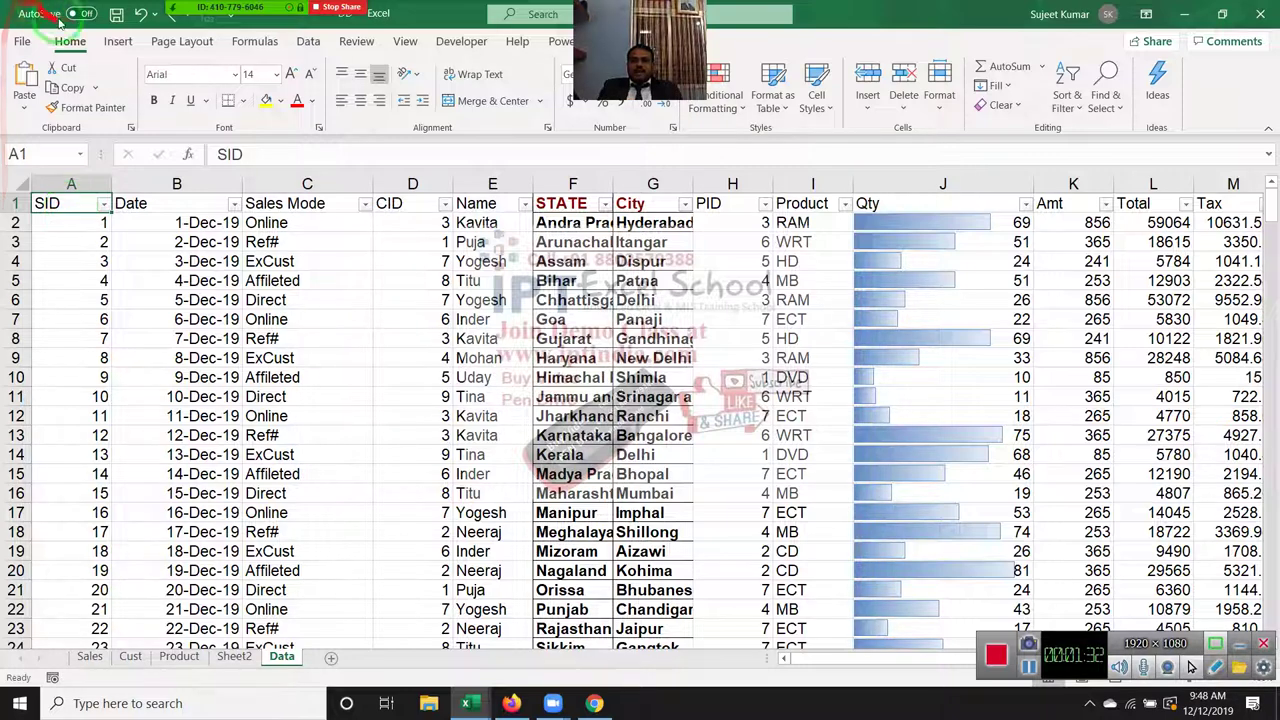
Step: Insert a PivotTable from Data!$A$1:$N$302 on a new worksheet
{"action": "left_click", "coordinate": [117, 41]}
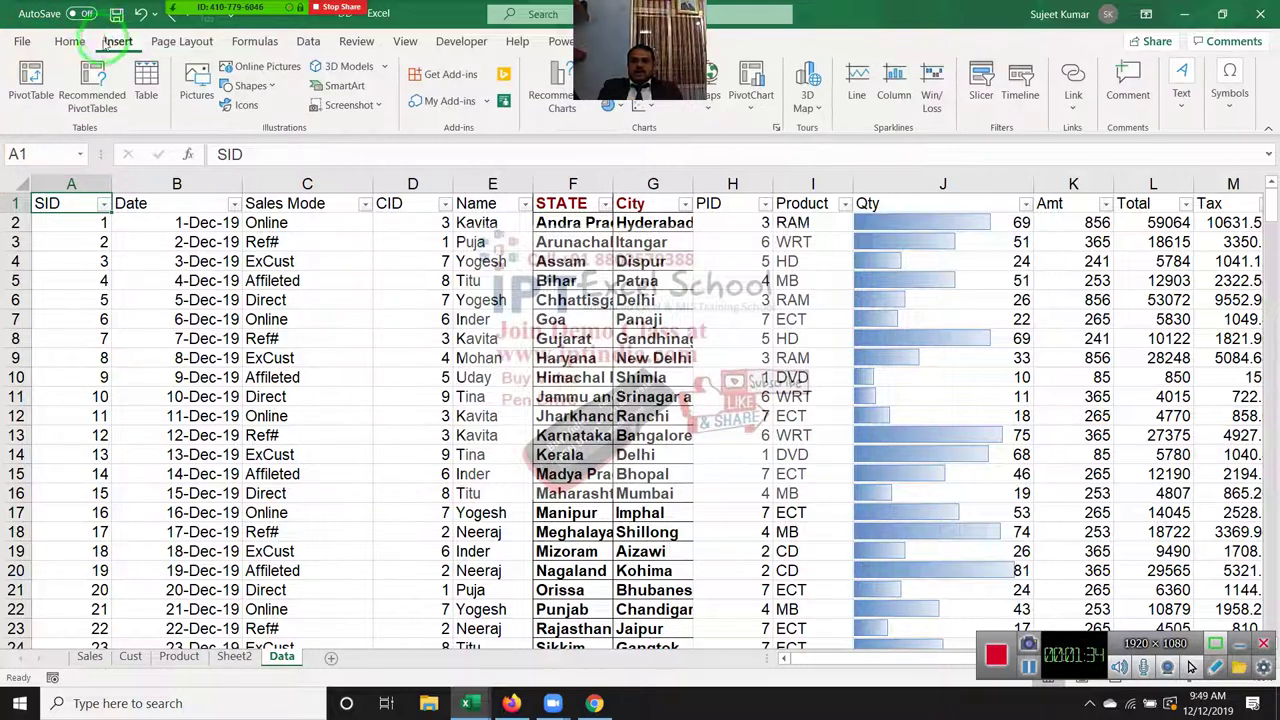
{"action": "left_click", "coordinate": [31, 82]}
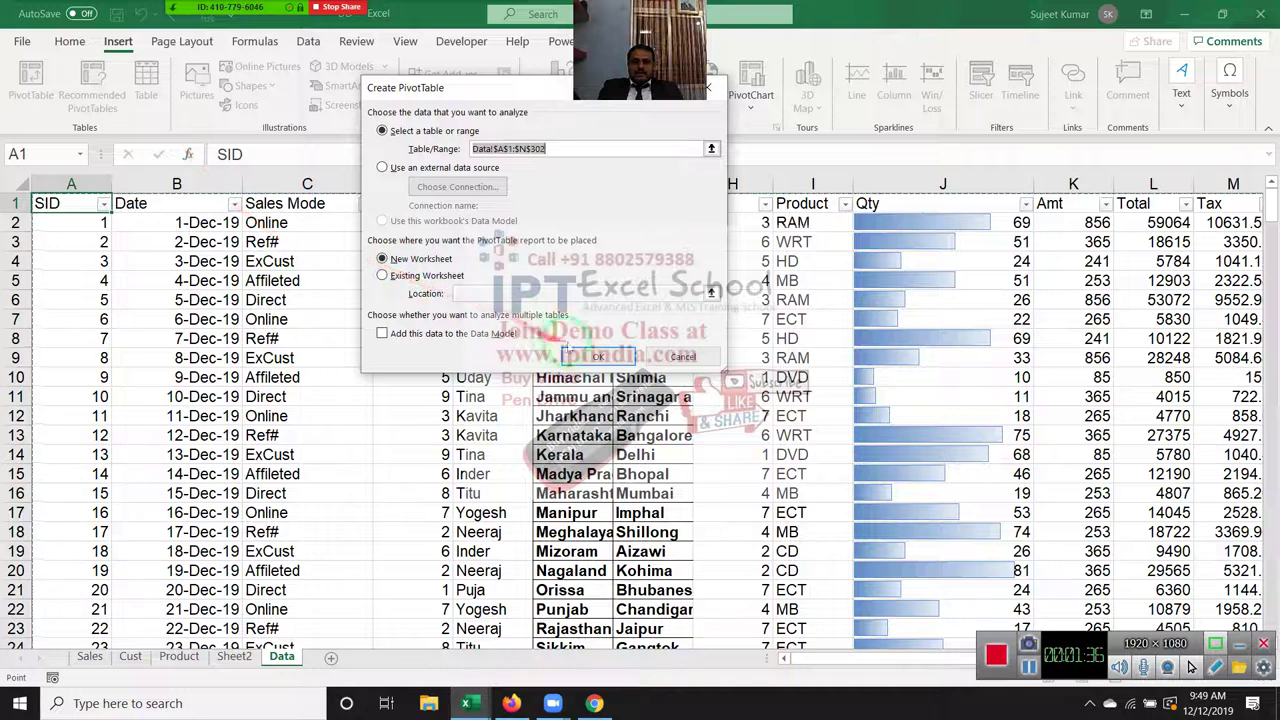
{"action": "left_click", "coordinate": [591, 353]}
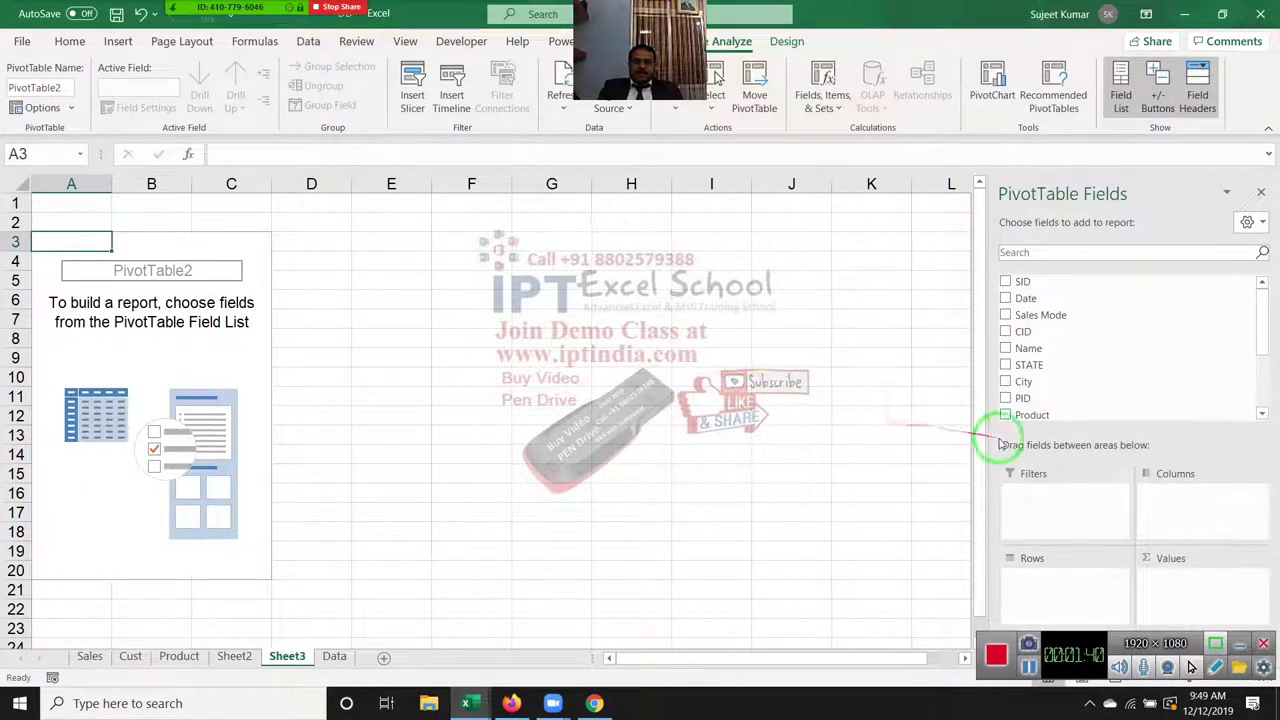
Step: Put Product in Rows and Sum of GTotal in Values, then select the pivot range
{"action": "mouse_move", "coordinate": [1031, 414]}
{"action": "left_mouse_down"}
{"action": "mouse_move", "coordinate": [1081, 500]}
{"action": "mouse_move", "coordinate": [1060, 570]}
{"action": "left_mouse_up"}
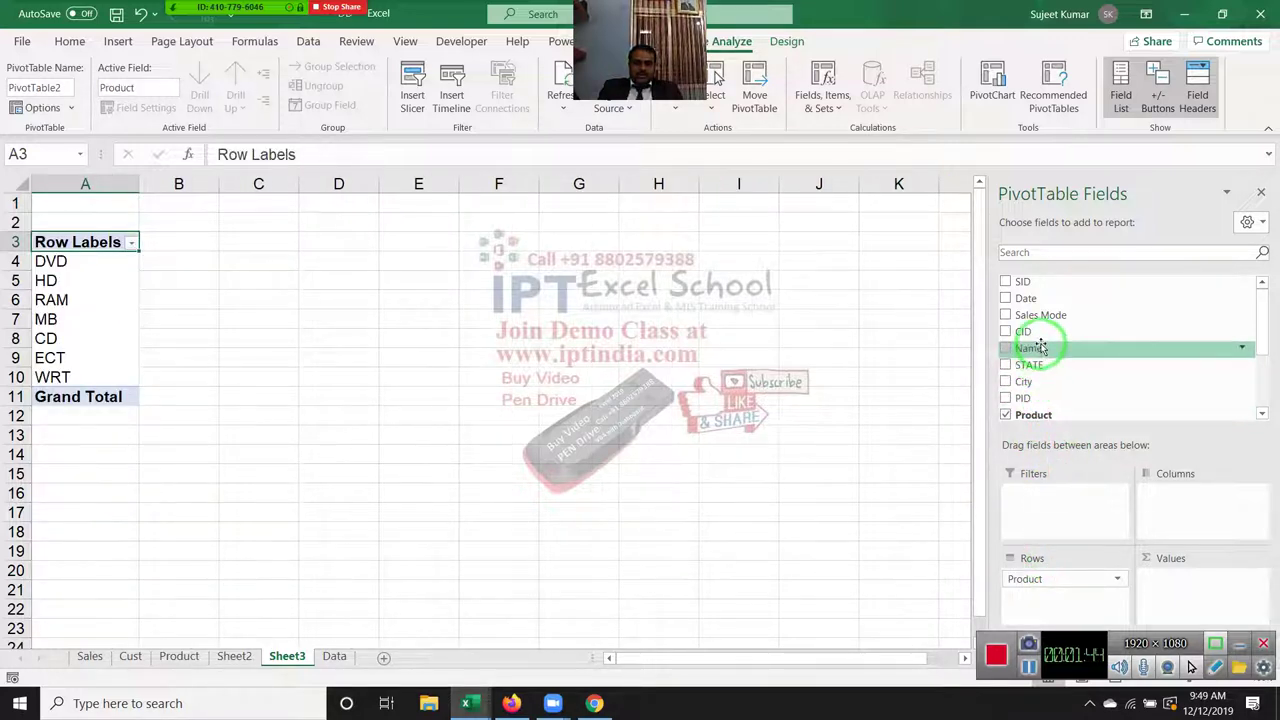
{"action": "scroll", "coordinate": [1035, 415], "scroll_direction": "down", "scroll_amount": 3}
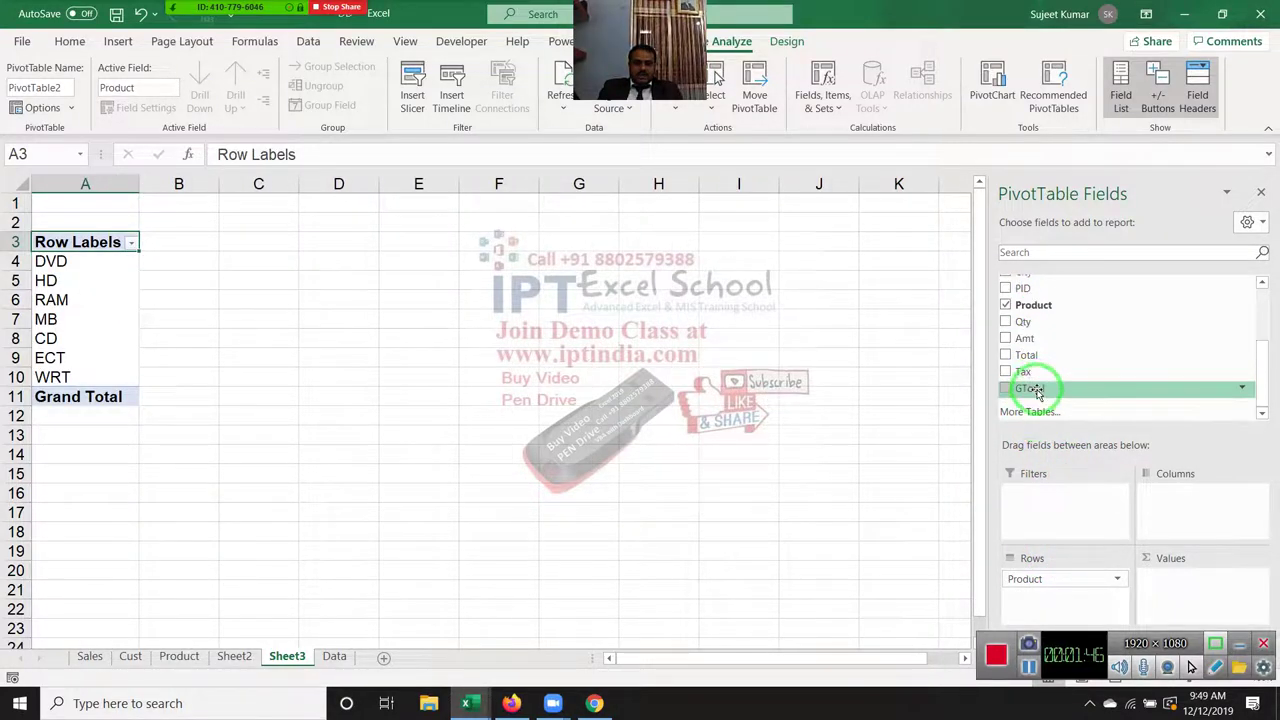
{"action": "left_click_drag", "start_coordinate": [1030, 388], "coordinate": [1185, 588]}
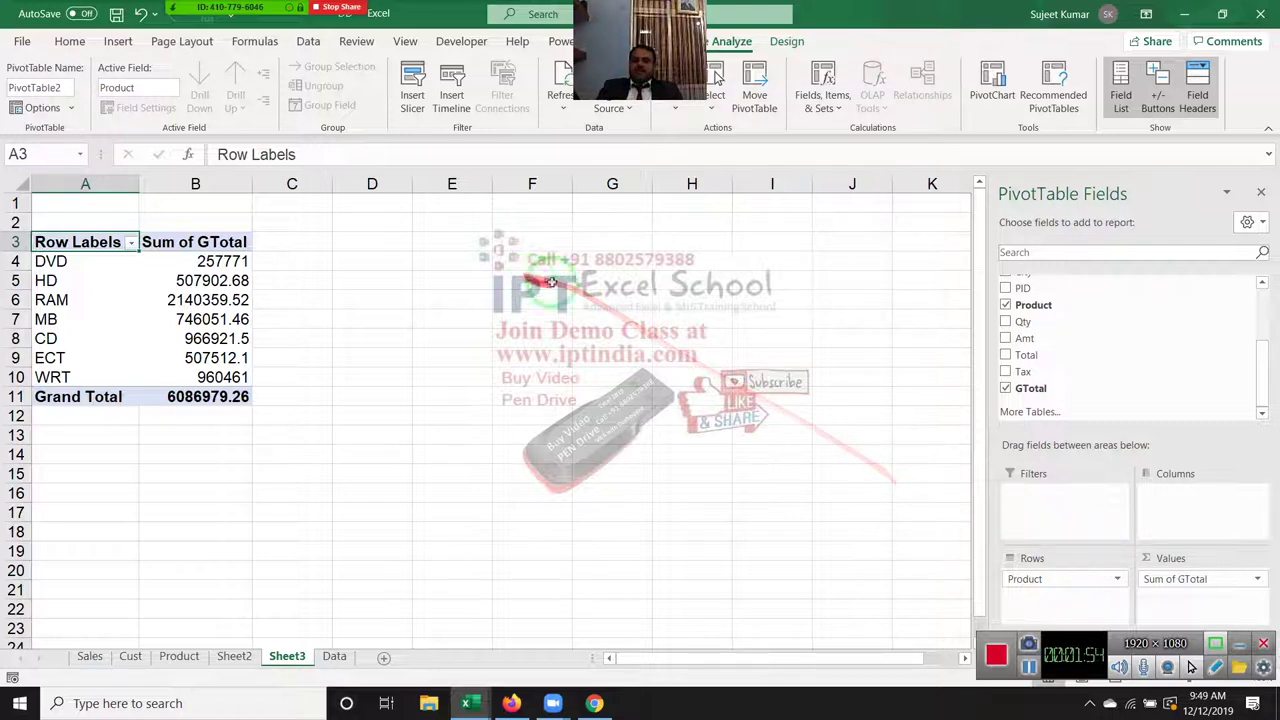
{"action": "left_click", "coordinate": [72, 42]}
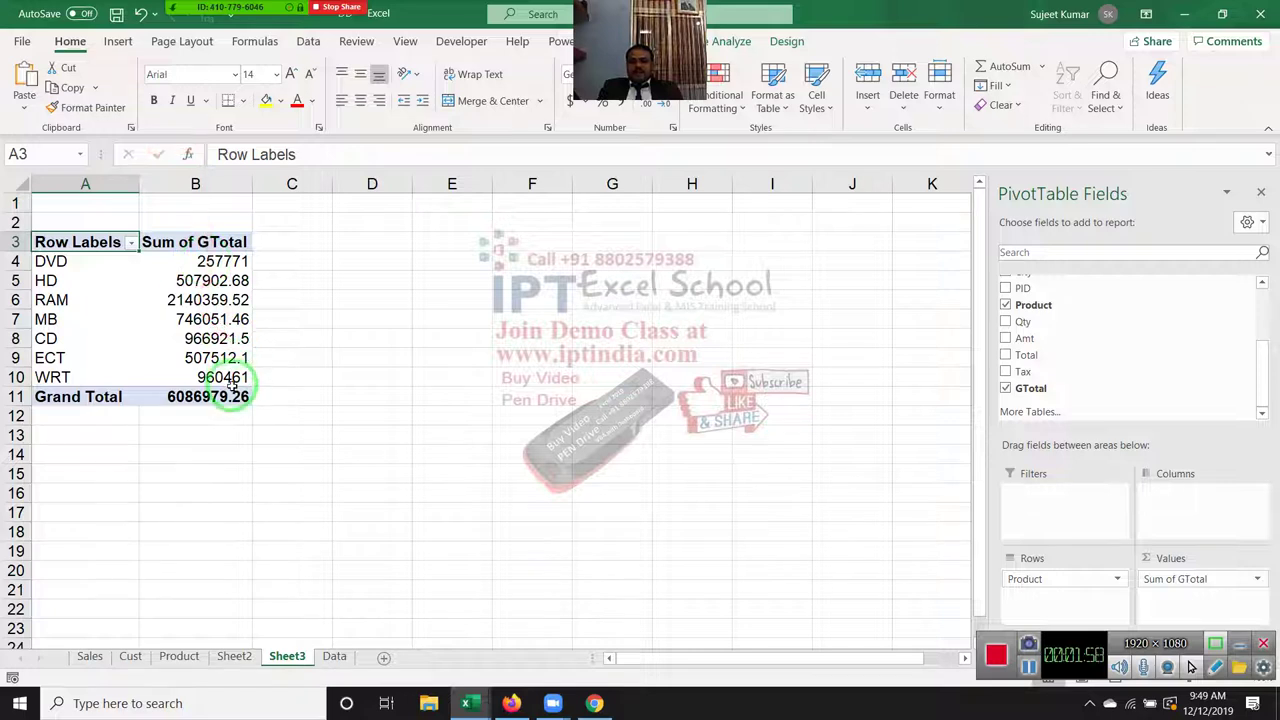
{"action": "mouse_move", "coordinate": [240, 396]}
{"action": "left_mouse_down"}
{"action": "mouse_move", "coordinate": [62, 261]}
{"action": "mouse_move", "coordinate": [64, 242]}
{"action": "left_mouse_up"}
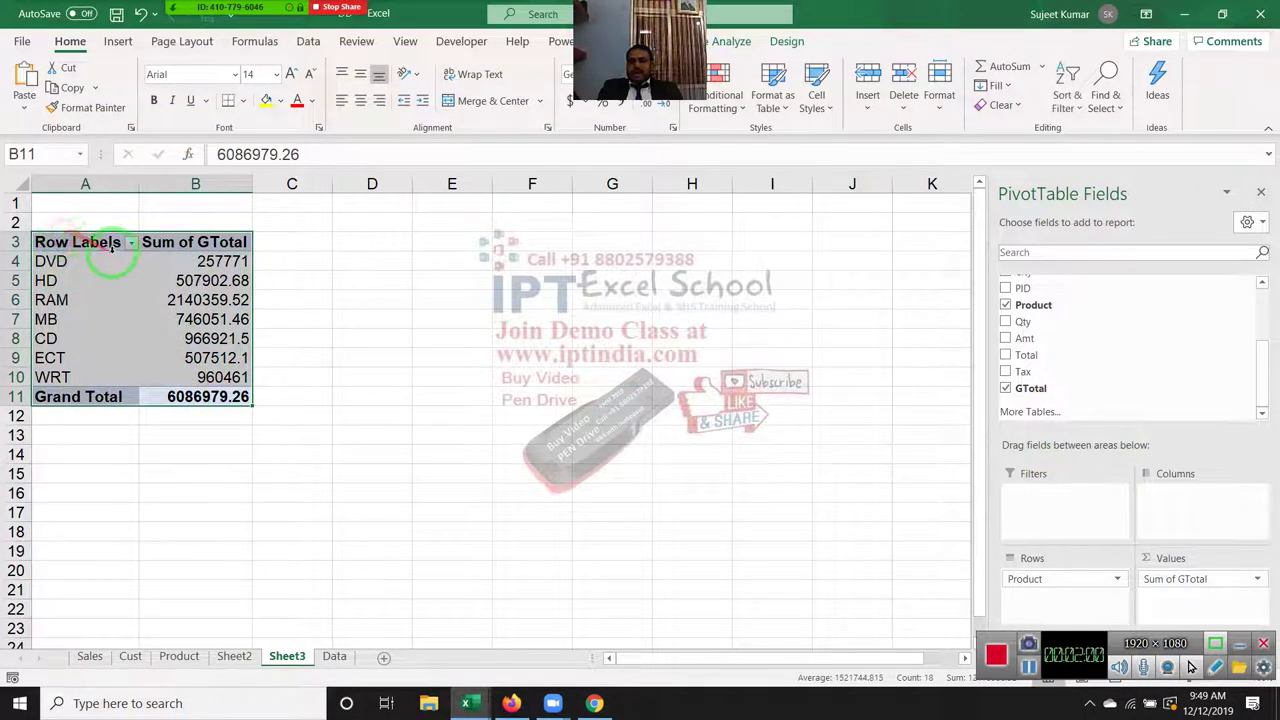
Step: Rename the Row Labels header in A3 to 'Product'
{"action": "left_click", "coordinate": [105, 285]}
{"action": "left_click", "coordinate": [82, 243]}
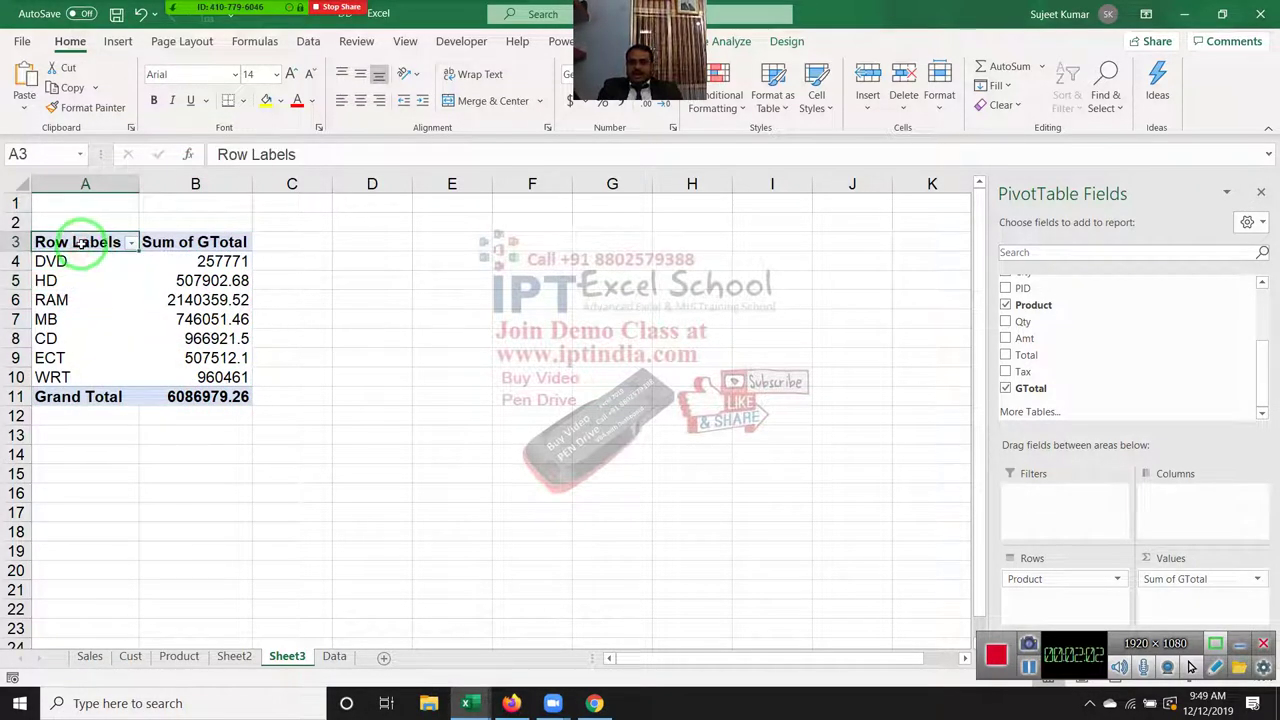
{"action": "type", "text": "Depar"}
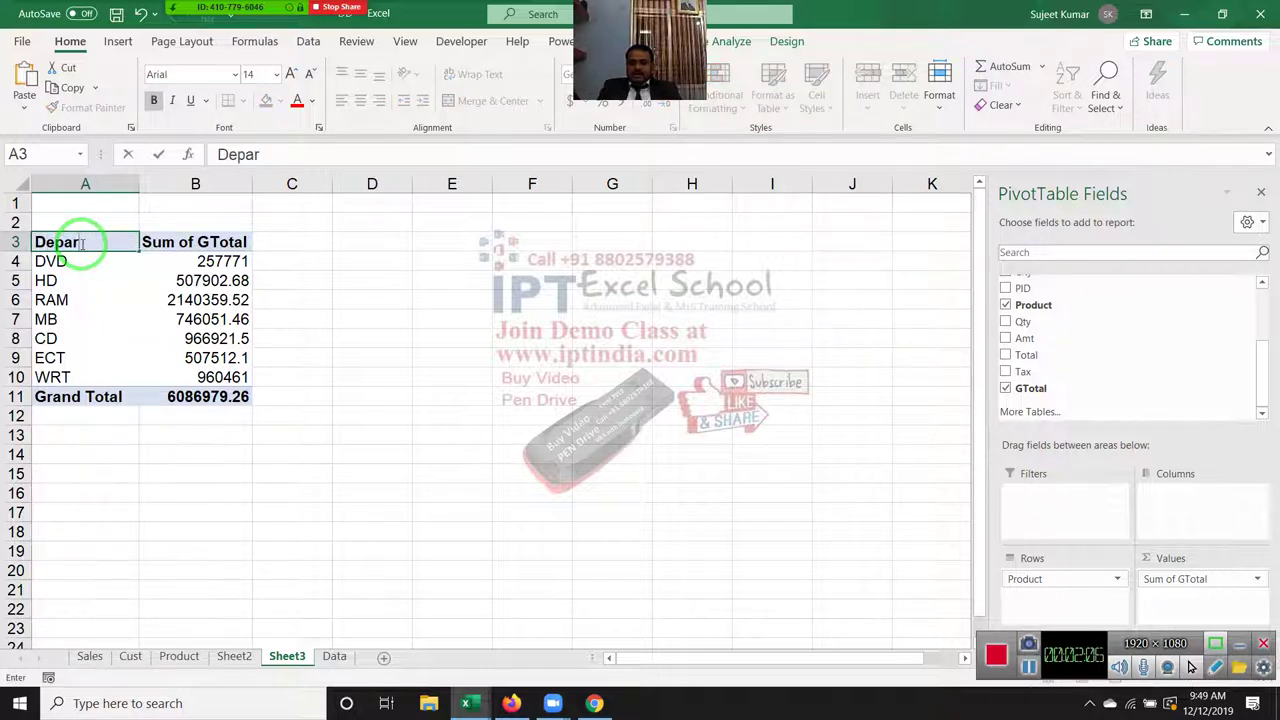
{"action": "key", "text": "BackSpace"}
{"action": "key", "text": "BackSpace"}
{"action": "key", "text": "BackSpace"}
{"action": "type", "text": "roduct"}
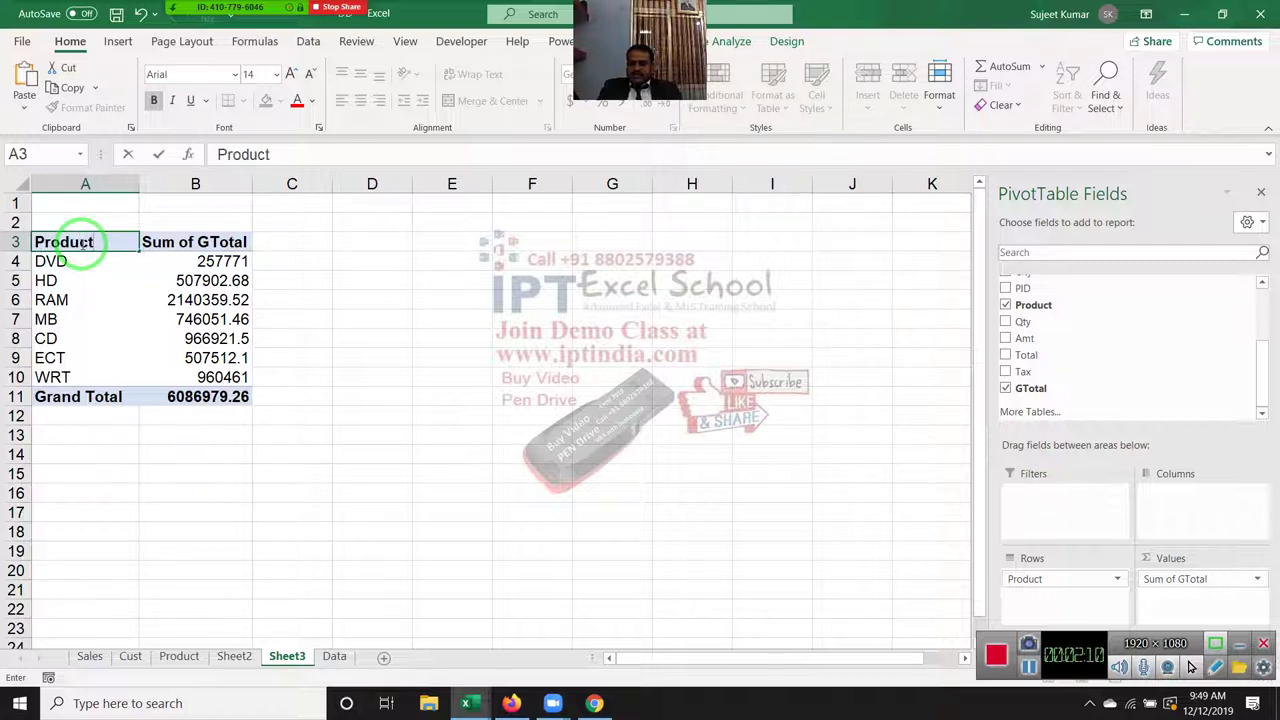
{"action": "key", "text": "Return"}
Step: Select the product names and GTotal values, then try editing the MB total 746051.46
{"action": "left_click", "coordinate": [85, 256]}
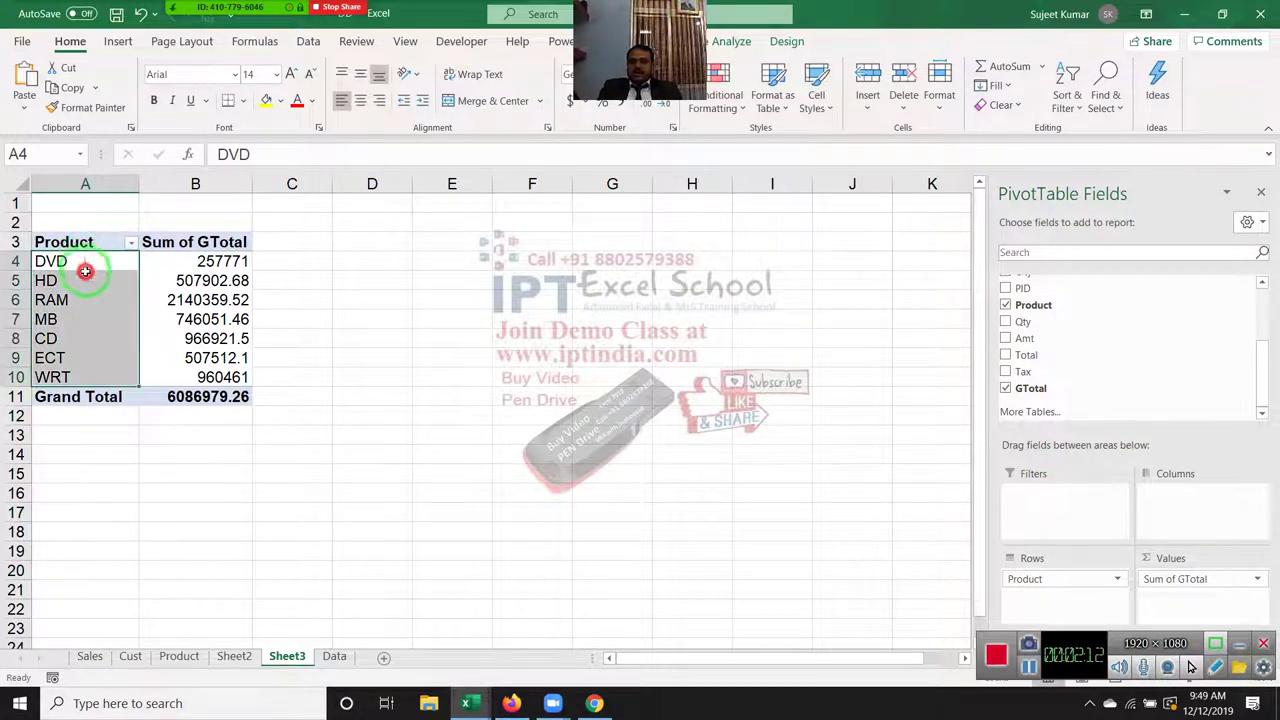
{"action": "left_click_drag", "start_coordinate": [85, 271], "coordinate": [89, 373]}
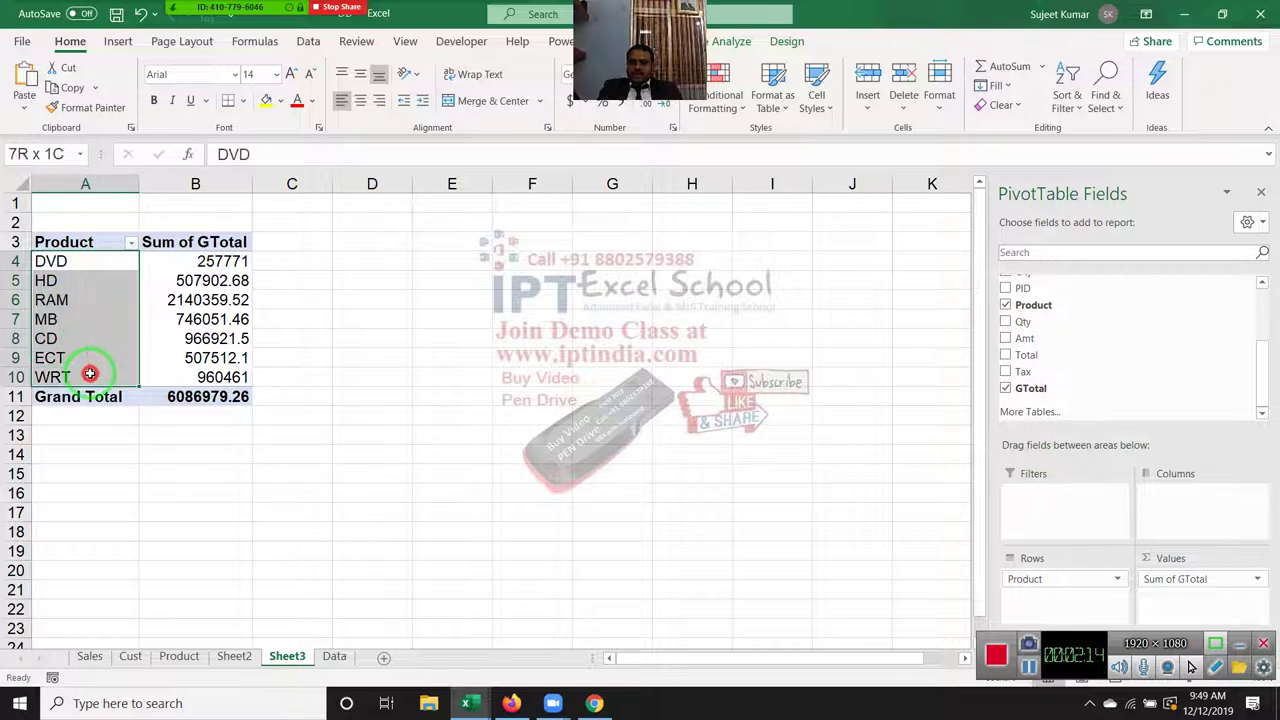
{"action": "left_click", "coordinate": [185, 244]}
{"action": "mouse_move", "coordinate": [191, 262]}
{"action": "left_mouse_down"}
{"action": "mouse_move", "coordinate": [201, 354]}
{"action": "mouse_move", "coordinate": [225, 378]}
{"action": "left_mouse_up"}
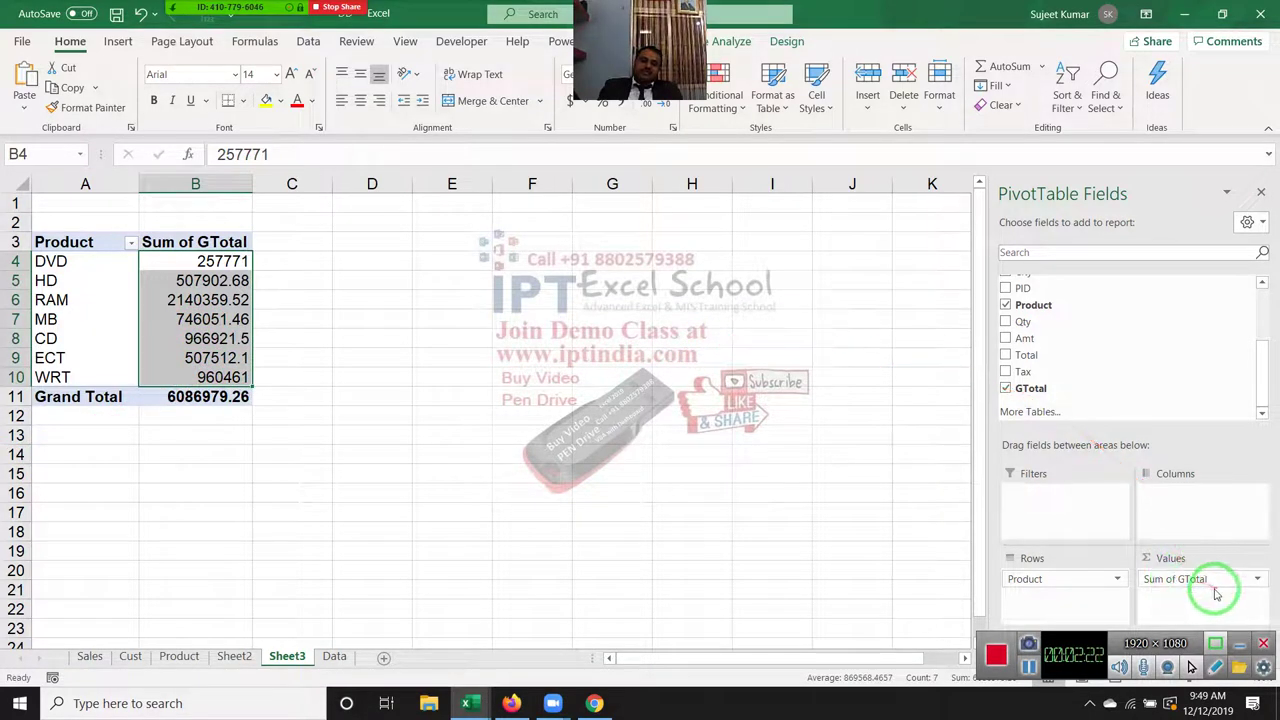
{"action": "left_click", "coordinate": [240, 318]}
{"action": "double_click", "coordinate": [240, 318]}
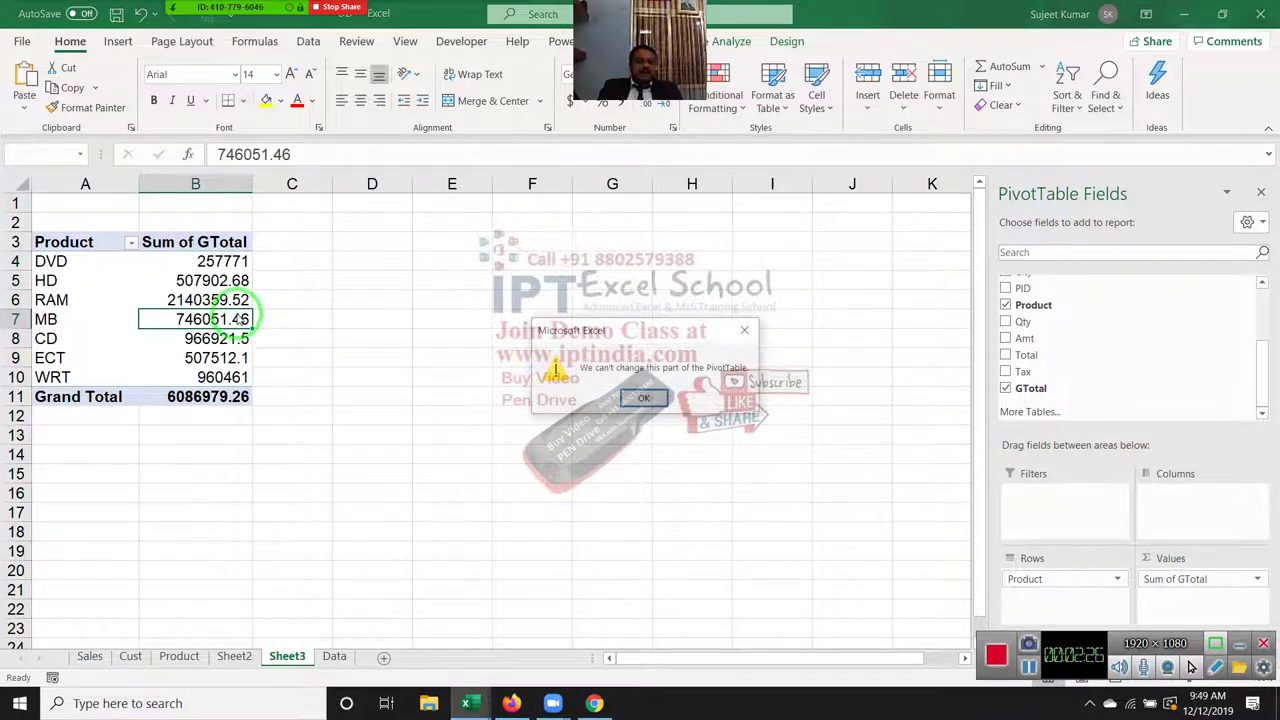
Step: Dismiss the warning that this part of the PivotTable can't be changed
{"action": "key", "text": "Return"}
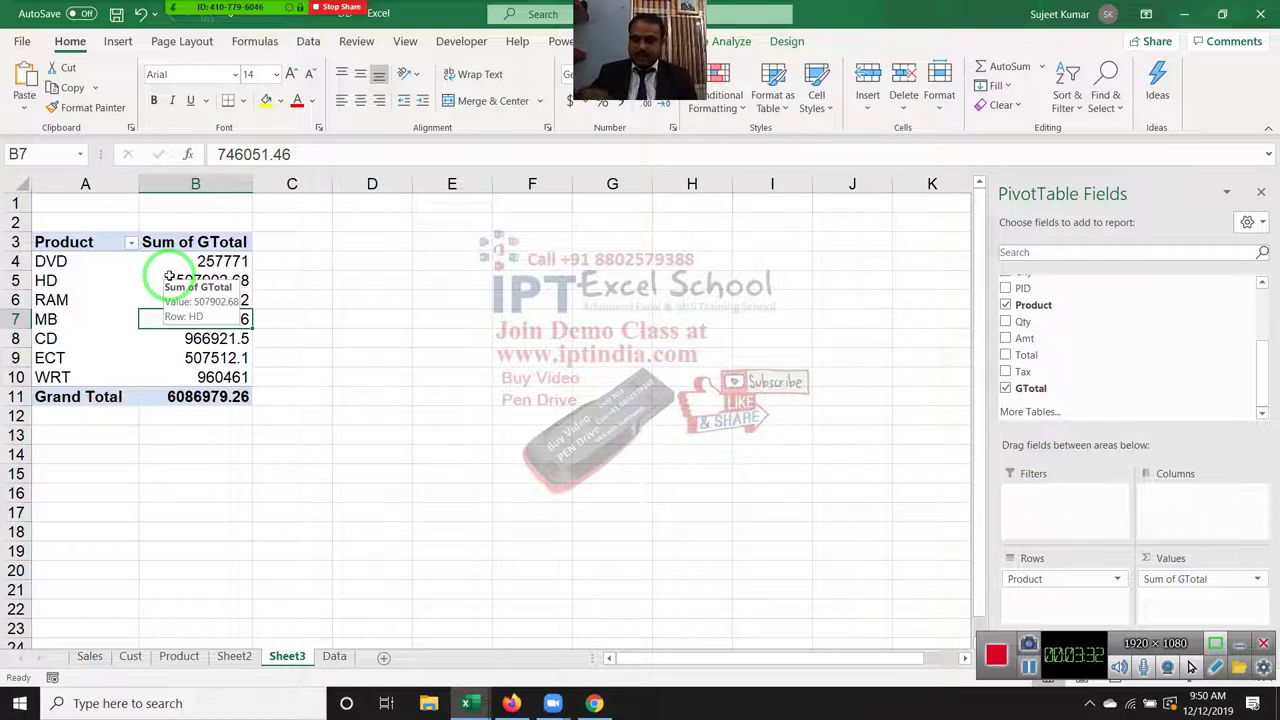
Step: Select the pivot's item cells and bring up the PivotTable Analyze and Design options
{"action": "left_click", "coordinate": [78, 365]}
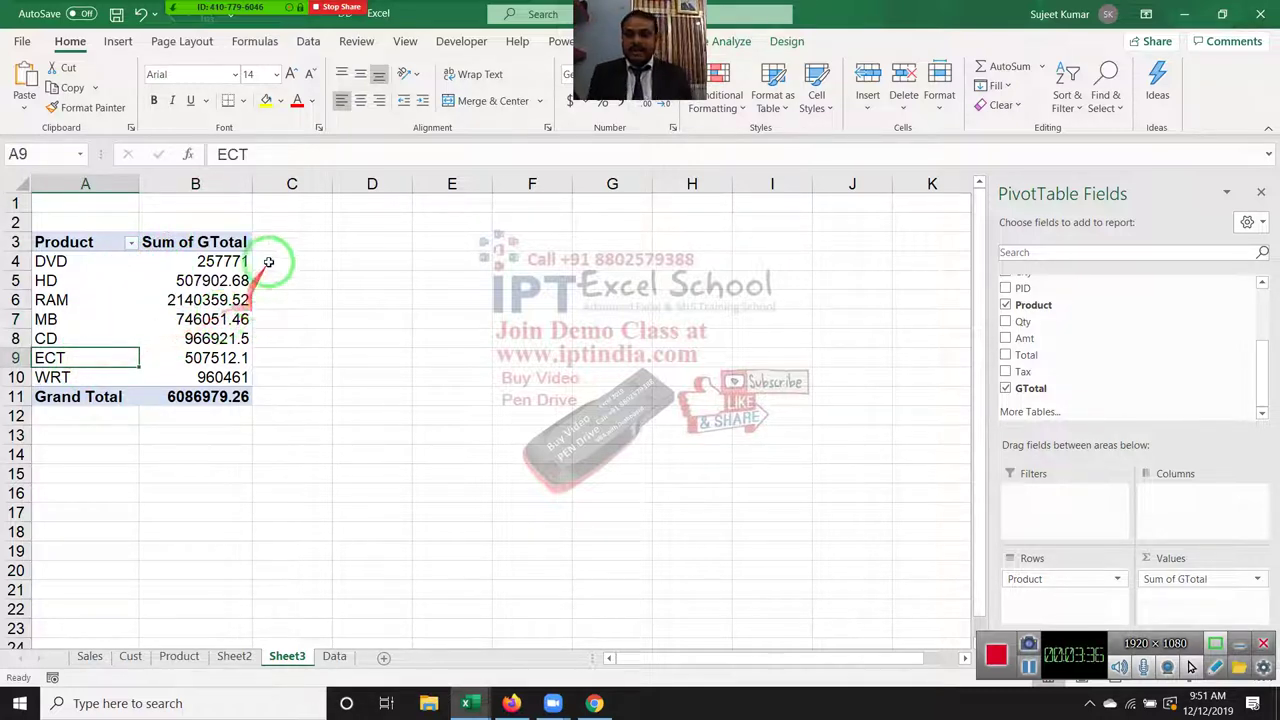
{"action": "left_click_drag", "start_coordinate": [262, 288], "coordinate": [128, 400]}
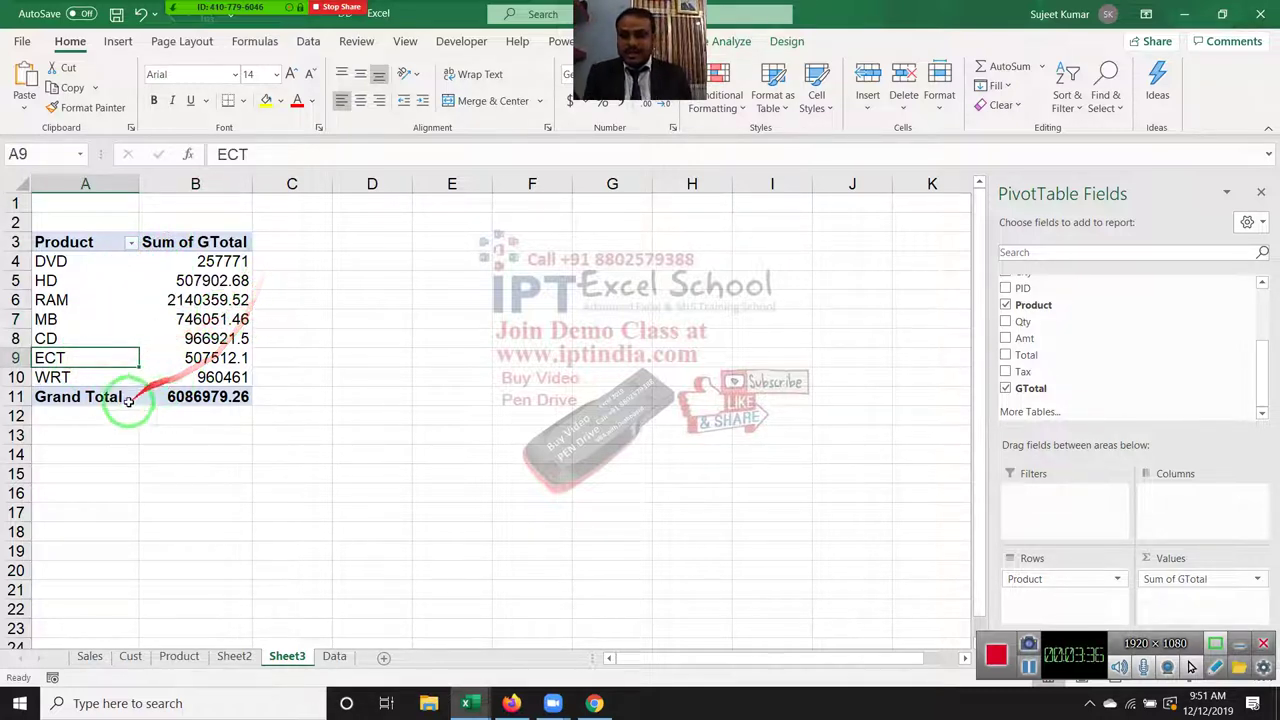
{"action": "left_click", "coordinate": [76, 480]}
{"action": "left_click_drag", "start_coordinate": [76, 483], "coordinate": [74, 390]}
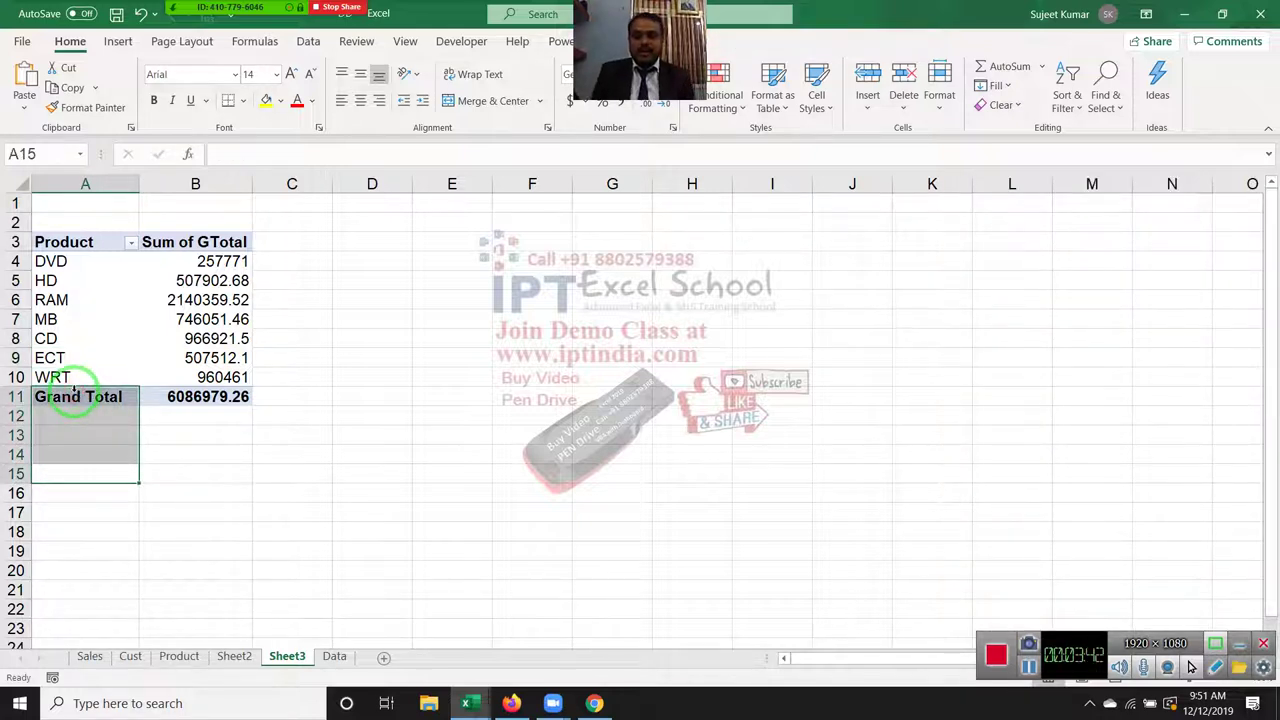
{"action": "left_click", "coordinate": [70, 357]}
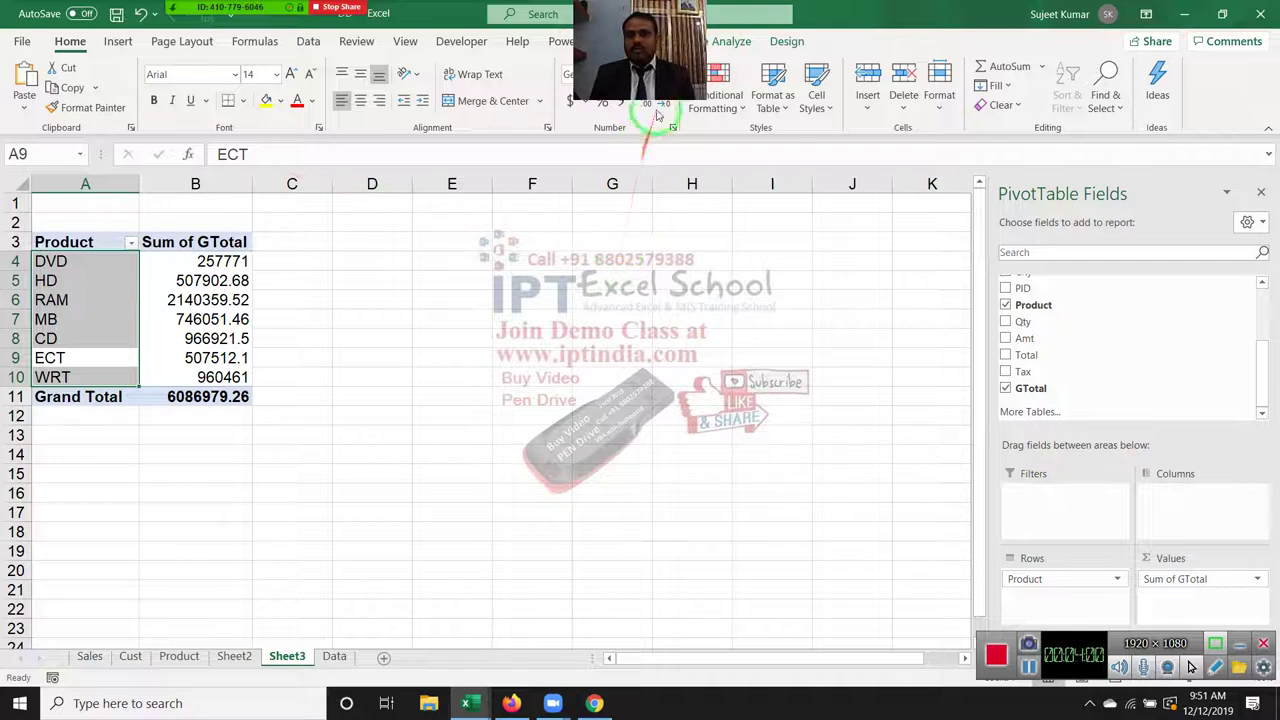
{"action": "left_click", "coordinate": [724, 41]}
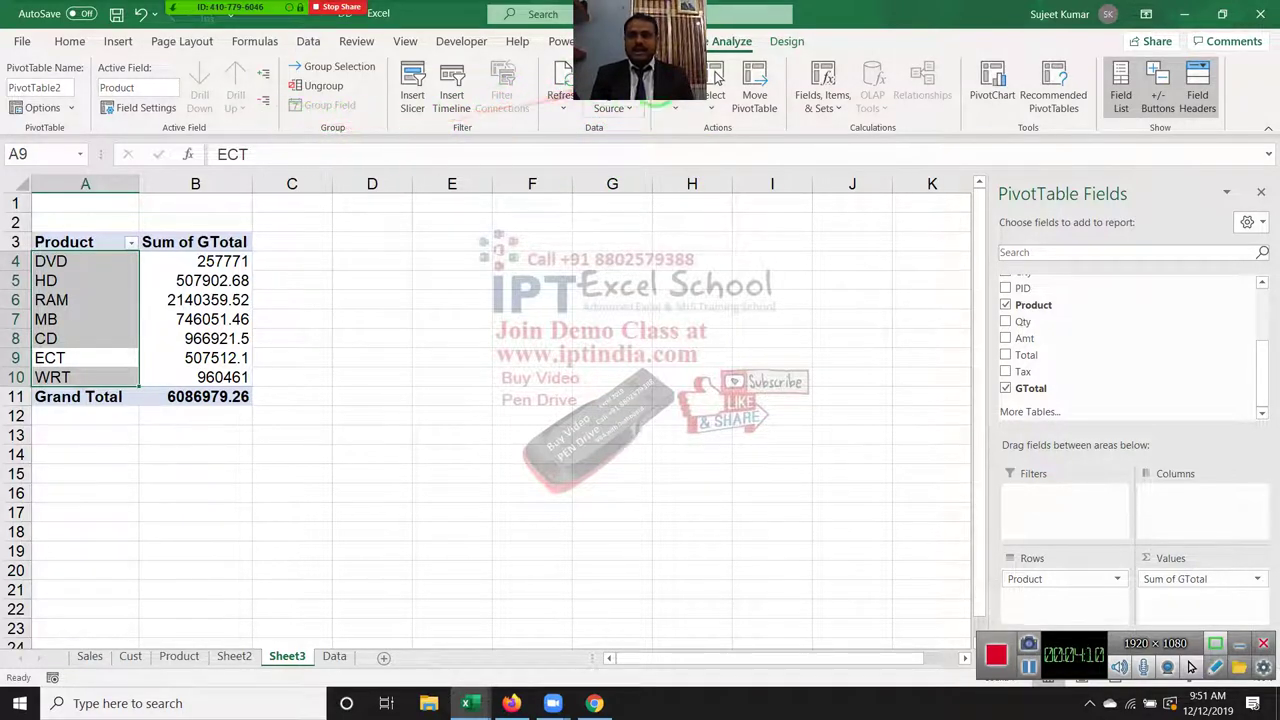
{"action": "left_click", "coordinate": [772, 42]}
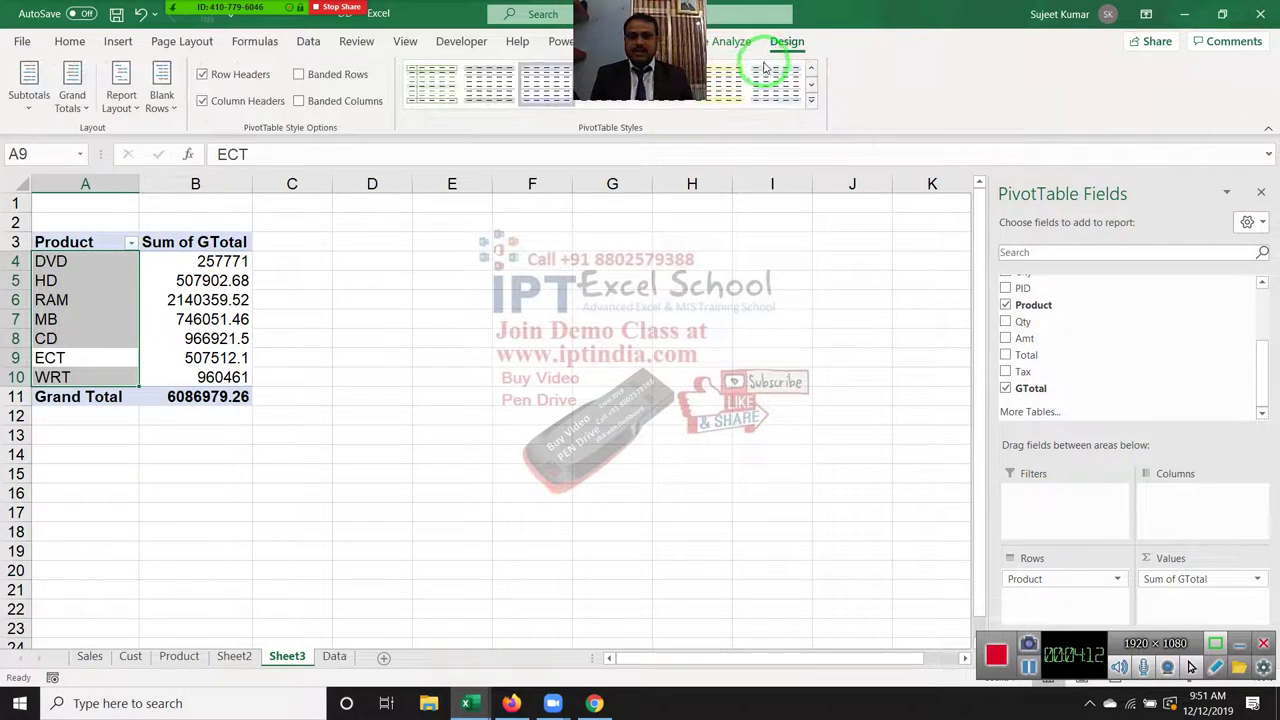
Step: Apply an orange Medium PivotTable style from the full styles gallery
{"action": "left_click", "coordinate": [810, 100]}
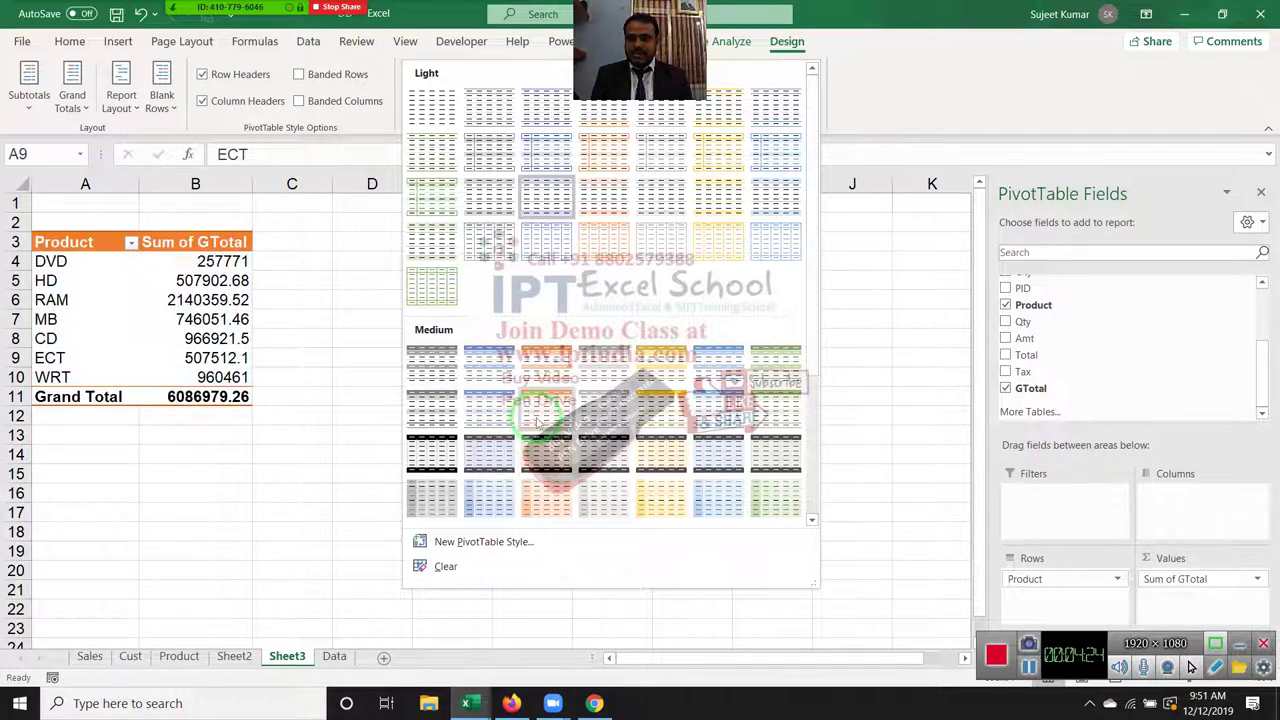
{"action": "left_click", "coordinate": [536, 419]}
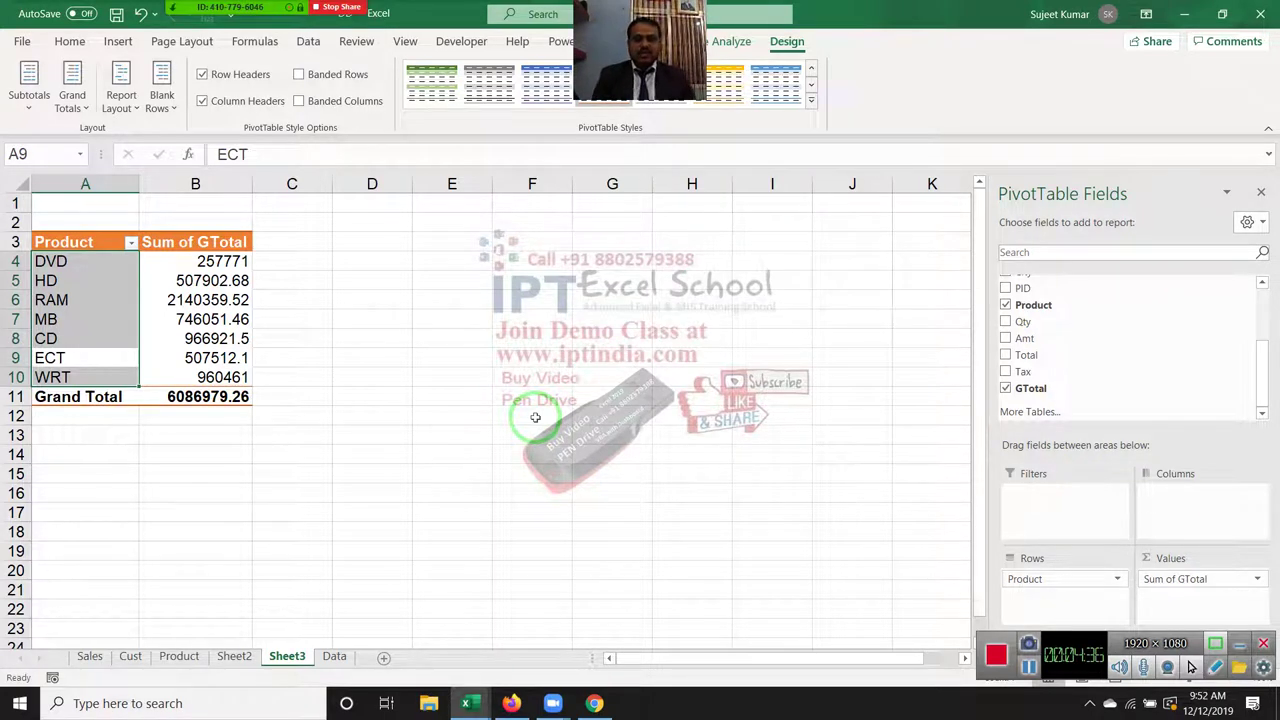
{"action": "scroll", "coordinate": [1063, 355], "scroll_direction": "up", "scroll_amount": 1}
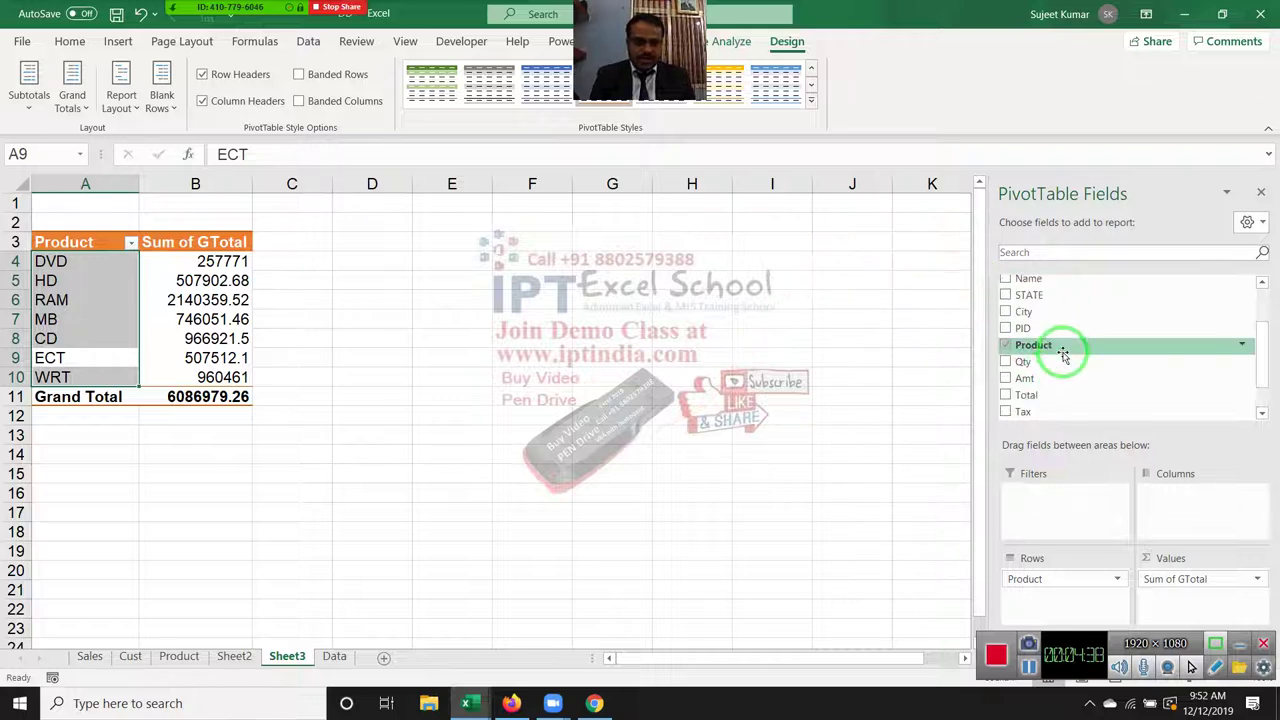
{"action": "scroll", "coordinate": [1060, 350], "scroll_direction": "up", "scroll_amount": 1}
{"action": "scroll", "coordinate": [1055, 340], "scroll_direction": "up", "scroll_amount": 1}
{"action": "scroll", "coordinate": [1050, 333], "scroll_direction": "up", "scroll_amount": 1}
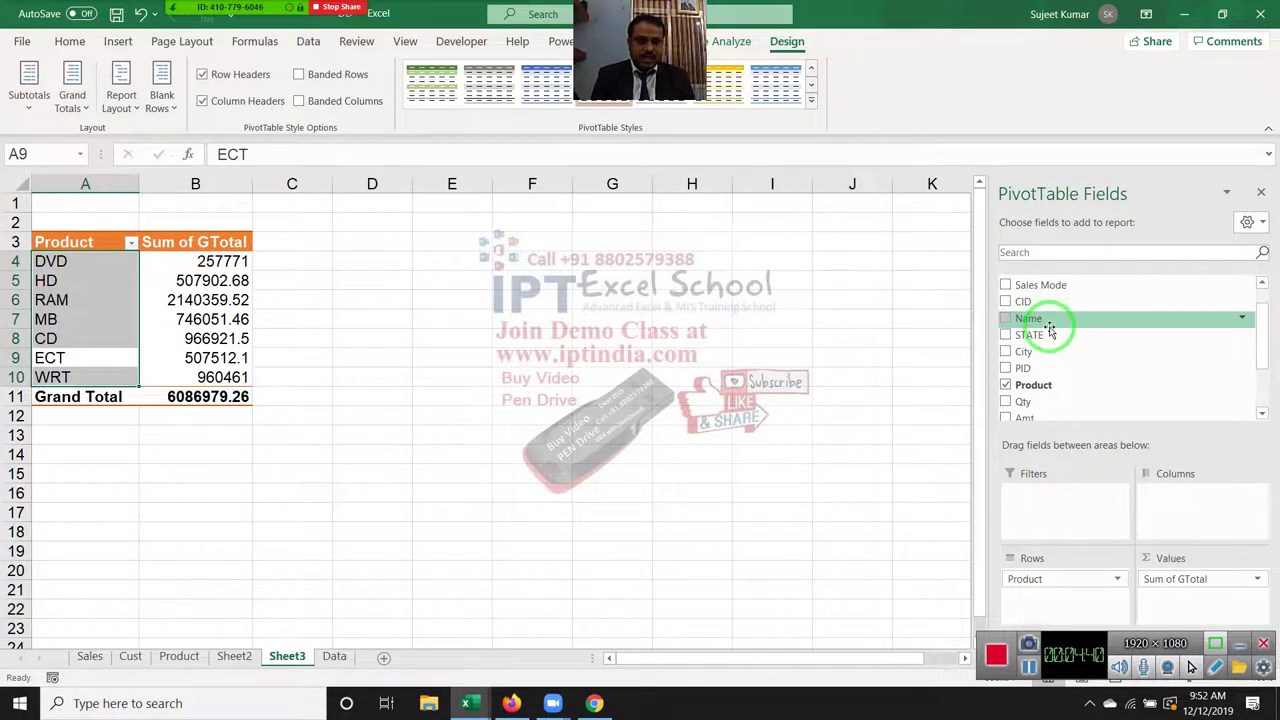
{"action": "scroll", "coordinate": [1055, 338], "scroll_direction": "up", "scroll_amount": 1}
{"action": "scroll", "coordinate": [1060, 342], "scroll_direction": "up", "scroll_amount": 1}
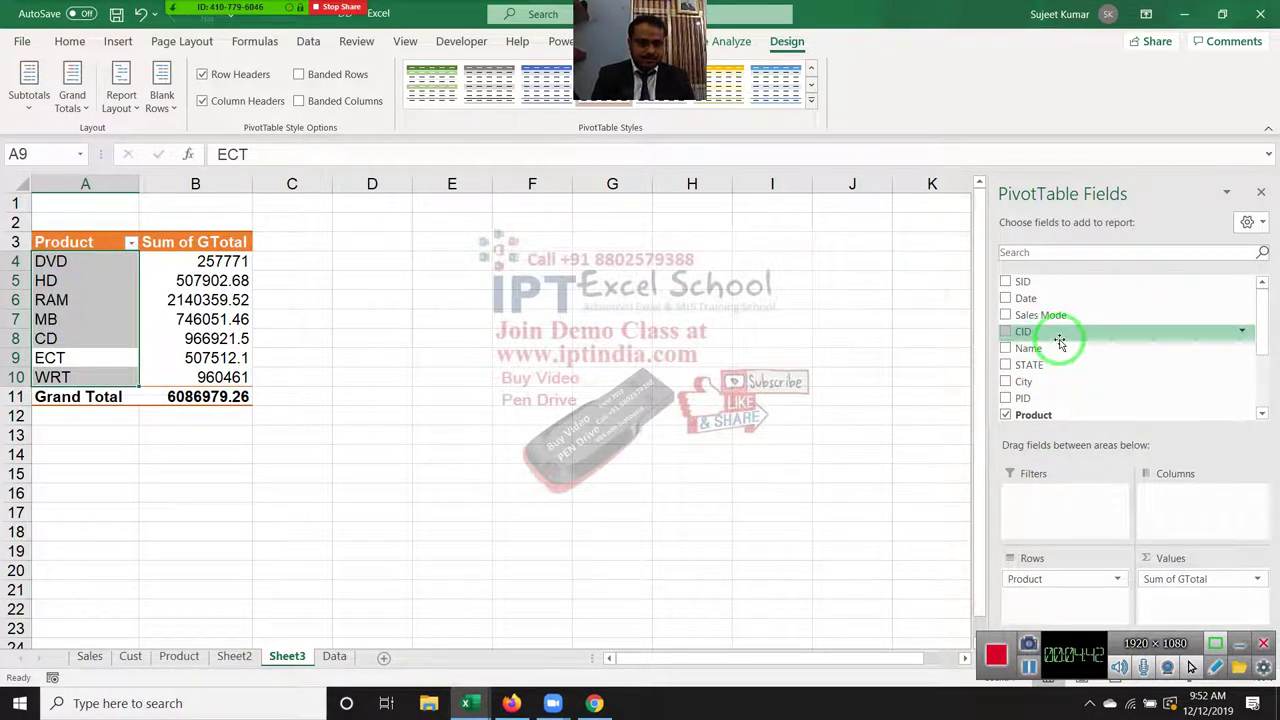
{"action": "scroll", "coordinate": [1060, 342], "scroll_direction": "down", "scroll_amount": 1}
{"action": "mouse_move", "coordinate": [1045, 305]}
{"action": "left_mouse_down"}
{"action": "mouse_move", "coordinate": [1190, 508]}
{"action": "mouse_move", "coordinate": [1175, 495]}
{"action": "left_mouse_up"}
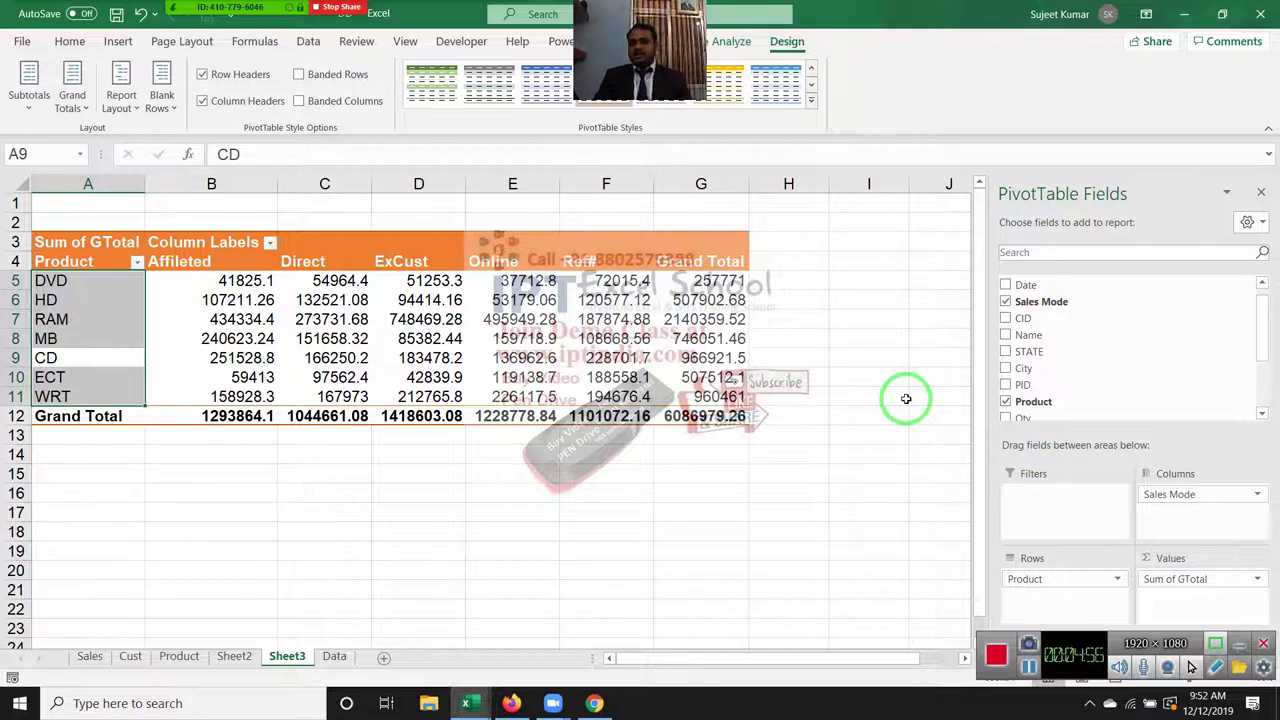
{"action": "mouse_move", "coordinate": [1175, 494]}
{"action": "left_mouse_down"}
{"action": "mouse_move", "coordinate": [1112, 366]}
{"action": "mouse_move", "coordinate": [1160, 496]}
{"action": "left_mouse_up"}
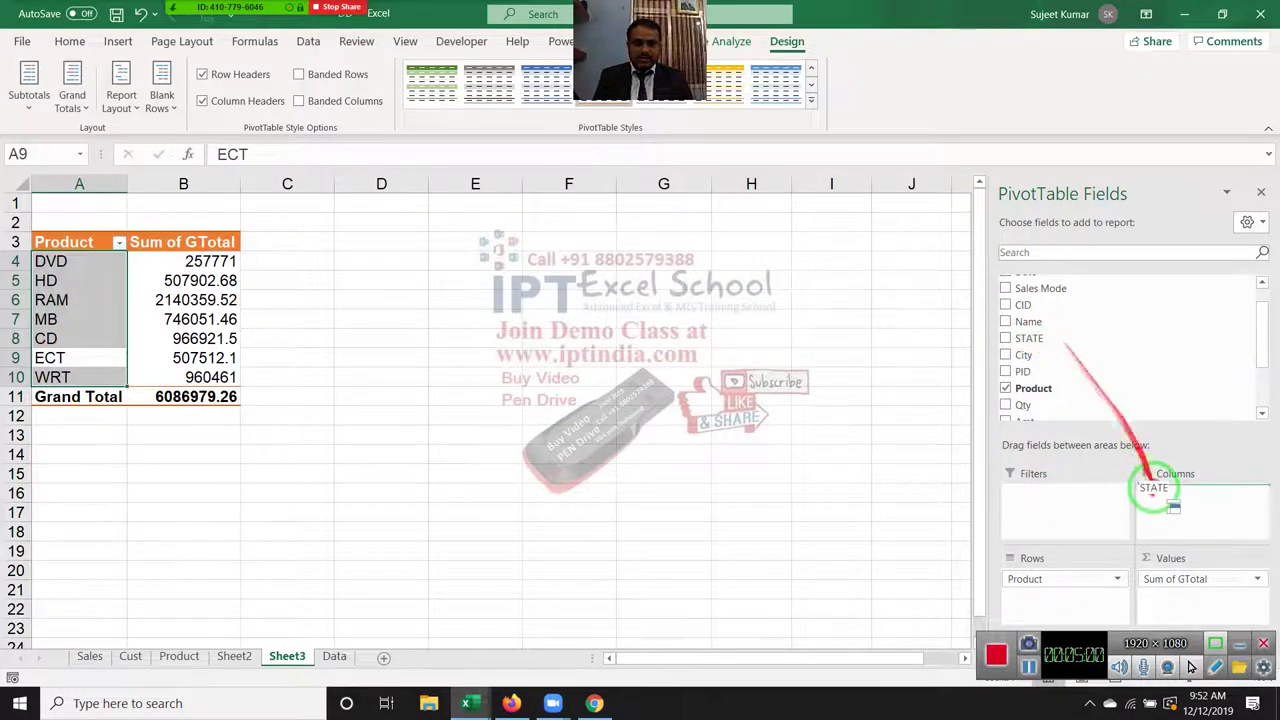
{"action": "key", "text": "Right"}
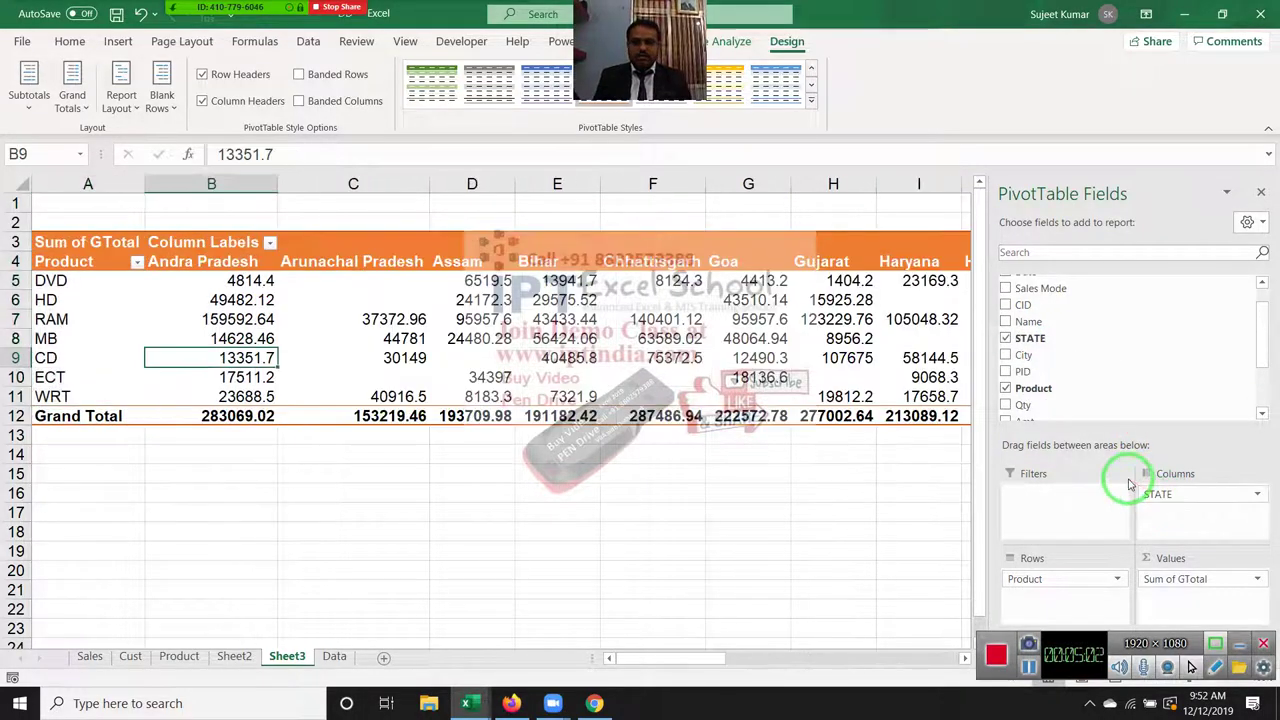
{"action": "key", "text": "Right"}
{"action": "key", "text": "Right"}
{"action": "key", "text": "Right"}
{"action": "key", "text": "Right"}
{"action": "key", "text": "Right"}
{"action": "key", "text": "Right"}
{"action": "key", "text": "Right"}
{"action": "key", "text": "Right"}
{"action": "key", "text": "Right"}
{"action": "key", "text": "Right"}
{"action": "key", "text": "Right"}
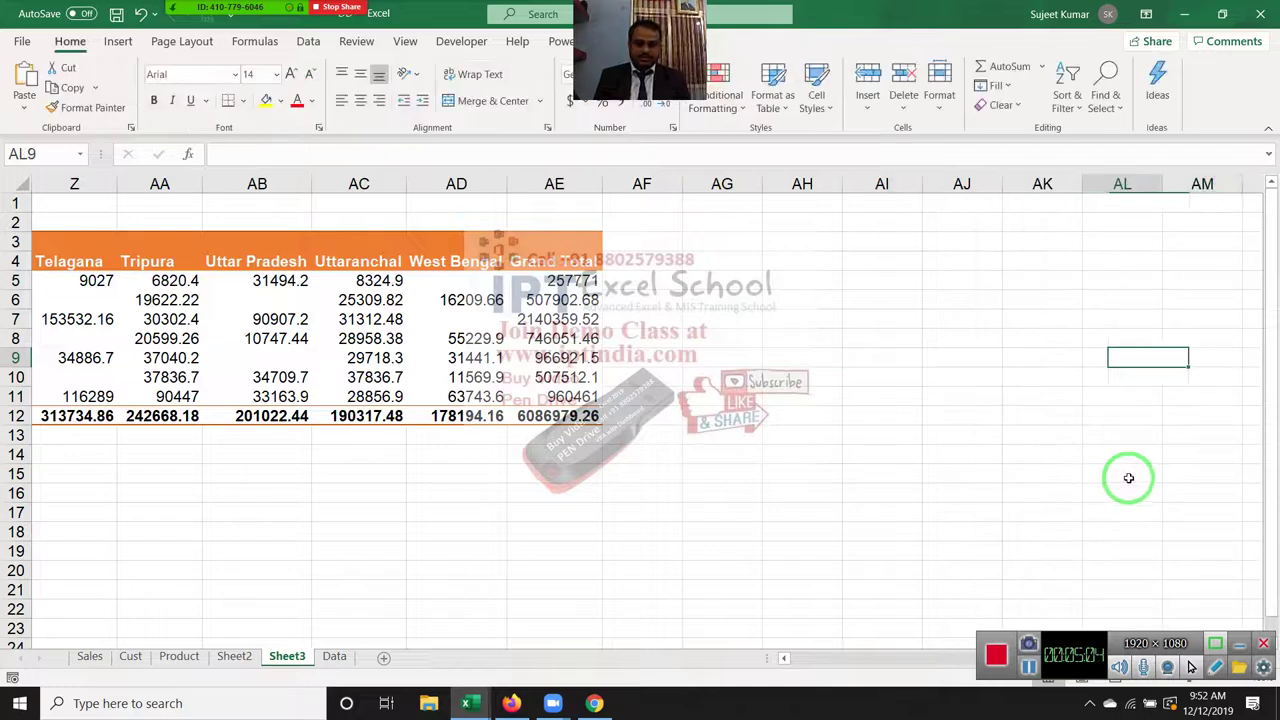
{"action": "key", "text": "Left"}
{"action": "key", "text": "Left"}
{"action": "key", "text": "Left"}
{"action": "key", "text": "Left"}
{"action": "key", "text": "Left"}
{"action": "key", "text": "Left"}
{"action": "key", "text": "Left"}
{"action": "key", "text": "Left"}
{"action": "key", "text": "Left"}
{"action": "key", "text": "Left"}
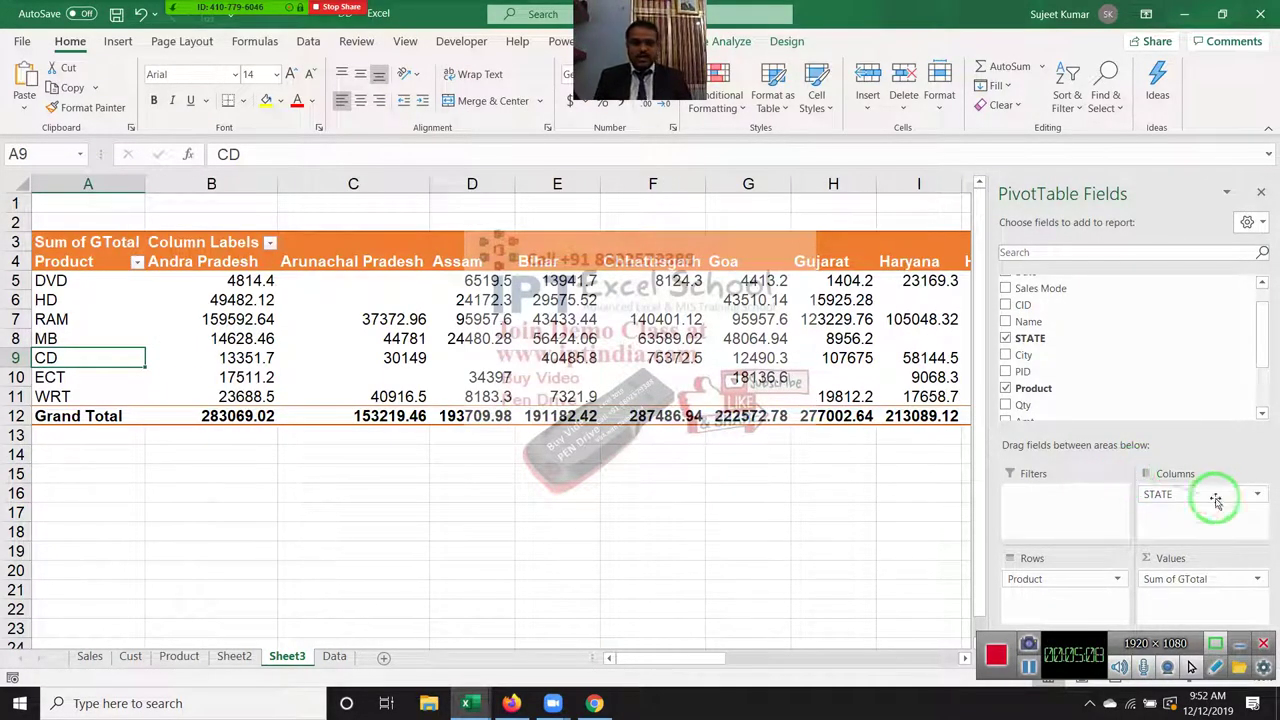
{"action": "mouse_move", "coordinate": [1210, 494]}
{"action": "left_mouse_down"}
{"action": "mouse_move", "coordinate": [1160, 374]}
{"action": "mouse_move", "coordinate": [1138, 356]}
{"action": "left_mouse_up"}
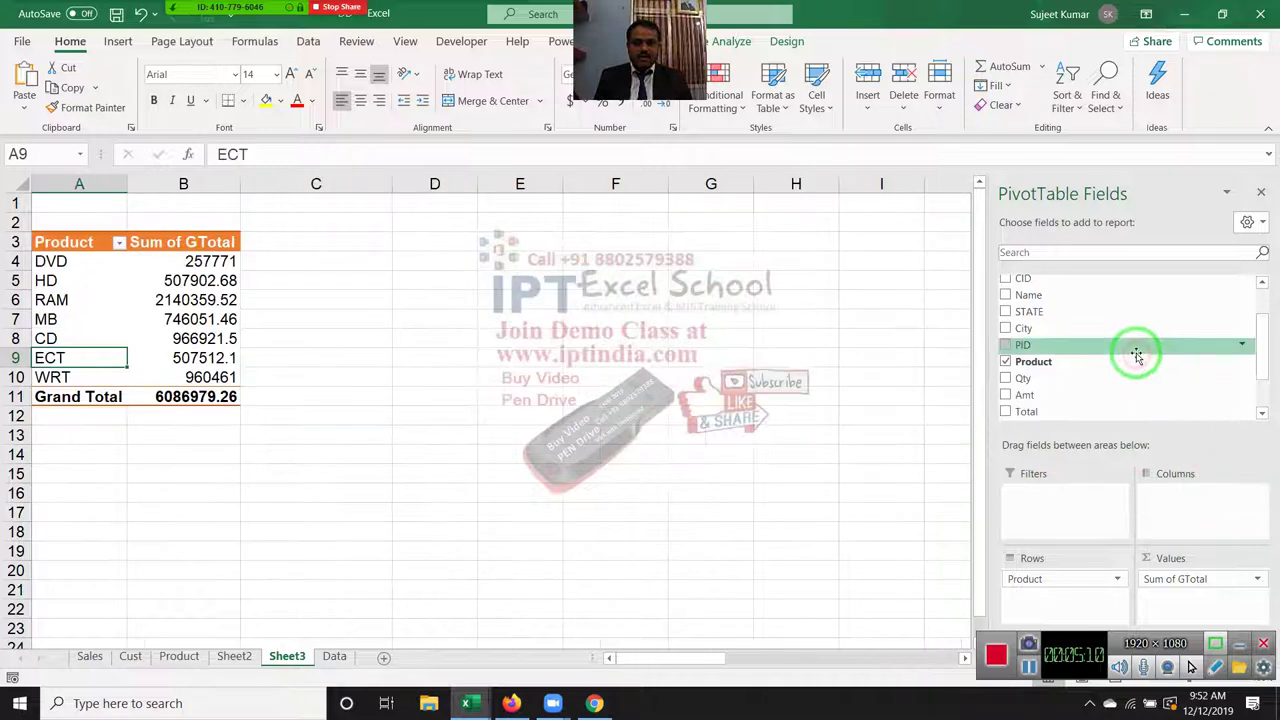
Step: Nest Sales Mode under Product in Rows, then collapse and re-expand the DVD group
{"action": "scroll", "coordinate": [1092, 326], "scroll_direction": "up", "scroll_amount": 2}
{"action": "left_click_drag", "start_coordinate": [1088, 322], "coordinate": [1086, 592]}
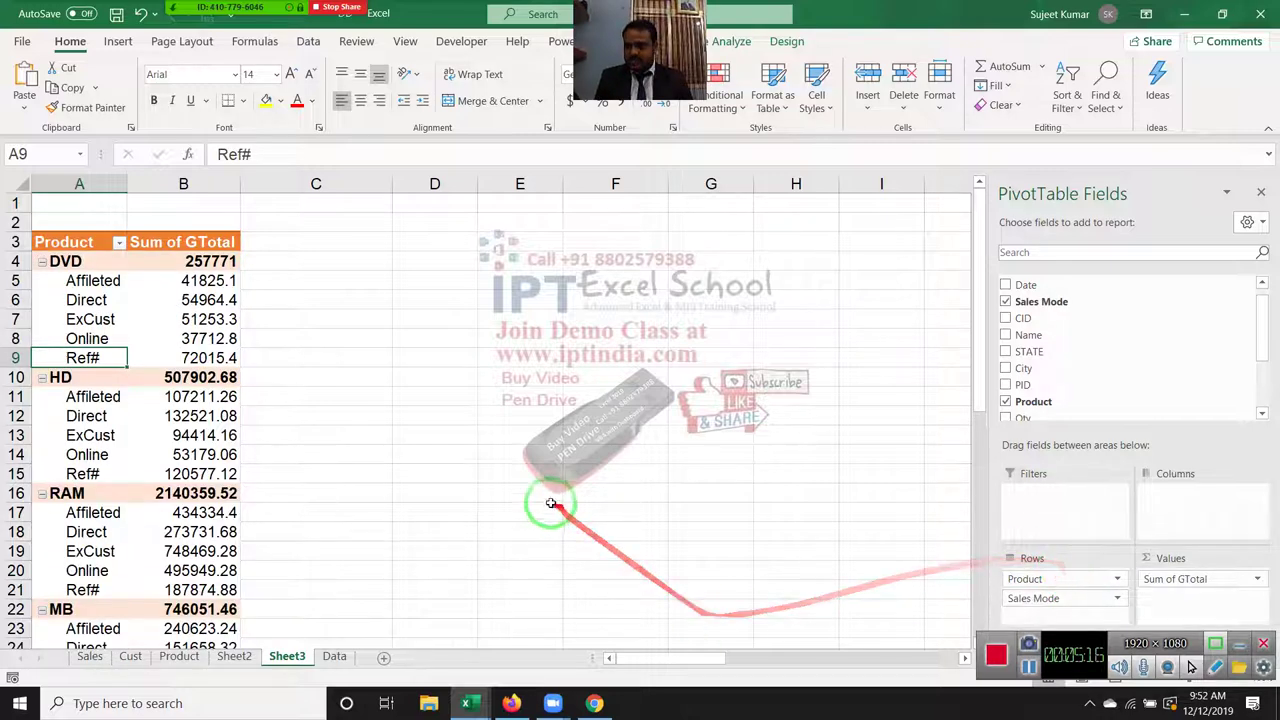
{"action": "scroll", "coordinate": [549, 509], "scroll_direction": "down", "scroll_amount": 4}
{"action": "scroll", "coordinate": [463, 471], "scroll_direction": "down", "scroll_amount": 3}
{"action": "scroll", "coordinate": [471, 492], "scroll_direction": "up", "scroll_amount": 7}
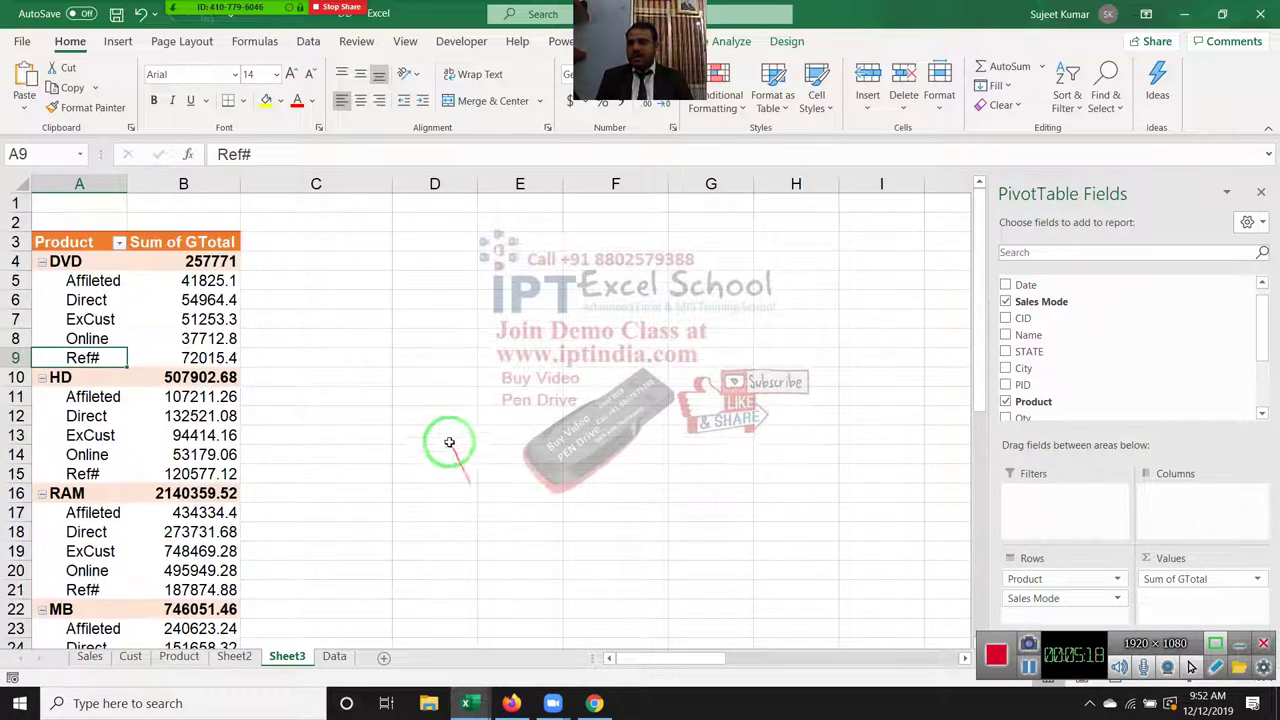
{"action": "left_click", "coordinate": [42, 263]}
{"action": "left_click", "coordinate": [42, 263]}
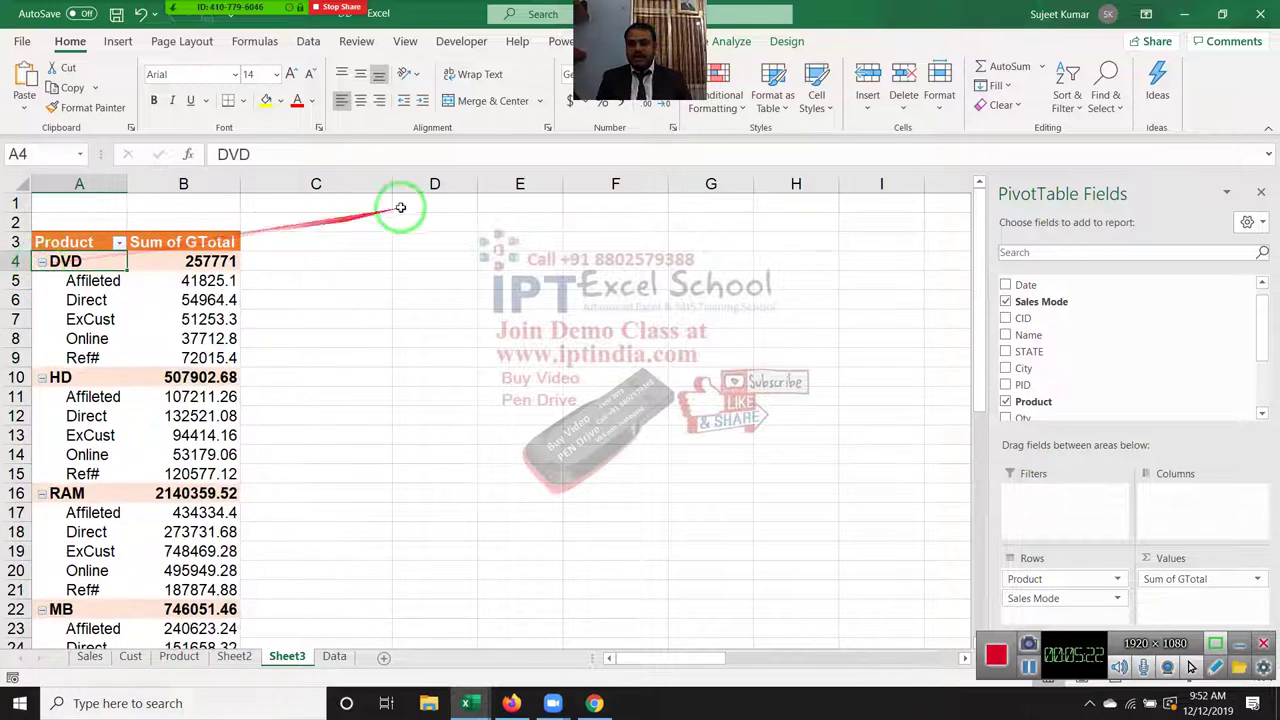
Step: Collapse and expand all products repeatedly with Collapse Field and Expand Field, ending expanded
{"action": "left_click", "coordinate": [730, 42]}
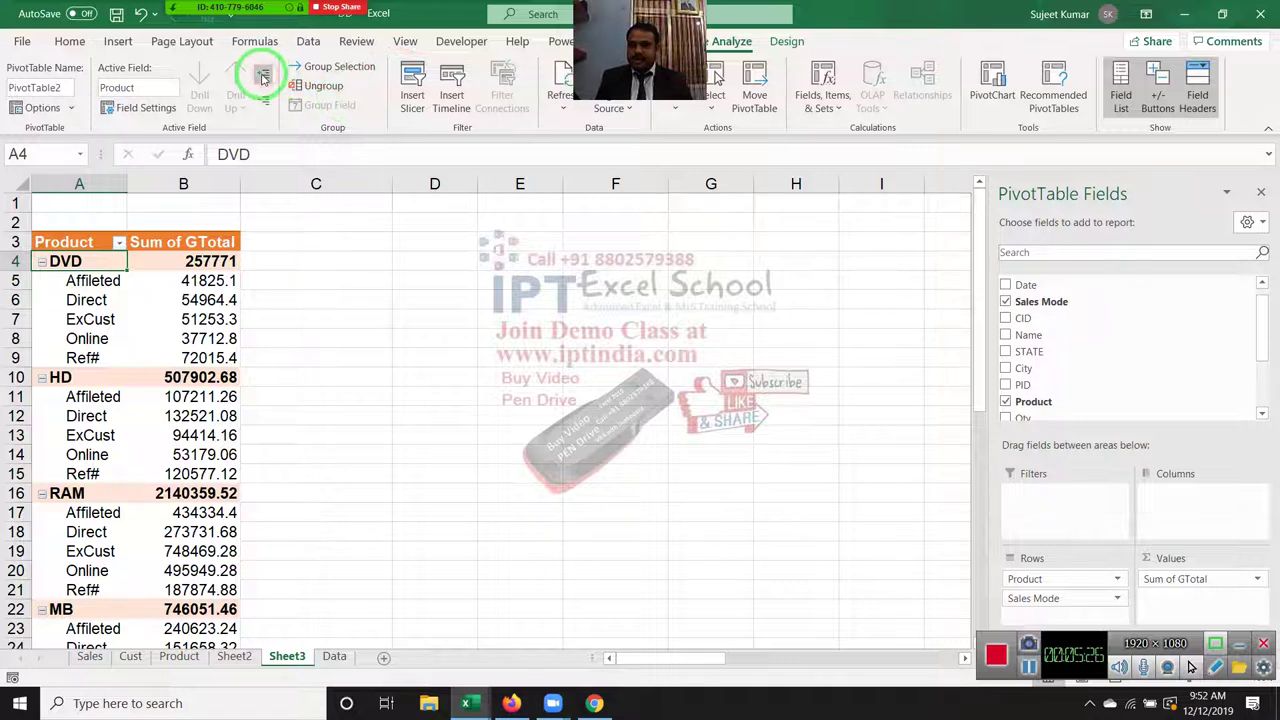
{"action": "left_click", "coordinate": [263, 103]}
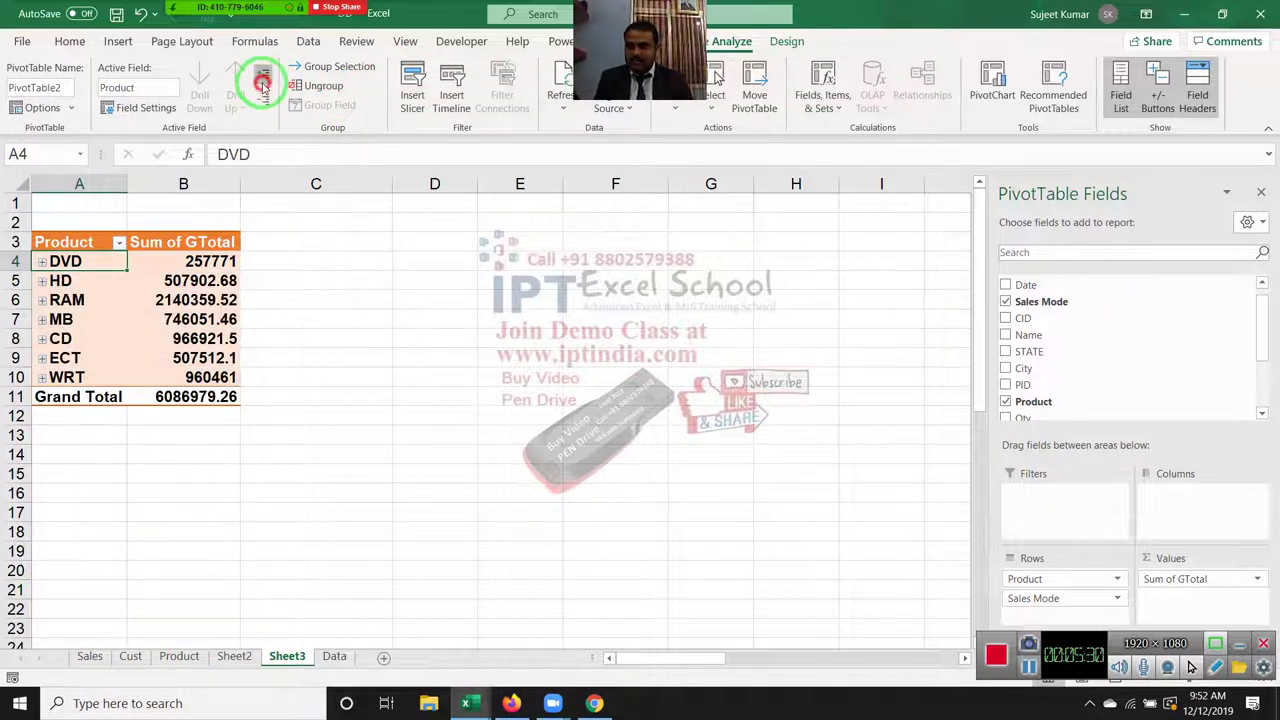
{"action": "left_click", "coordinate": [263, 78]}
{"action": "left_click", "coordinate": [263, 103]}
{"action": "left_click", "coordinate": [263, 78]}
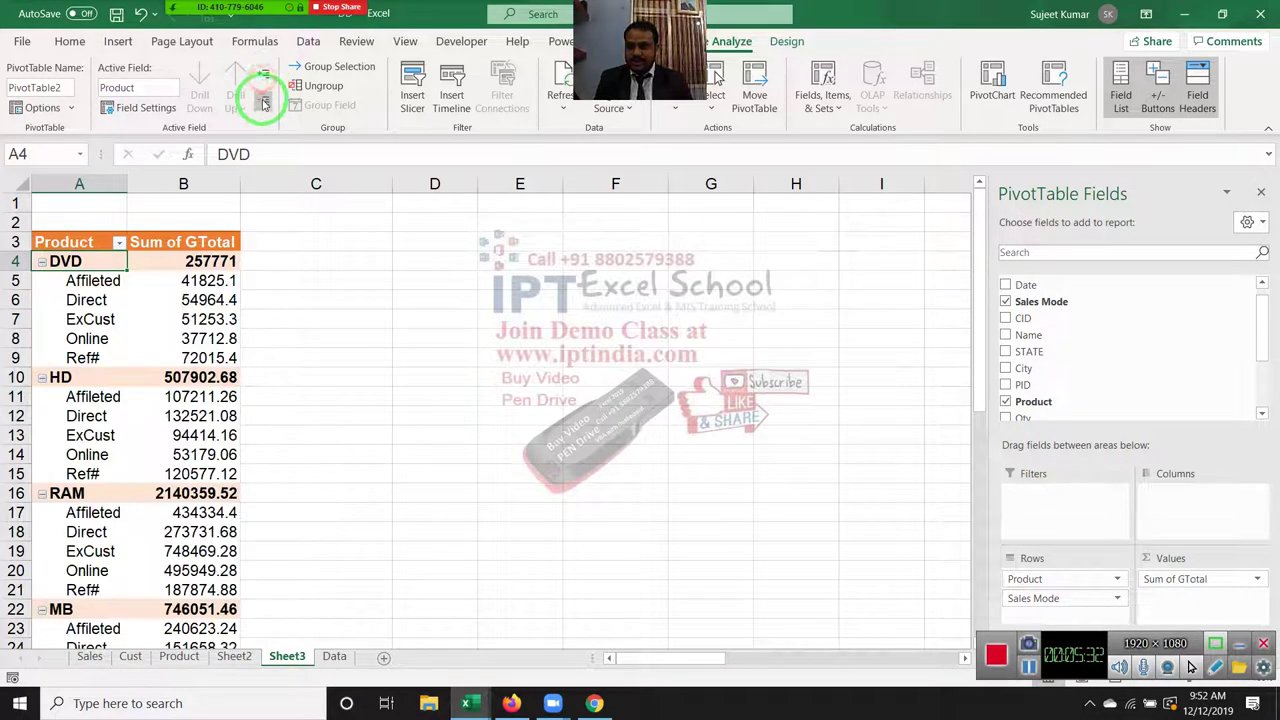
{"action": "left_click", "coordinate": [263, 103]}
{"action": "left_click", "coordinate": [263, 78]}
{"action": "left_click", "coordinate": [263, 103]}
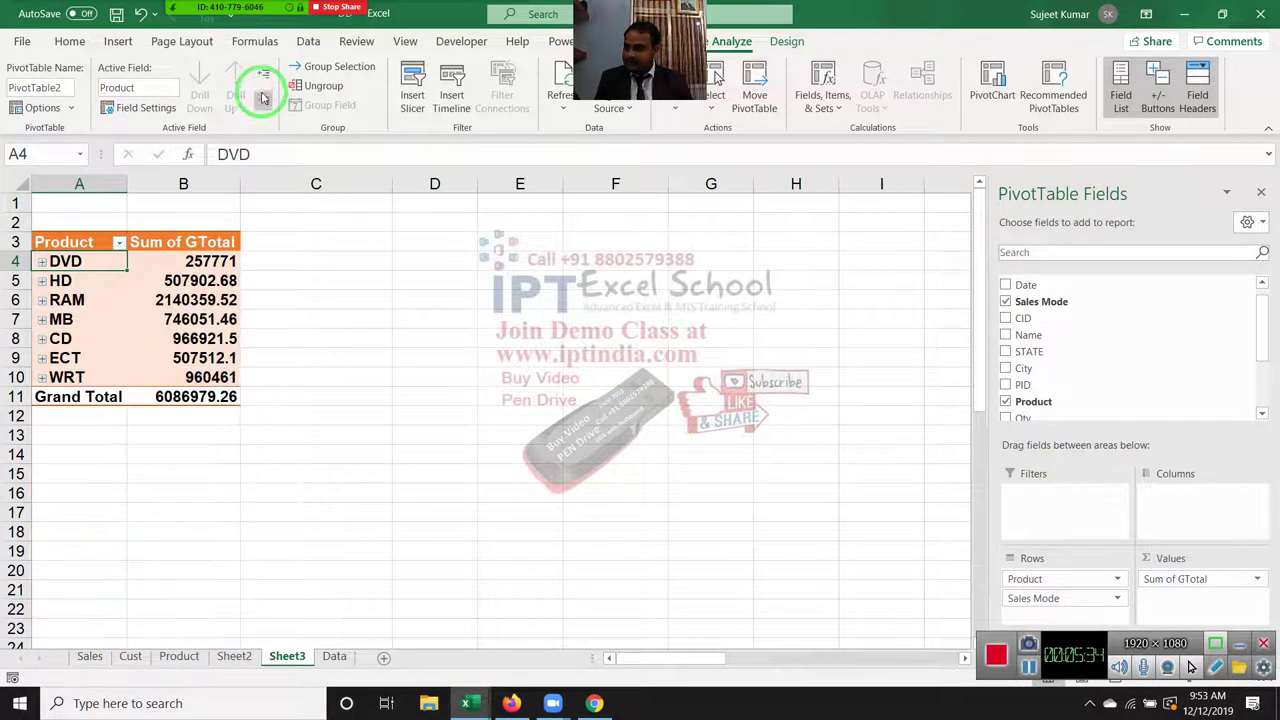
{"action": "left_click", "coordinate": [263, 78]}
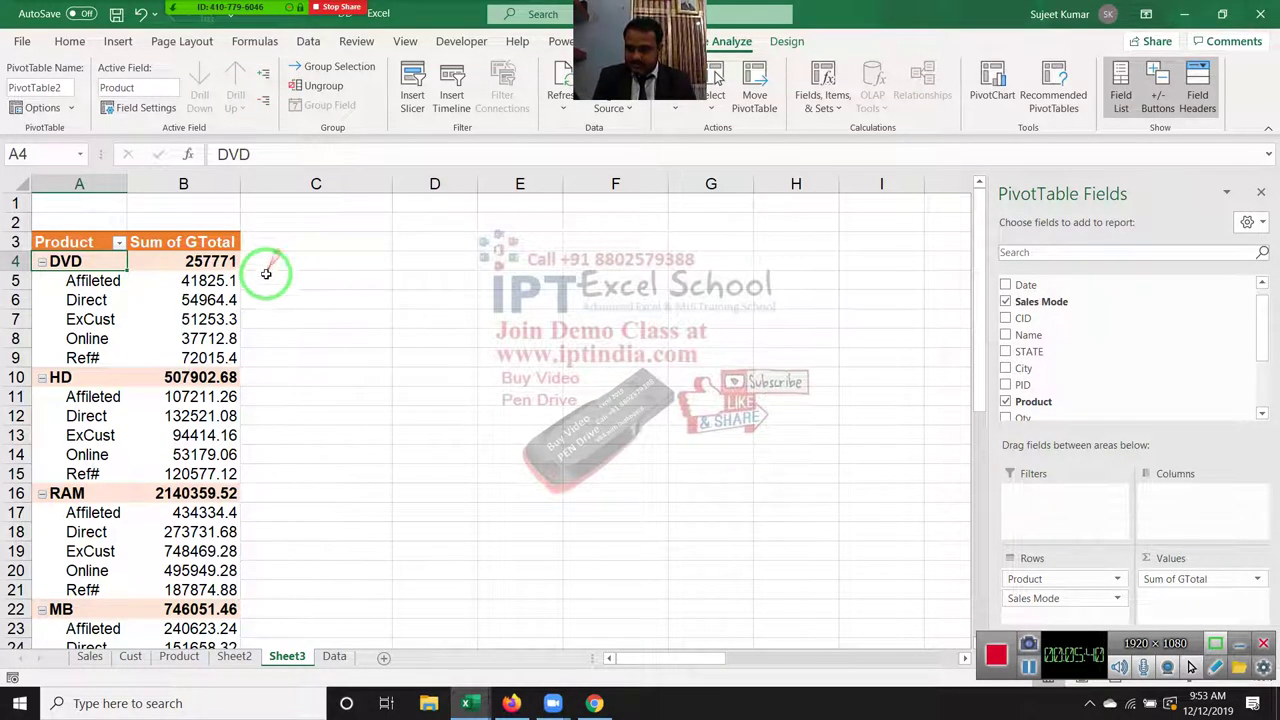
Step: Select all of column A, which holds the pivot's Product labels
{"action": "scroll", "coordinate": [263, 265], "scroll_direction": "down", "scroll_amount": 2}
{"action": "scroll", "coordinate": [263, 277], "scroll_direction": "up", "scroll_amount": 2}
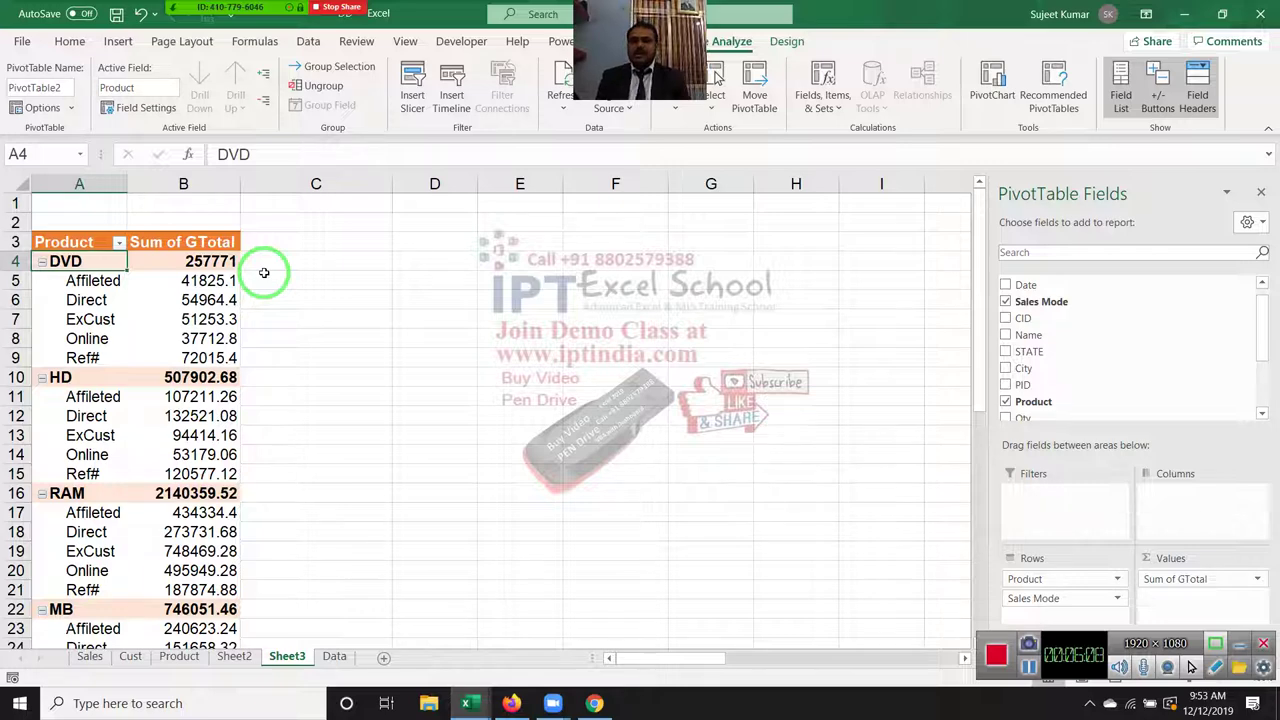
{"action": "left_click", "coordinate": [113, 185]}
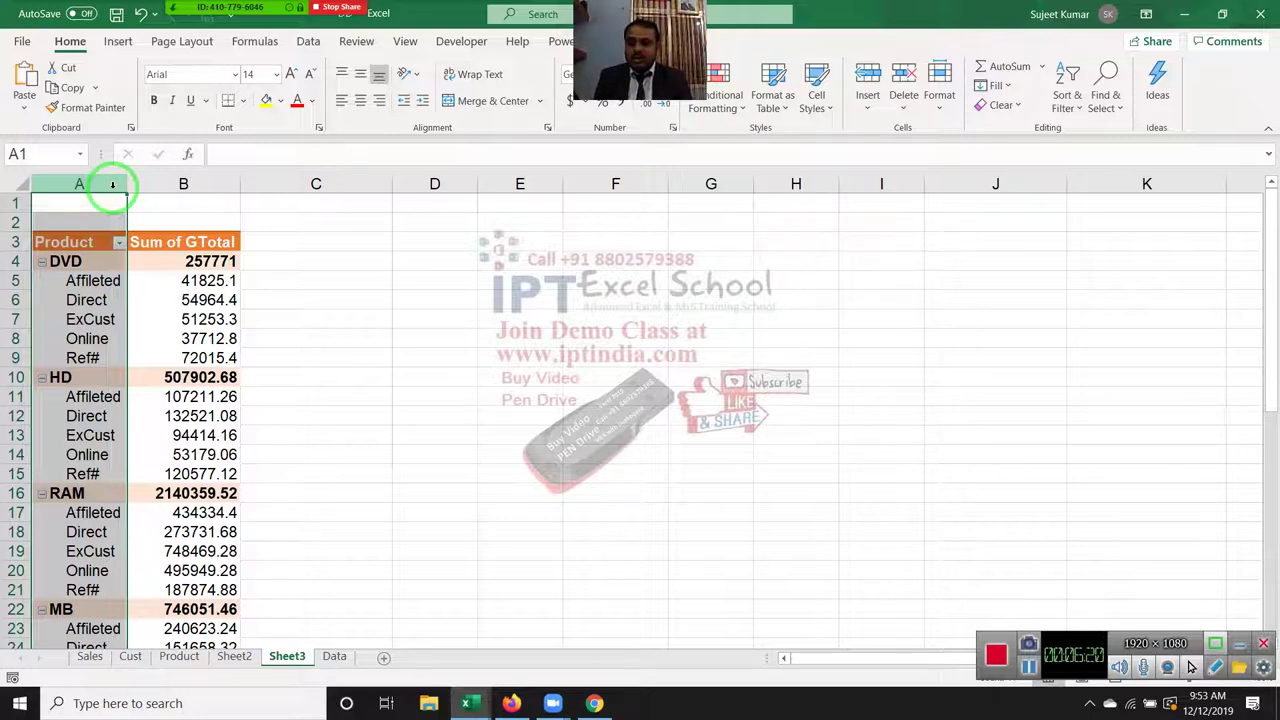
{"action": "key", "text": "ctrl+c"}
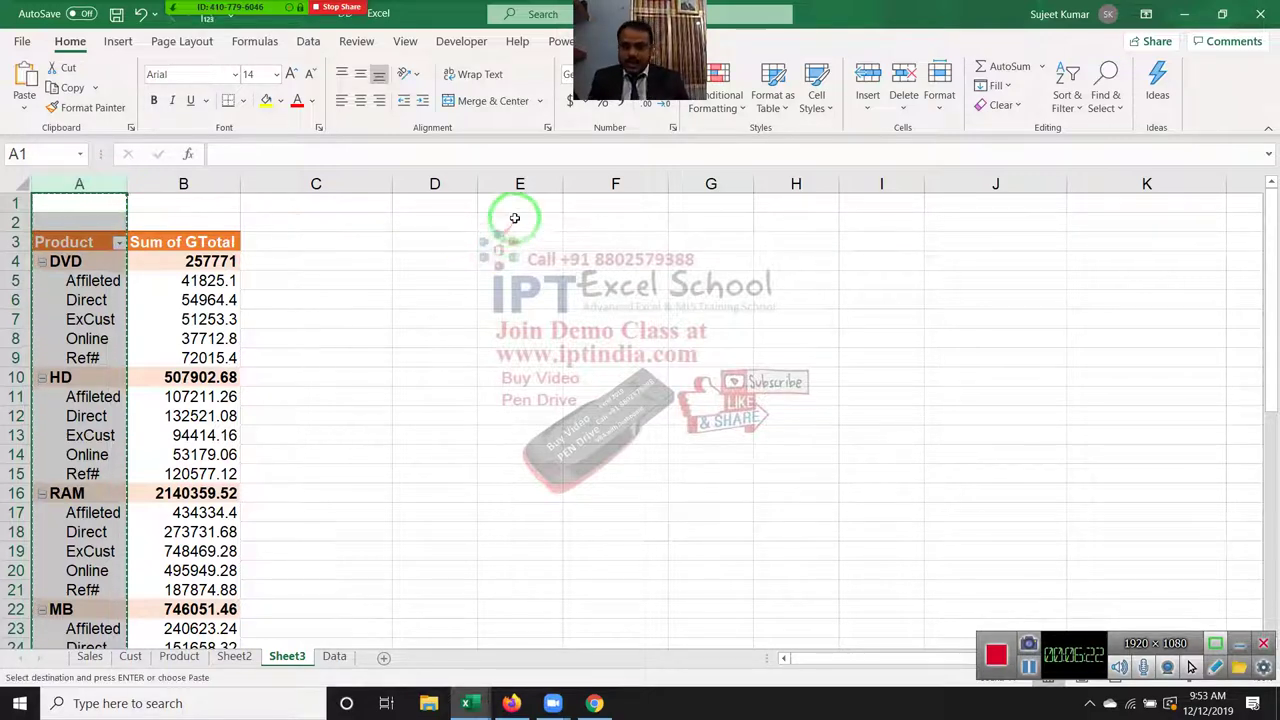
{"action": "left_click", "coordinate": [514, 210]}
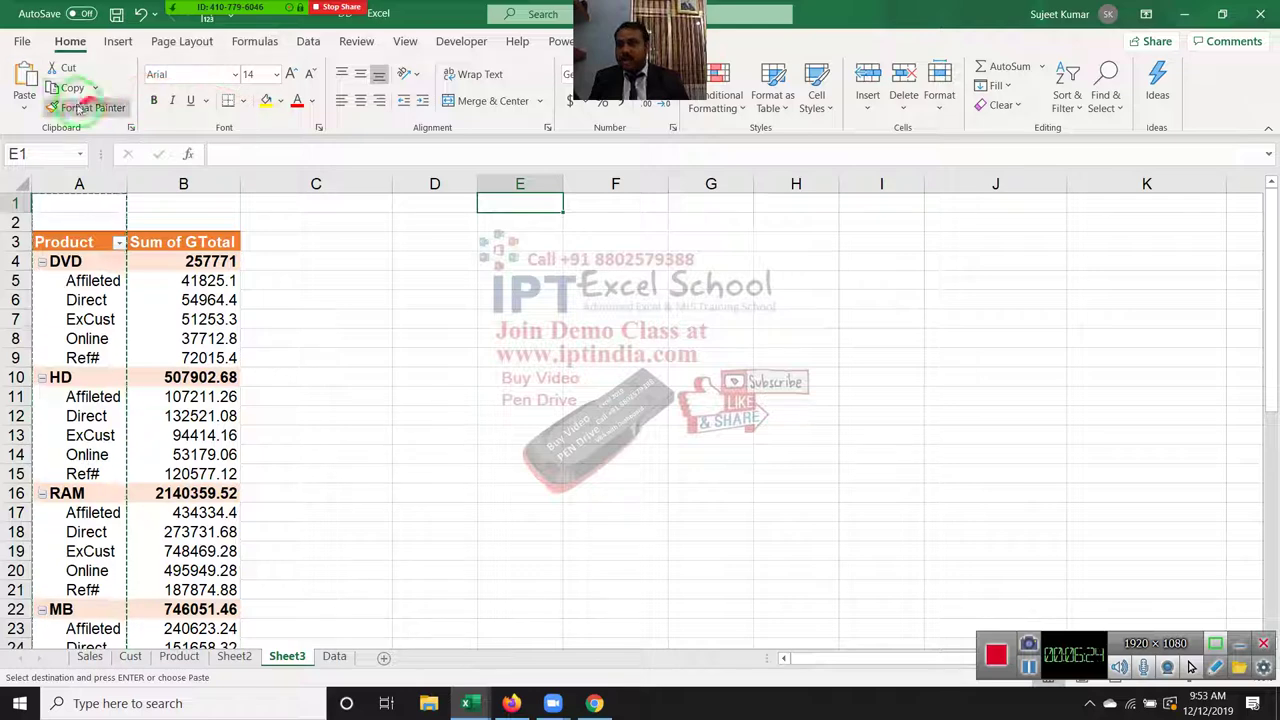
{"action": "left_click", "coordinate": [24, 107]}
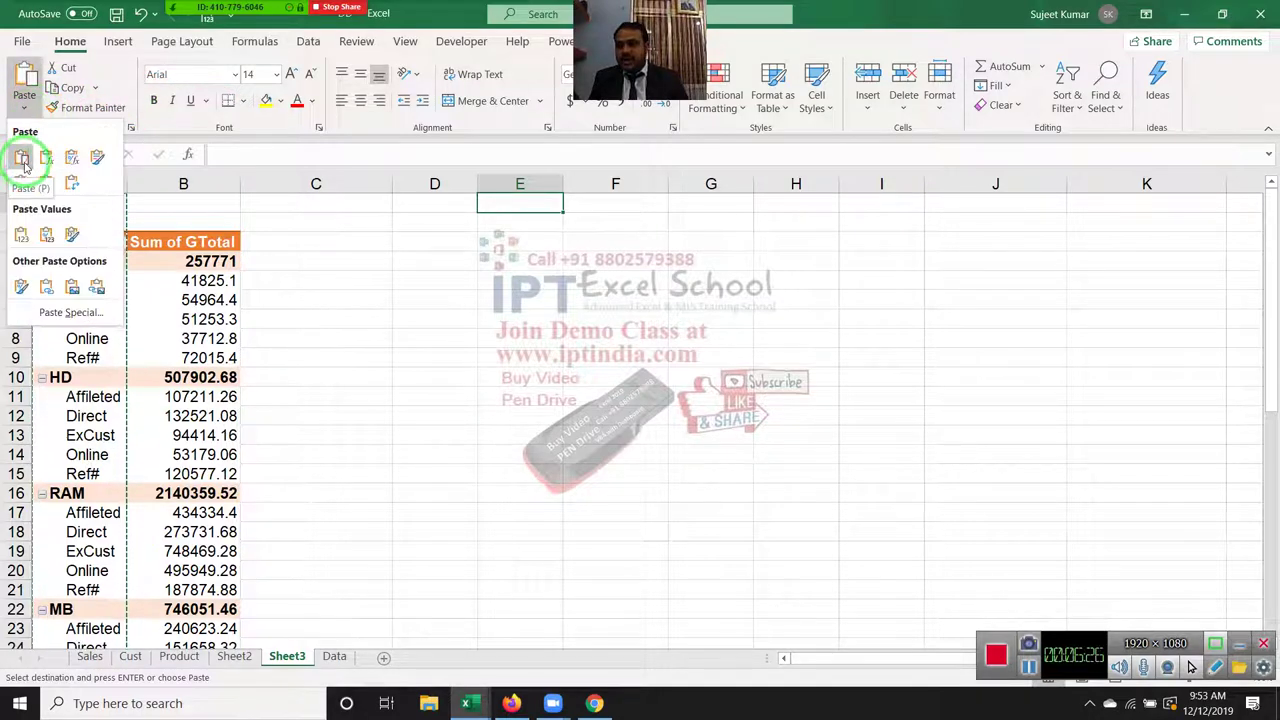
{"action": "left_click", "coordinate": [21, 187]}
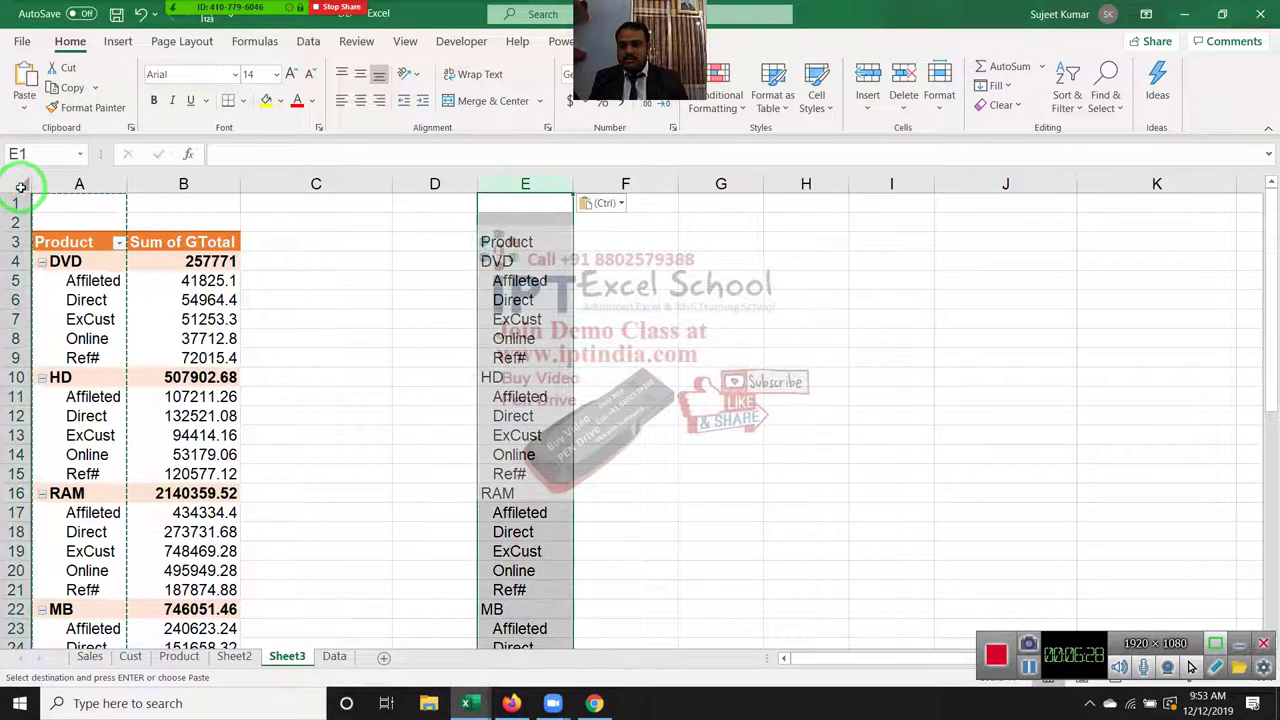
{"action": "left_click", "coordinate": [24, 107]}
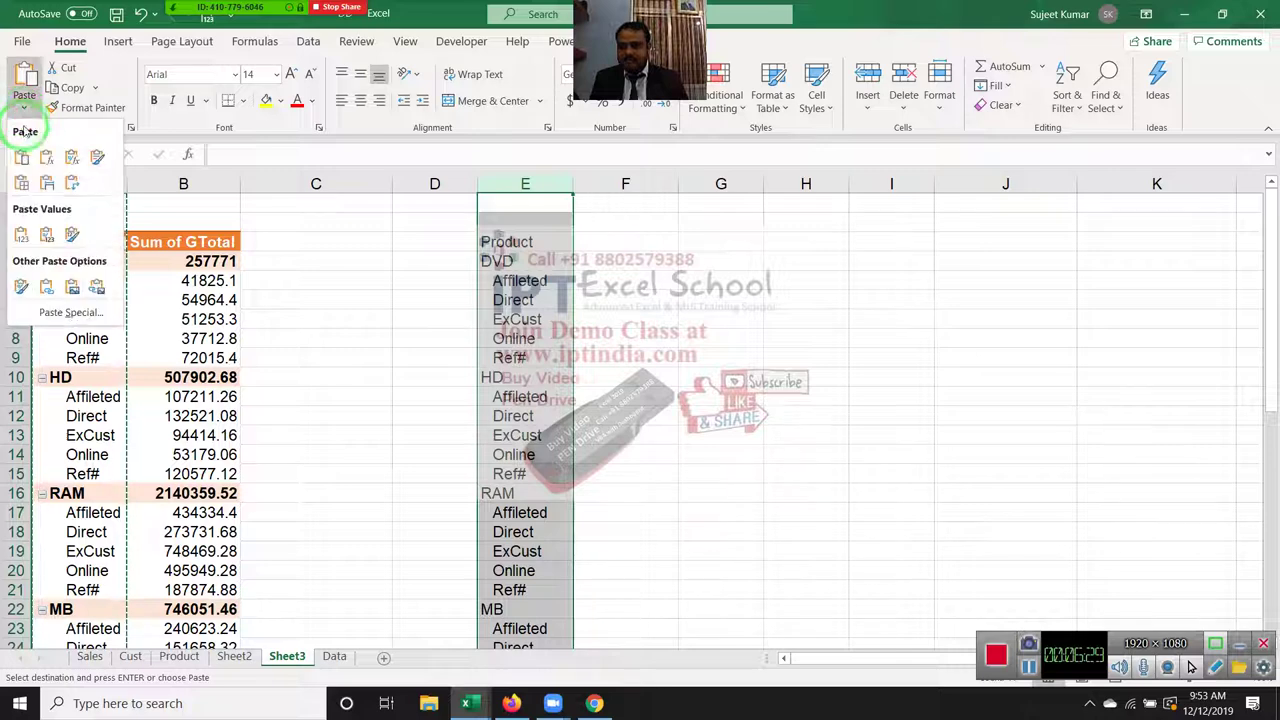
{"action": "left_click", "coordinate": [21, 232]}
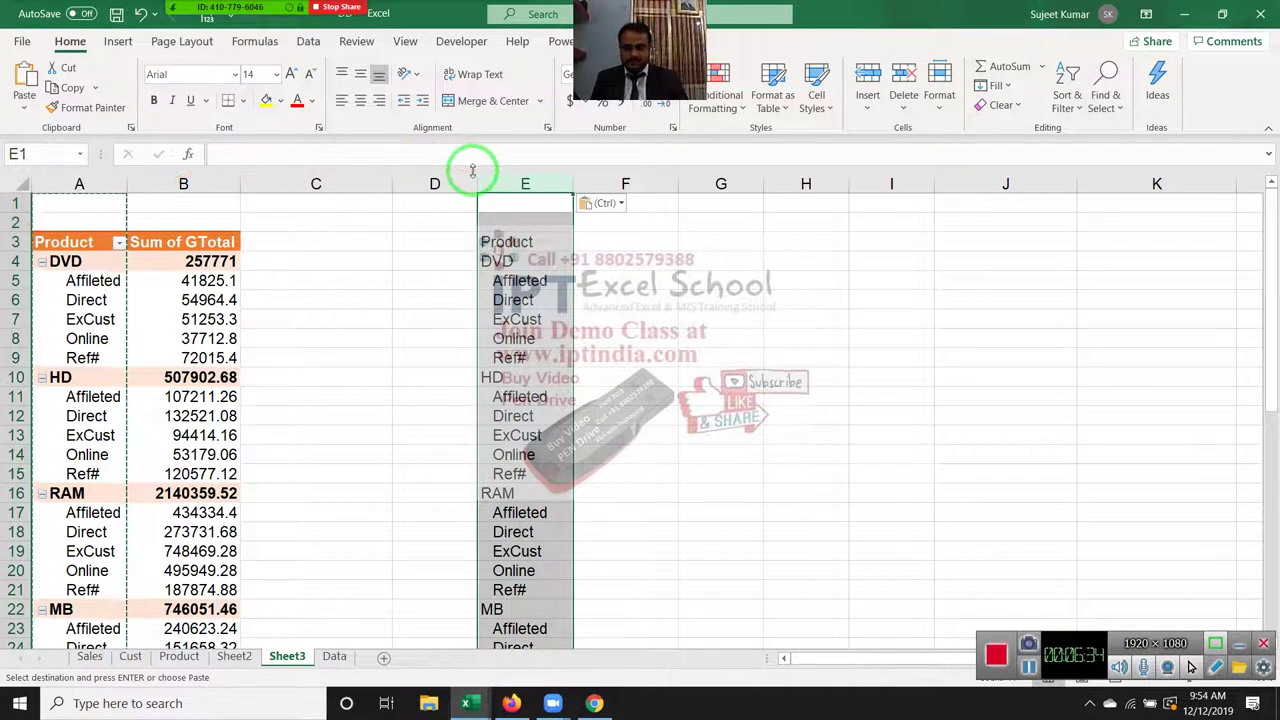
{"action": "key", "text": "Delete"}
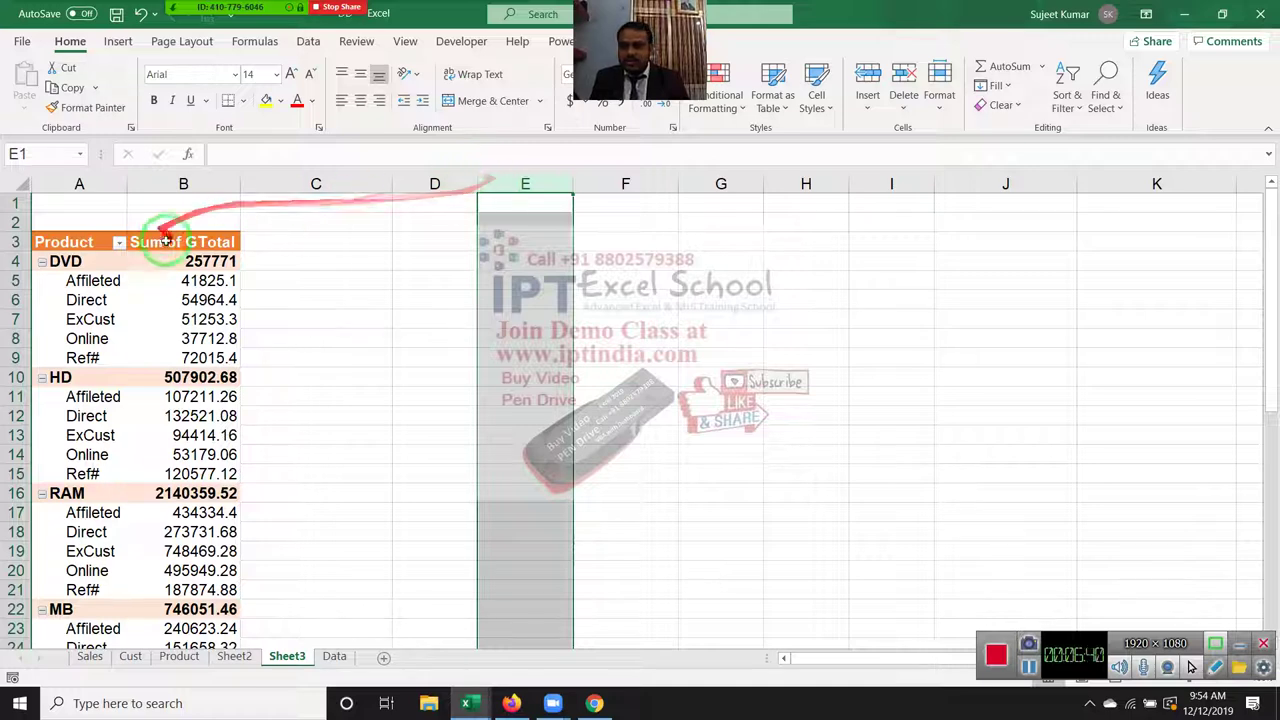
Step: Tick Classic PivotTable layout on the Display tab of PivotTable Options
{"action": "left_click", "coordinate": [144, 280]}
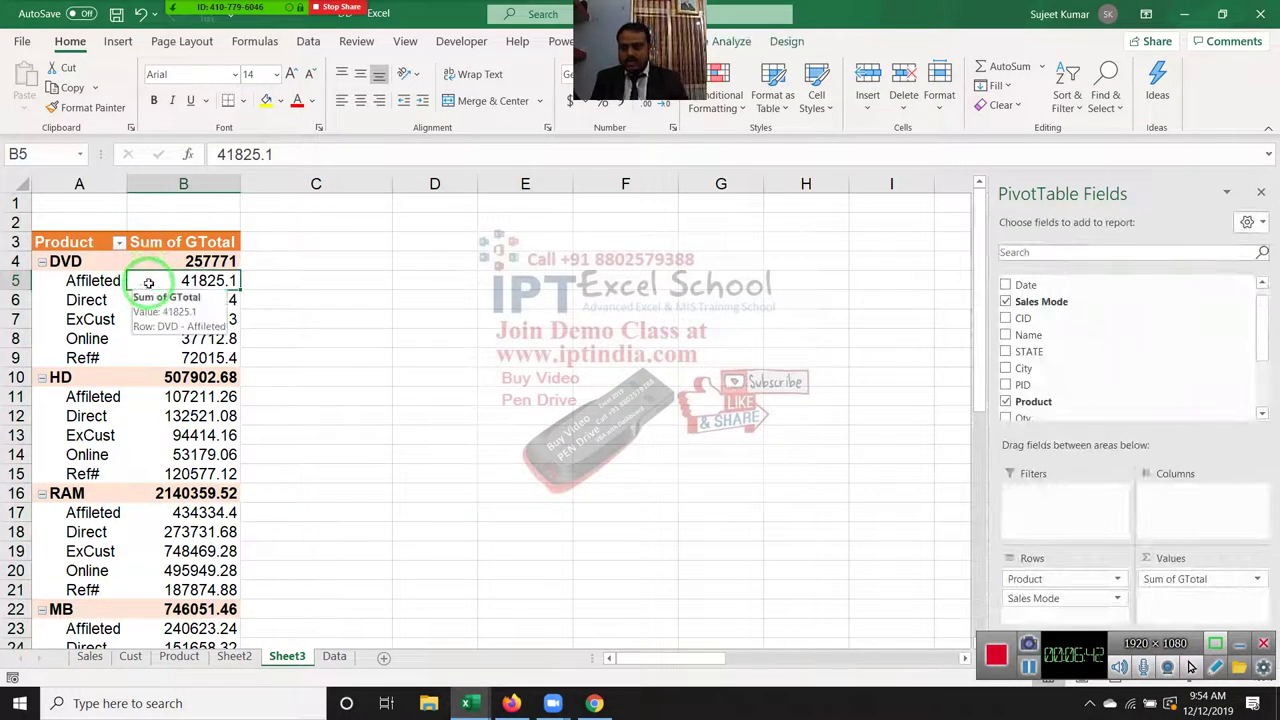
{"action": "right_click", "coordinate": [150, 283]}
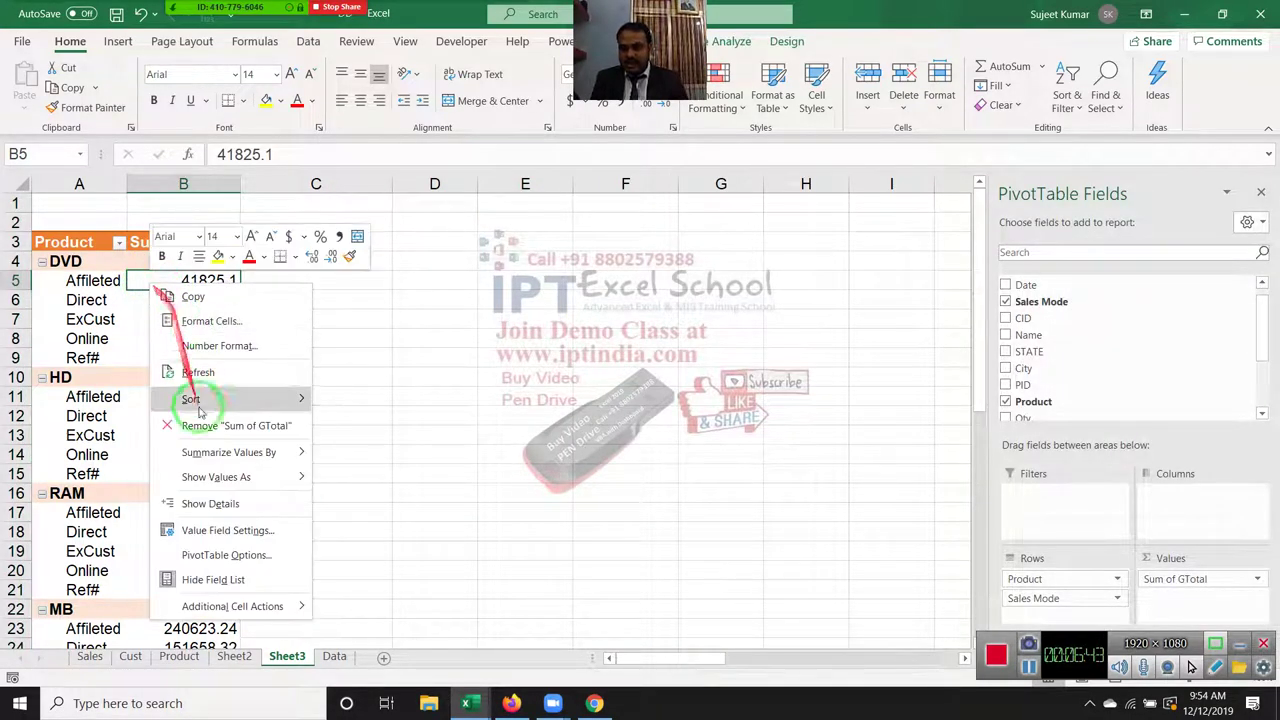
{"action": "left_click", "coordinate": [225, 555]}
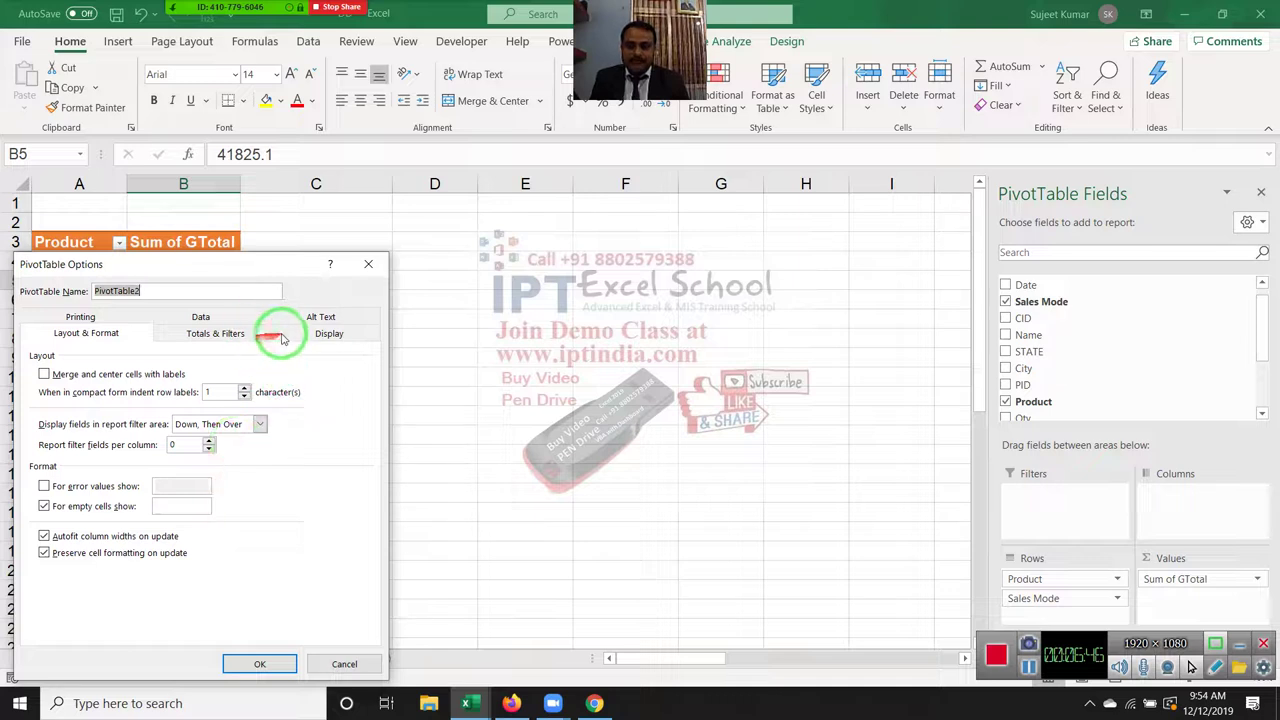
{"action": "left_click", "coordinate": [319, 341]}
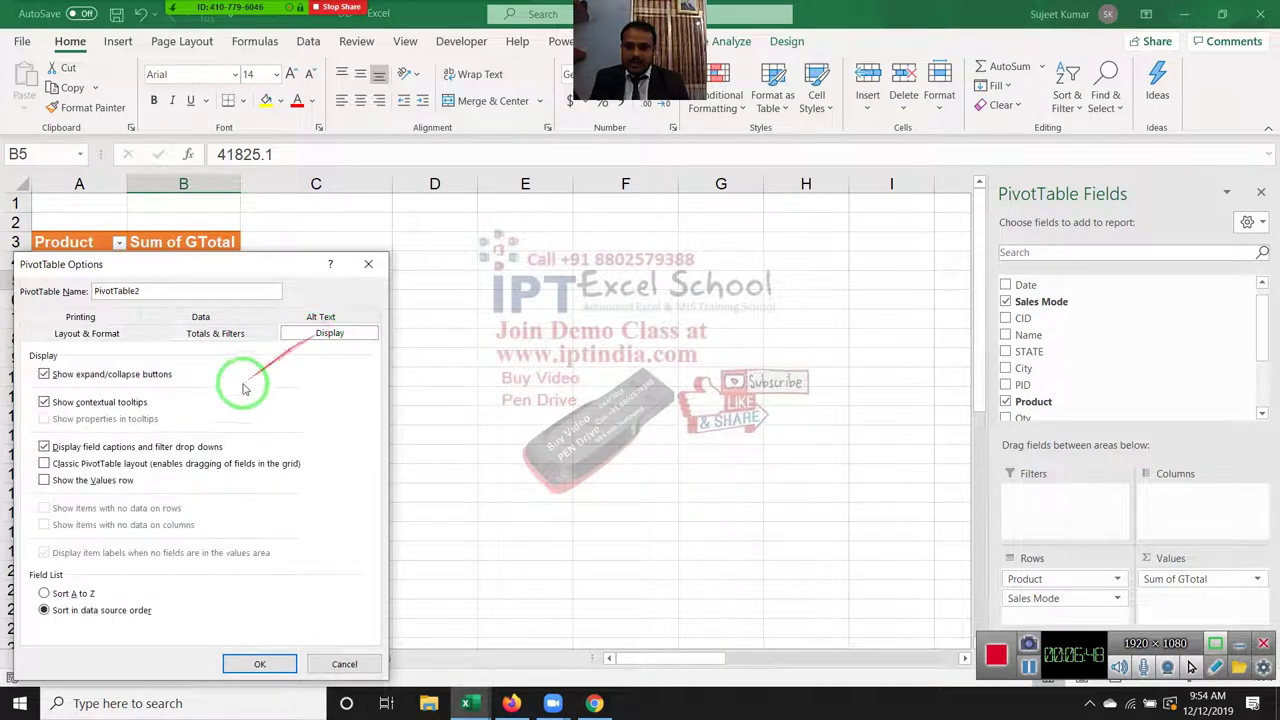
{"action": "left_click", "coordinate": [200, 465]}
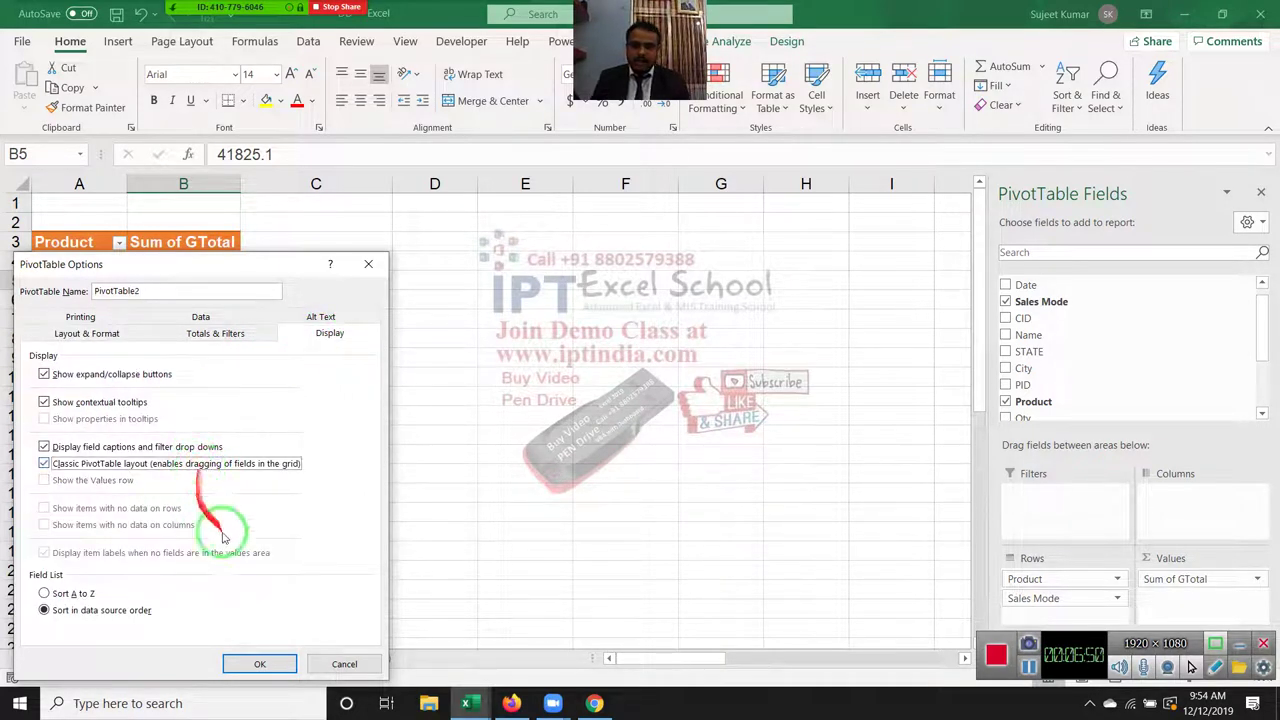
Step: Apply the classic layout and switch the report layout to tabular form
{"action": "left_click", "coordinate": [281, 655]}
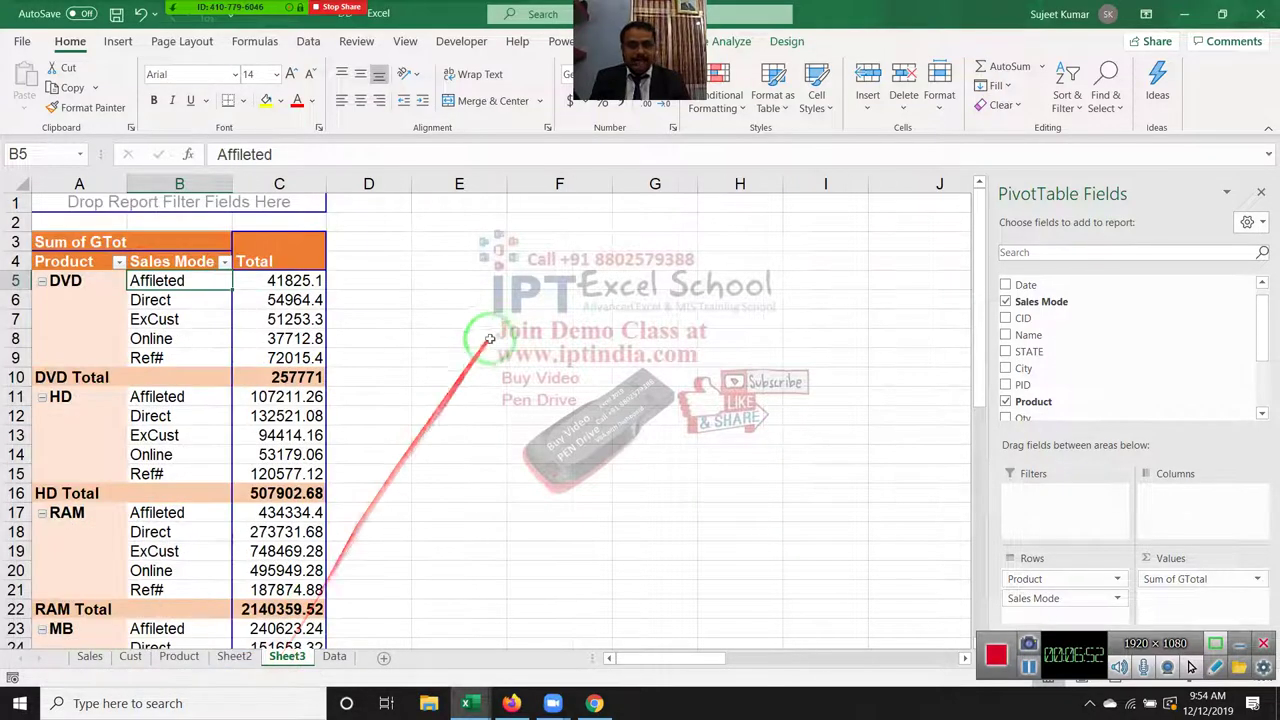
{"action": "left_click", "coordinate": [786, 41]}
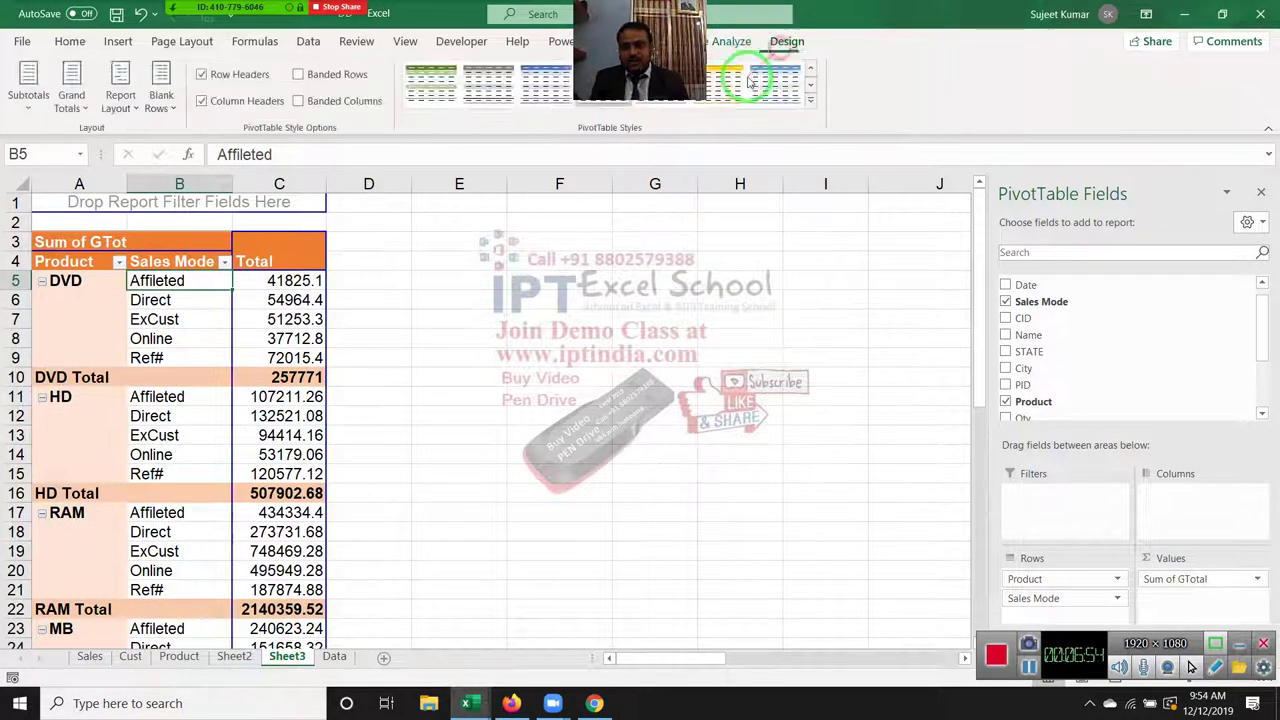
{"action": "left_click", "coordinate": [116, 108]}
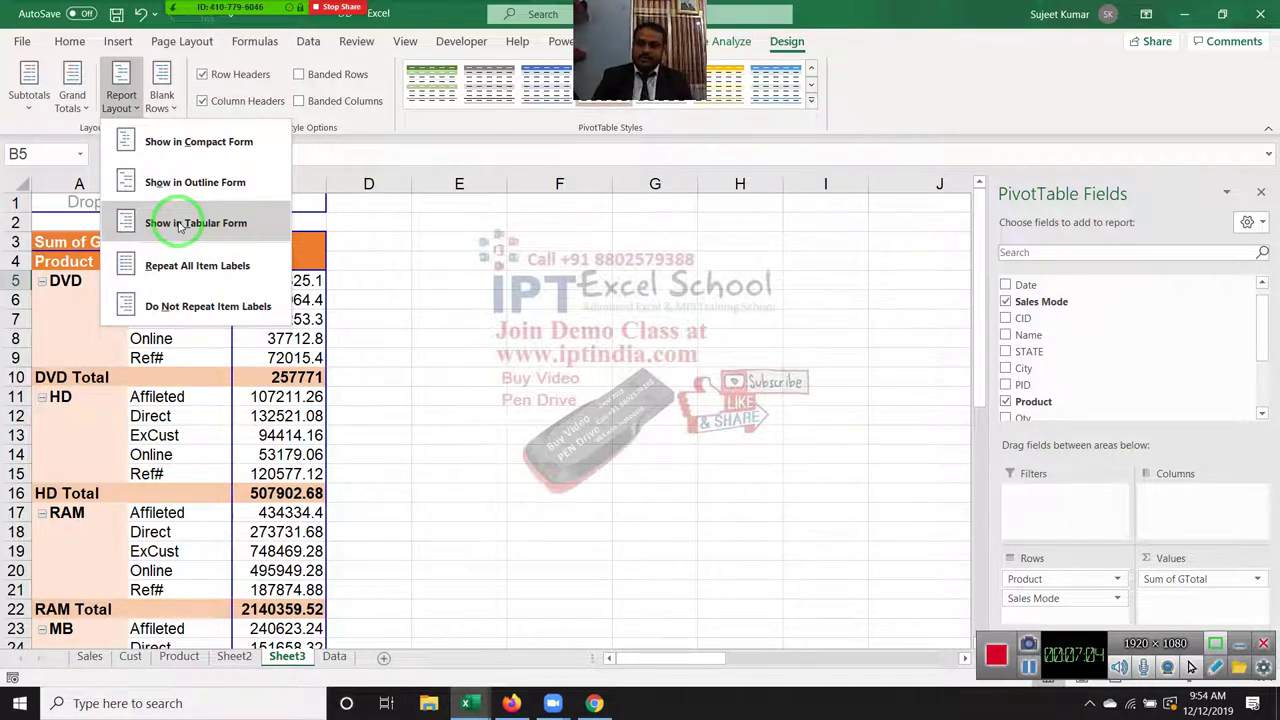
{"action": "left_click", "coordinate": [181, 226]}
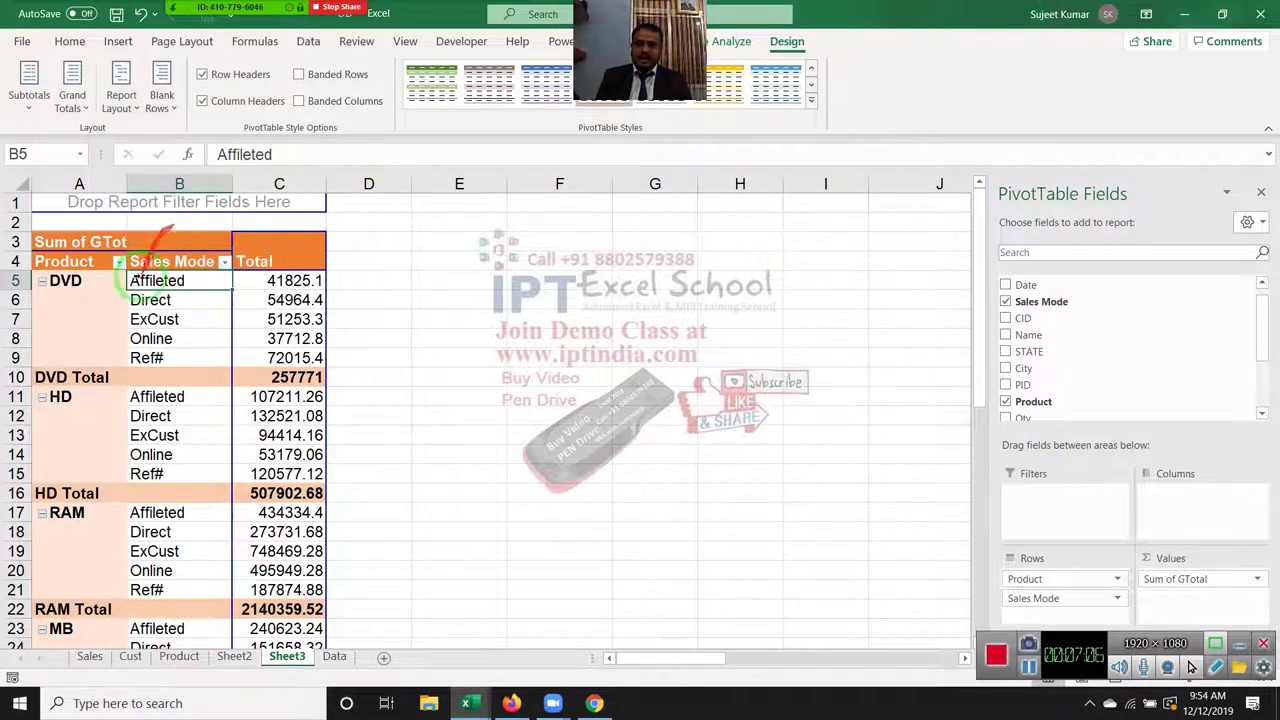
{"action": "scroll", "coordinate": [137, 340], "scroll_direction": "down", "scroll_amount": 6}
{"action": "scroll", "coordinate": [137, 340], "scroll_direction": "up", "scroll_amount": 6}
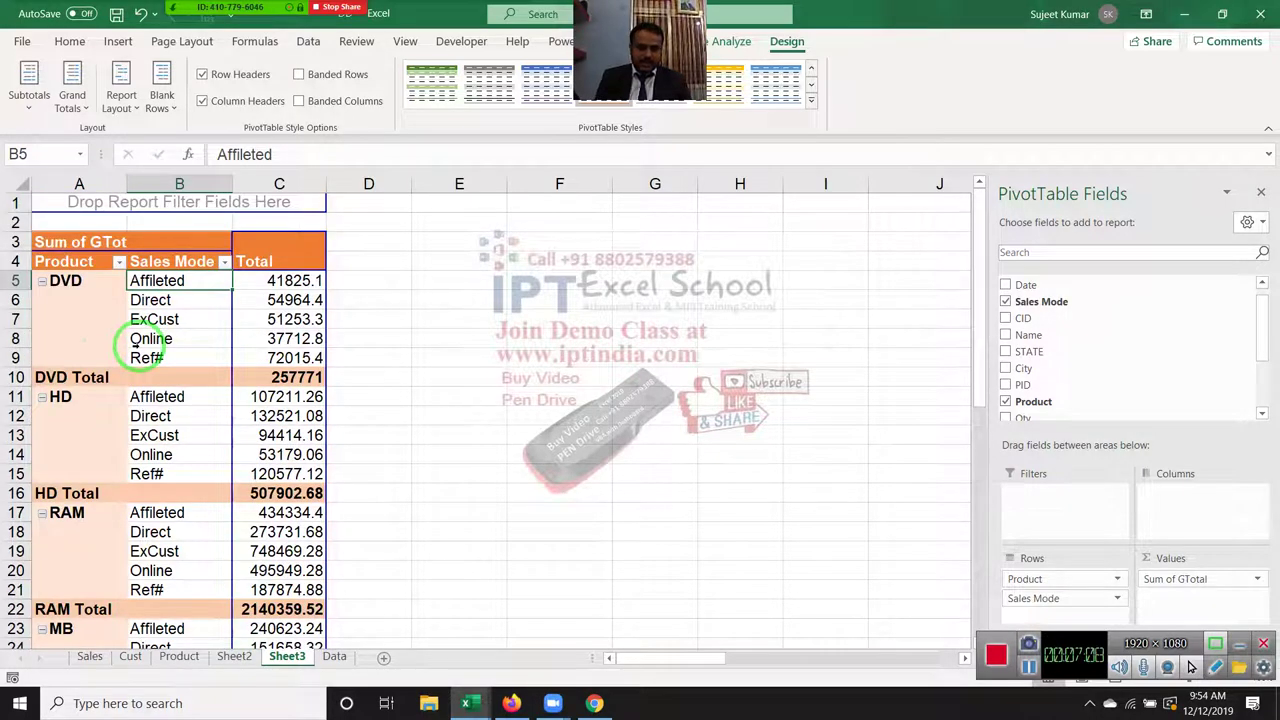
Step: Remove the Product subtotal rows using the DVD Total row's menu
{"action": "left_click", "coordinate": [267, 376]}
{"action": "left_click", "coordinate": [110, 377]}
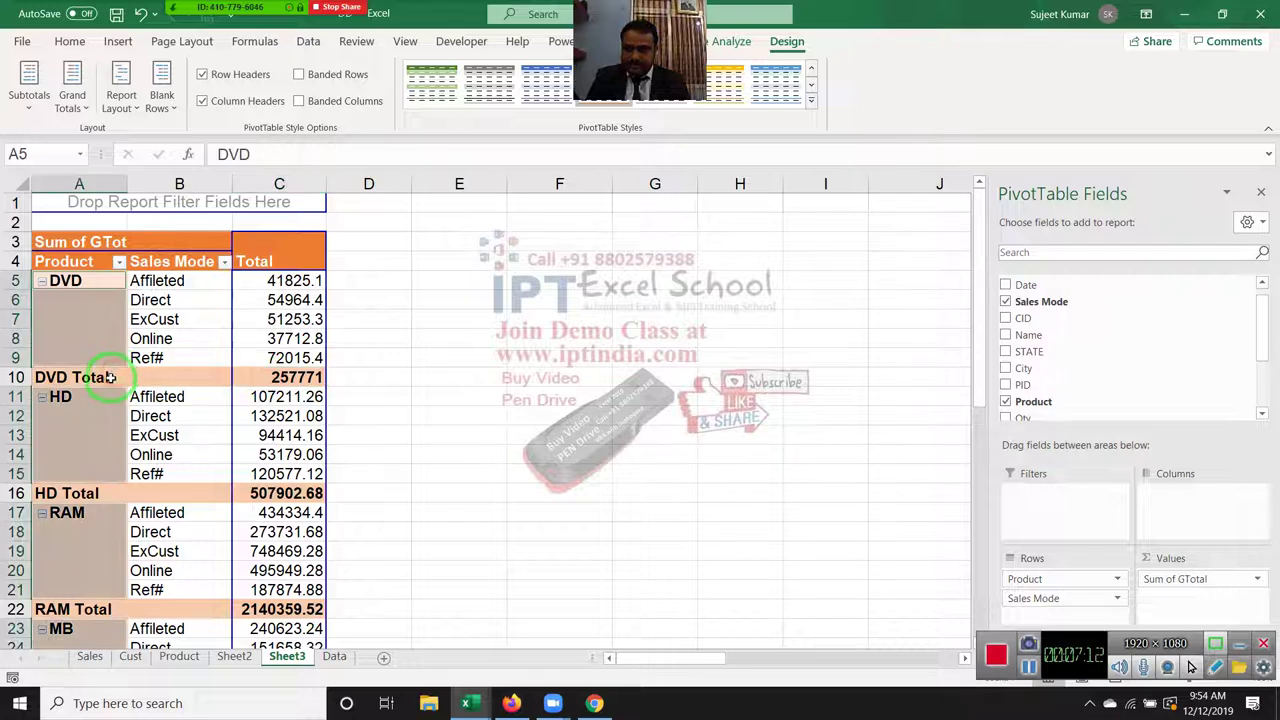
{"action": "left_click", "coordinate": [110, 377]}
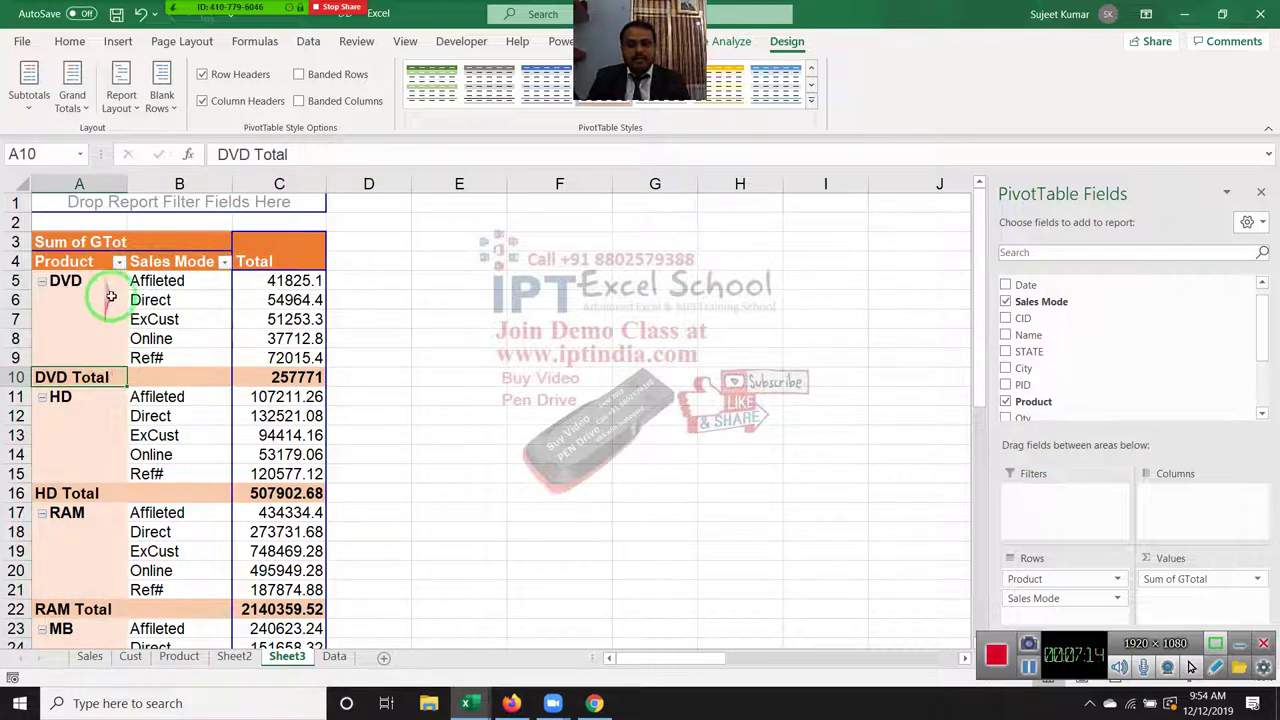
{"action": "right_click", "coordinate": [100, 377]}
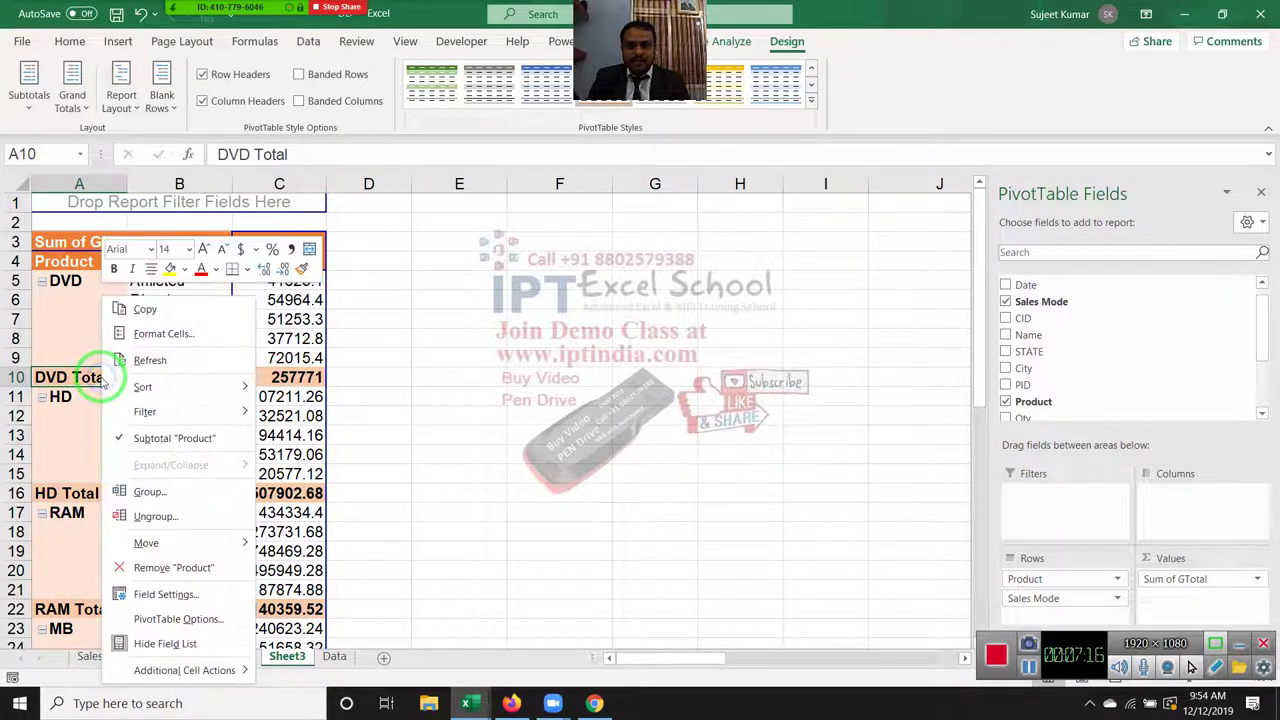
{"action": "key", "text": "Escape"}
{"action": "left_click", "coordinate": [47, 377]}
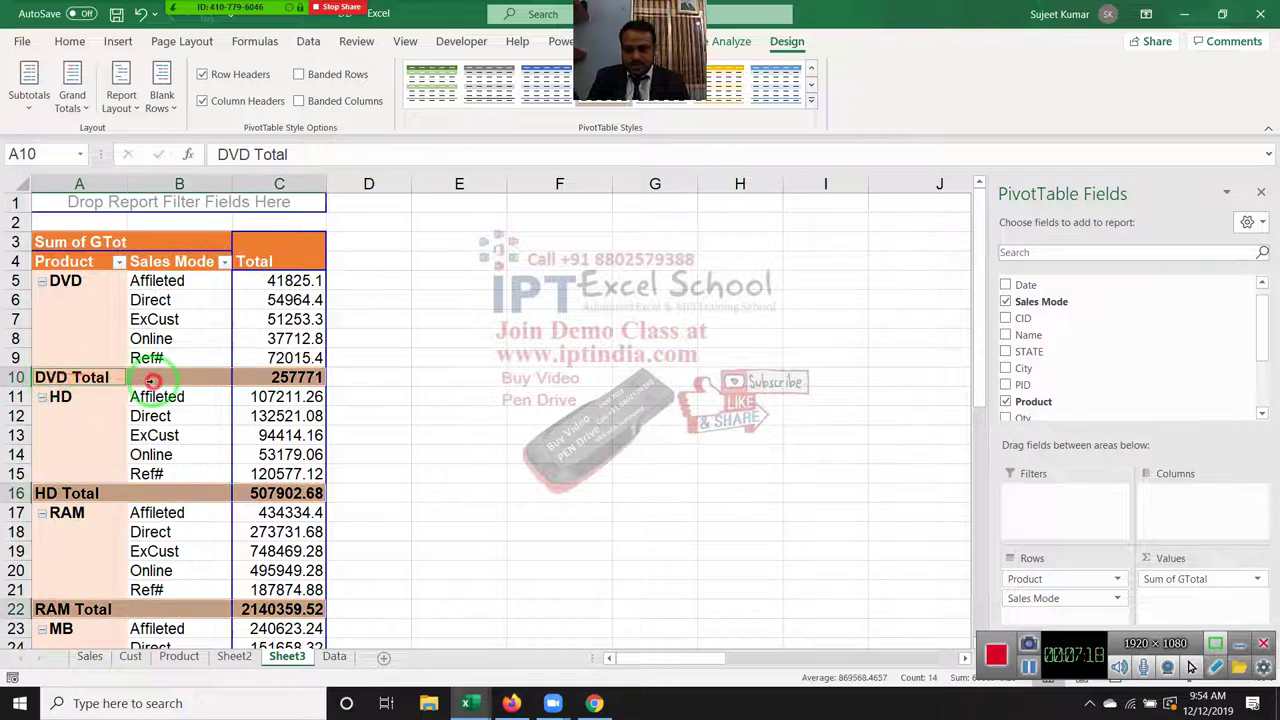
{"action": "left_click", "coordinate": [140, 410]}
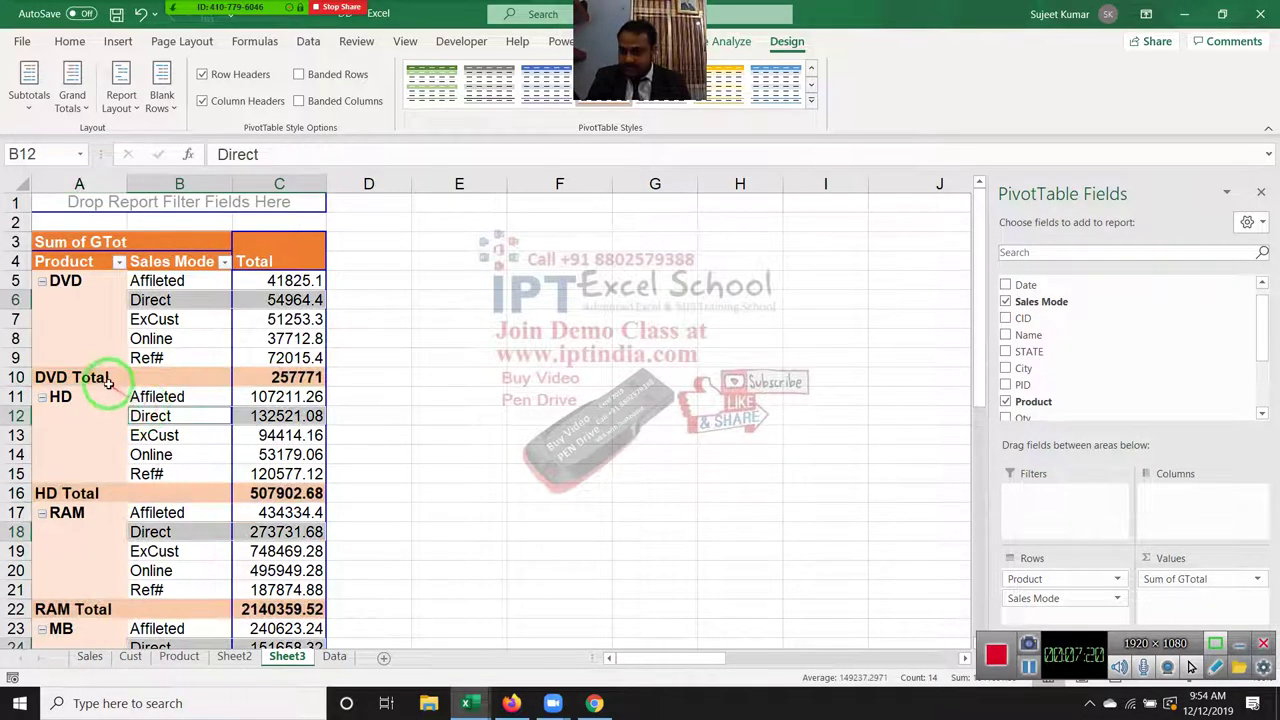
{"action": "left_click", "coordinate": [102, 378]}
{"action": "right_click", "coordinate": [112, 380]}
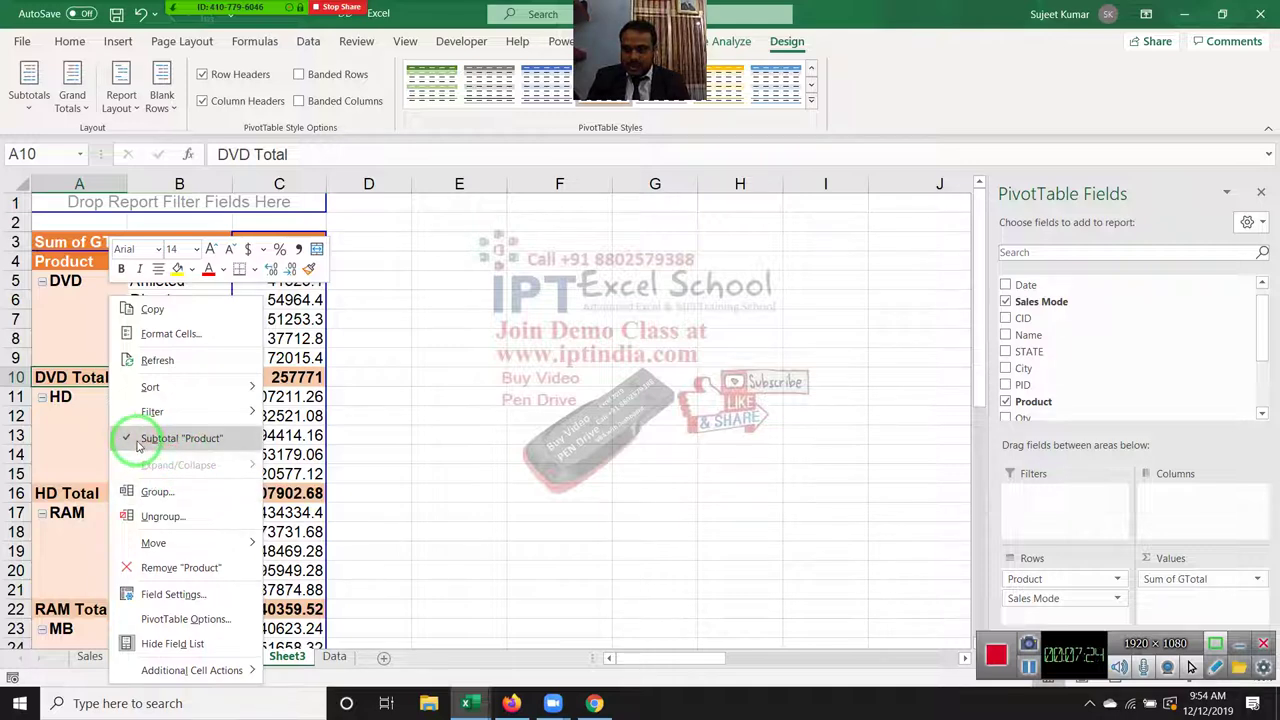
{"action": "left_click", "coordinate": [138, 441]}
Step: Try grouping the HD item and dismiss the cannot-group warning
{"action": "scroll", "coordinate": [133, 422], "scroll_direction": "down", "scroll_amount": 6}
{"action": "scroll", "coordinate": [133, 422], "scroll_direction": "down", "scroll_amount": 3}
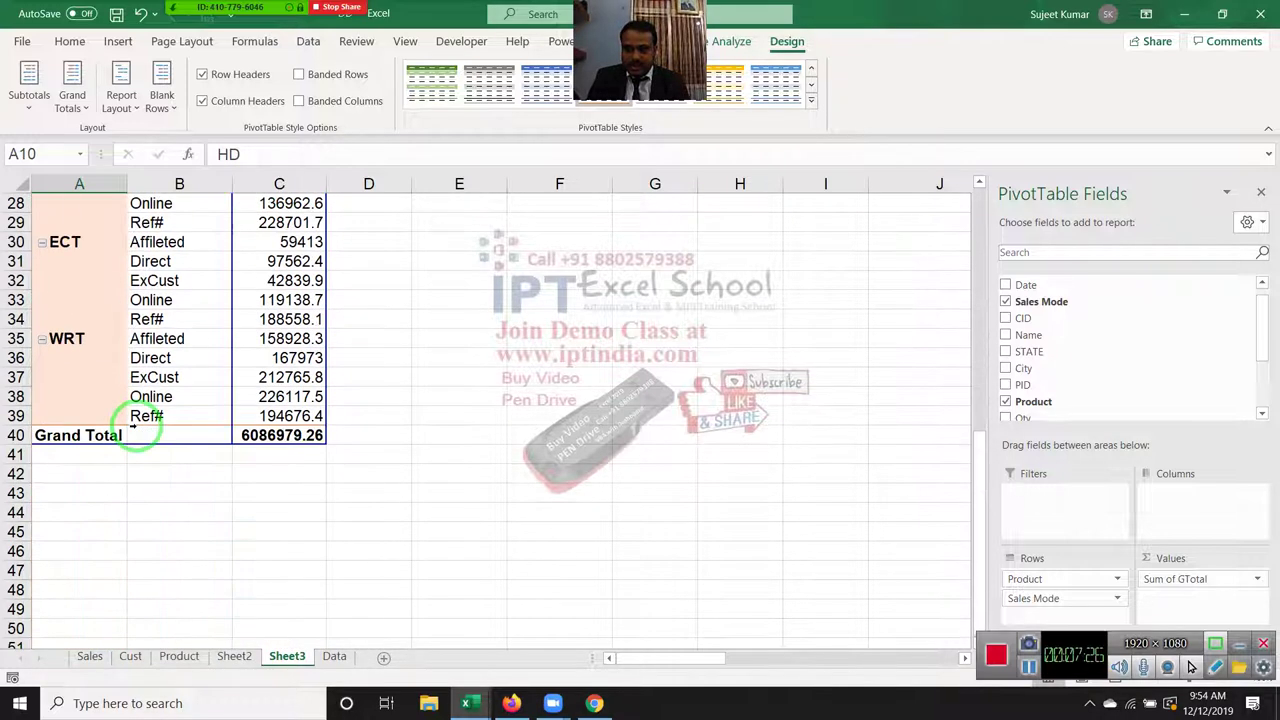
{"action": "scroll", "coordinate": [133, 422], "scroll_direction": "up", "scroll_amount": 6}
{"action": "scroll", "coordinate": [133, 422], "scroll_direction": "up", "scroll_amount": 3}
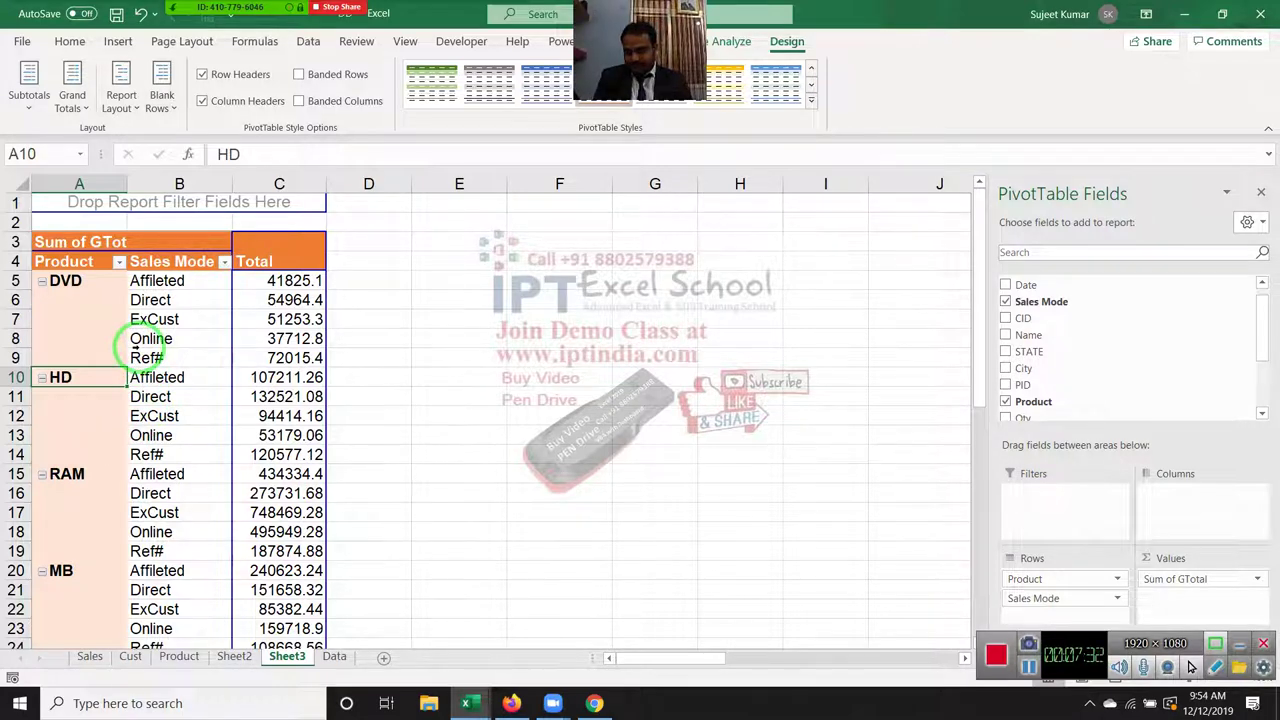
{"action": "scroll", "coordinate": [133, 345], "scroll_direction": "down", "scroll_amount": 2}
{"action": "scroll", "coordinate": [133, 348], "scroll_direction": "down", "scroll_amount": 3}
{"action": "scroll", "coordinate": [133, 352], "scroll_direction": "down", "scroll_amount": 3}
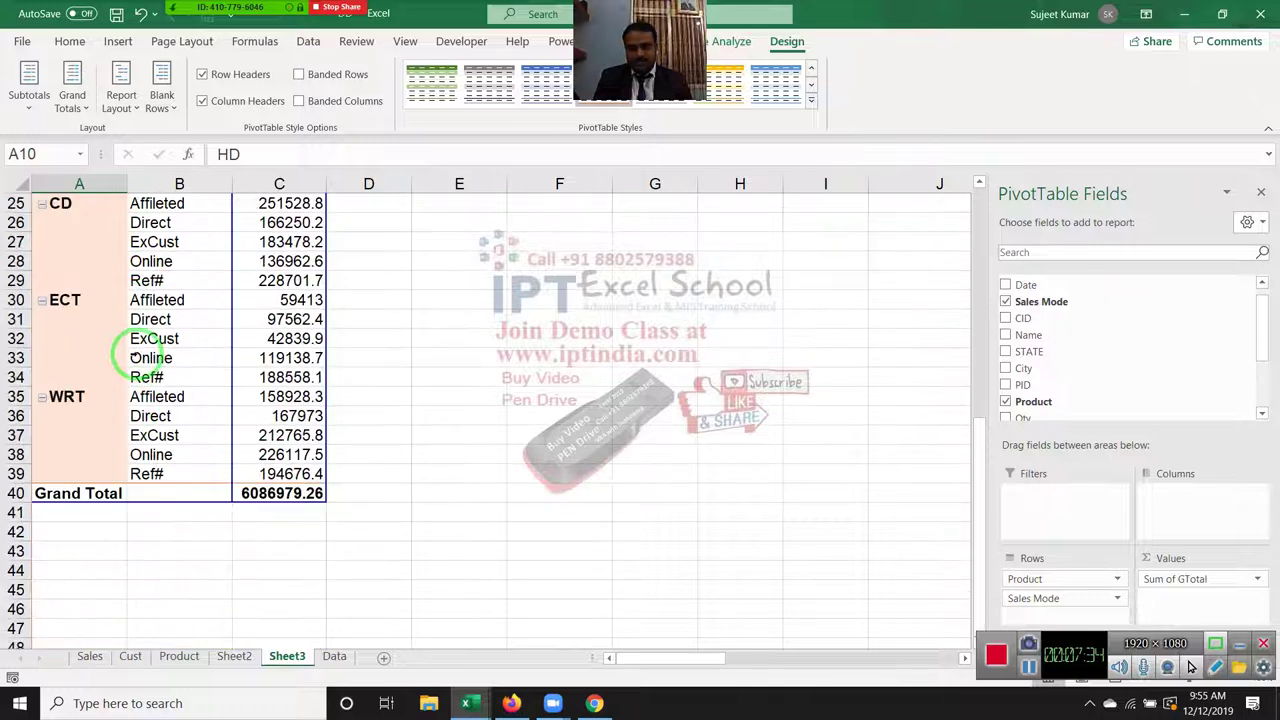
{"action": "scroll", "coordinate": [133, 357], "scroll_direction": "up", "scroll_amount": 4}
{"action": "scroll", "coordinate": [87, 322], "scroll_direction": "up", "scroll_amount": 3}
{"action": "right_click", "coordinate": [85, 322]}
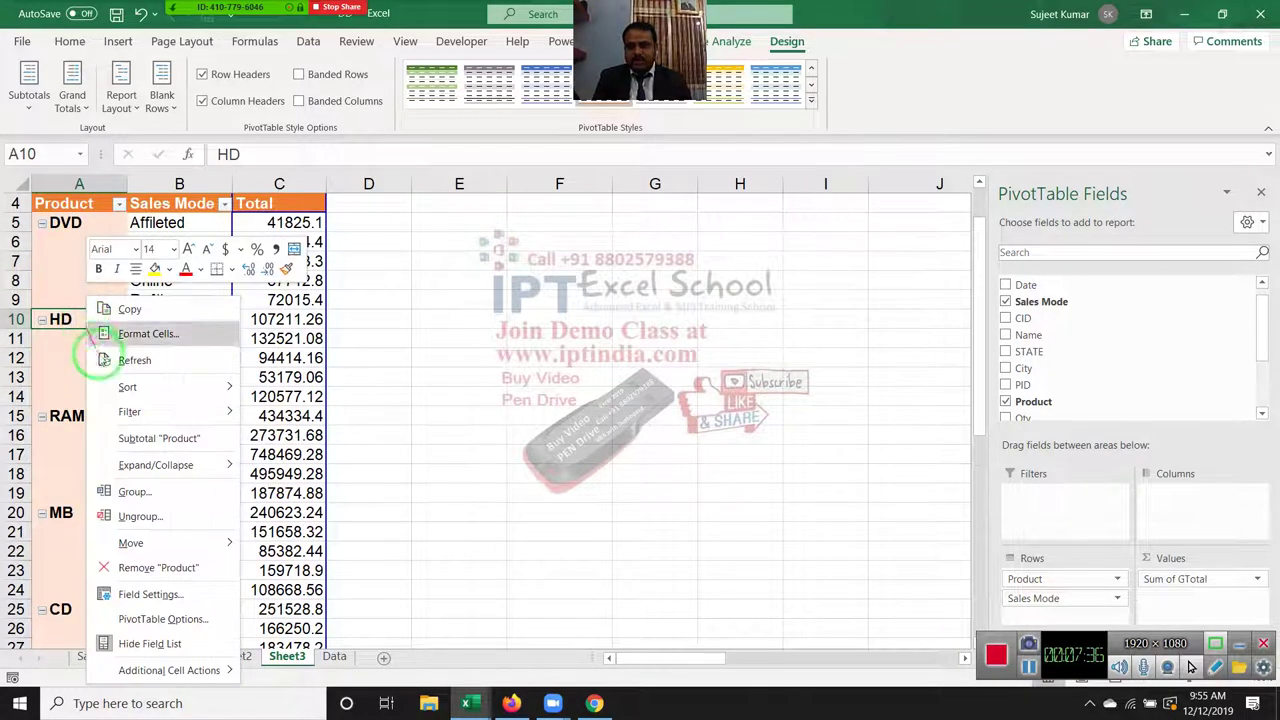
{"action": "mouse_move", "coordinate": [138, 400]}
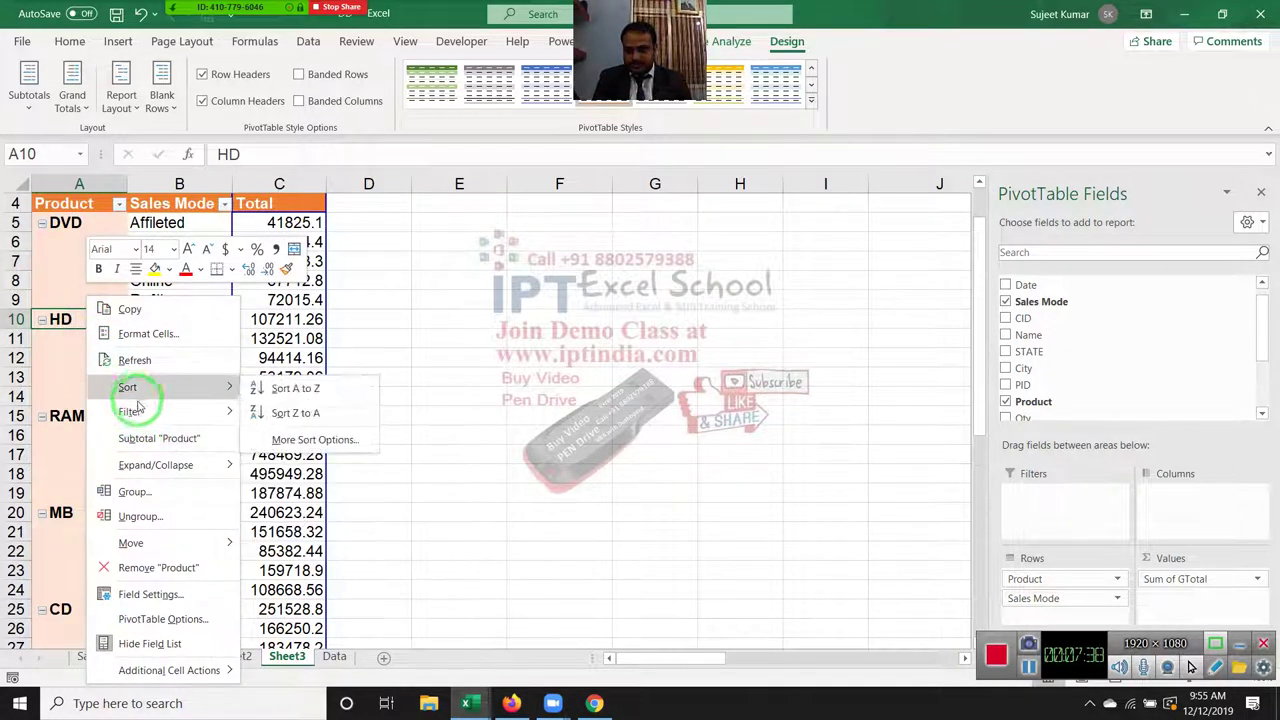
{"action": "left_click", "coordinate": [148, 489]}
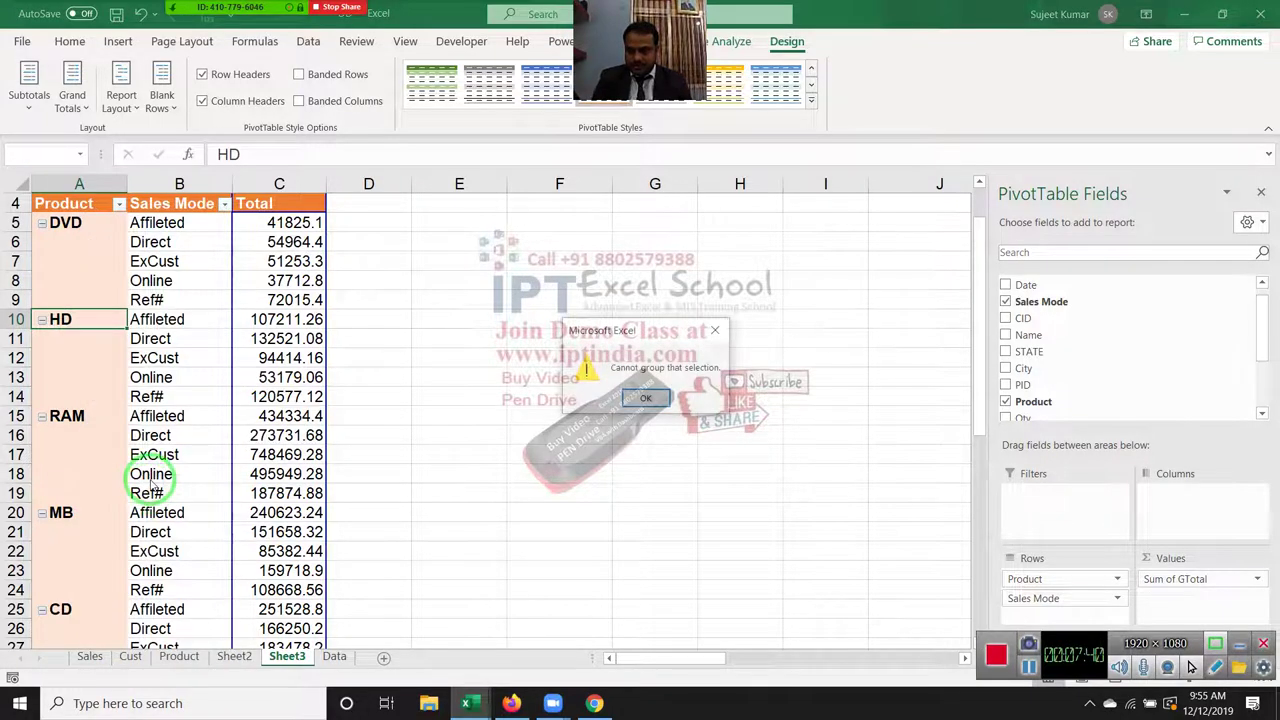
{"action": "key", "text": "Return"}
Step: Add a subtotal row for each product, then undo it with Ctrl+Z
{"action": "right_click", "coordinate": [91, 322]}
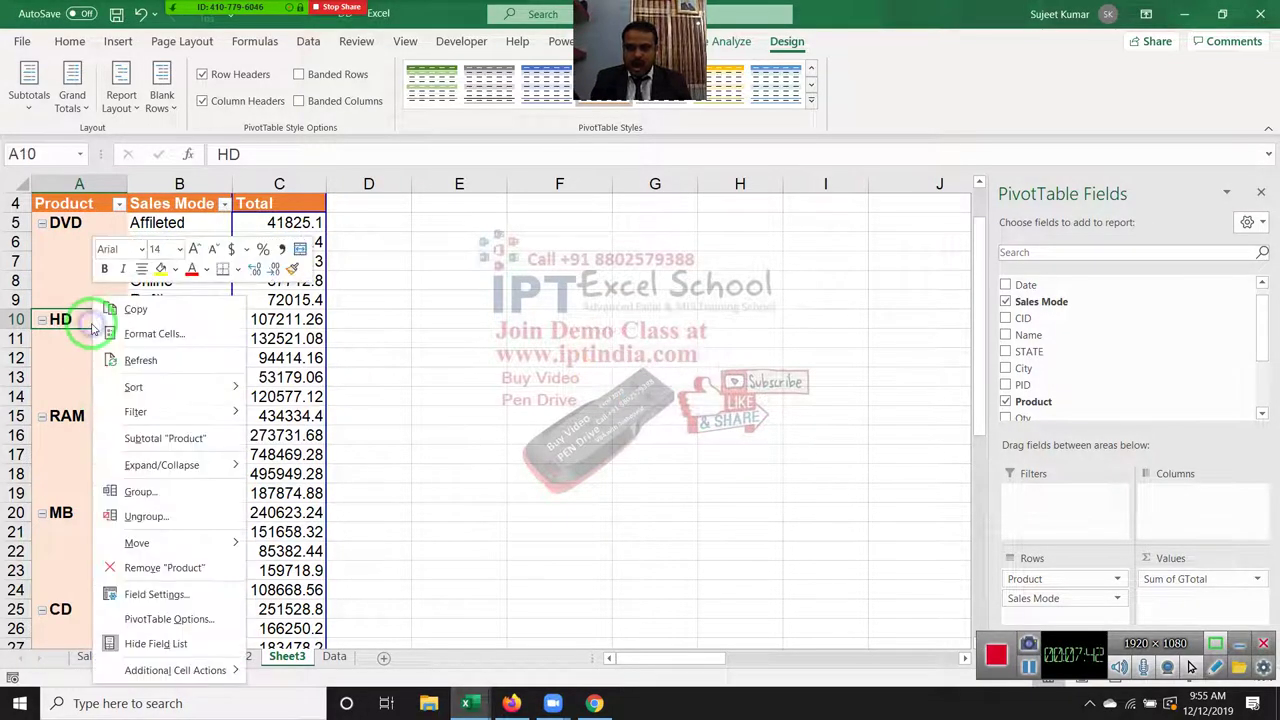
{"action": "left_click", "coordinate": [161, 433]}
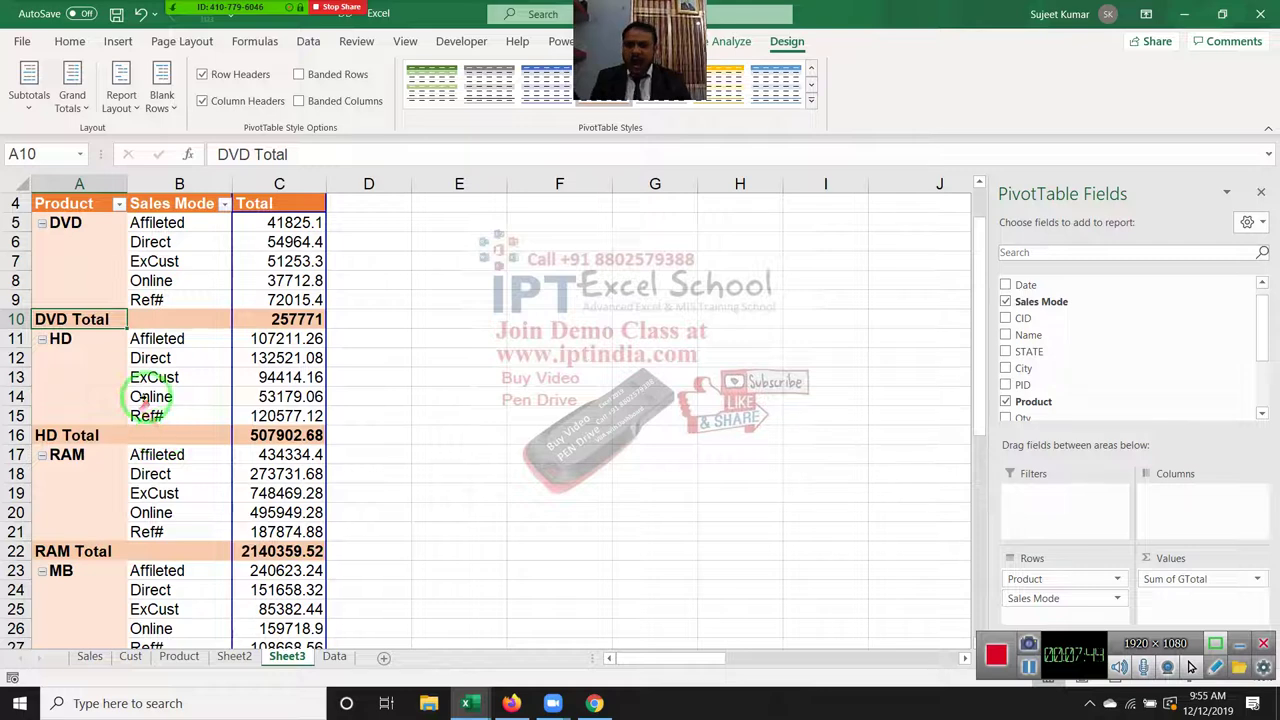
{"action": "key", "text": "ctrl+z"}
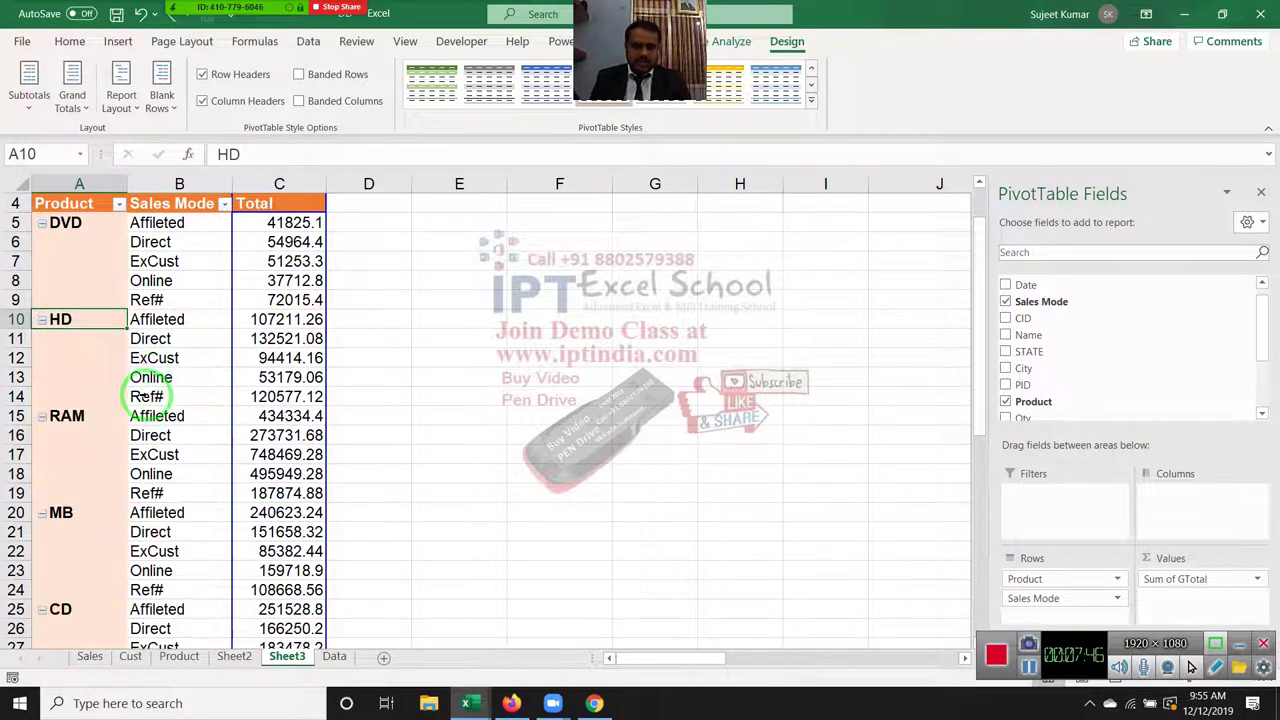
Step: Select various cells in the DVD, HD and RAM groups, including A5:A9 and A5:C5
{"action": "left_click", "coordinate": [155, 318]}
{"action": "left_click", "coordinate": [165, 282]}
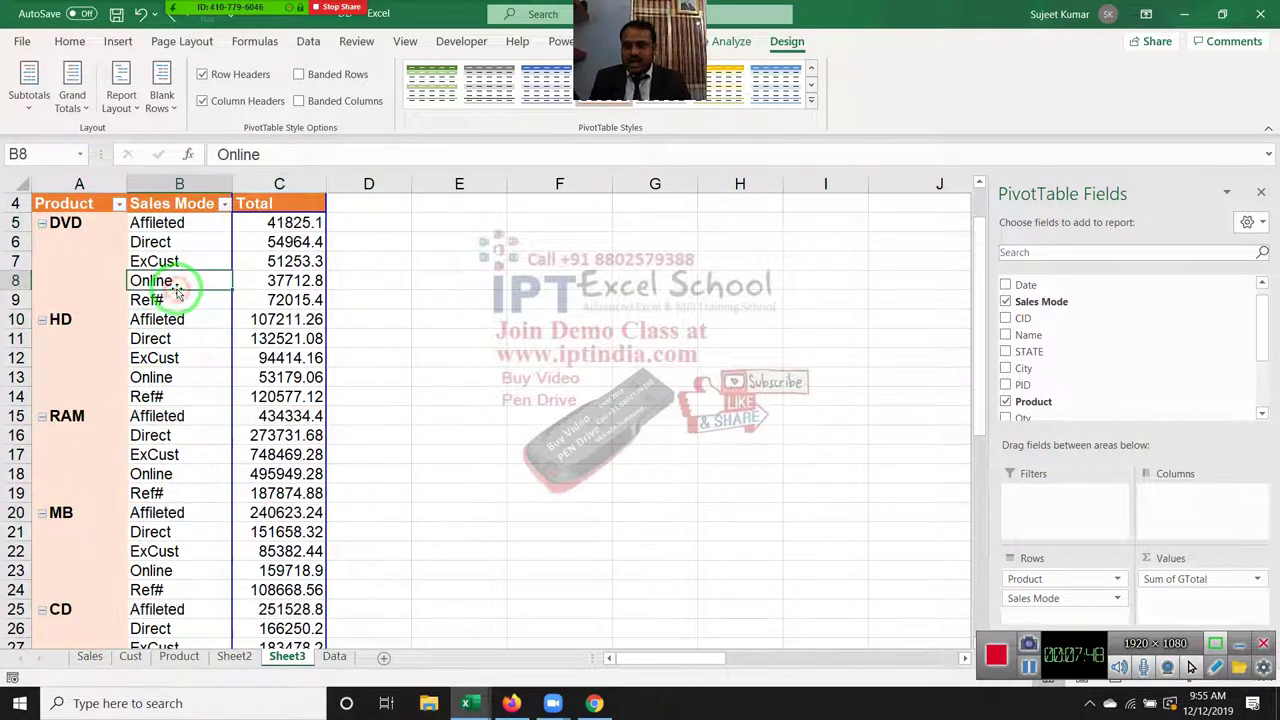
{"action": "scroll", "coordinate": [95, 248], "scroll_direction": "up", "scroll_amount": 1}
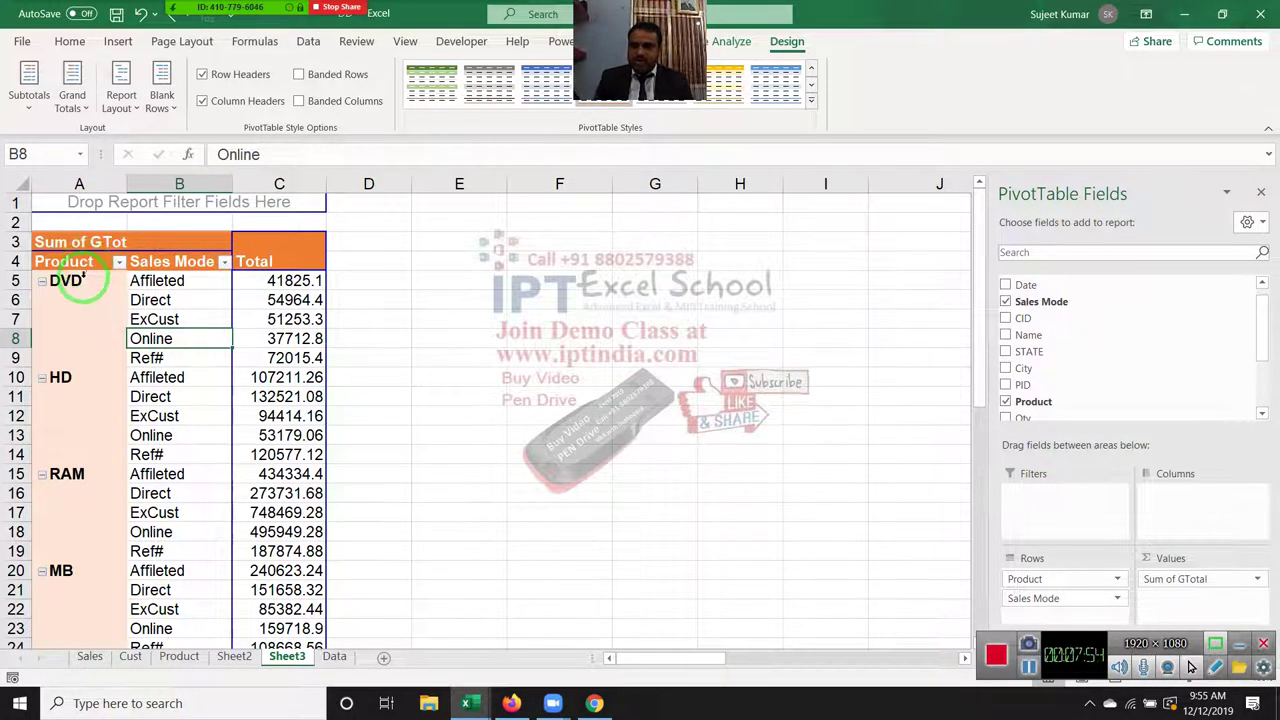
{"action": "left_click", "coordinate": [84, 277]}
{"action": "left_click_drag", "start_coordinate": [84, 280], "coordinate": [95, 349]}
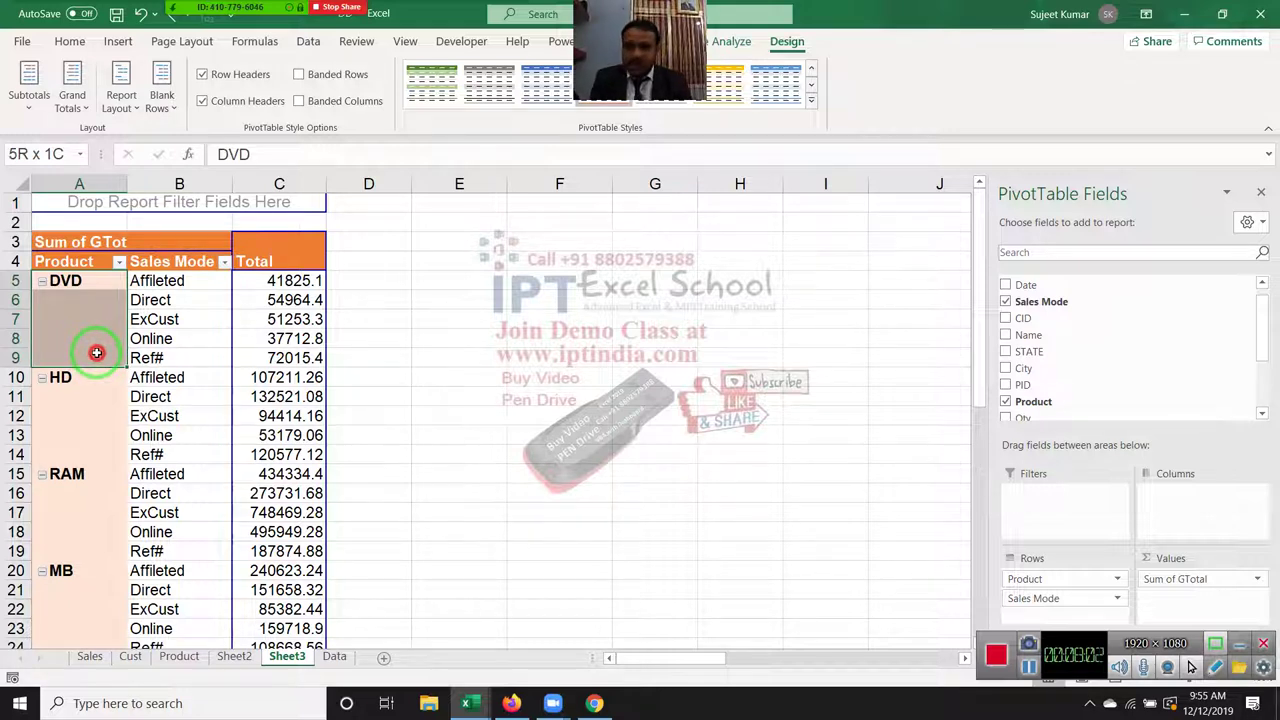
{"action": "left_click_drag", "start_coordinate": [96, 352], "coordinate": [95, 350]}
{"action": "left_click_drag", "start_coordinate": [85, 287], "coordinate": [258, 281]}
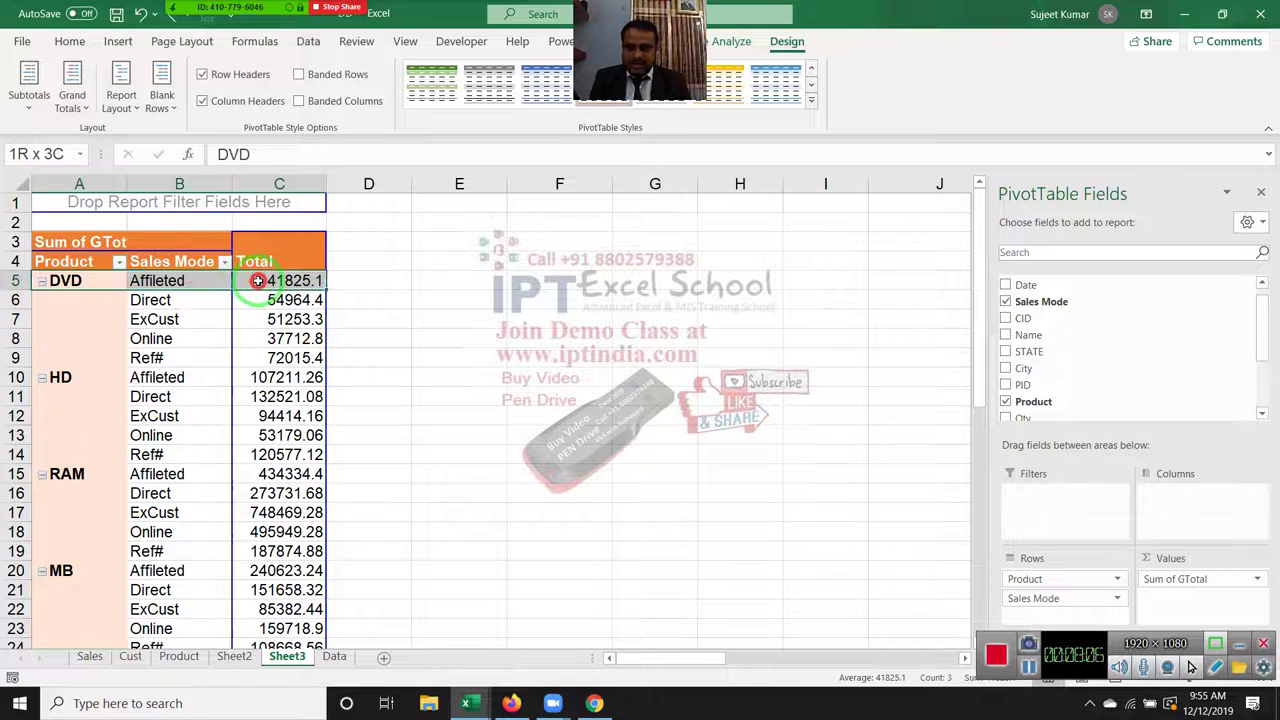
{"action": "mouse_move", "coordinate": [258, 284]}
{"action": "left_mouse_down"}
{"action": "mouse_move", "coordinate": [194, 297]}
{"action": "mouse_move", "coordinate": [257, 350]}
{"action": "left_mouse_up"}
{"action": "mouse_move", "coordinate": [160, 319]}
{"action": "left_mouse_down"}
{"action": "mouse_move", "coordinate": [84, 300]}
{"action": "mouse_move", "coordinate": [91, 462]}
{"action": "left_mouse_up"}
{"action": "left_click", "coordinate": [93, 475]}
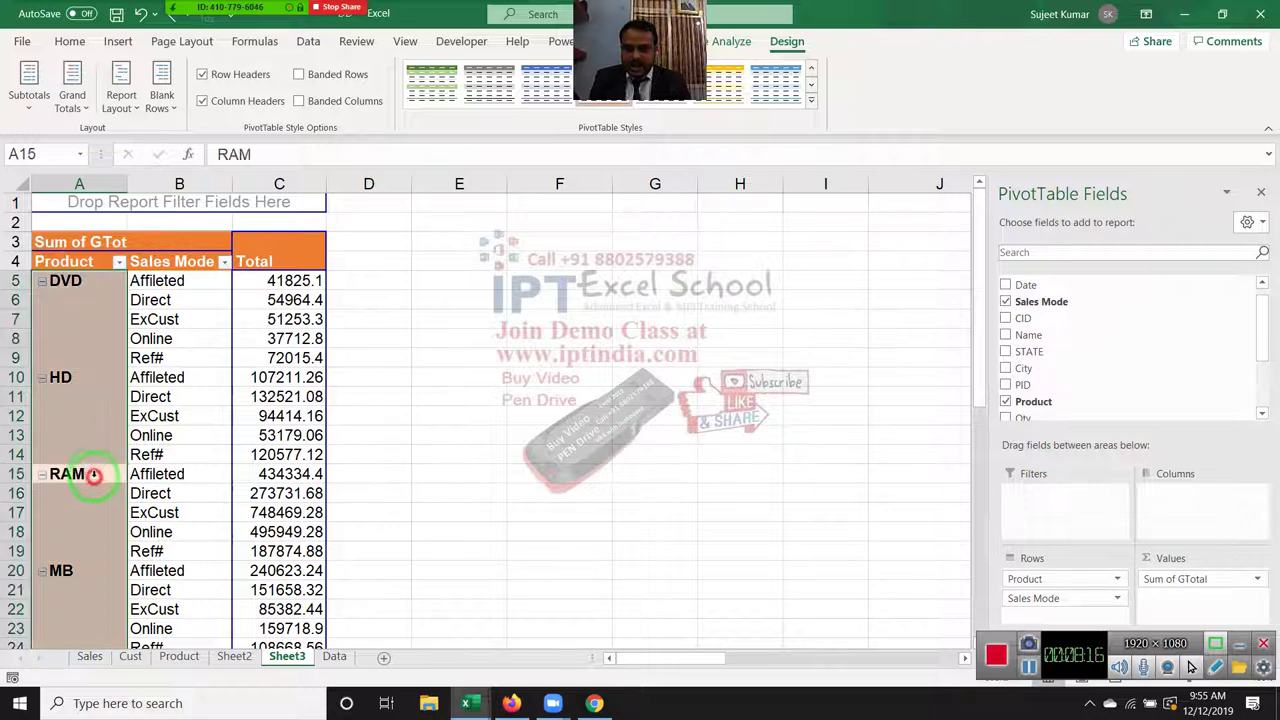
{"action": "left_click_drag", "start_coordinate": [88, 416], "coordinate": [86, 403]}
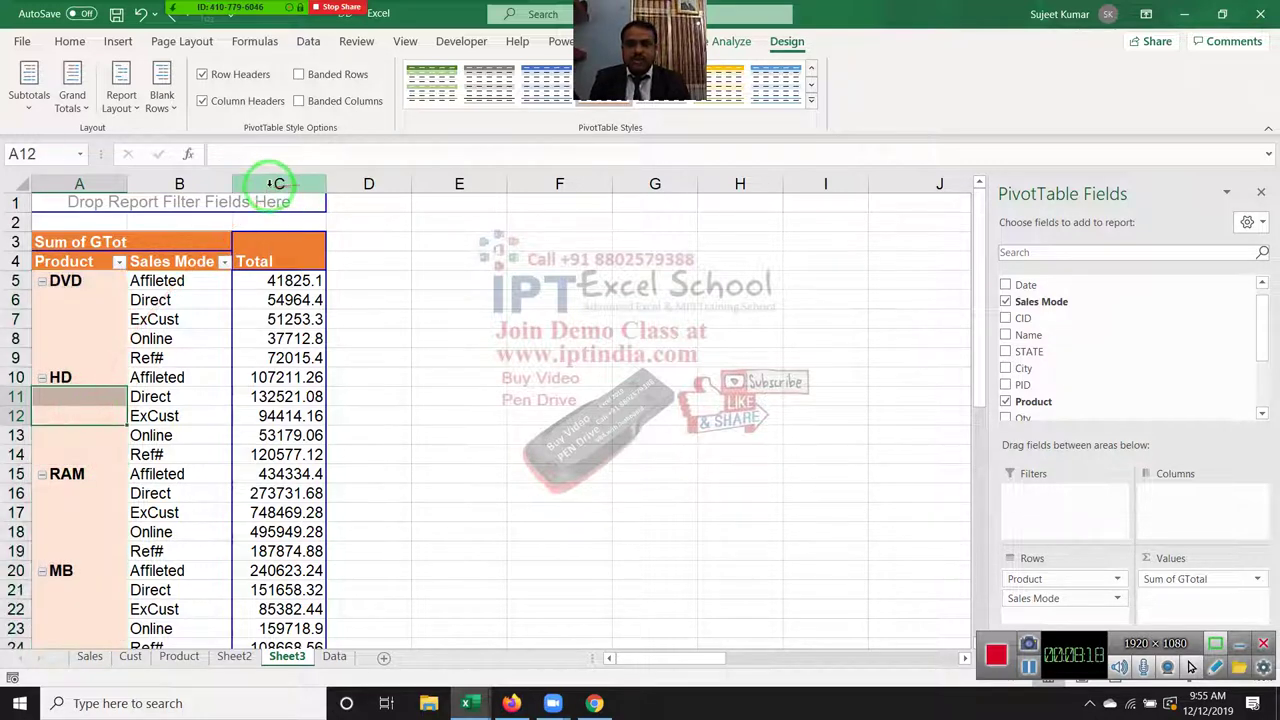
Step: Set the report layout to Repeat All Item Labels so each product fills its rows
{"action": "left_click", "coordinate": [133, 112]}
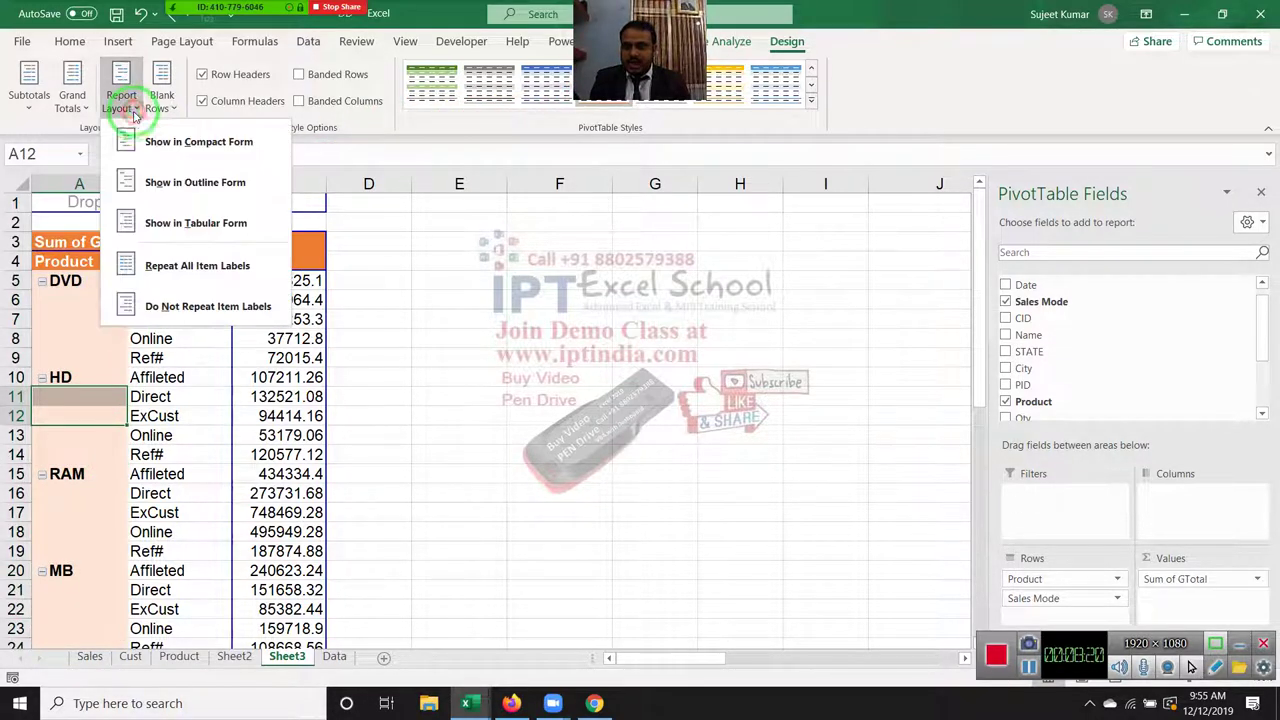
{"action": "left_click", "coordinate": [202, 275]}
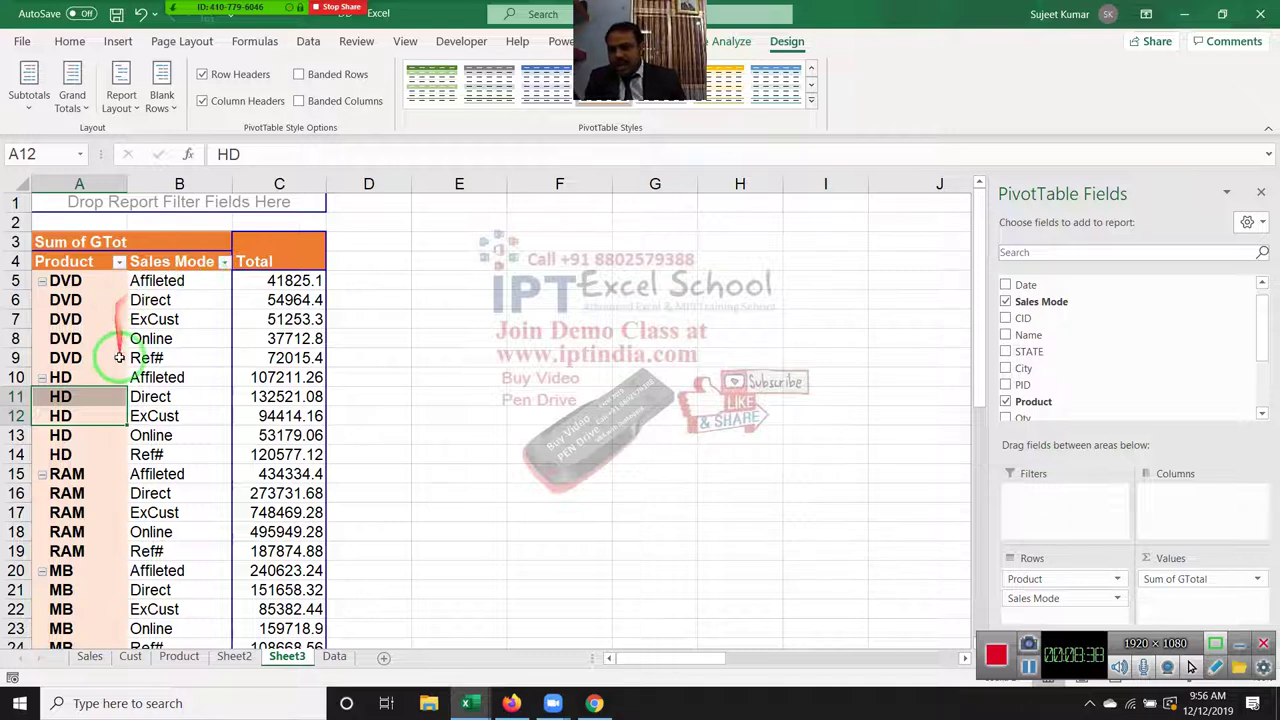
{"action": "left_click_drag", "start_coordinate": [108, 357], "coordinate": [114, 375]}
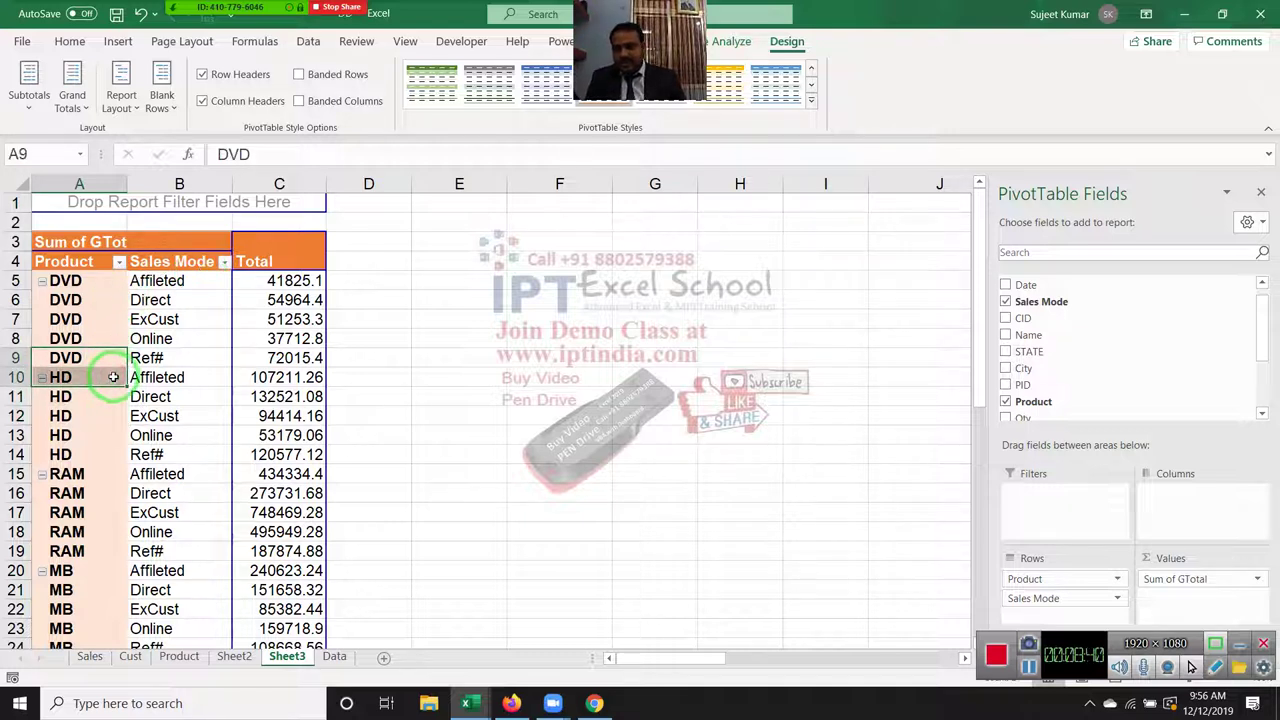
{"action": "left_click", "coordinate": [114, 377]}
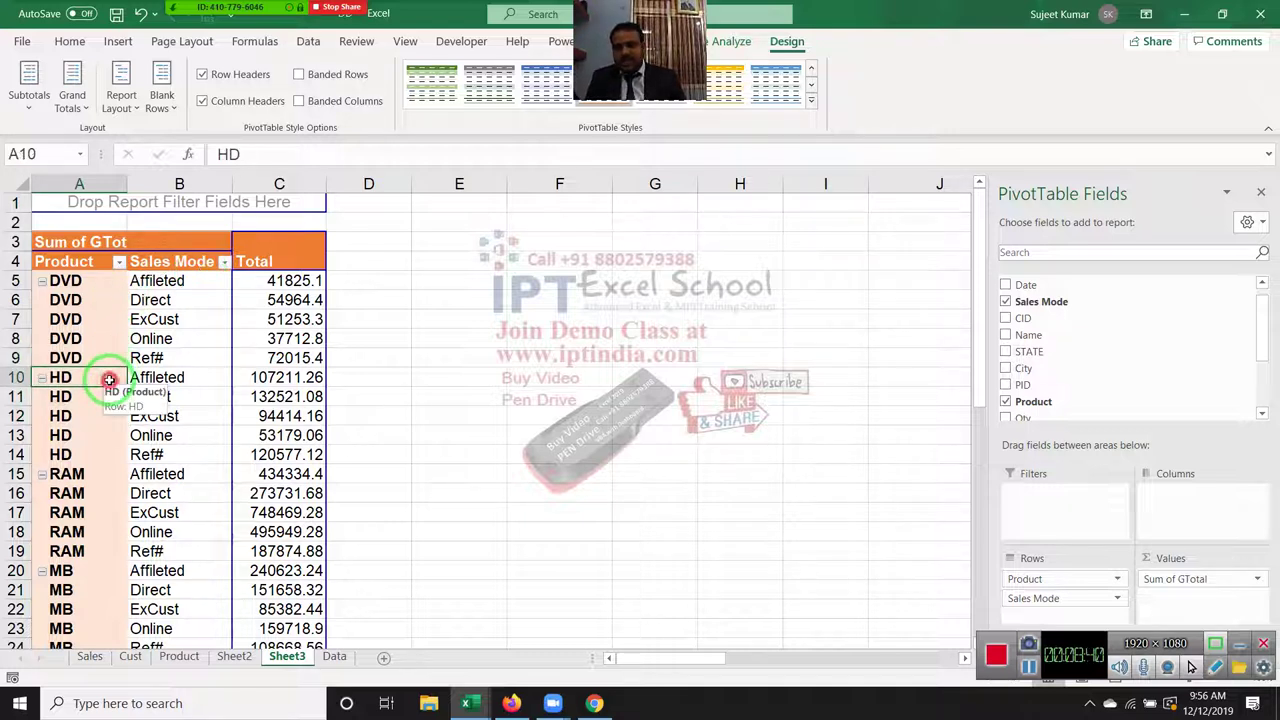
Step: Try Format Cells on row 10 and dismiss the PivotTable change warning
{"action": "left_click", "coordinate": [20, 377]}
{"action": "right_click", "coordinate": [20, 377]}
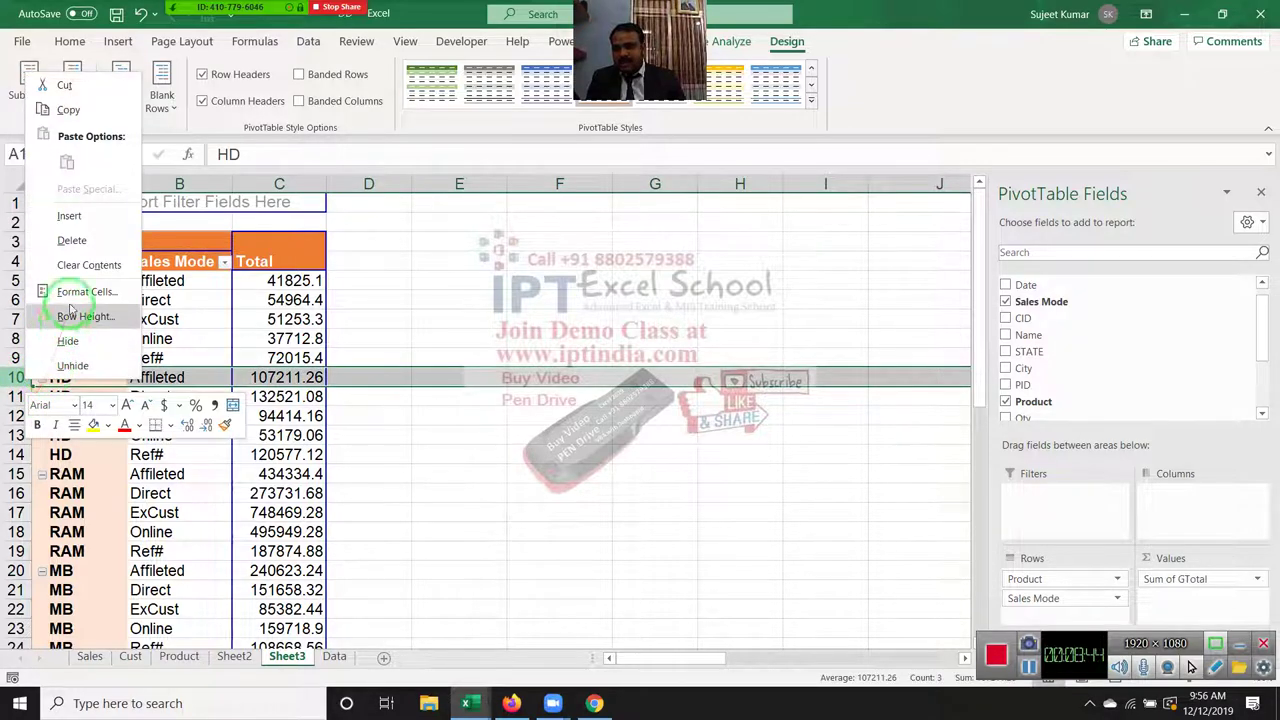
{"action": "left_click", "coordinate": [110, 404]}
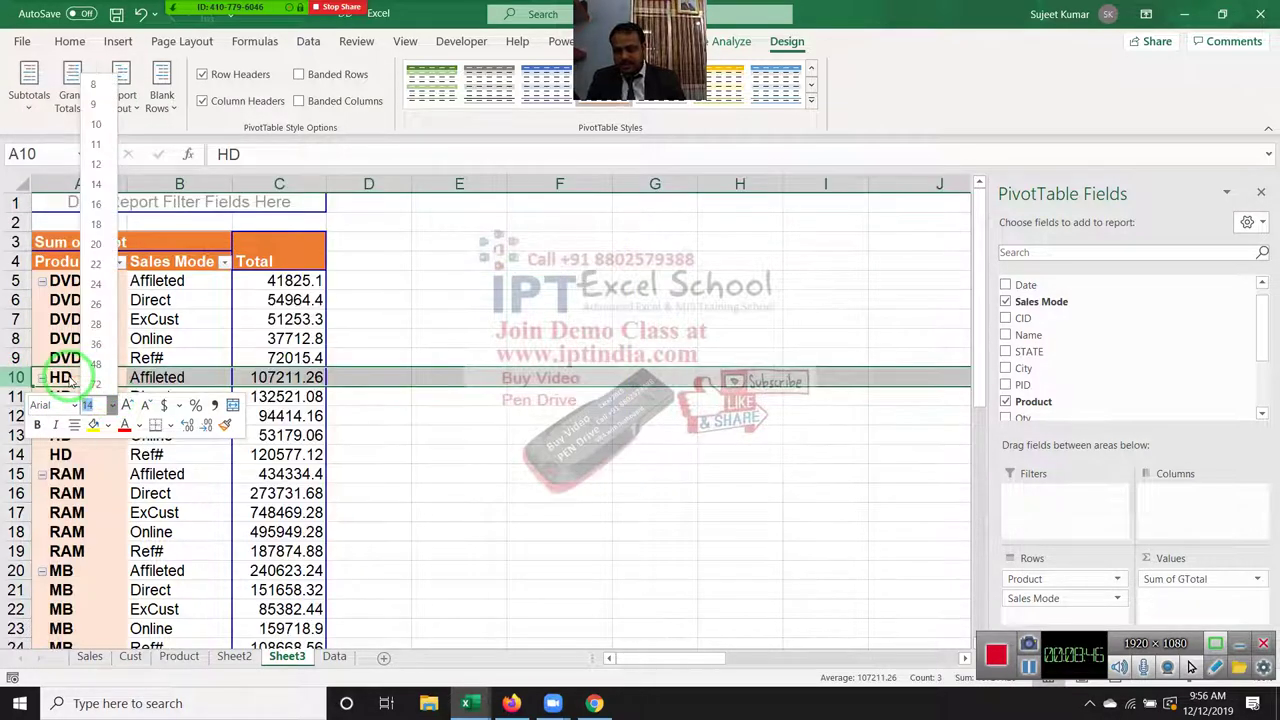
{"action": "left_click", "coordinate": [22, 376]}
{"action": "right_click", "coordinate": [22, 376]}
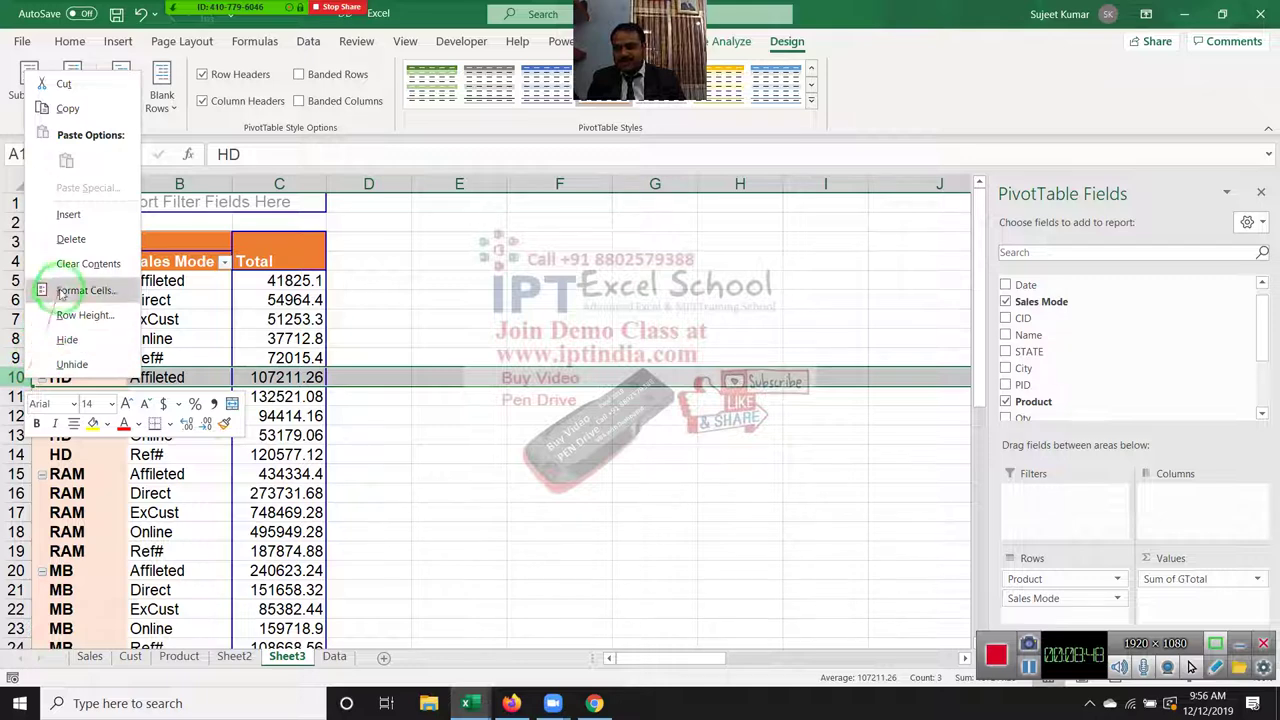
{"action": "left_click", "coordinate": [68, 214]}
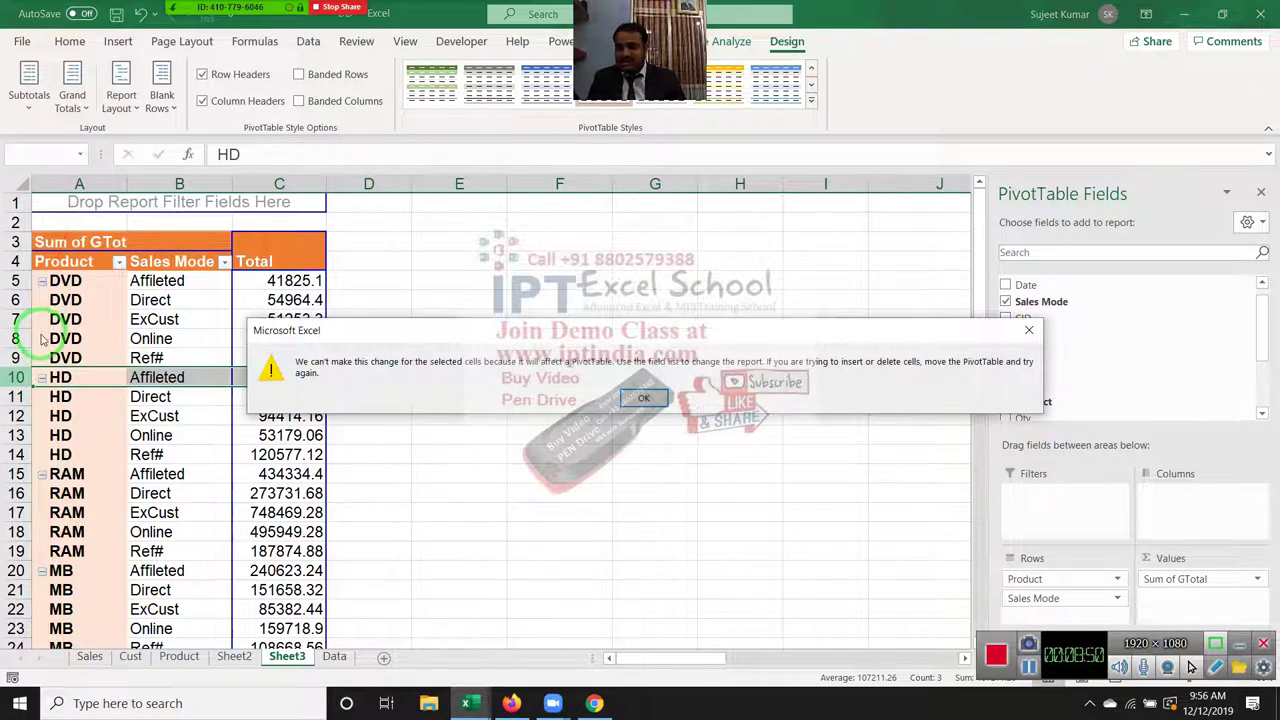
{"action": "key", "text": "Return"}
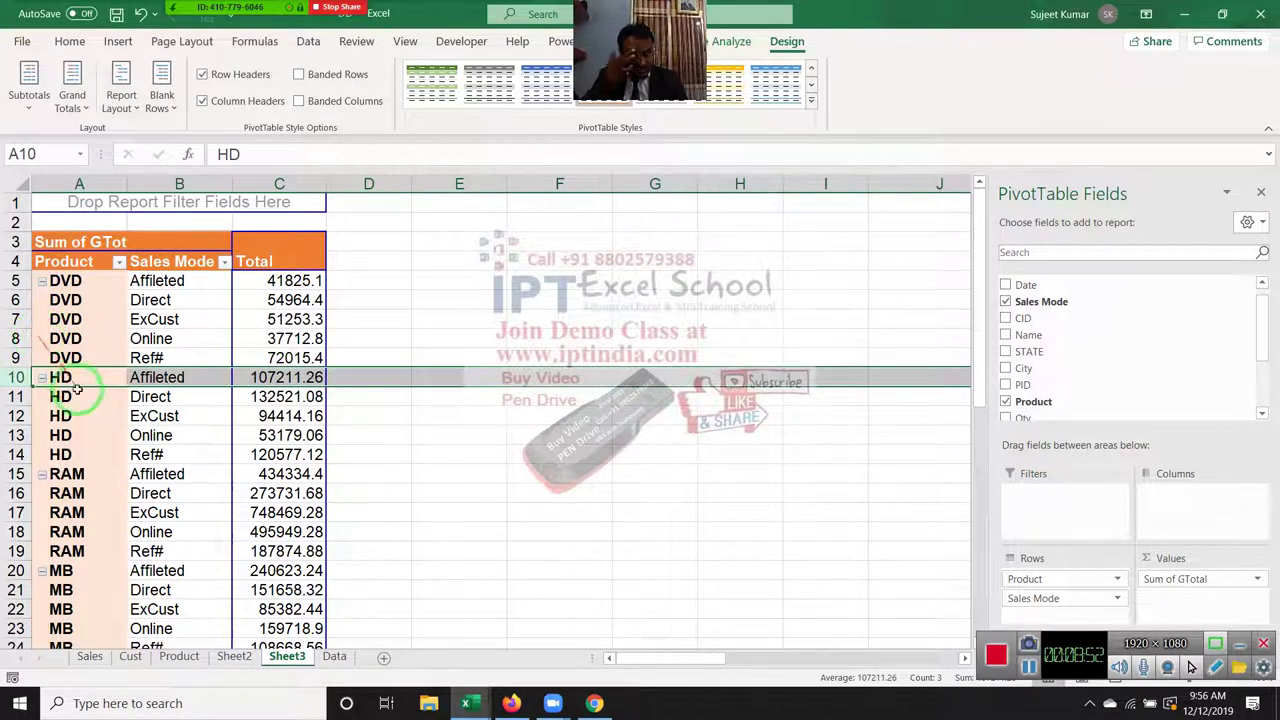
{"action": "left_click", "coordinate": [60, 396]}
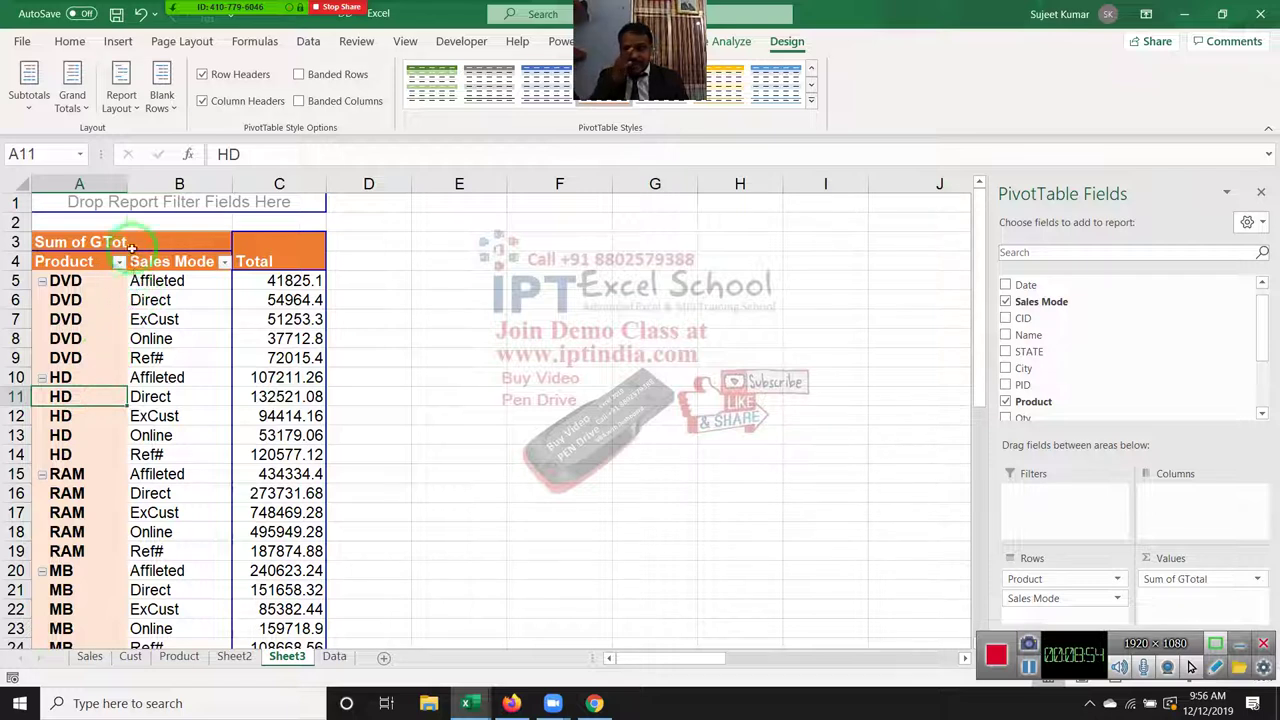
{"action": "left_click", "coordinate": [148, 114]}
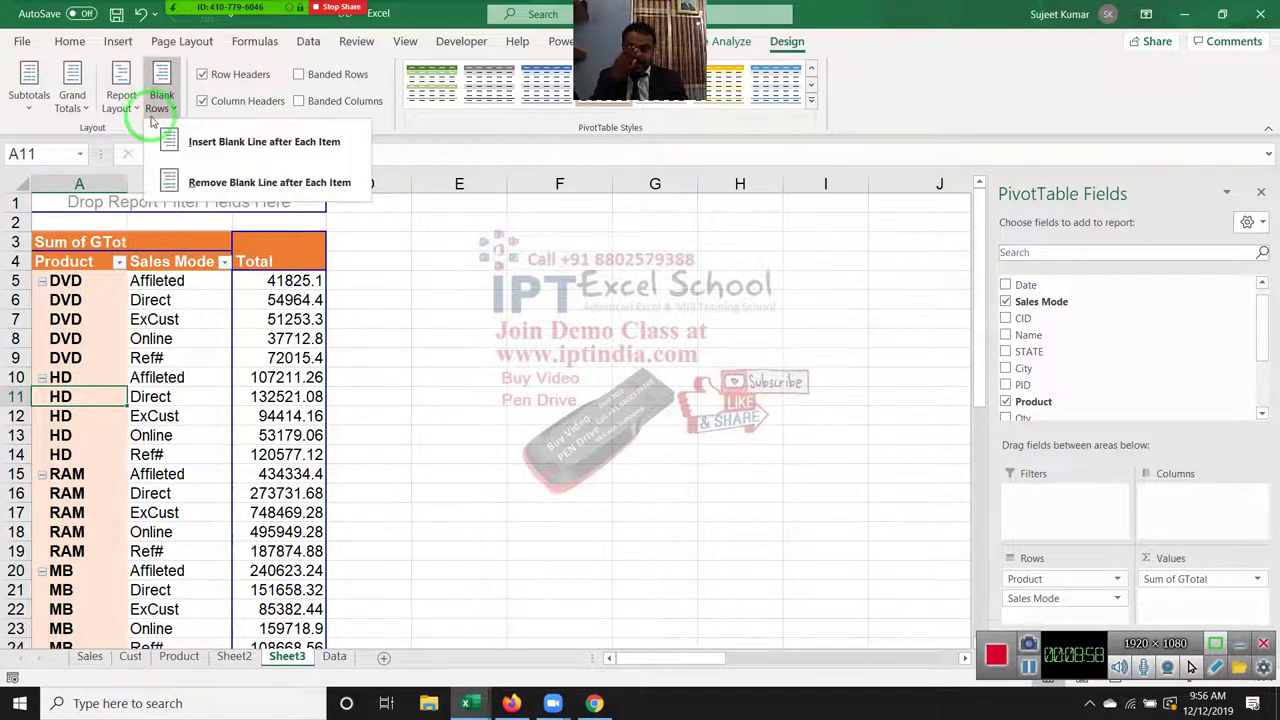
{"action": "left_click", "coordinate": [180, 140]}
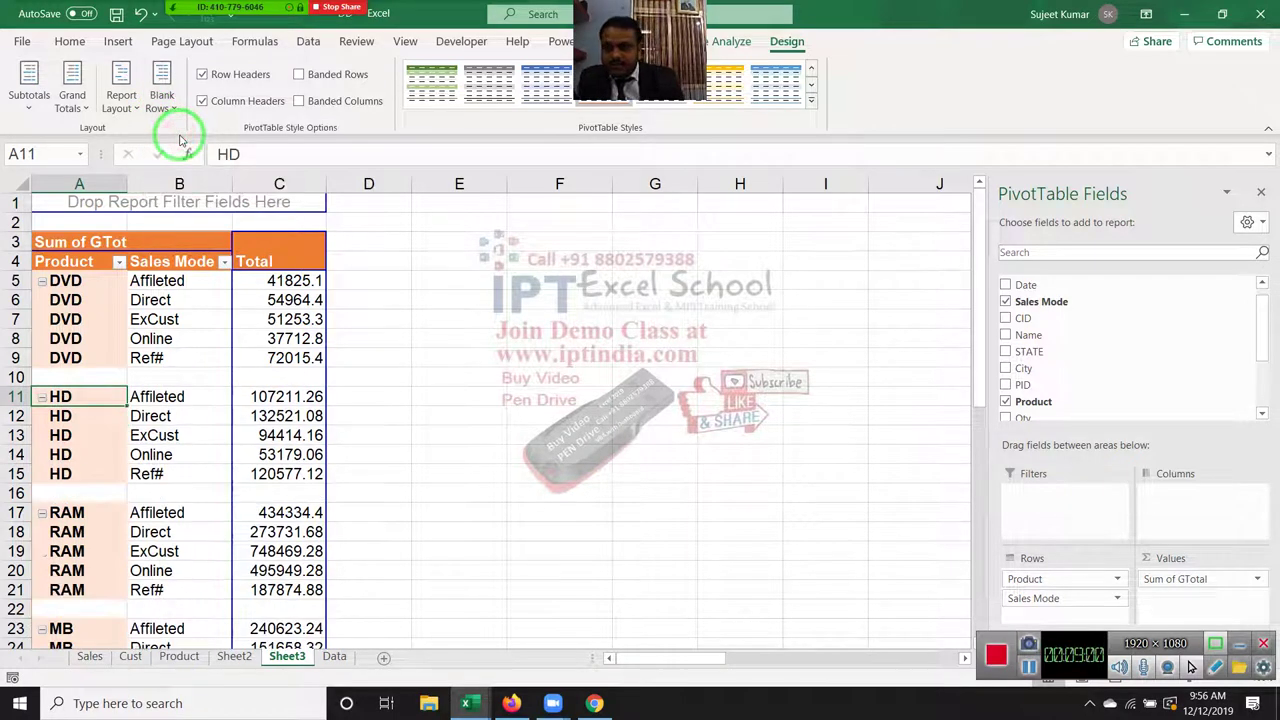
{"action": "scroll", "coordinate": [167, 298], "scroll_direction": "down", "scroll_amount": 4}
{"action": "scroll", "coordinate": [167, 298], "scroll_direction": "down", "scroll_amount": 1}
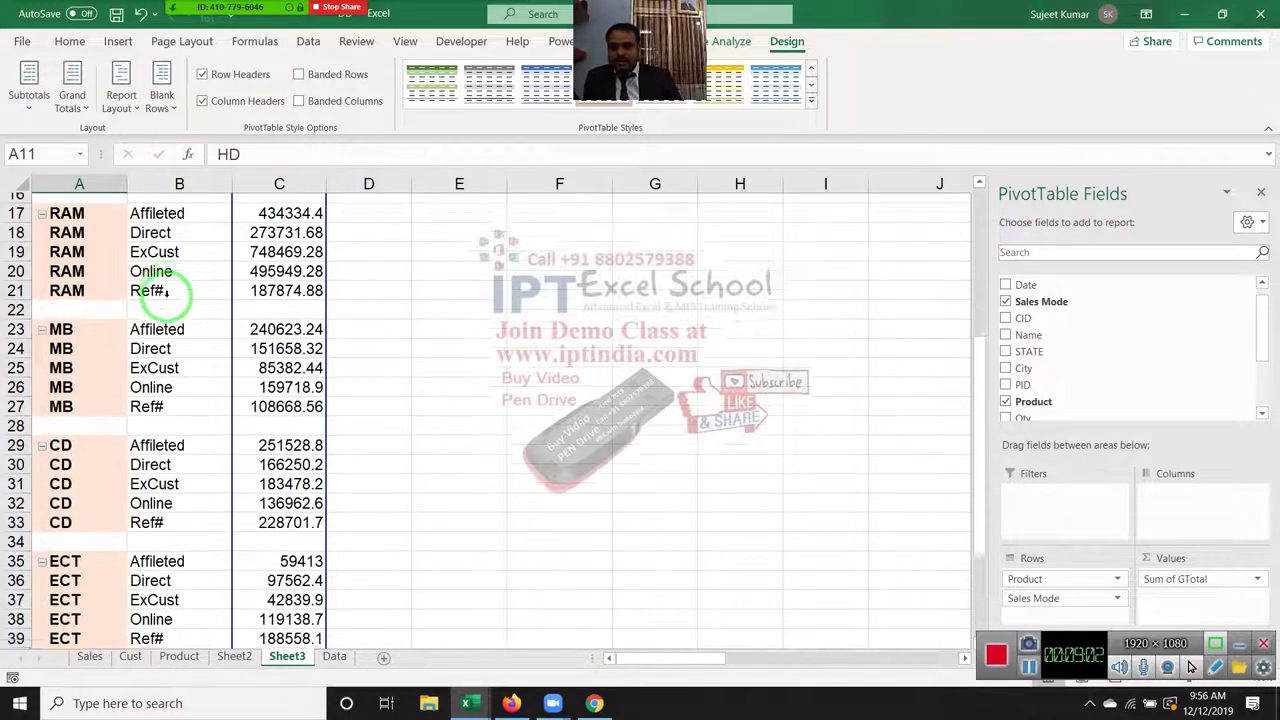
{"action": "scroll", "coordinate": [167, 298], "scroll_direction": "down", "scroll_amount": 5}
{"action": "scroll", "coordinate": [167, 298], "scroll_direction": "up", "scroll_amount": 7}
{"action": "scroll", "coordinate": [167, 298], "scroll_direction": "up", "scroll_amount": 3}
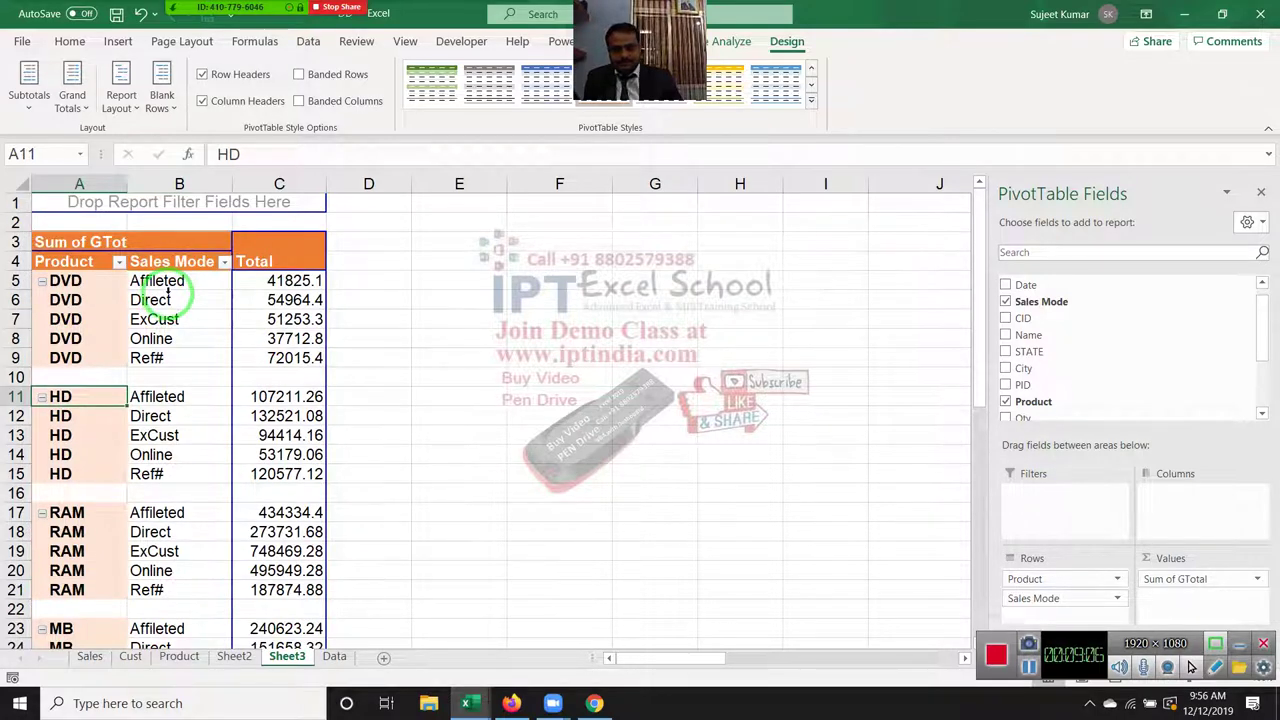
{"action": "left_click", "coordinate": [108, 376]}
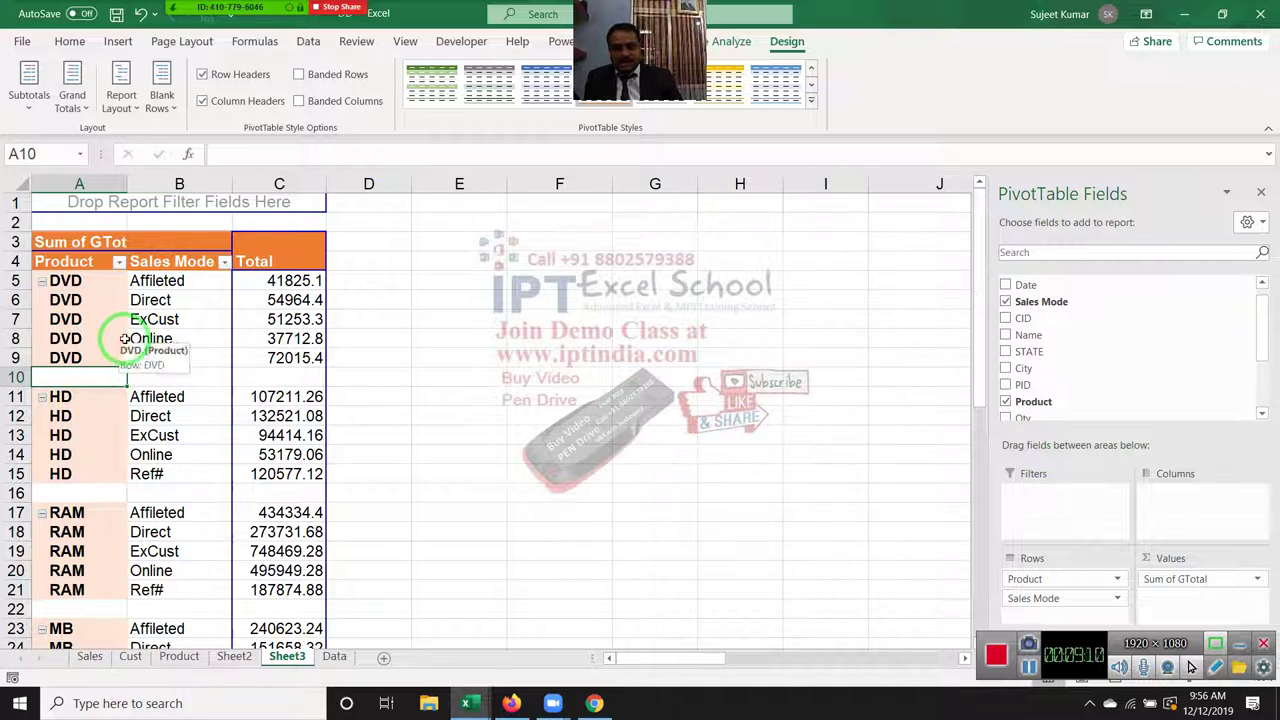
{"action": "left_click", "coordinate": [160, 100]}
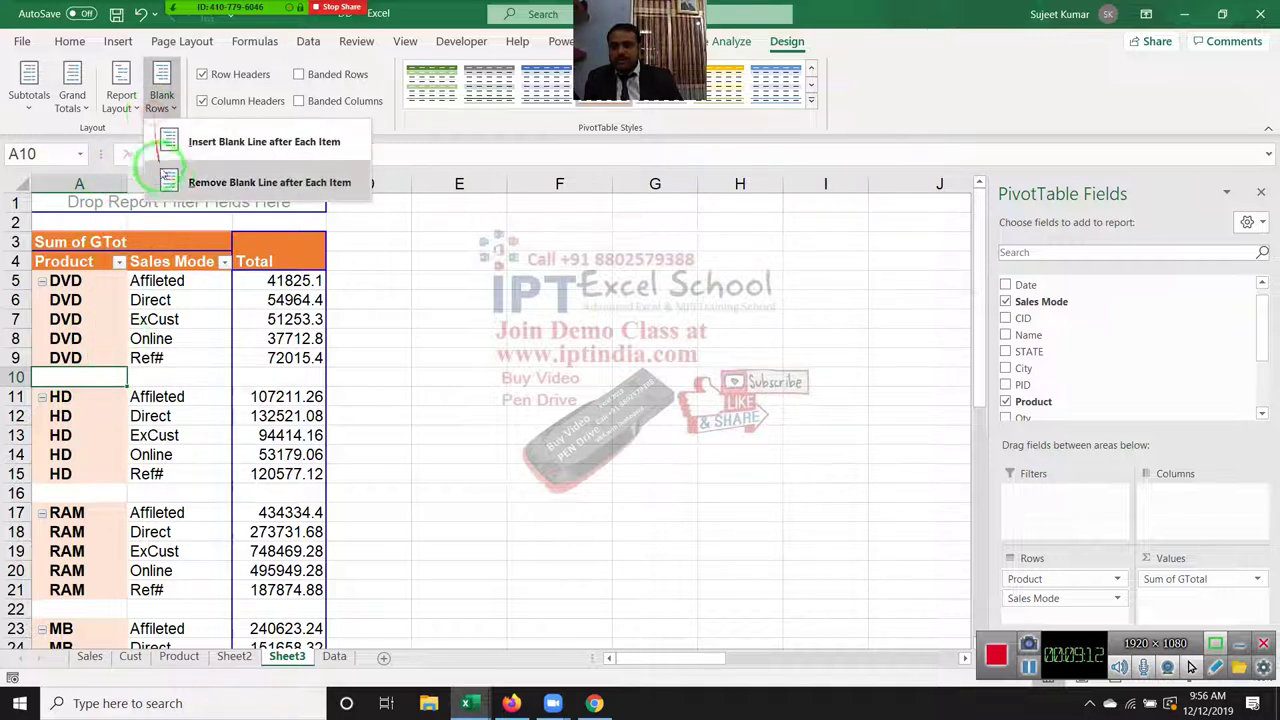
{"action": "left_click", "coordinate": [172, 182]}
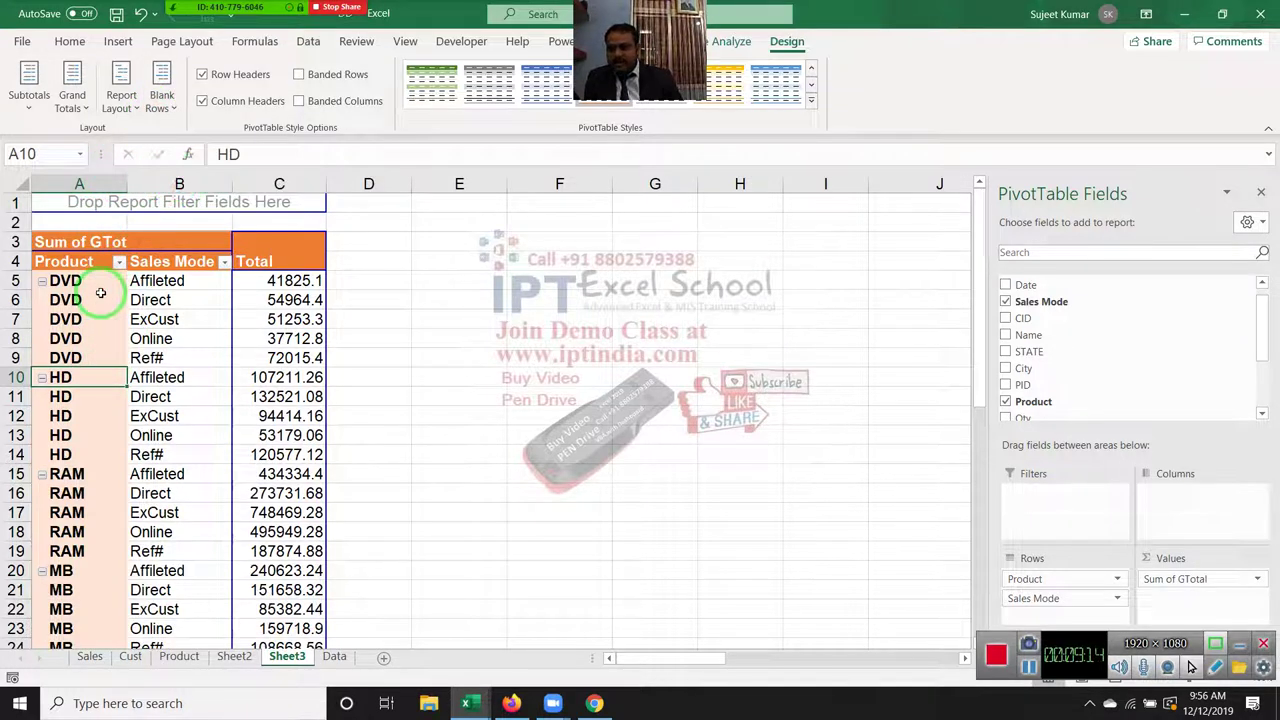
Step: Switch the report layout to Do Not Repeat Item Labels
{"action": "left_click", "coordinate": [121, 100]}
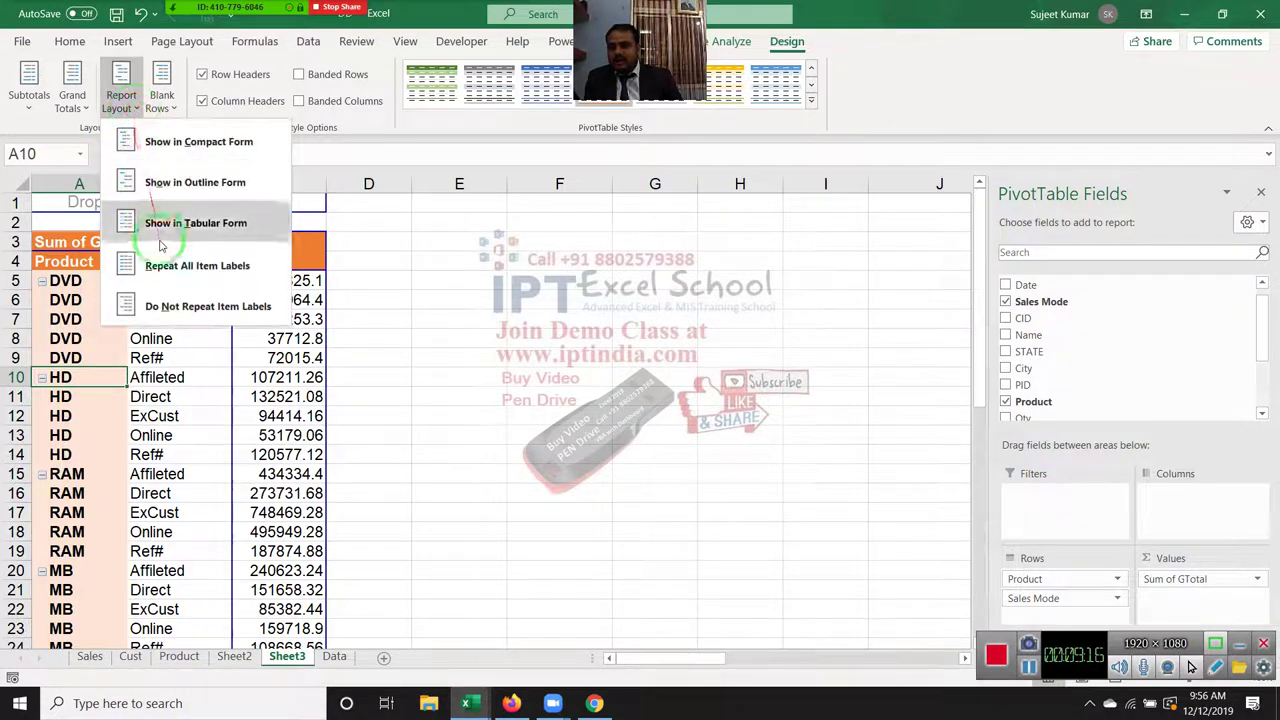
{"action": "left_click", "coordinate": [173, 306]}
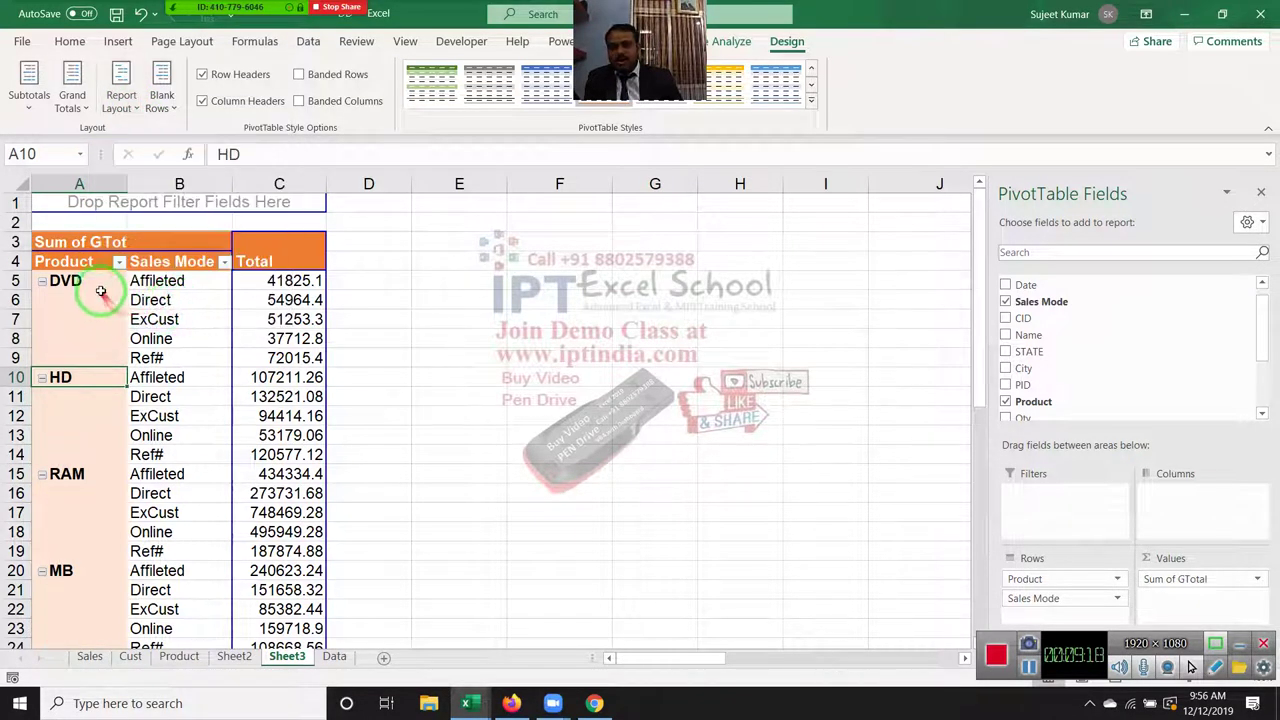
{"action": "left_click_drag", "start_coordinate": [103, 283], "coordinate": [102, 358]}
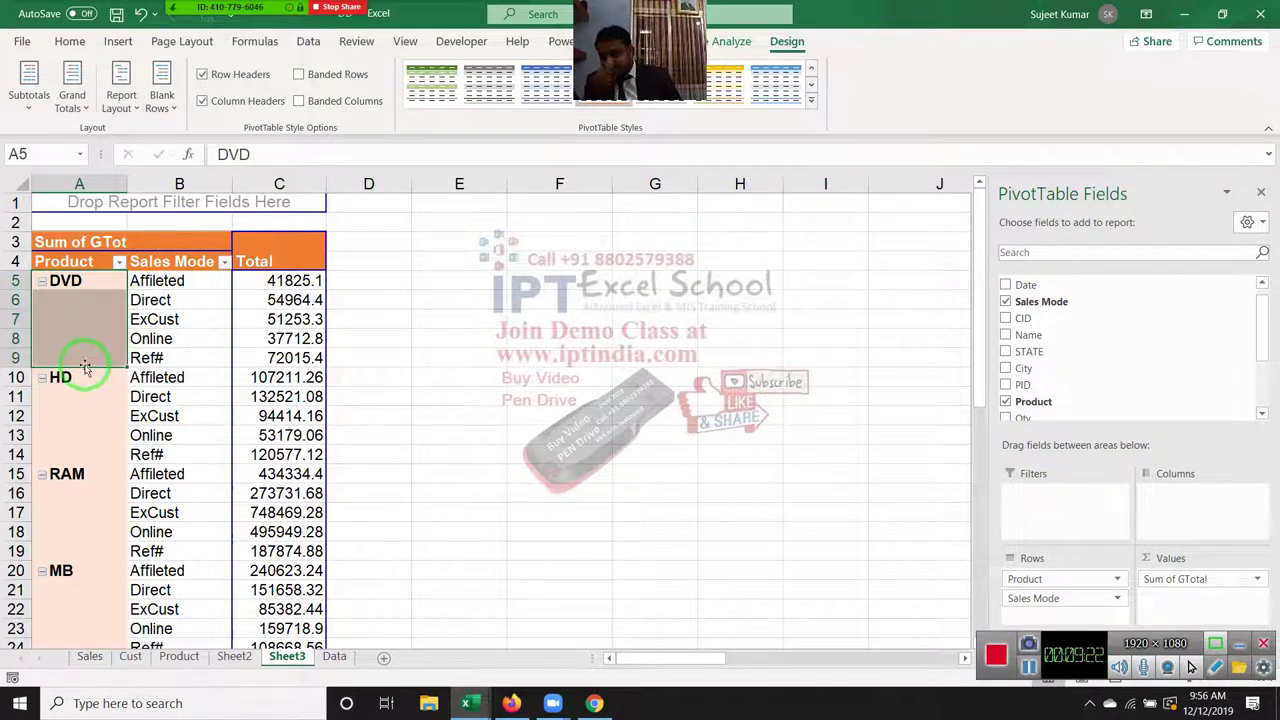
{"action": "left_click", "coordinate": [130, 357]}
Step: Try Merge & Center on DVD's labels A5:A9 and dismiss the PivotTable warning
{"action": "left_click_drag", "start_coordinate": [75, 285], "coordinate": [91, 355]}
{"action": "left_click", "coordinate": [70, 44]}
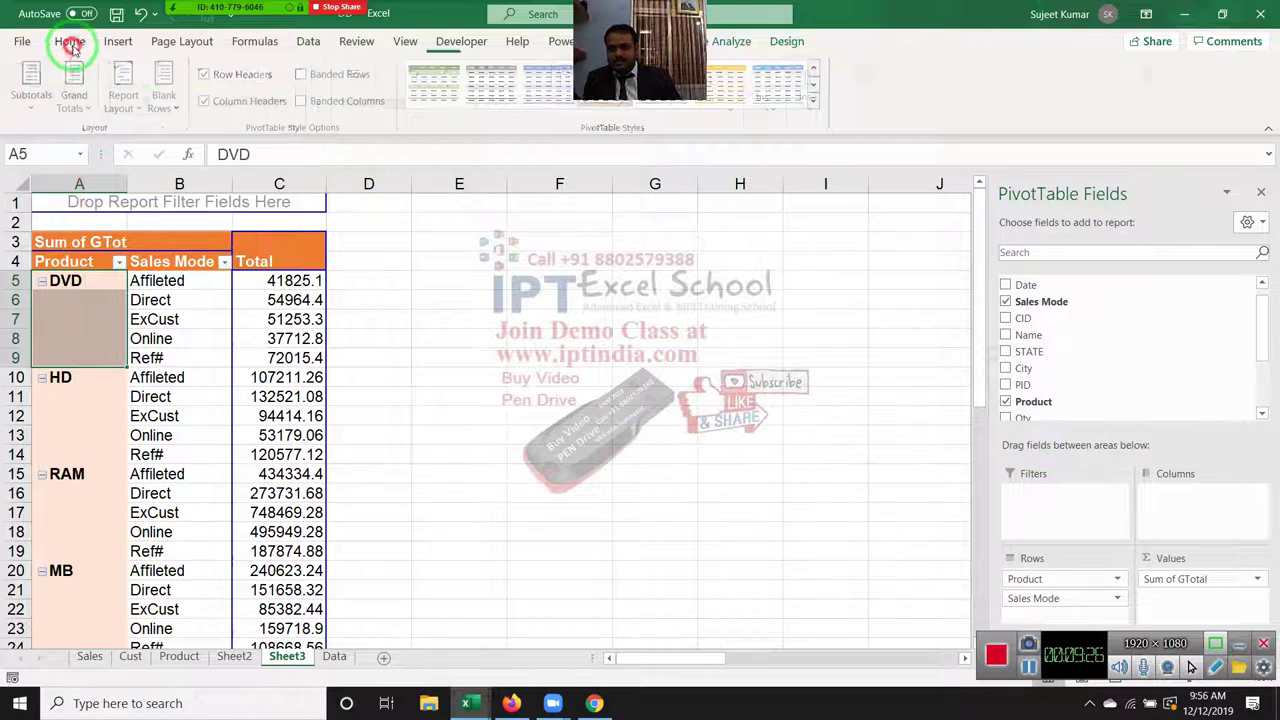
{"action": "left_click", "coordinate": [490, 100]}
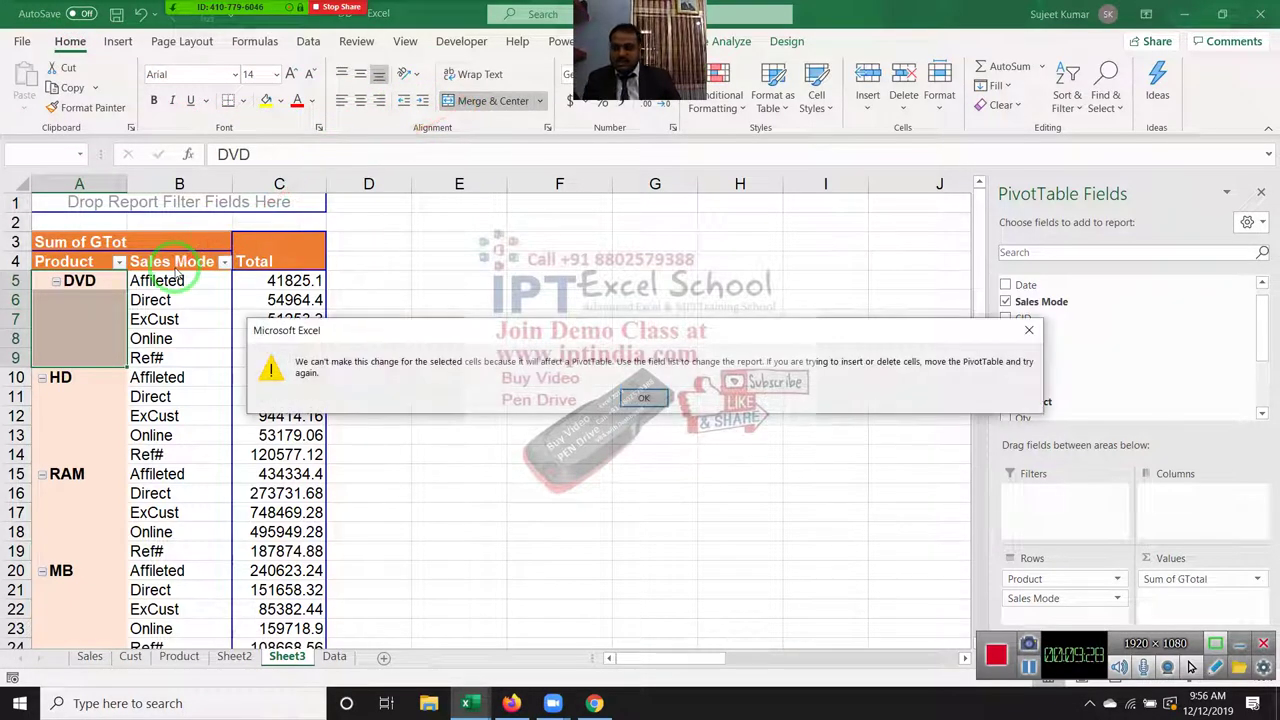
{"action": "key", "text": "Return"}
{"action": "left_click", "coordinate": [100, 318]}
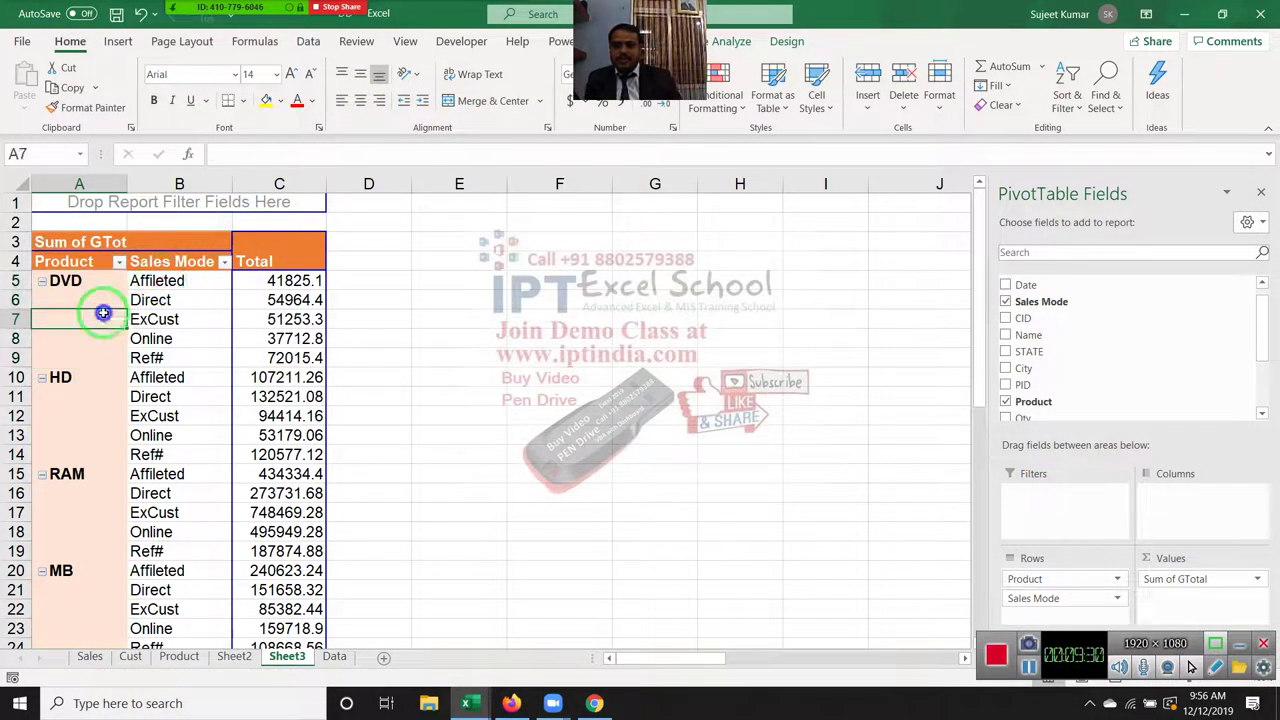
{"action": "right_click", "coordinate": [104, 318]}
Step: Enable 'Merge and center cells with labels' and check the merged HD, RAM and MB labels
{"action": "left_click", "coordinate": [157, 619]}
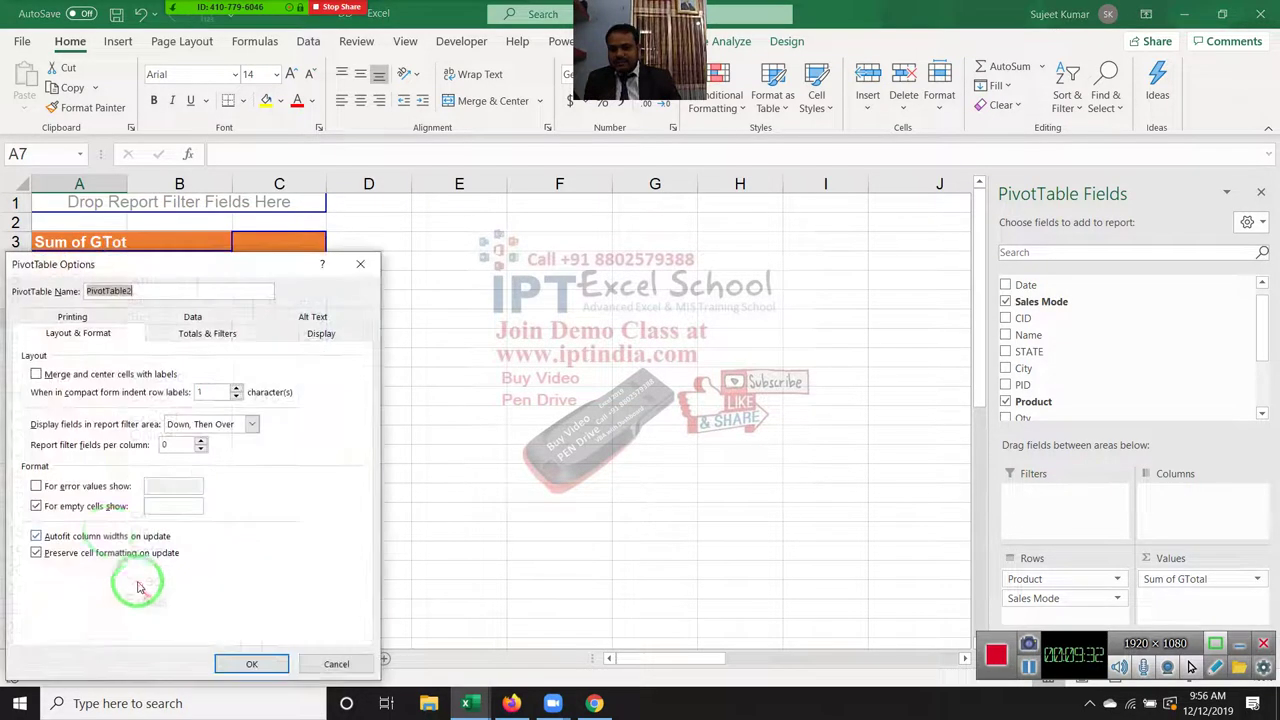
{"action": "left_click", "coordinate": [50, 374]}
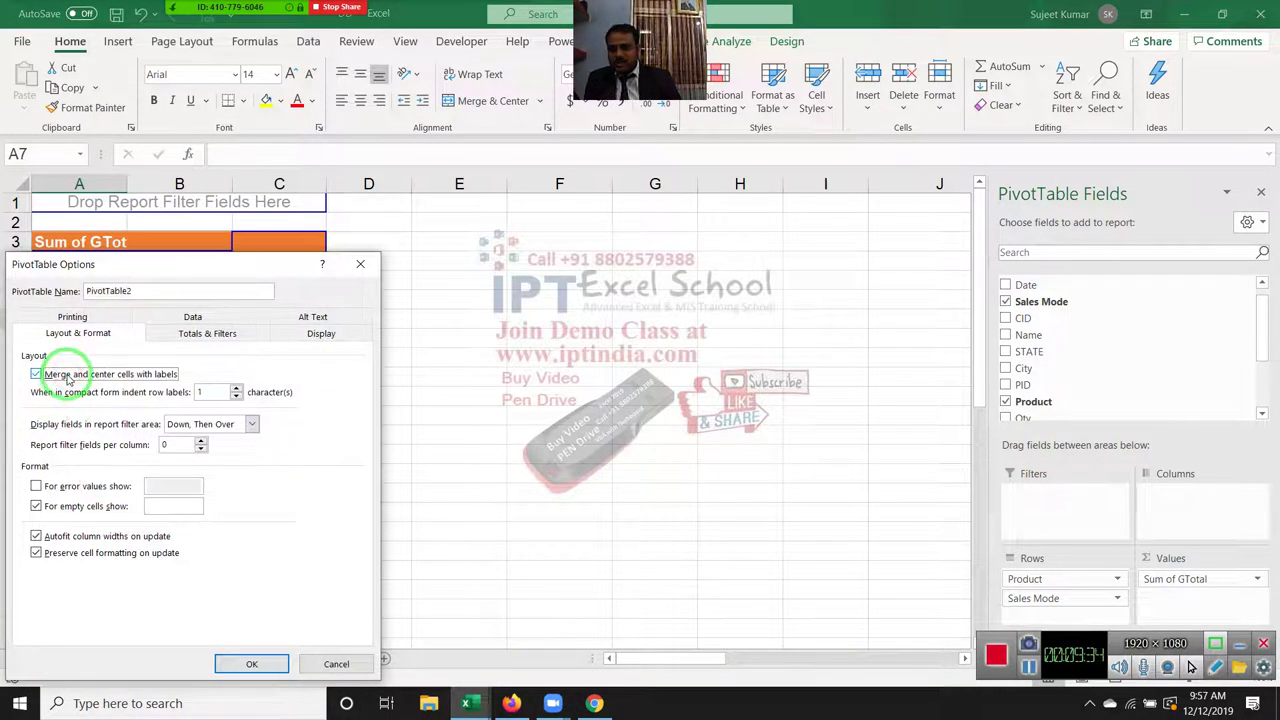
{"action": "left_click", "coordinate": [254, 663]}
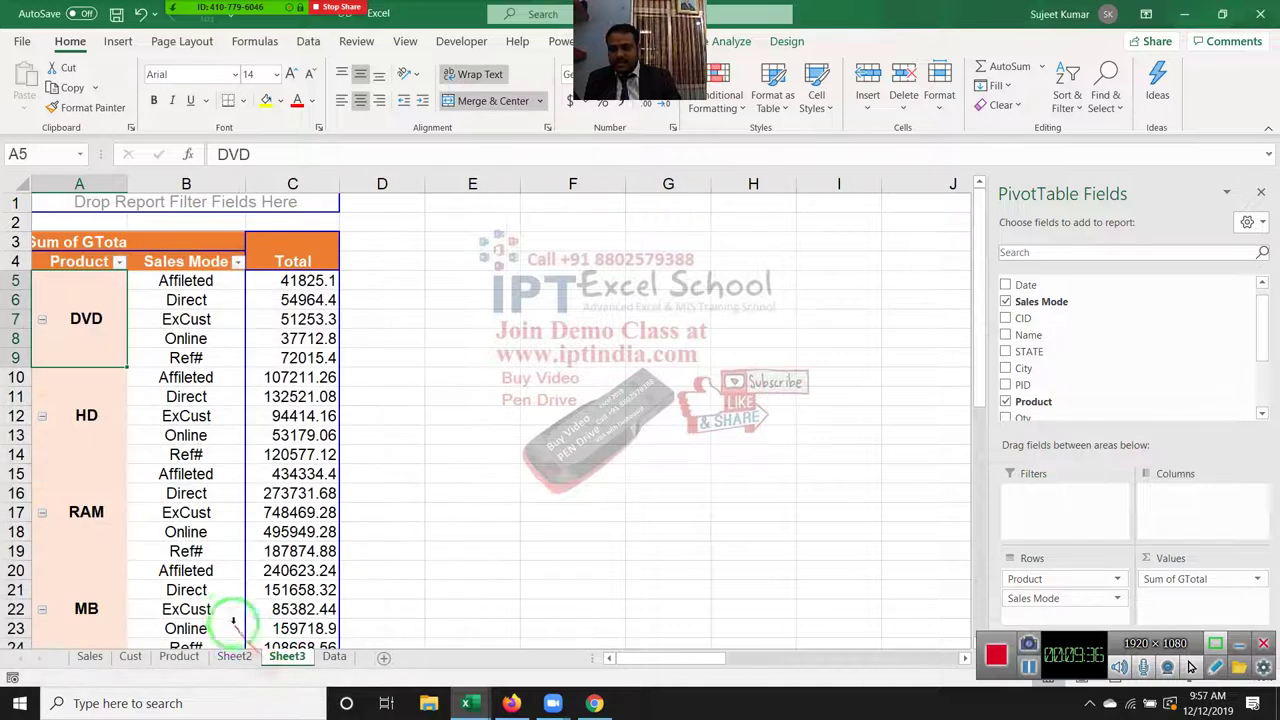
{"action": "left_click", "coordinate": [106, 449]}
{"action": "left_click", "coordinate": [100, 489]}
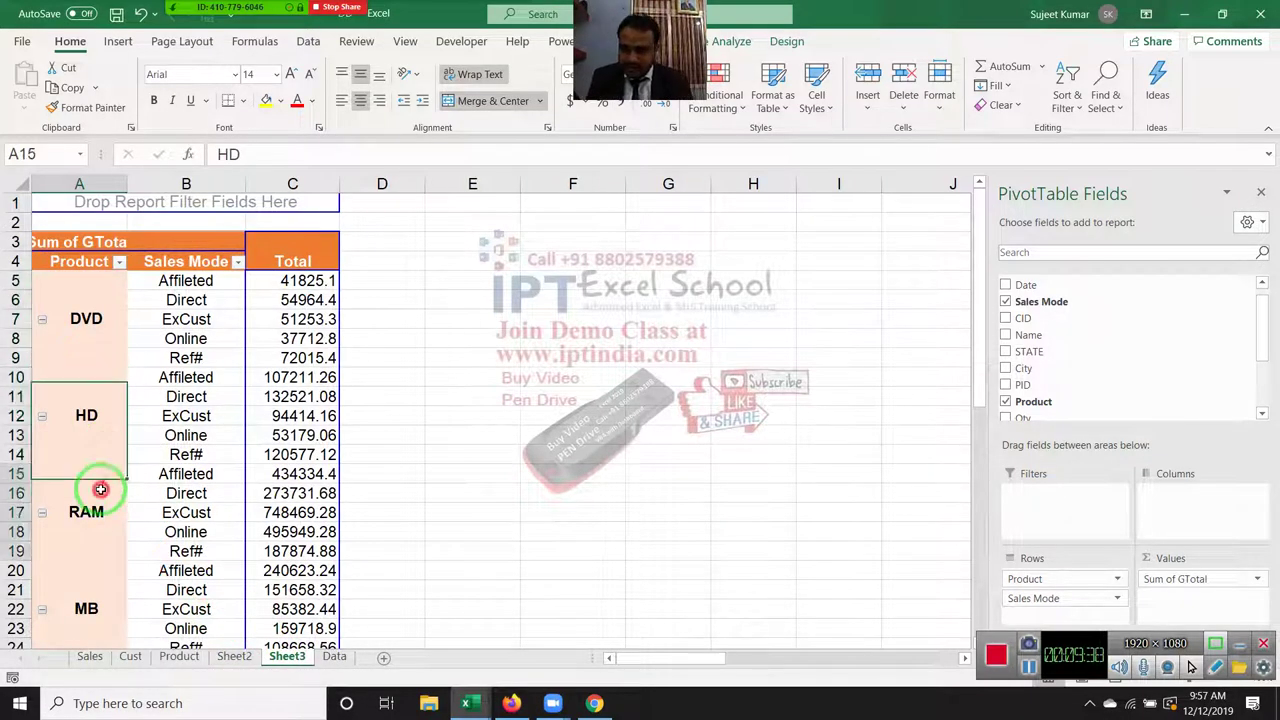
{"action": "left_click", "coordinate": [97, 578]}
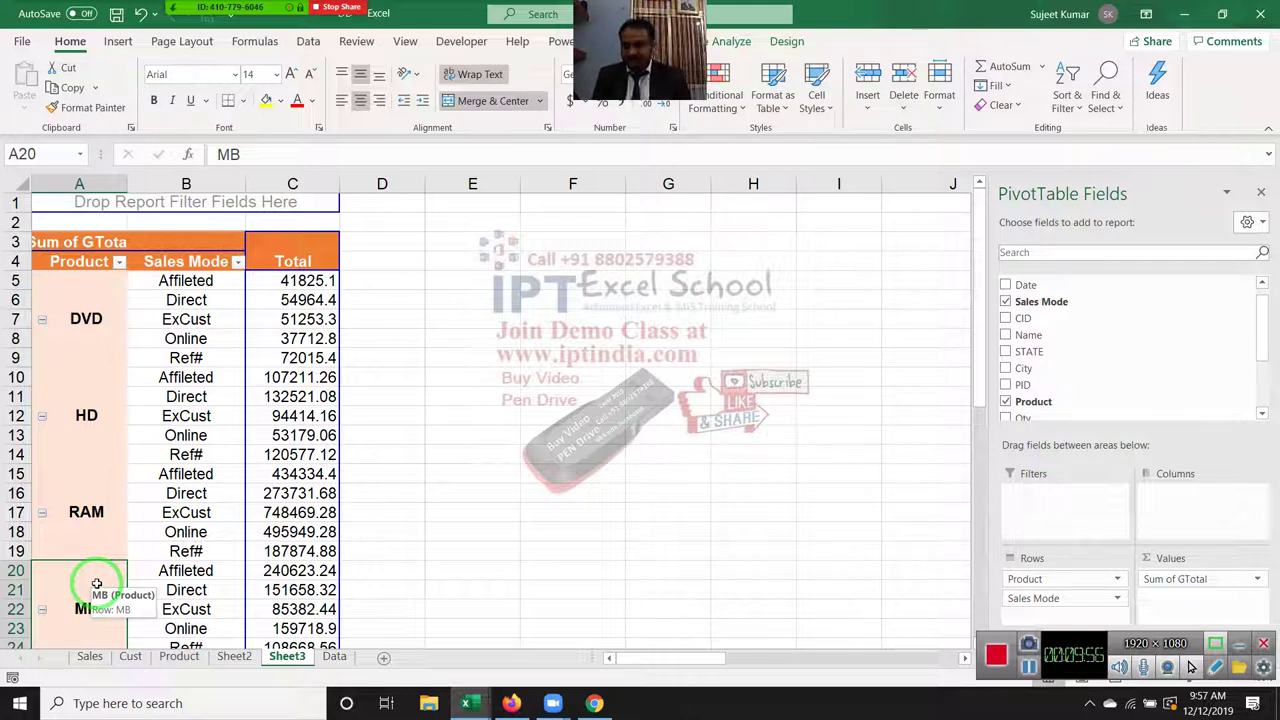
Step: Select the Ref#, Affileted, Online and Direct items under HD and DVD
{"action": "left_click", "coordinate": [186, 454]}
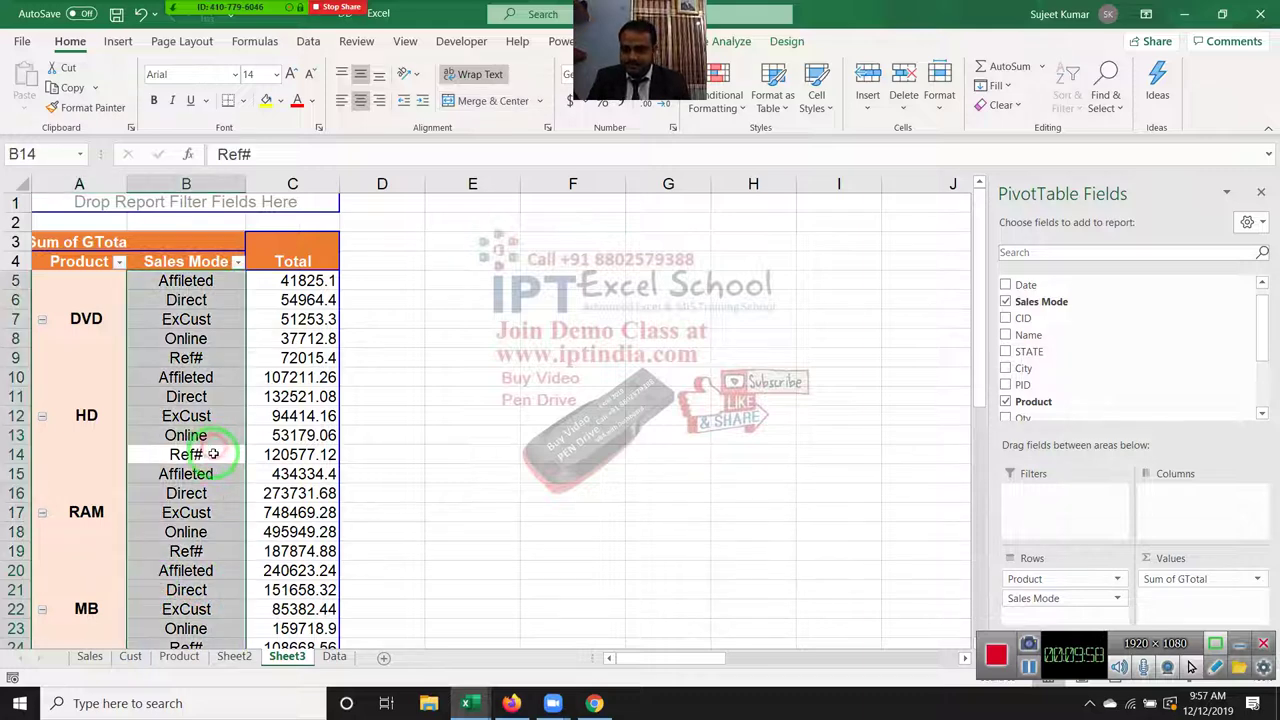
{"action": "left_click", "coordinate": [200, 376]}
{"action": "left_click", "coordinate": [190, 340]}
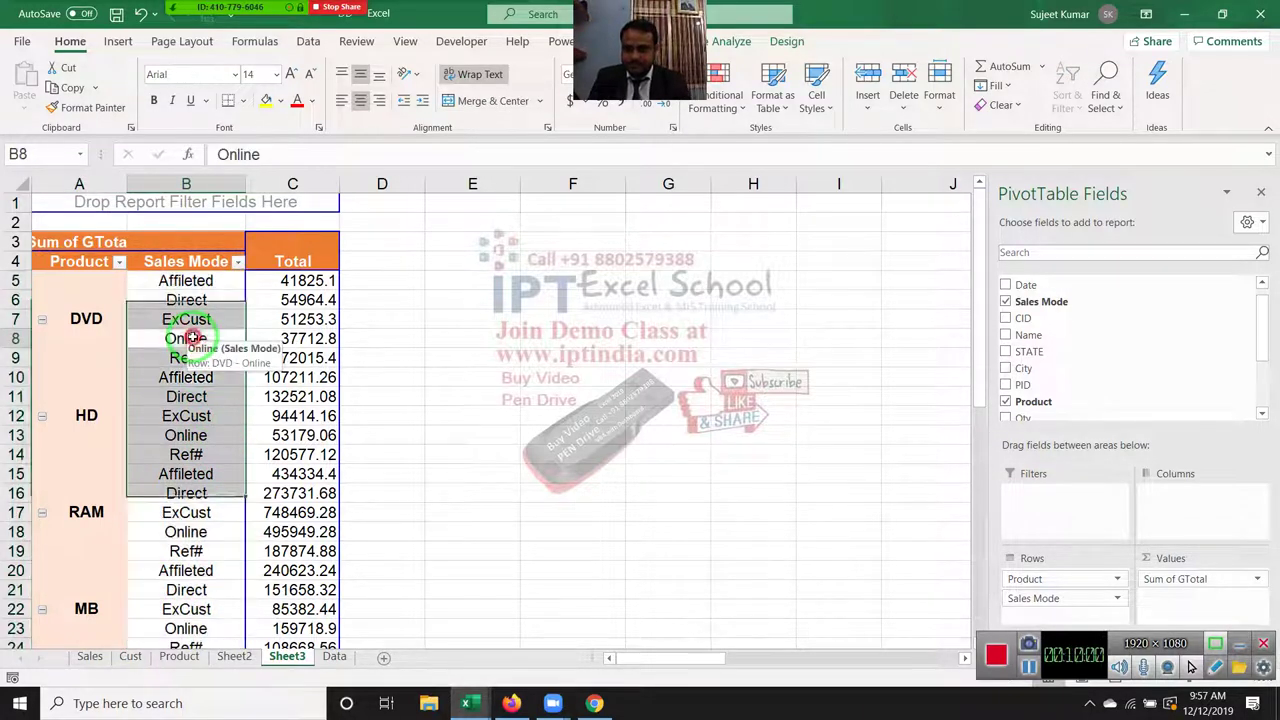
{"action": "left_click", "coordinate": [188, 300]}
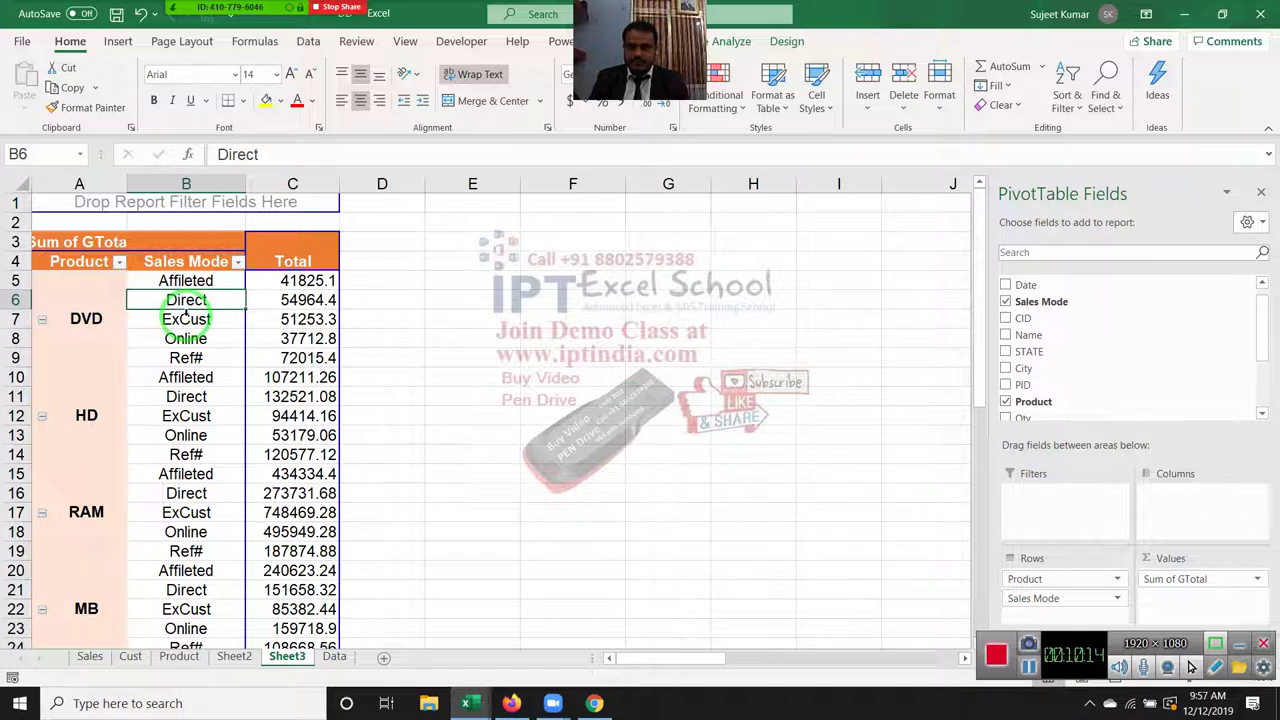
{"action": "left_click", "coordinate": [185, 338]}
{"action": "left_click", "coordinate": [184, 358]}
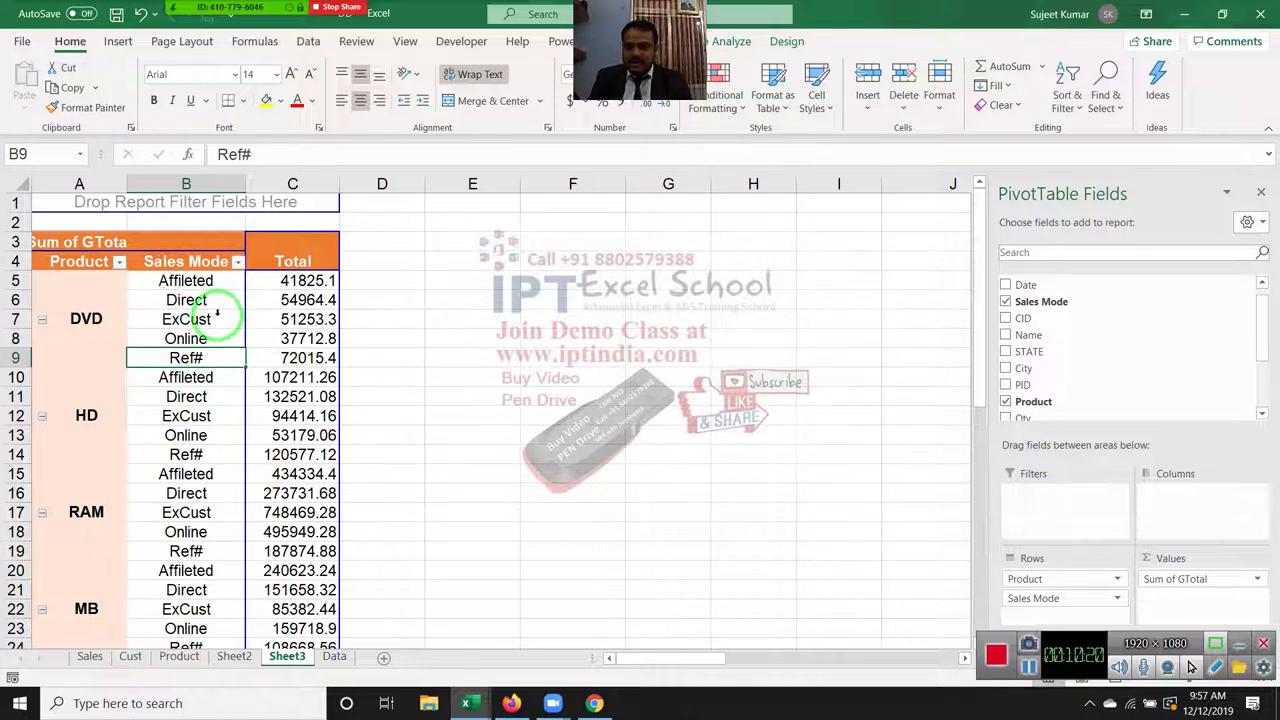
{"action": "left_click", "coordinate": [103, 316]}
{"action": "left_click", "coordinate": [180, 300]}
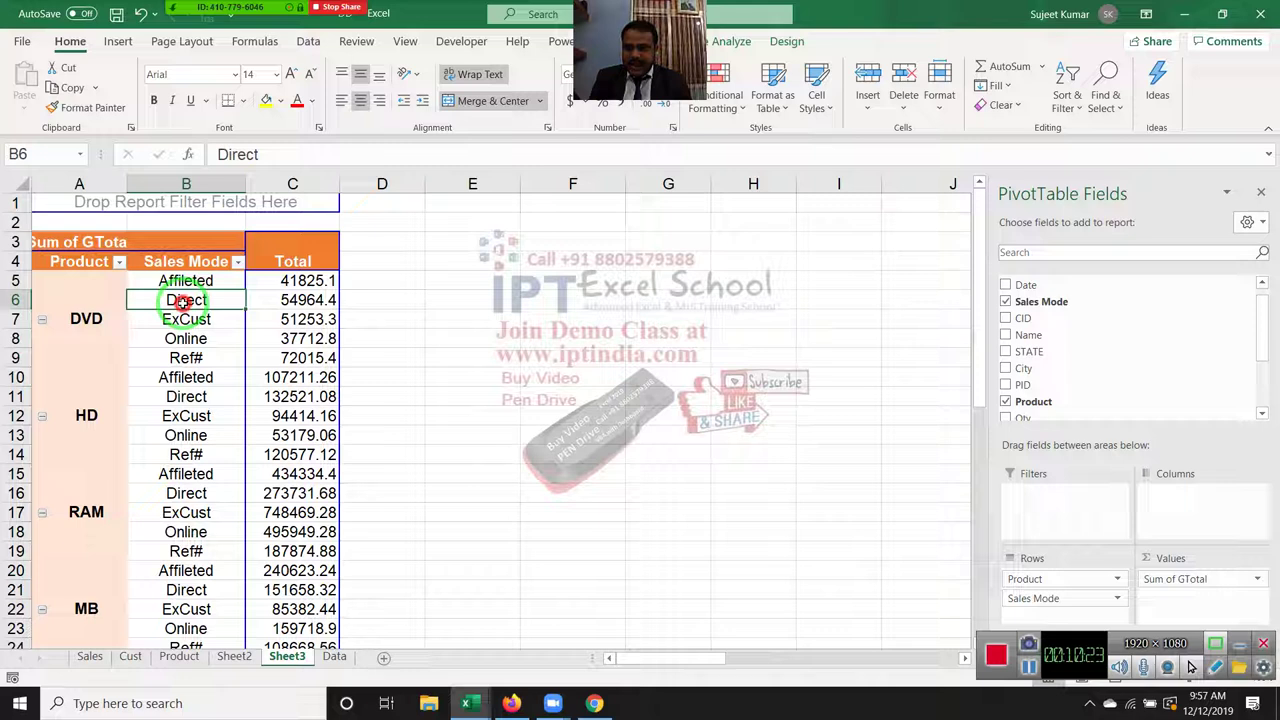
{"action": "left_click", "coordinate": [256, 300]}
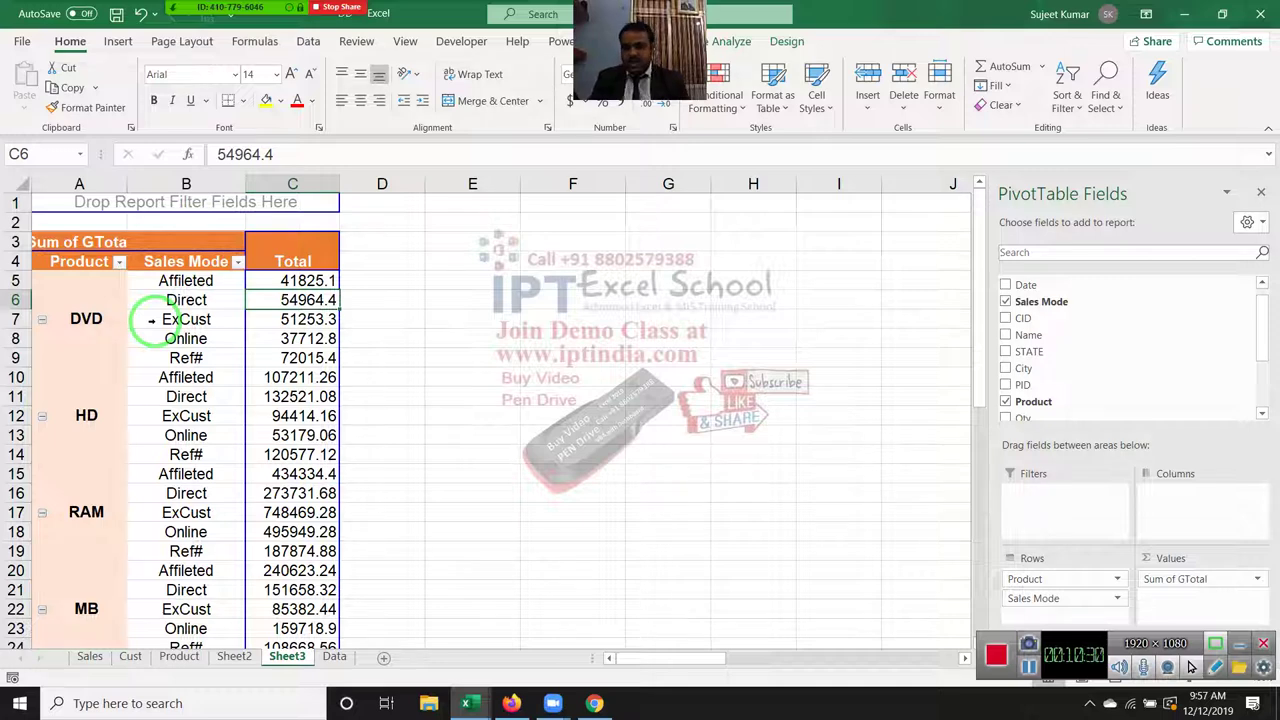
{"action": "left_click", "coordinate": [340, 658]}
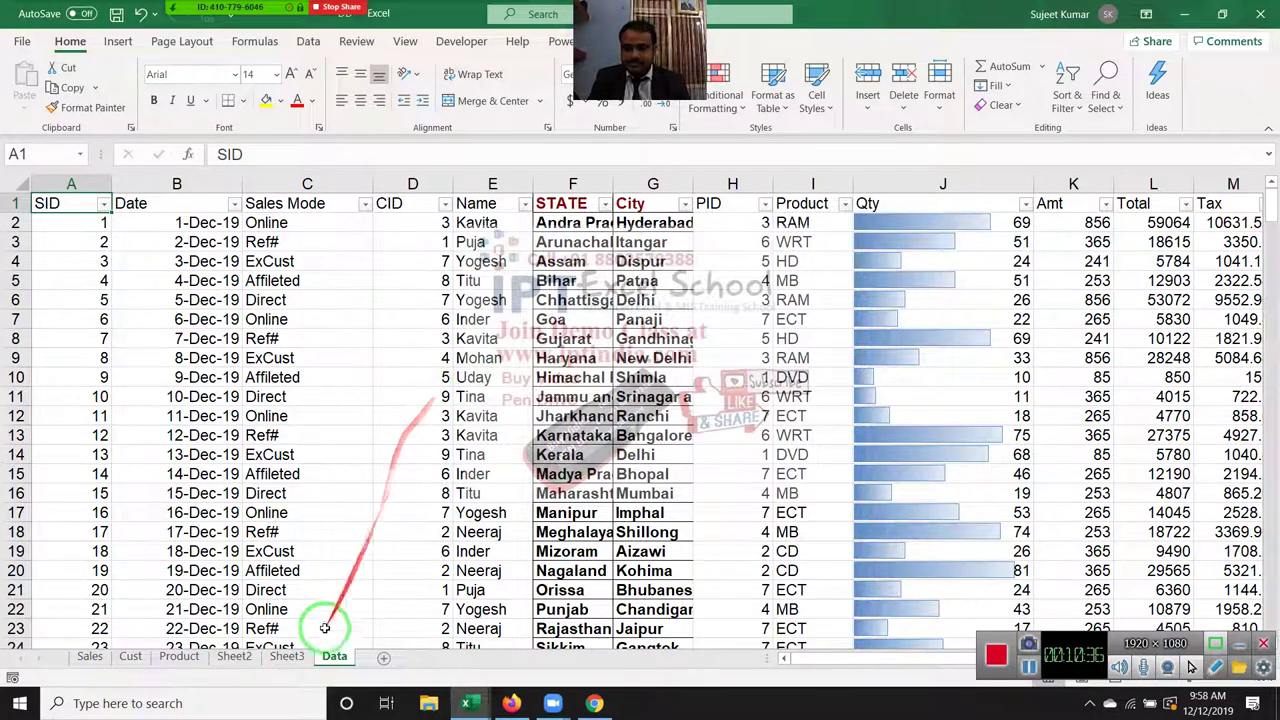
{"action": "left_click", "coordinate": [288, 657]}
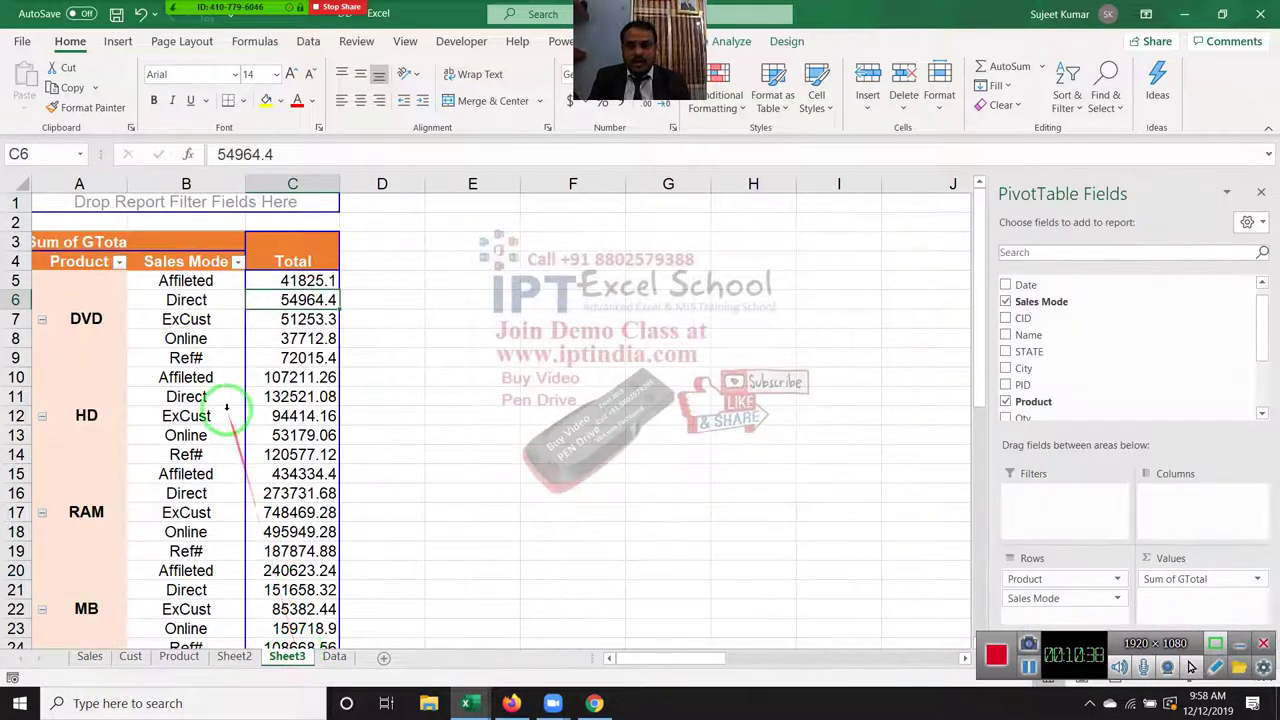
{"action": "double_click", "coordinate": [283, 300]}
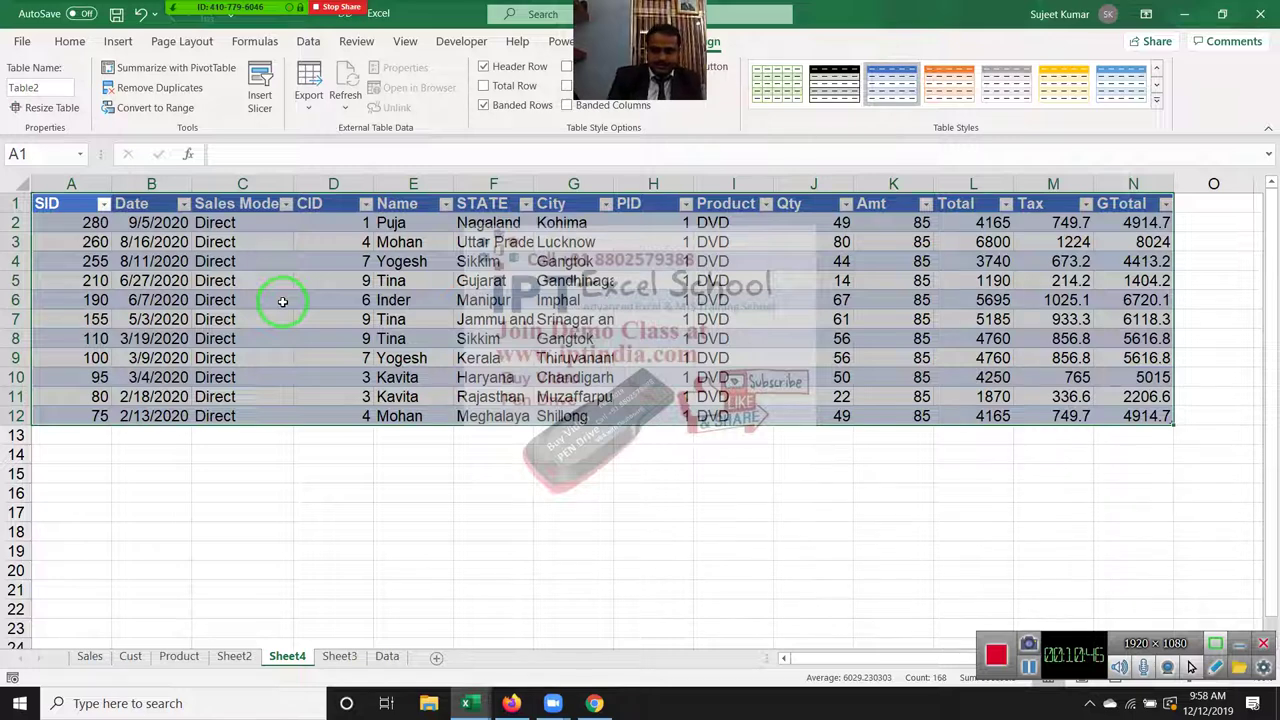
{"action": "right_click", "coordinate": [285, 656]}
{"action": "left_click", "coordinate": [330, 440]}
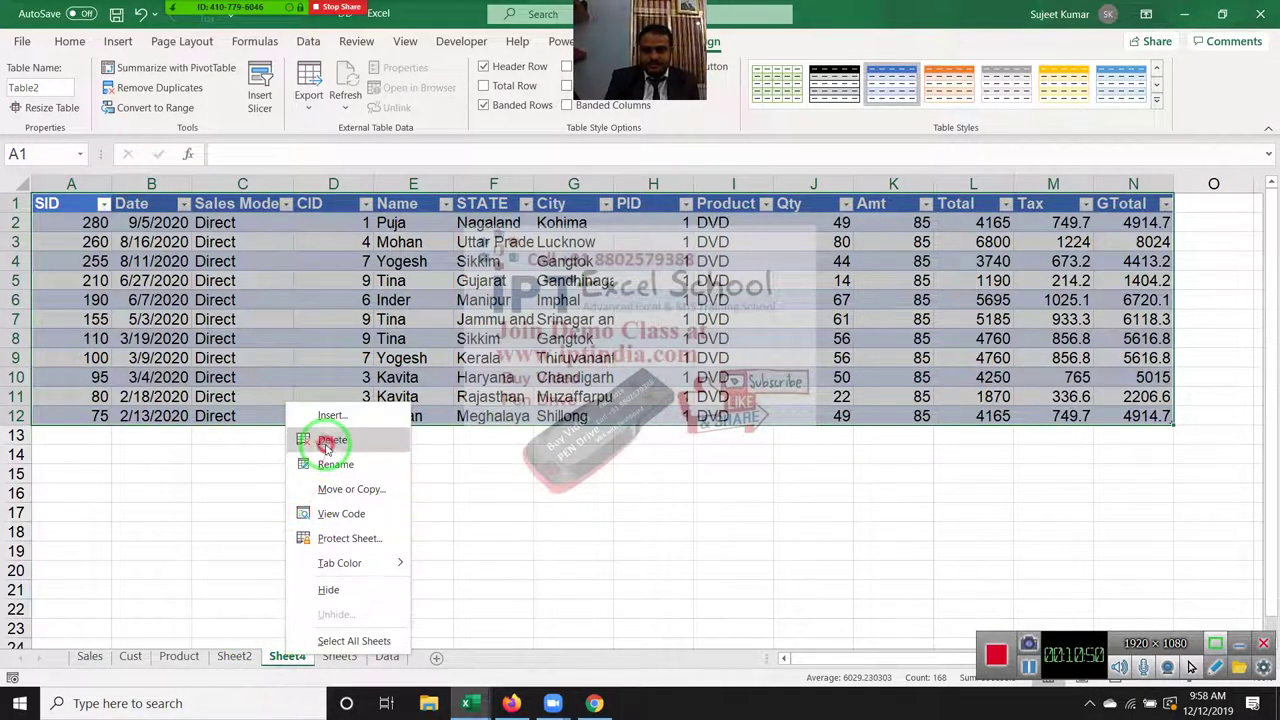
{"action": "left_click", "coordinate": [610, 398]}
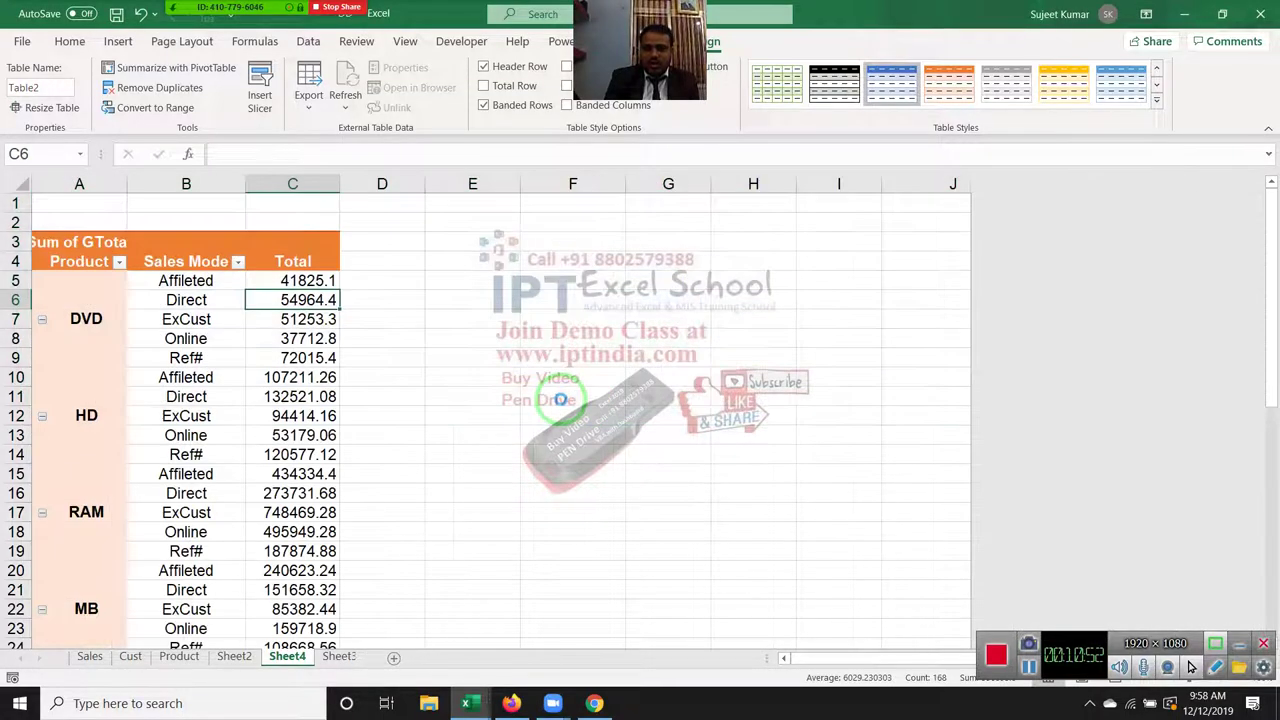
{"action": "left_click", "coordinate": [535, 357]}
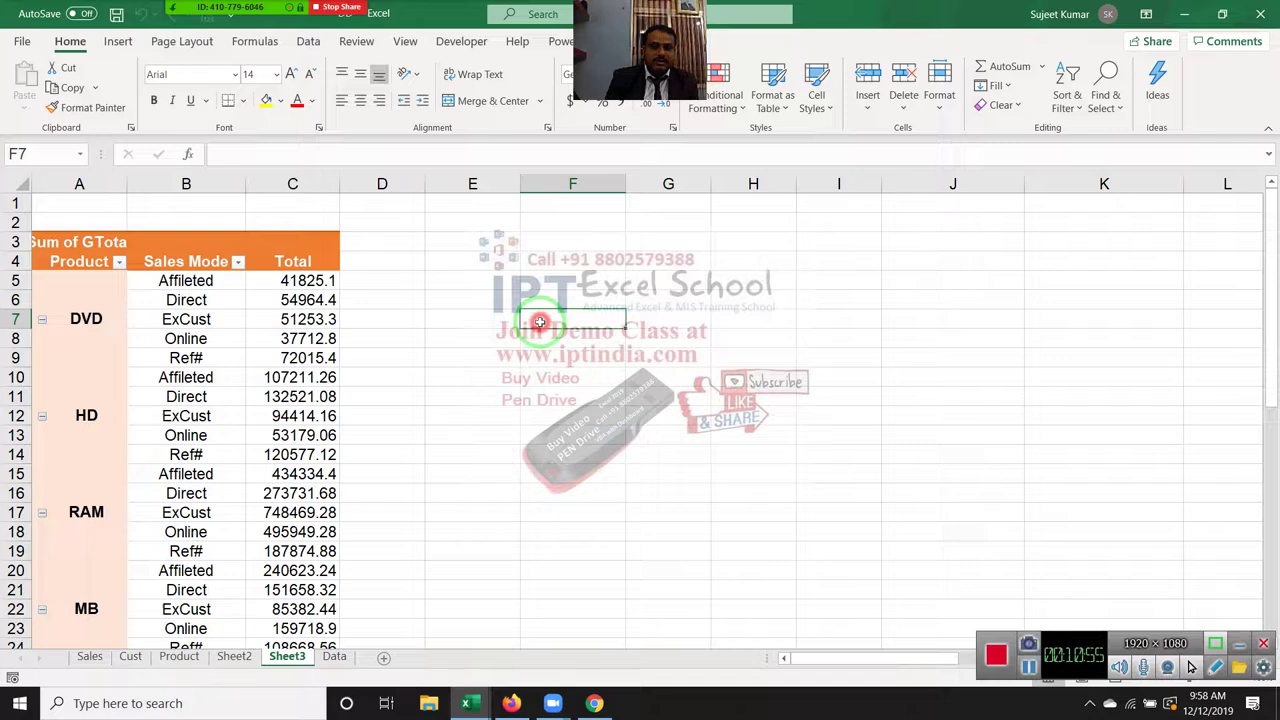
{"action": "left_click", "coordinate": [530, 376]}
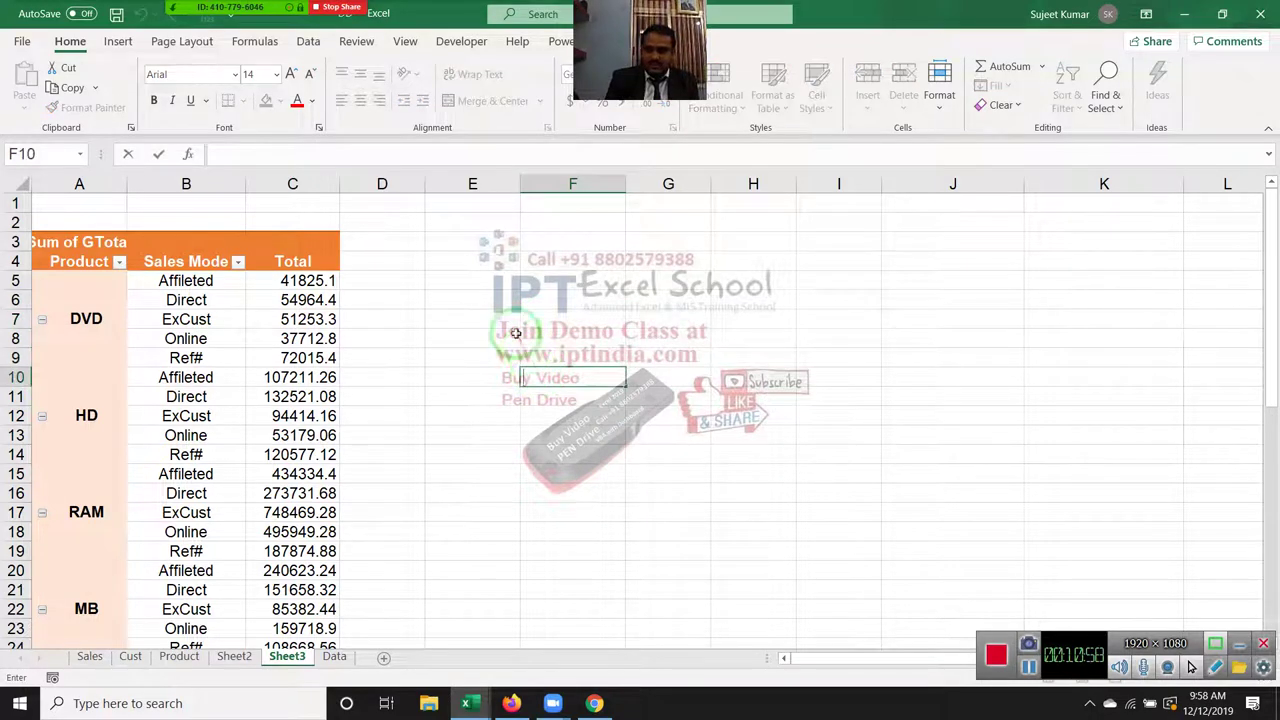
{"action": "left_click", "coordinate": [502, 312]}
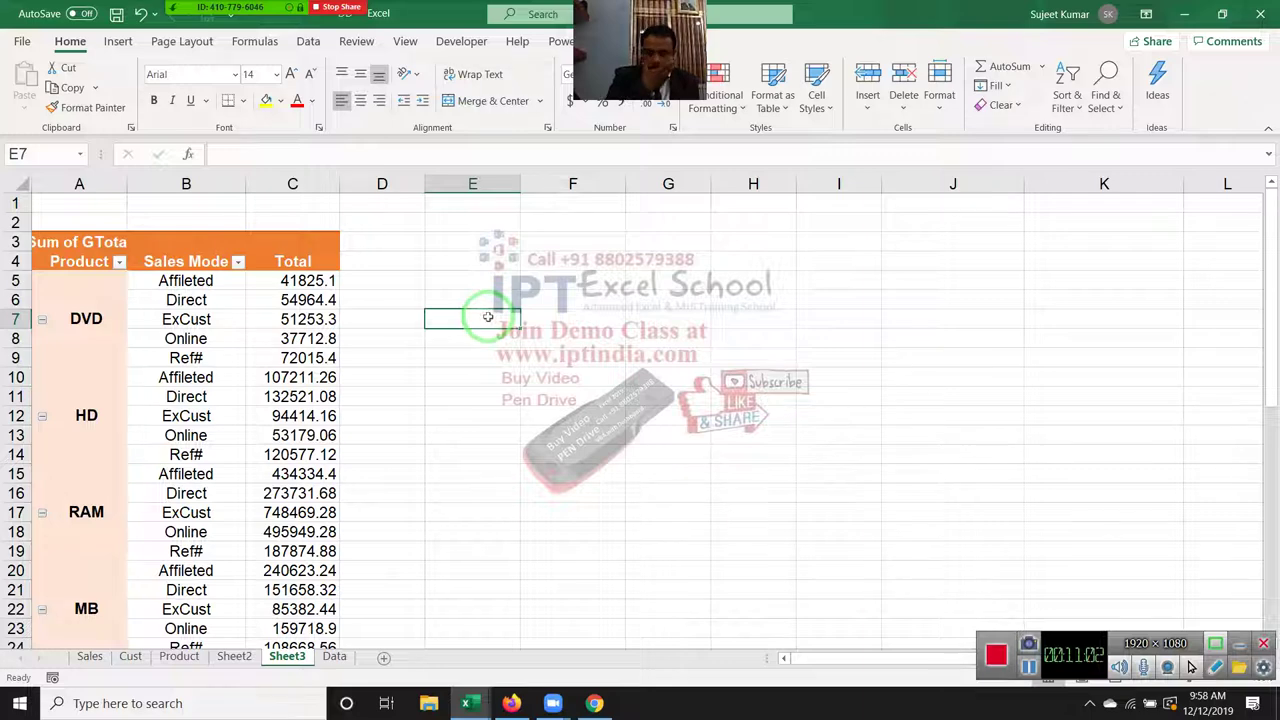
{"action": "right_click", "coordinate": [318, 303]}
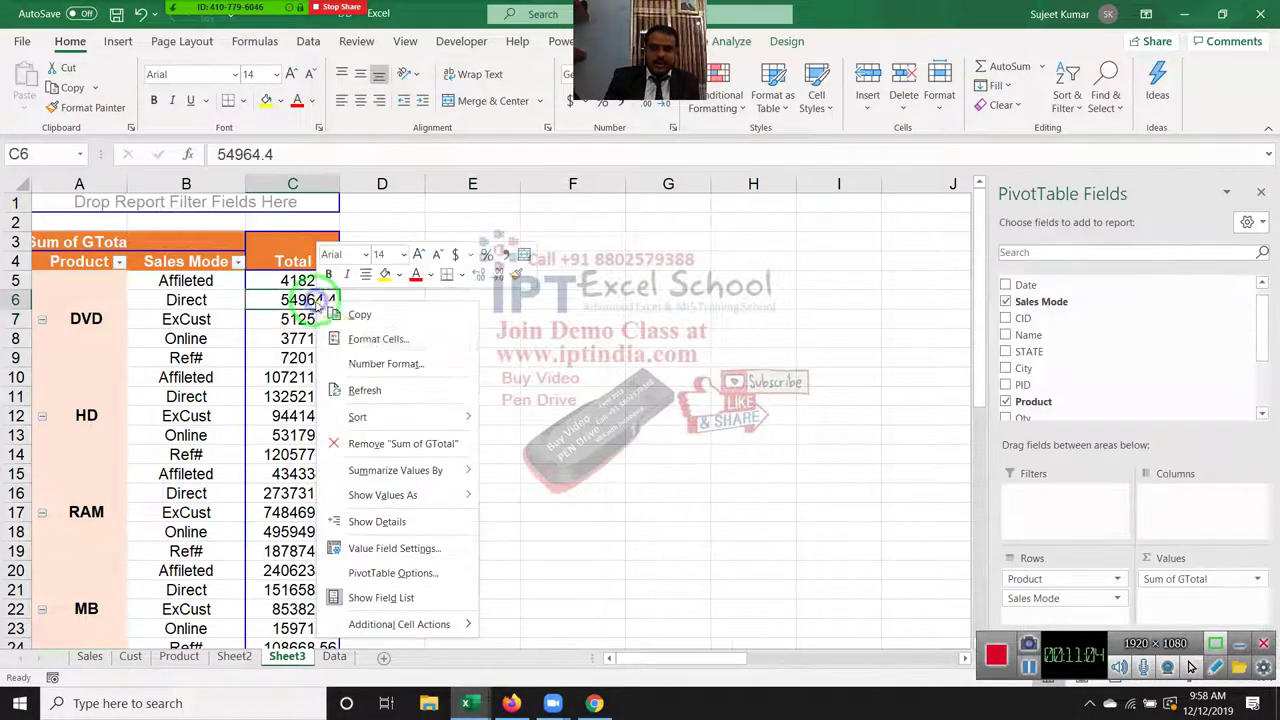
{"action": "left_click", "coordinate": [419, 576]}
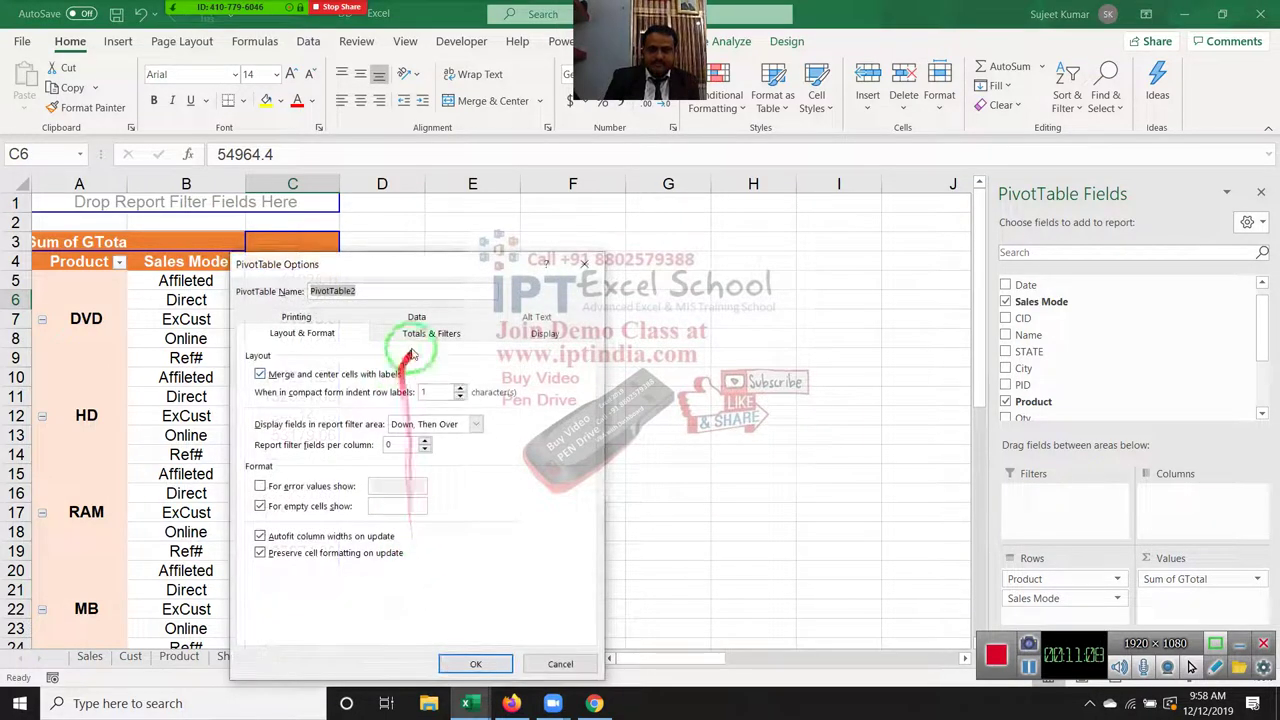
{"action": "left_click_drag", "start_coordinate": [422, 262], "coordinate": [590, 201]}
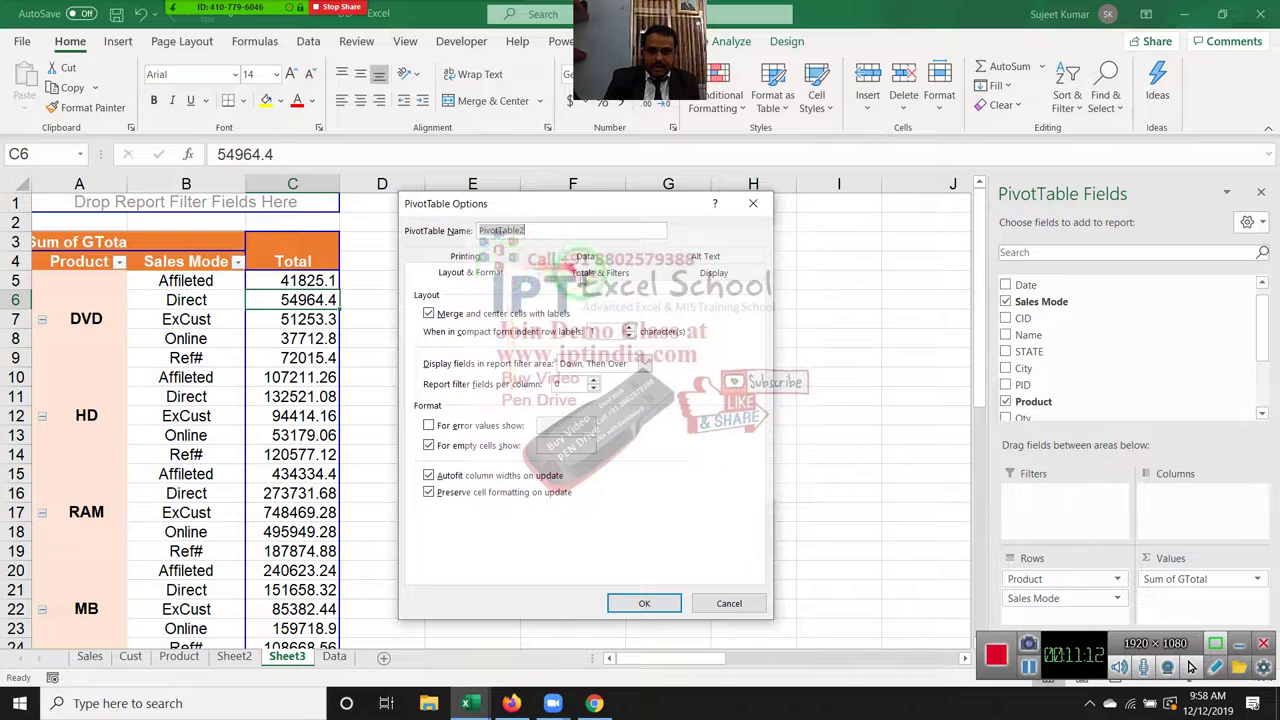
{"action": "left_click", "coordinate": [697, 281]}
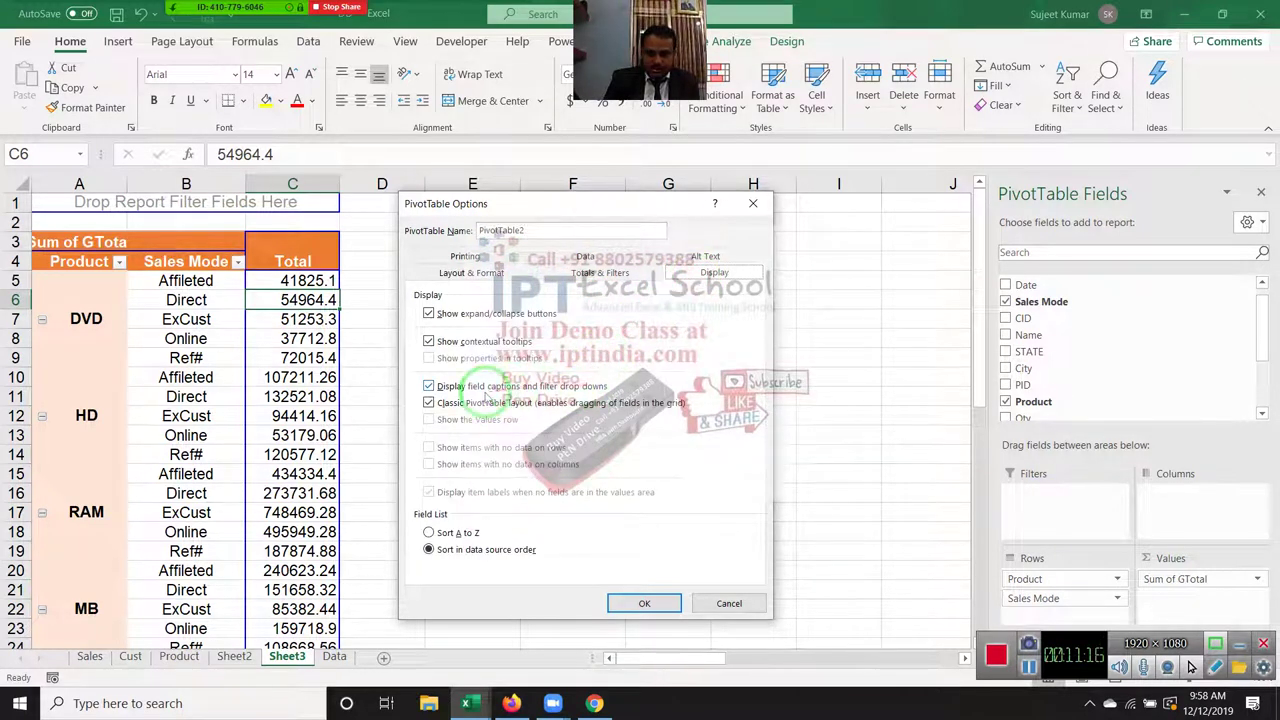
{"action": "left_click", "coordinate": [585, 257]}
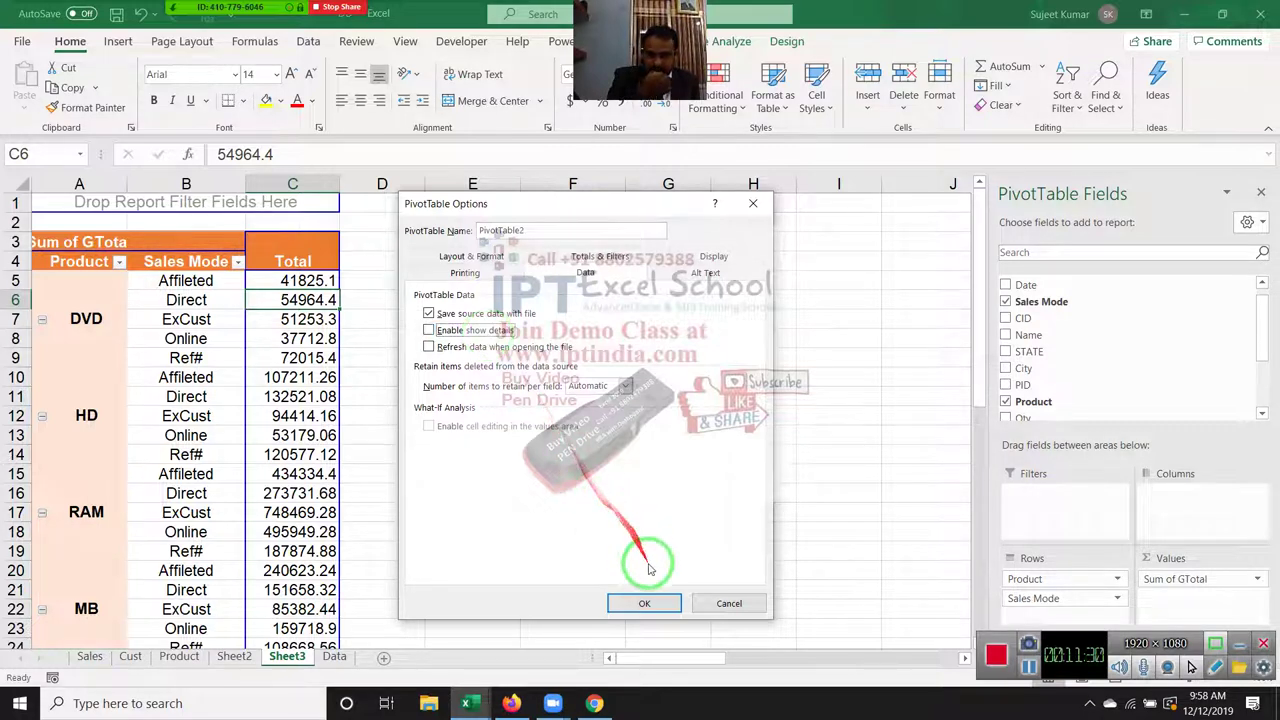
{"action": "left_click", "coordinate": [650, 603]}
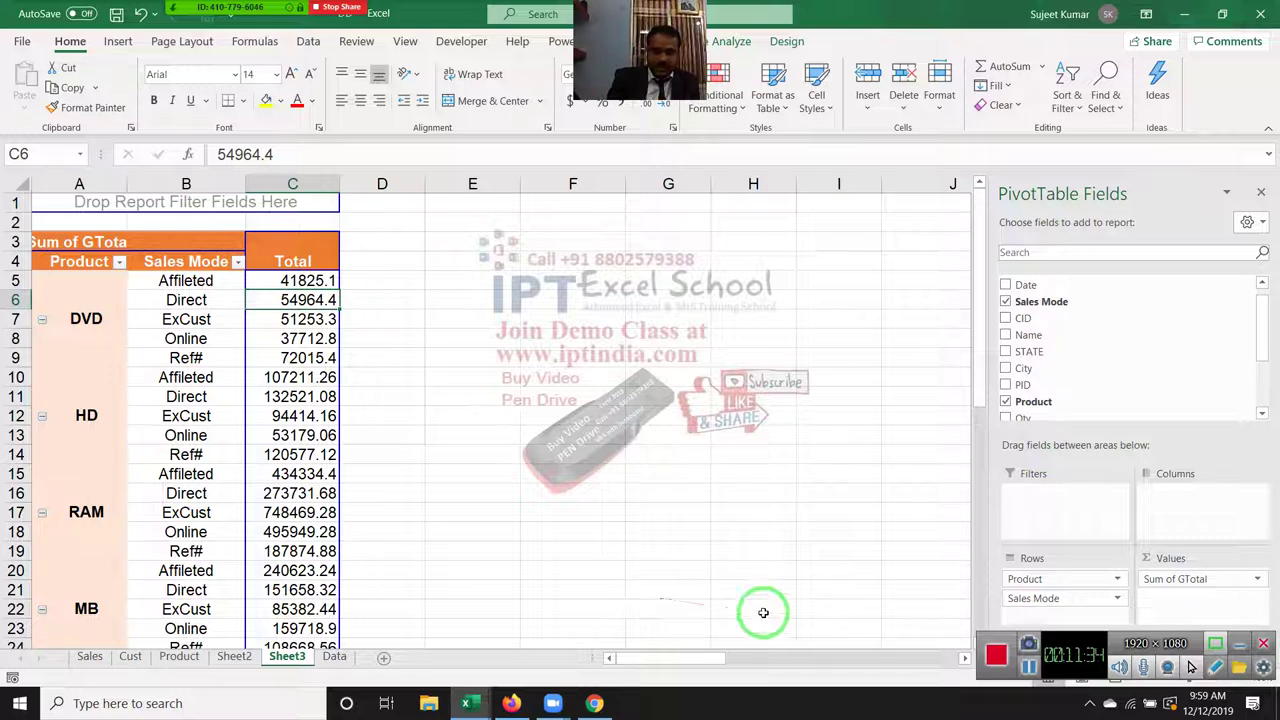
{"action": "left_click", "coordinate": [1167, 667]}
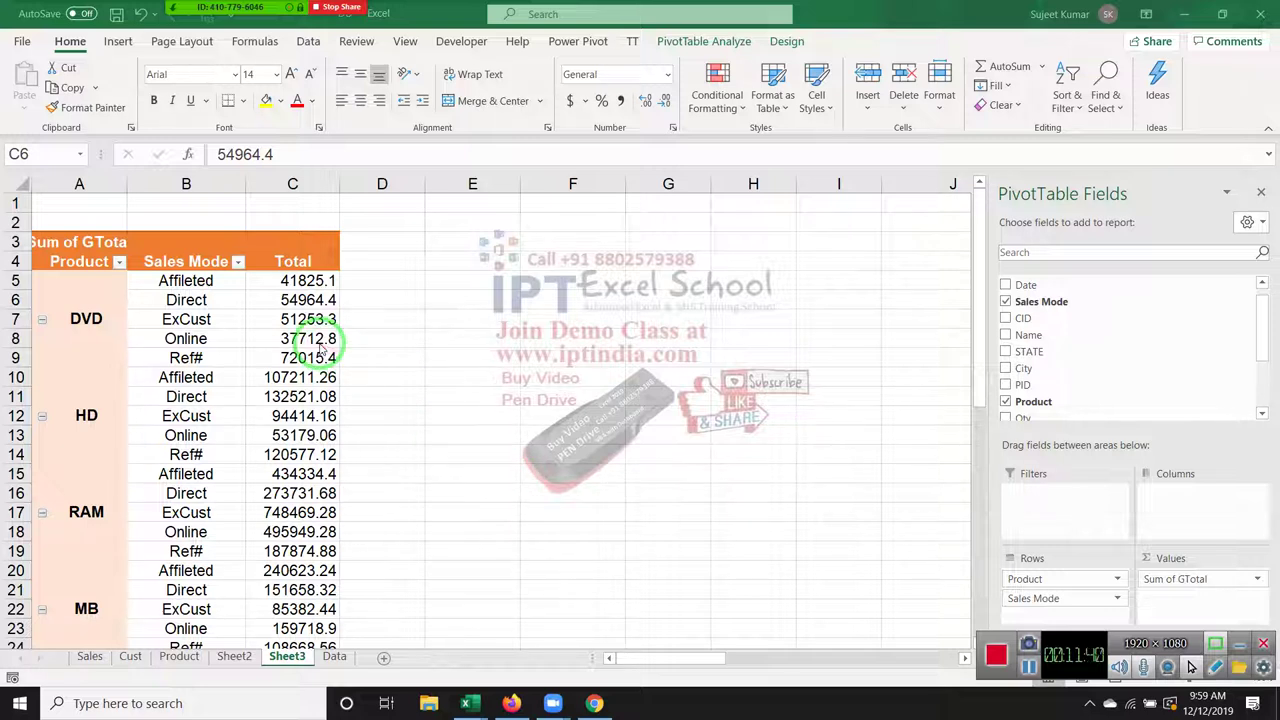
{"action": "key", "text": "ctrl+space"}
{"action": "key", "text": "Delete"}
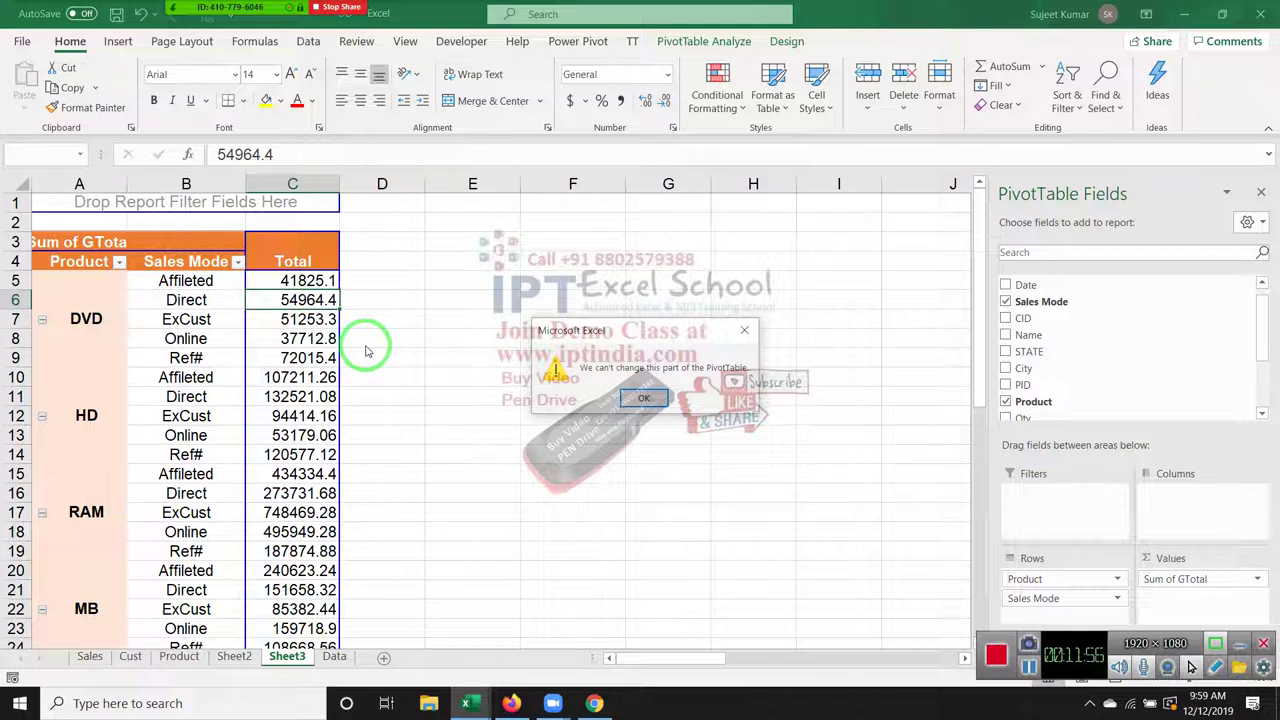
{"action": "left_click", "coordinate": [658, 402]}
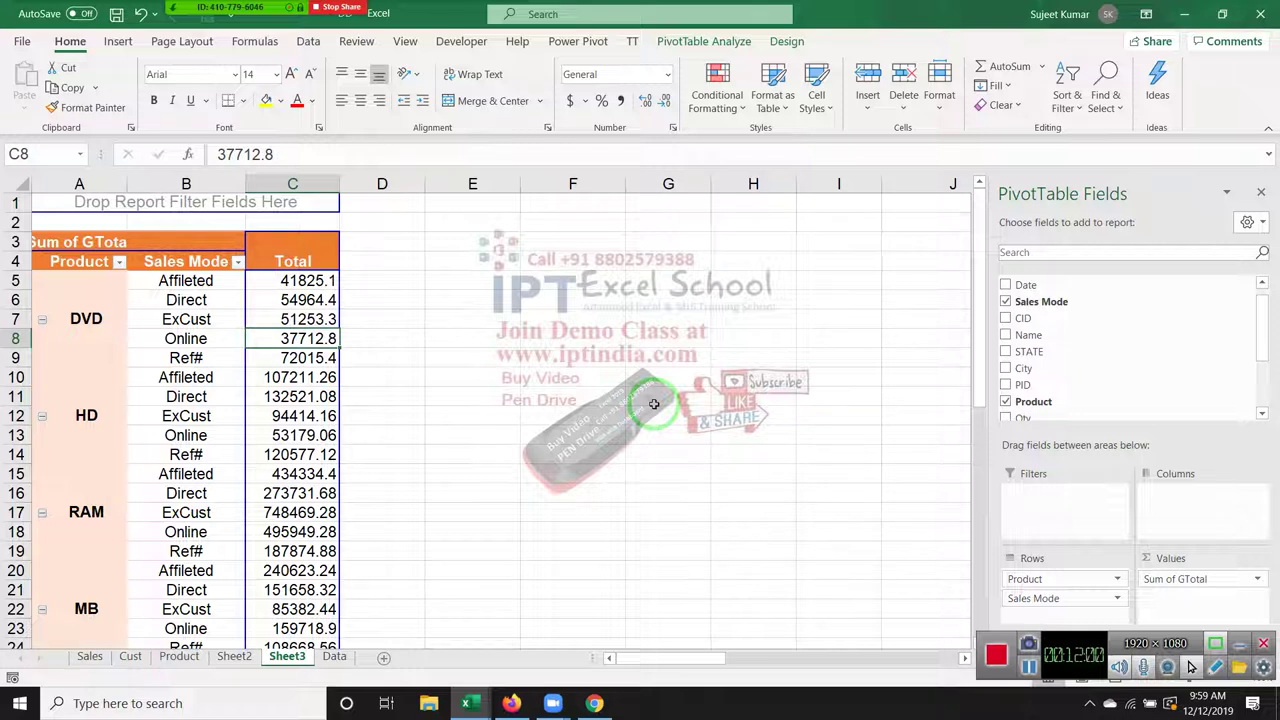
{"action": "left_click", "coordinate": [292, 319]}
{"action": "left_click", "coordinate": [295, 362]}
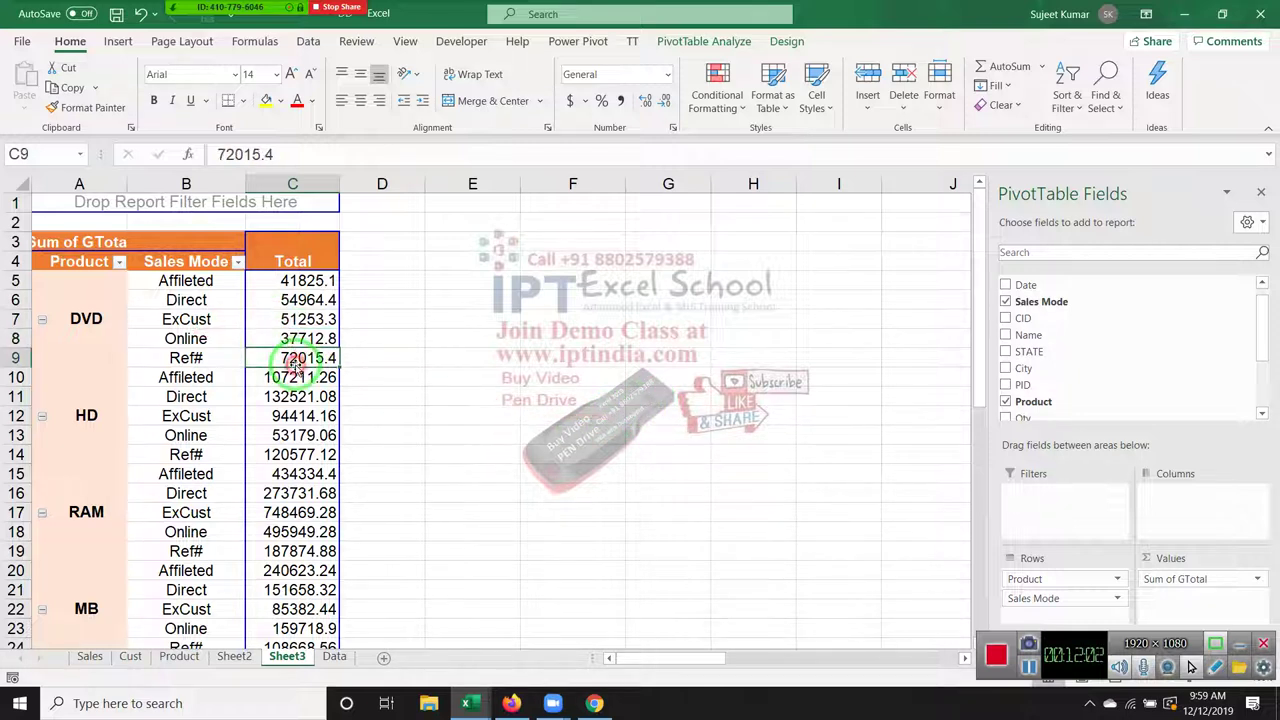
{"action": "mouse_move", "coordinate": [300, 380]}
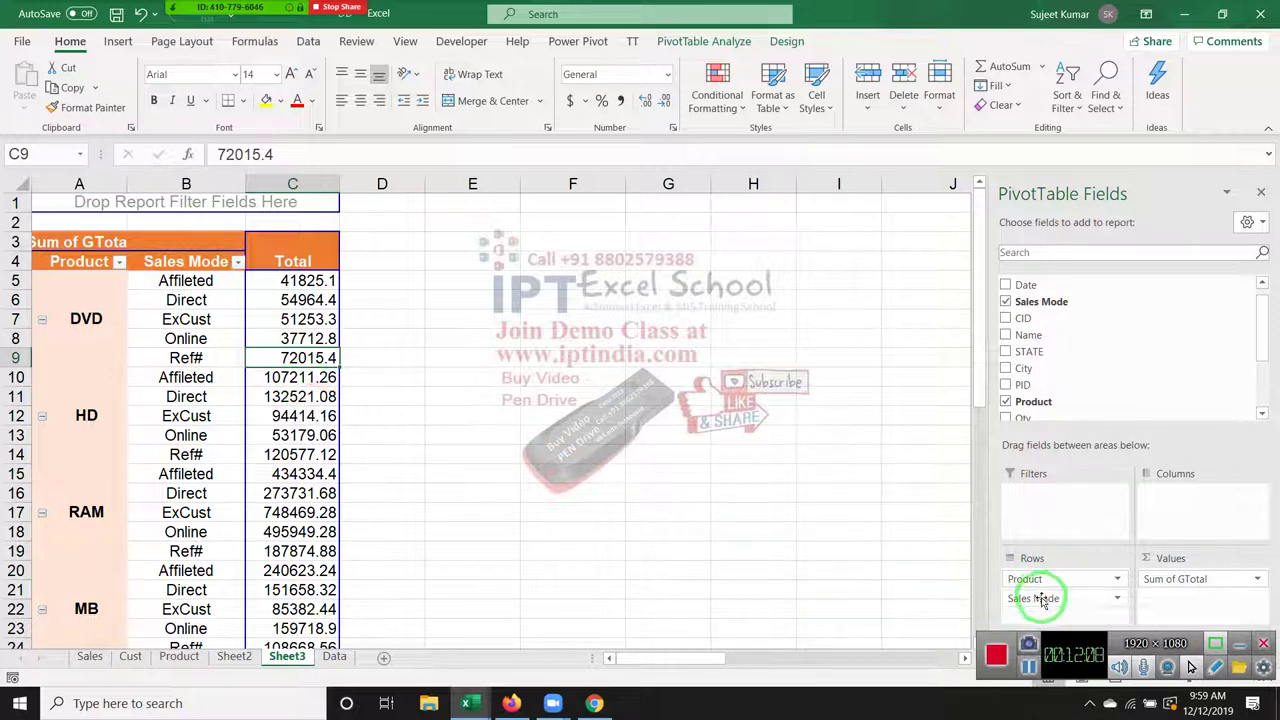
Step: Remove Sales Mode, Product and Total, put STATE in Rows, and make Name a report filter
{"action": "left_click_drag", "start_coordinate": [1043, 599], "coordinate": [1048, 460]}
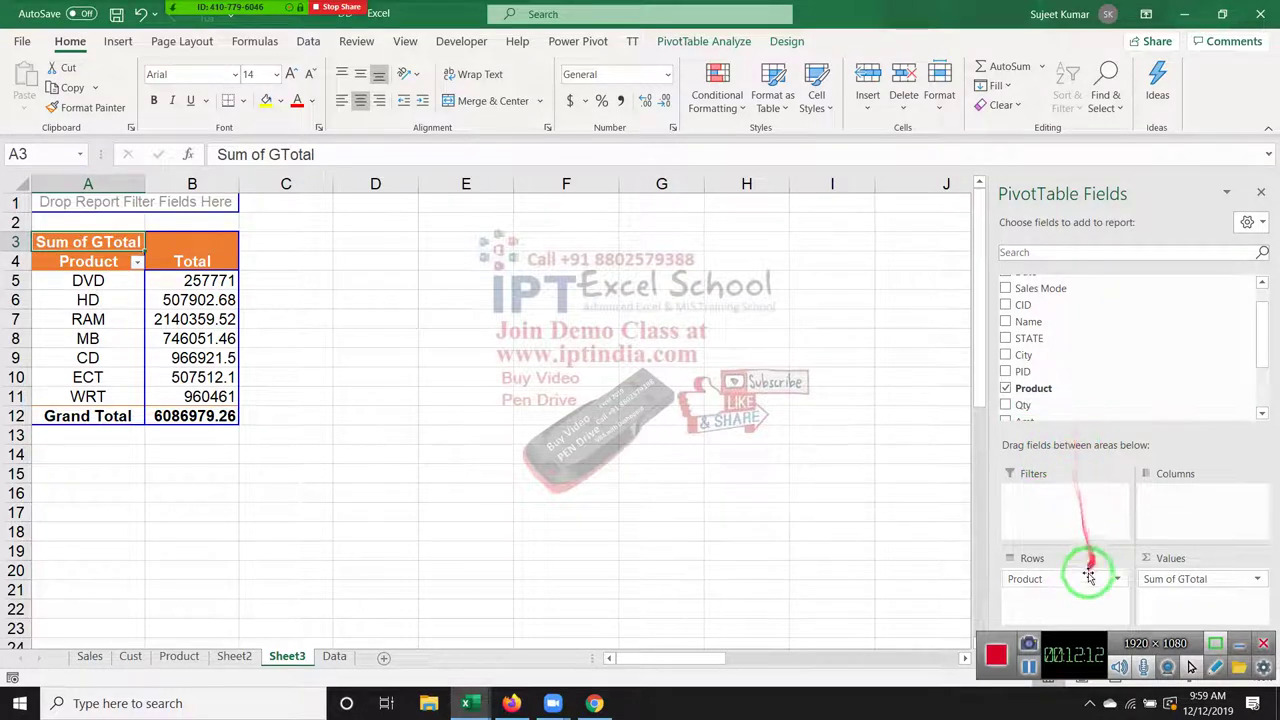
{"action": "mouse_move", "coordinate": [1096, 579]}
{"action": "left_mouse_down"}
{"action": "mouse_move", "coordinate": [1108, 580]}
{"action": "mouse_move", "coordinate": [1128, 386]}
{"action": "left_mouse_up"}
{"action": "scroll", "coordinate": [1068, 329], "scroll_direction": "down", "scroll_amount": 1}
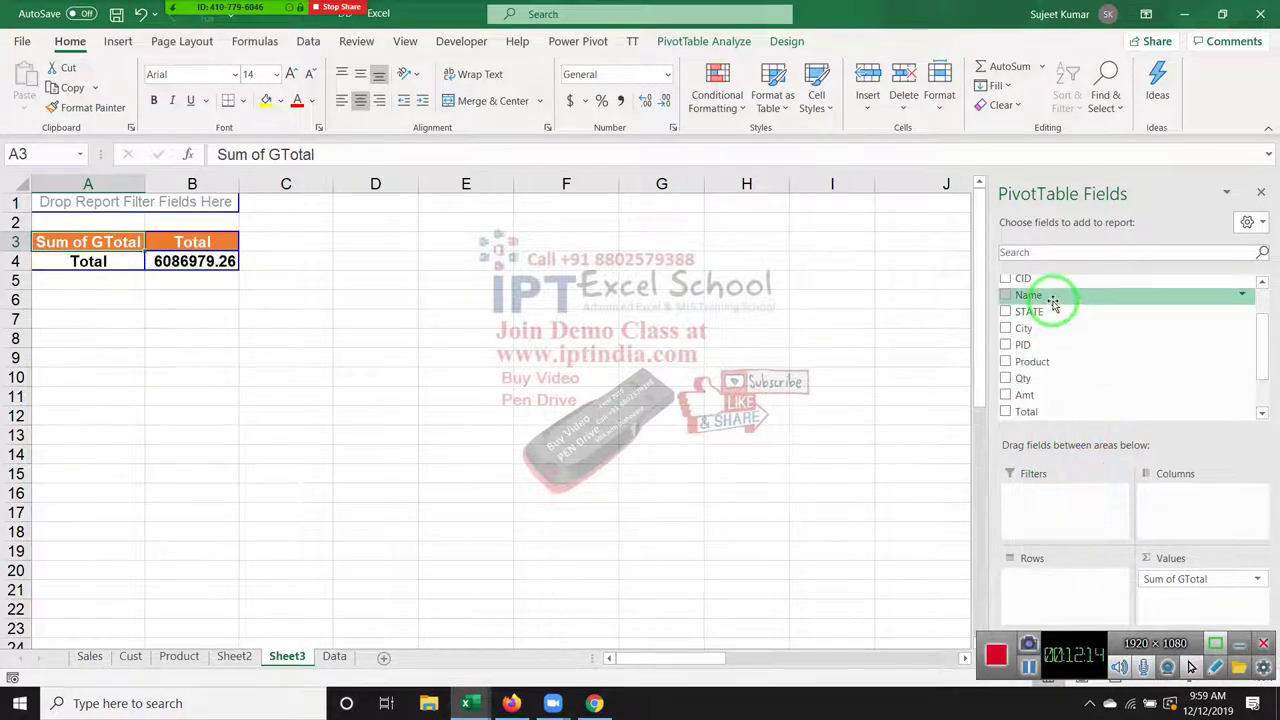
{"action": "mouse_move", "coordinate": [1054, 297]}
{"action": "left_mouse_down"}
{"action": "mouse_move", "coordinate": [1101, 484]}
{"action": "mouse_move", "coordinate": [1041, 350]}
{"action": "mouse_move", "coordinate": [1075, 532]}
{"action": "mouse_move", "coordinate": [1155, 494]}
{"action": "left_mouse_up"}
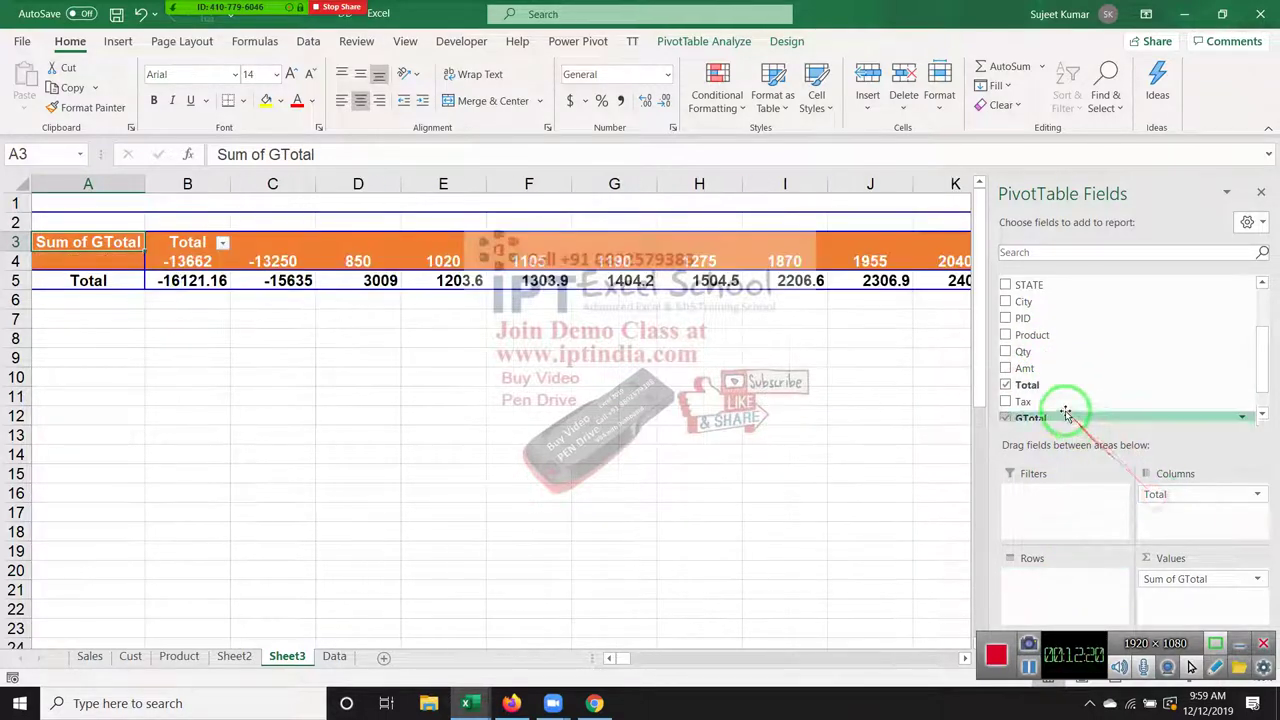
{"action": "scroll", "coordinate": [1047, 363], "scroll_direction": "up", "scroll_amount": 5}
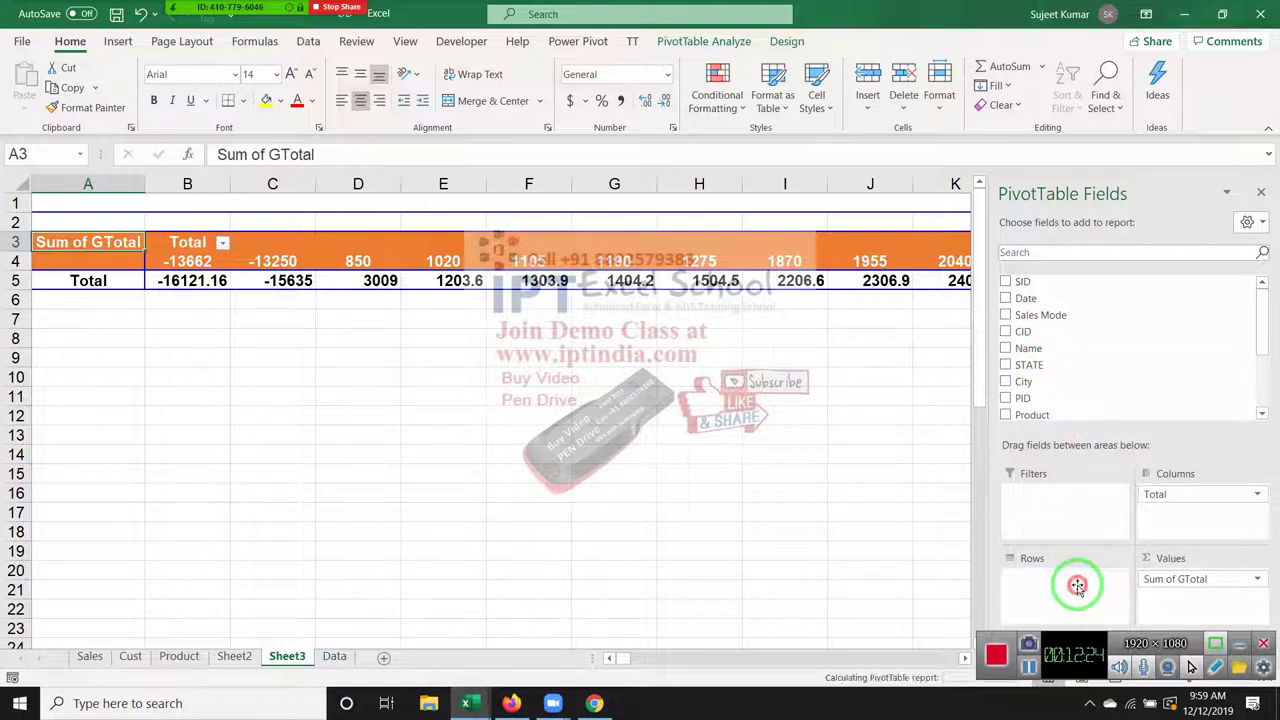
{"action": "left_click_drag", "start_coordinate": [1049, 371], "coordinate": [1080, 582]}
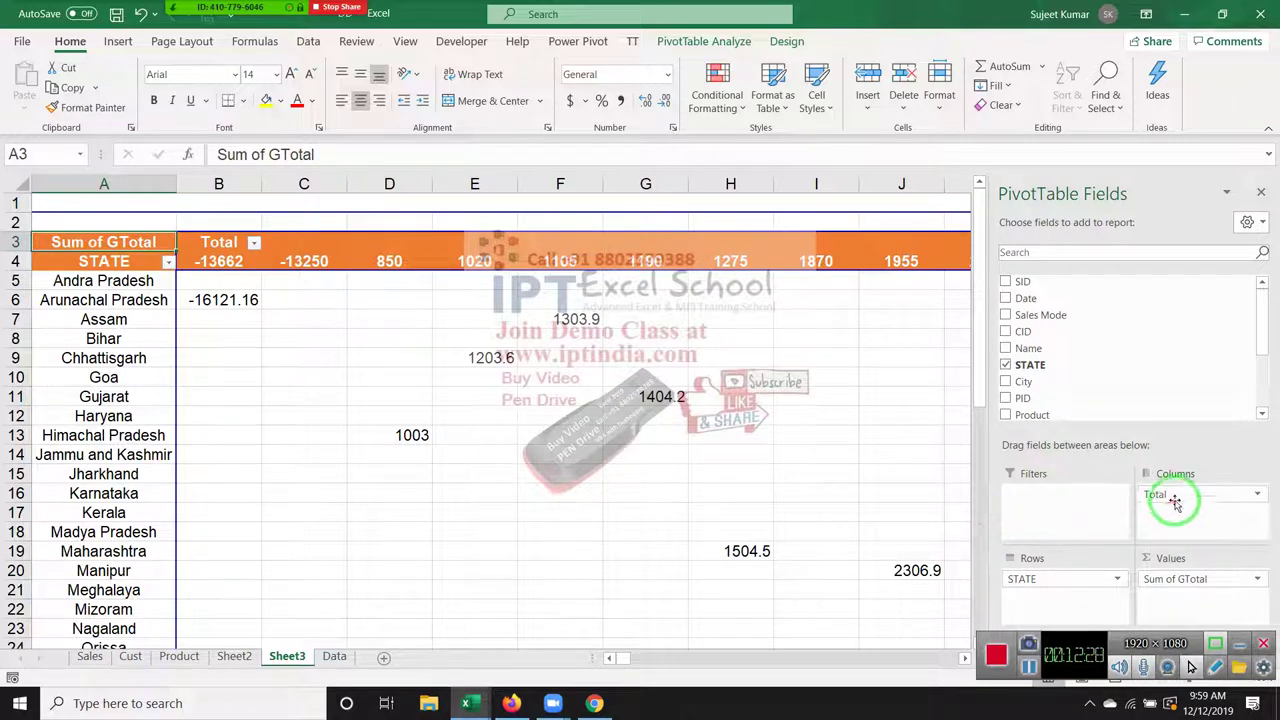
{"action": "mouse_move", "coordinate": [1165, 494]}
{"action": "left_mouse_down"}
{"action": "mouse_move", "coordinate": [1120, 368]}
{"action": "mouse_move", "coordinate": [1158, 505]}
{"action": "left_mouse_up"}
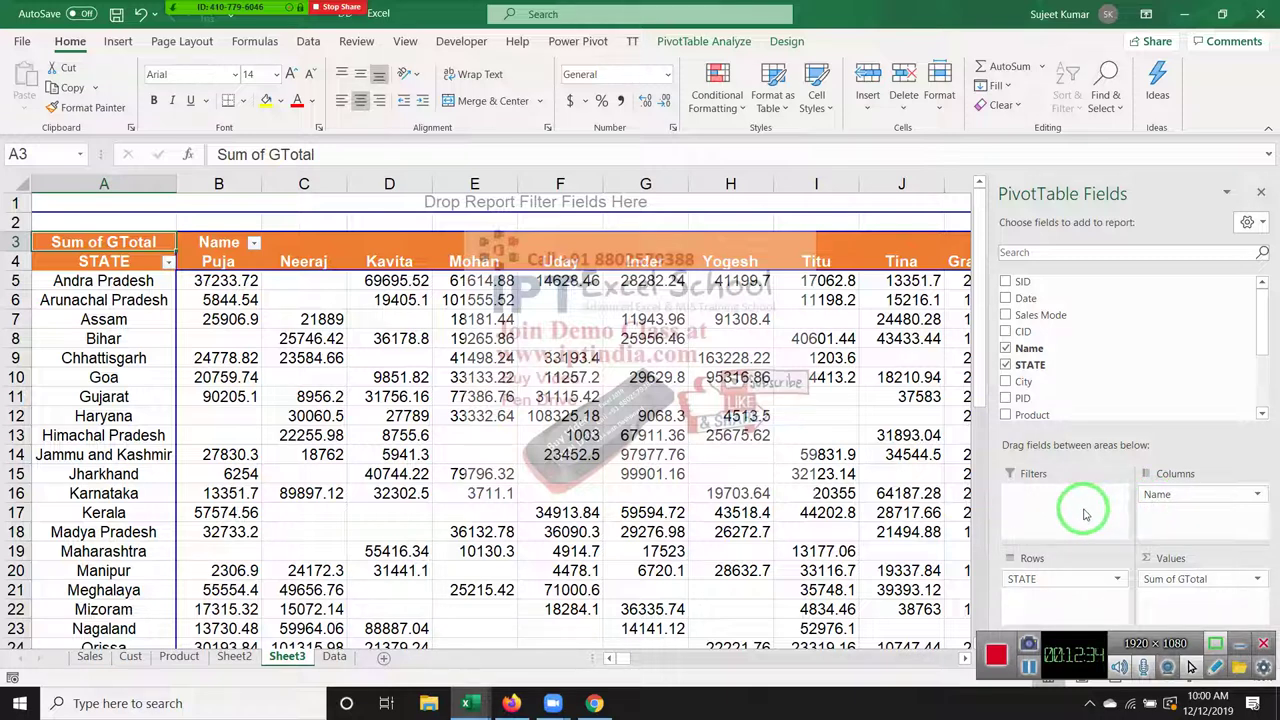
{"action": "left_click_drag", "start_coordinate": [1155, 494], "coordinate": [1080, 512]}
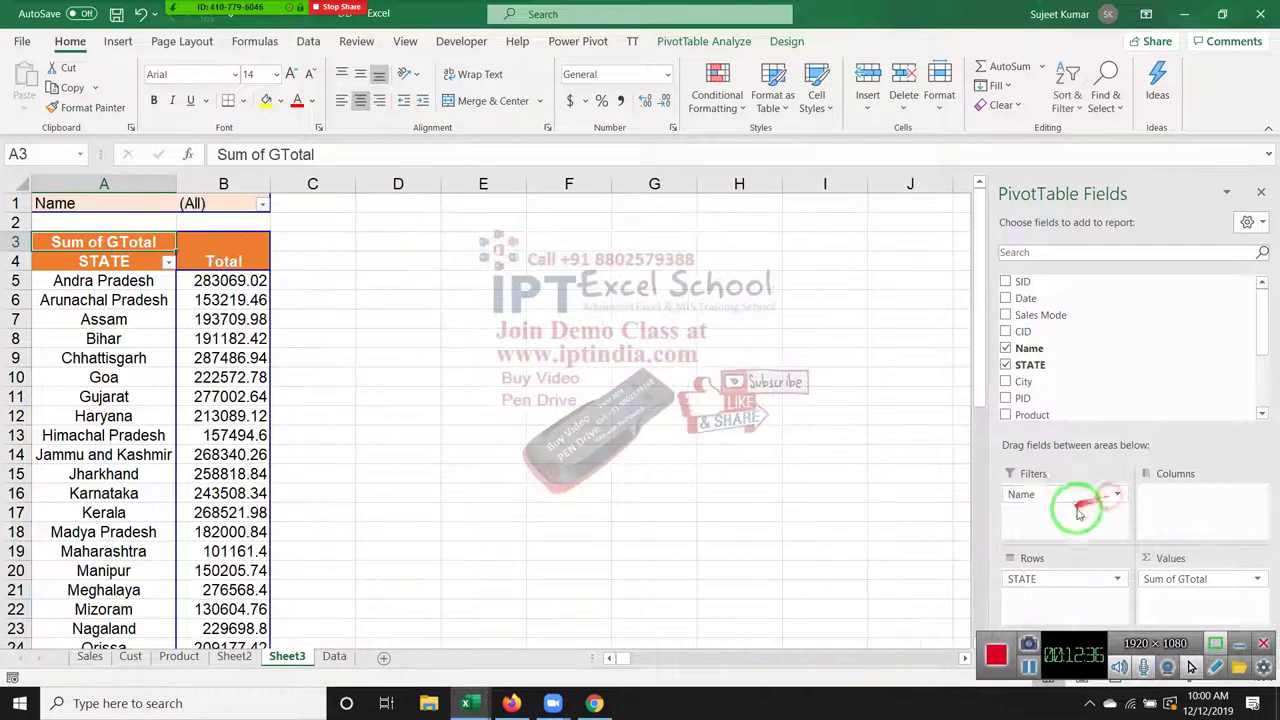
Step: Sort states by total largest to smallest, putting Telagana 313734.86 first
{"action": "left_click", "coordinate": [248, 338]}
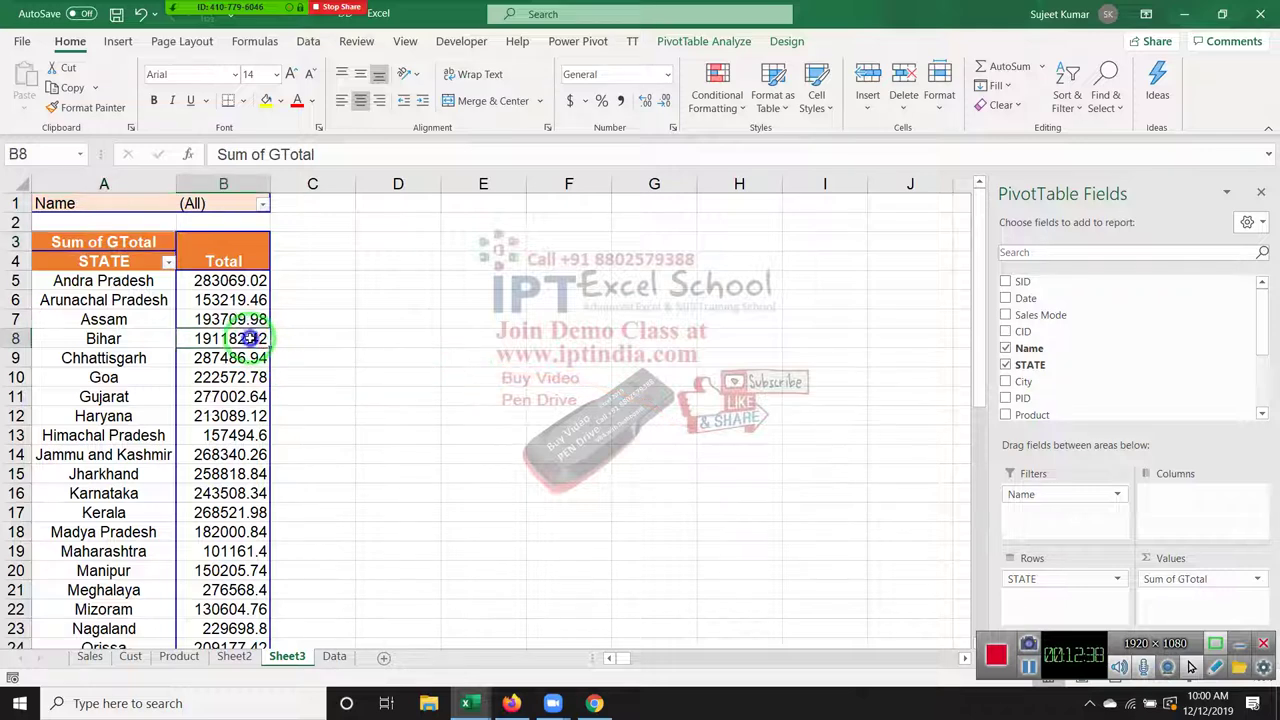
{"action": "right_click", "coordinate": [248, 338]}
{"action": "mouse_move", "coordinate": [329, 454]}
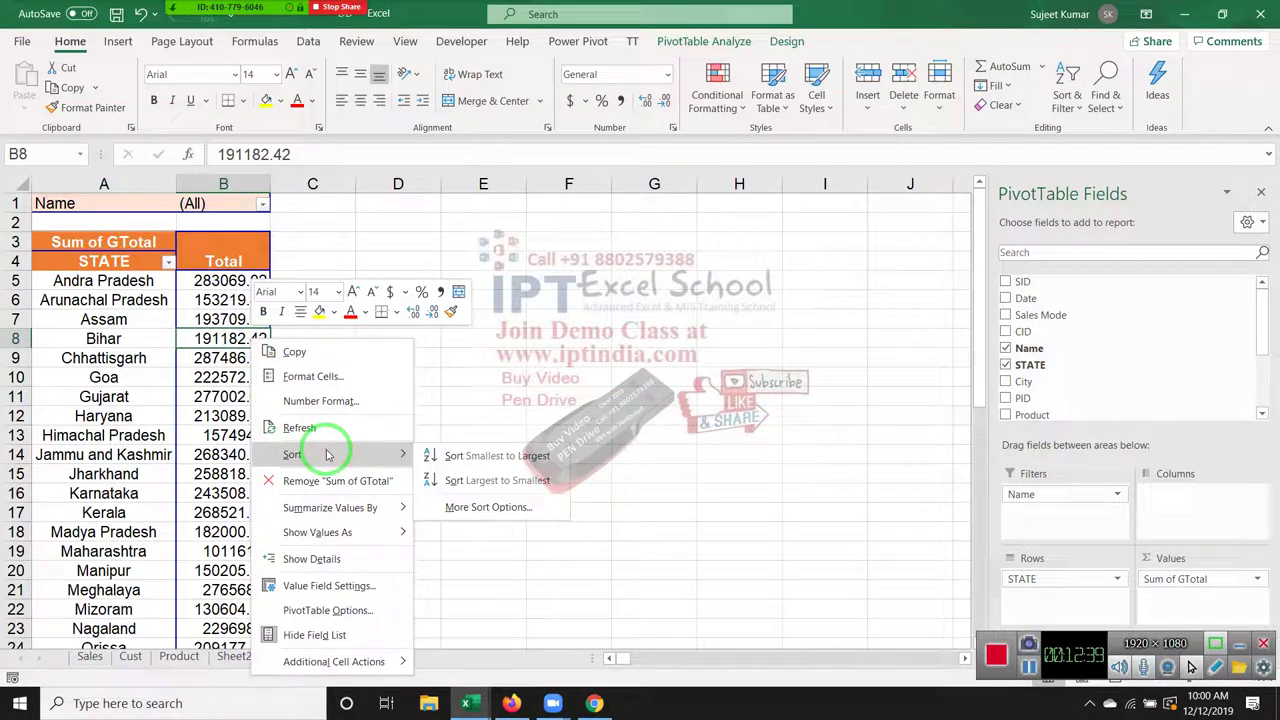
{"action": "left_click", "coordinate": [440, 482]}
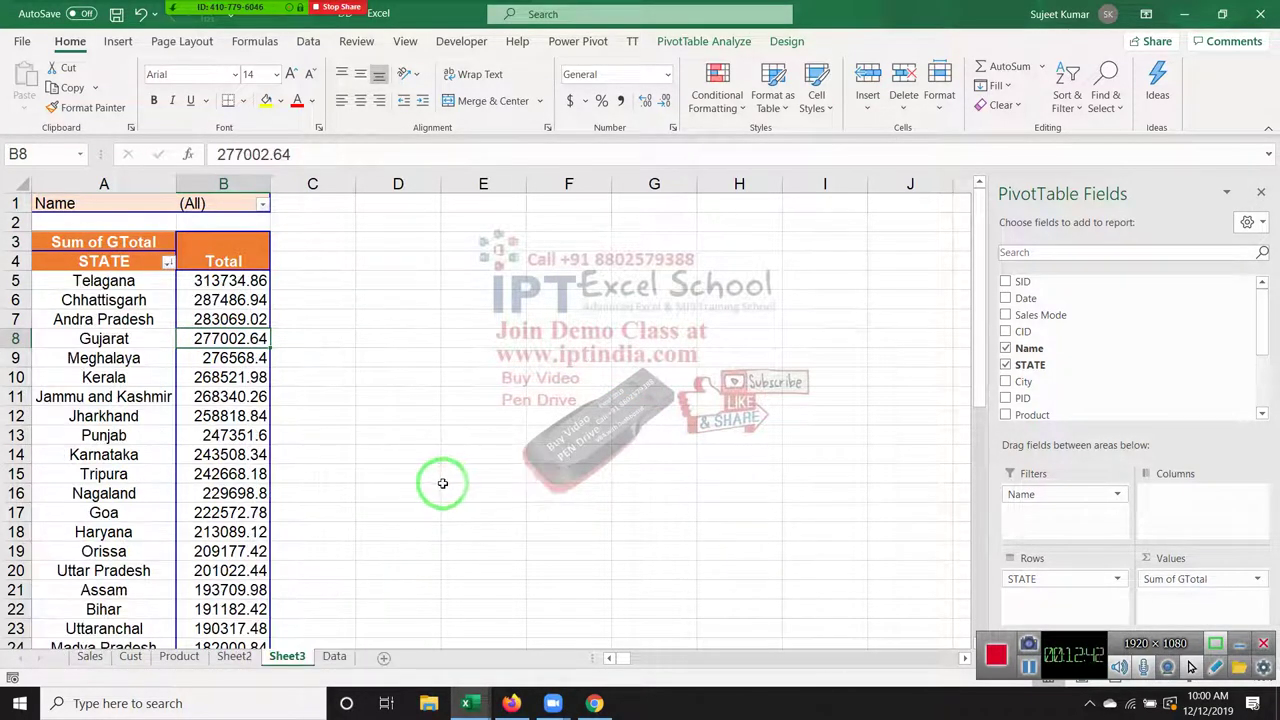
{"action": "left_click", "coordinate": [142, 323]}
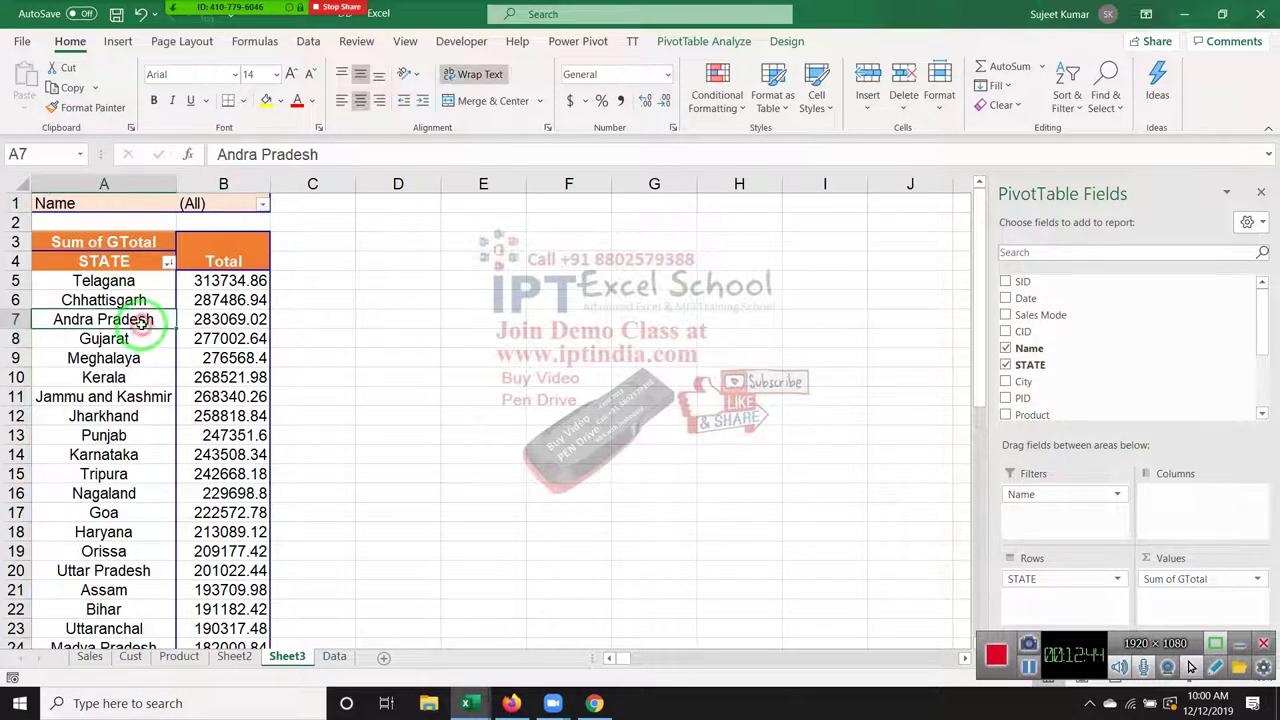
{"action": "right_click", "coordinate": [142, 323]}
{"action": "mouse_move", "coordinate": [184, 391]}
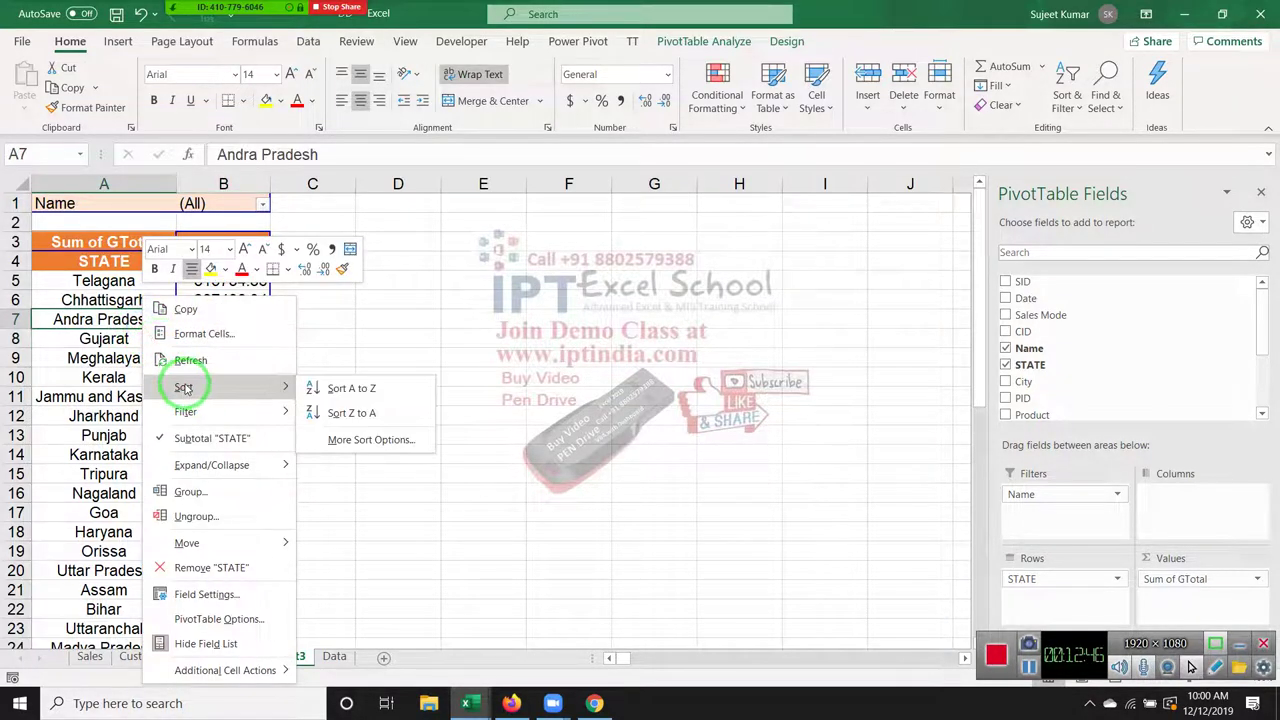
{"action": "left_click", "coordinate": [335, 322]}
{"action": "left_click", "coordinate": [255, 319]}
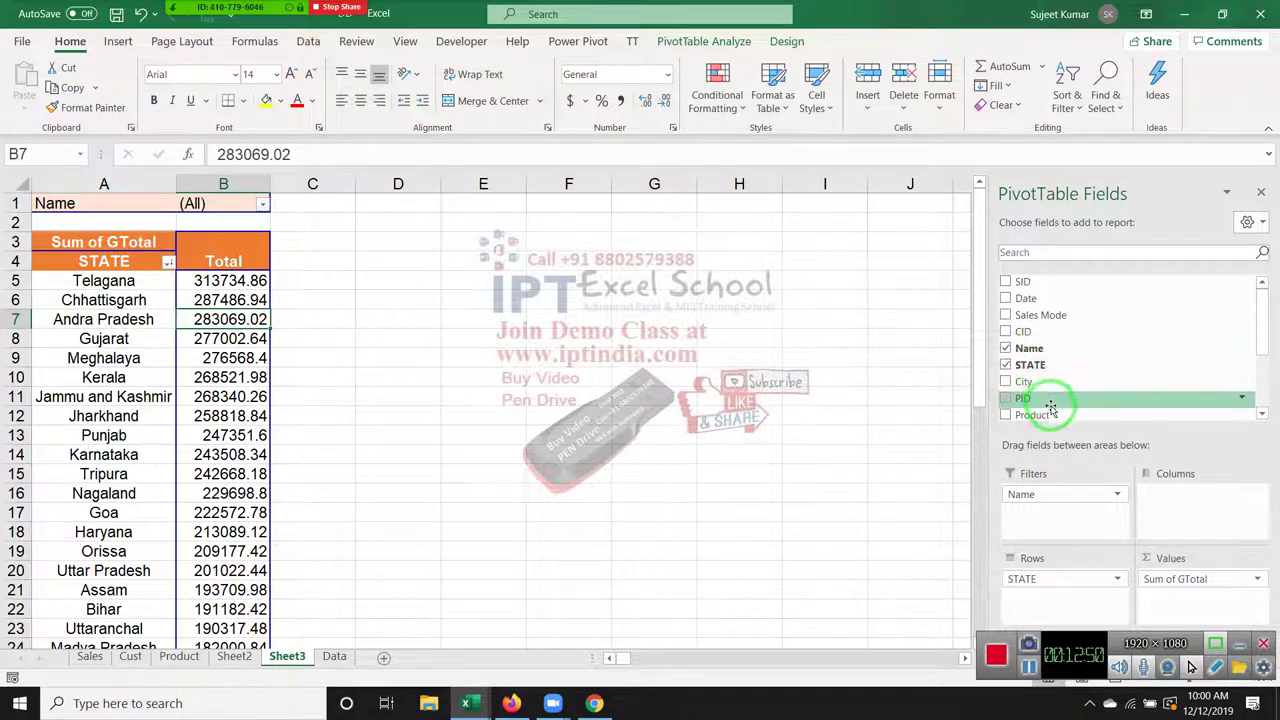
Step: Add Product as the column field and sort states by MB values, smallest to largest
{"action": "left_click_drag", "start_coordinate": [1050, 410], "coordinate": [1166, 502]}
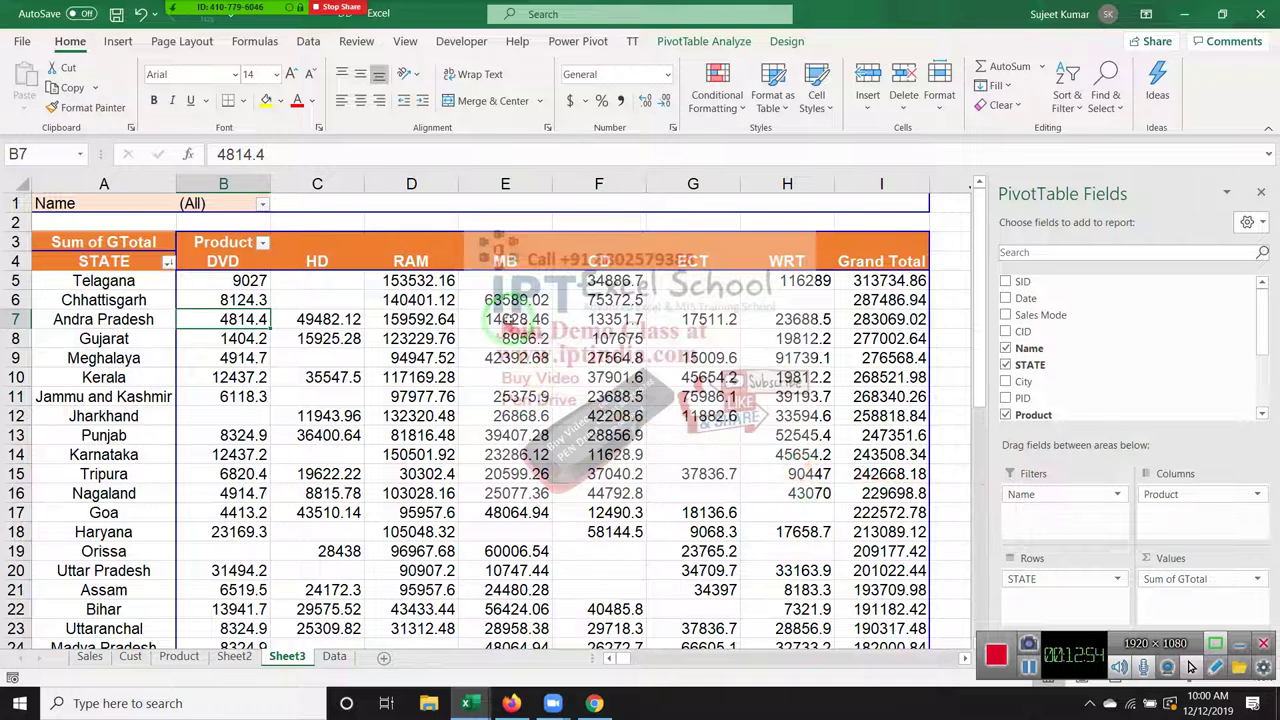
{"action": "left_click", "coordinate": [510, 320]}
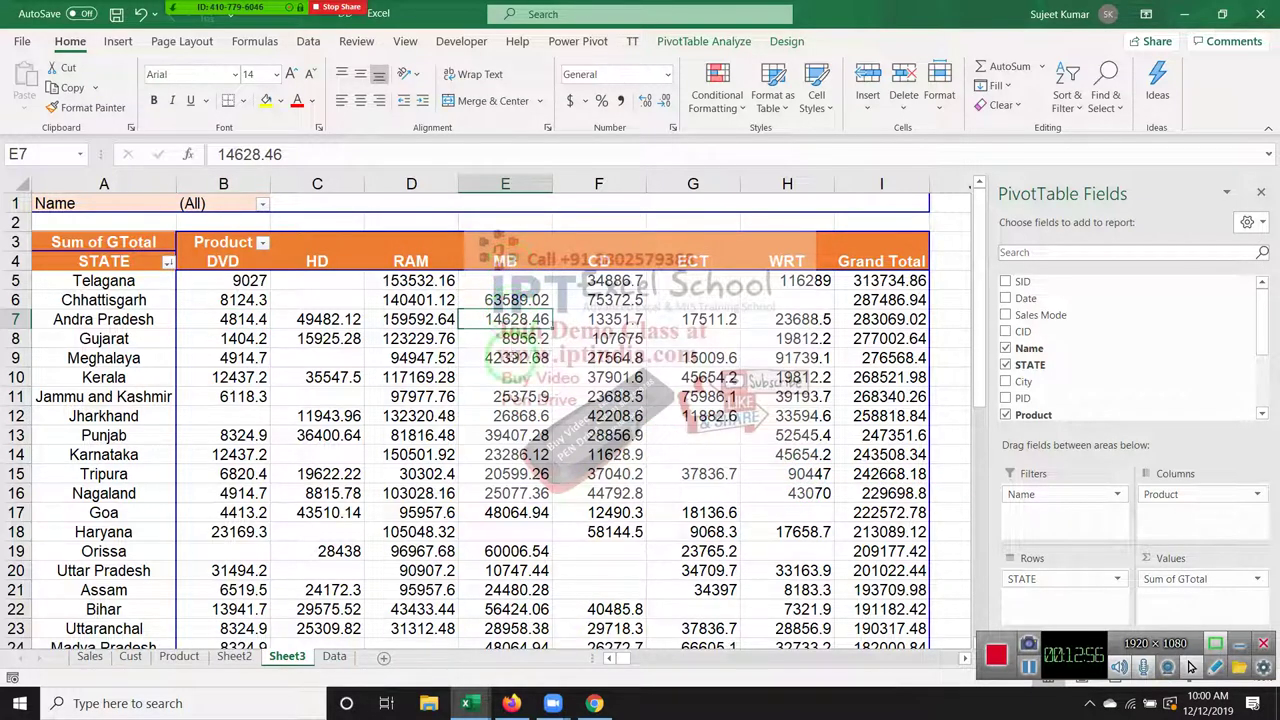
{"action": "right_click", "coordinate": [515, 318]}
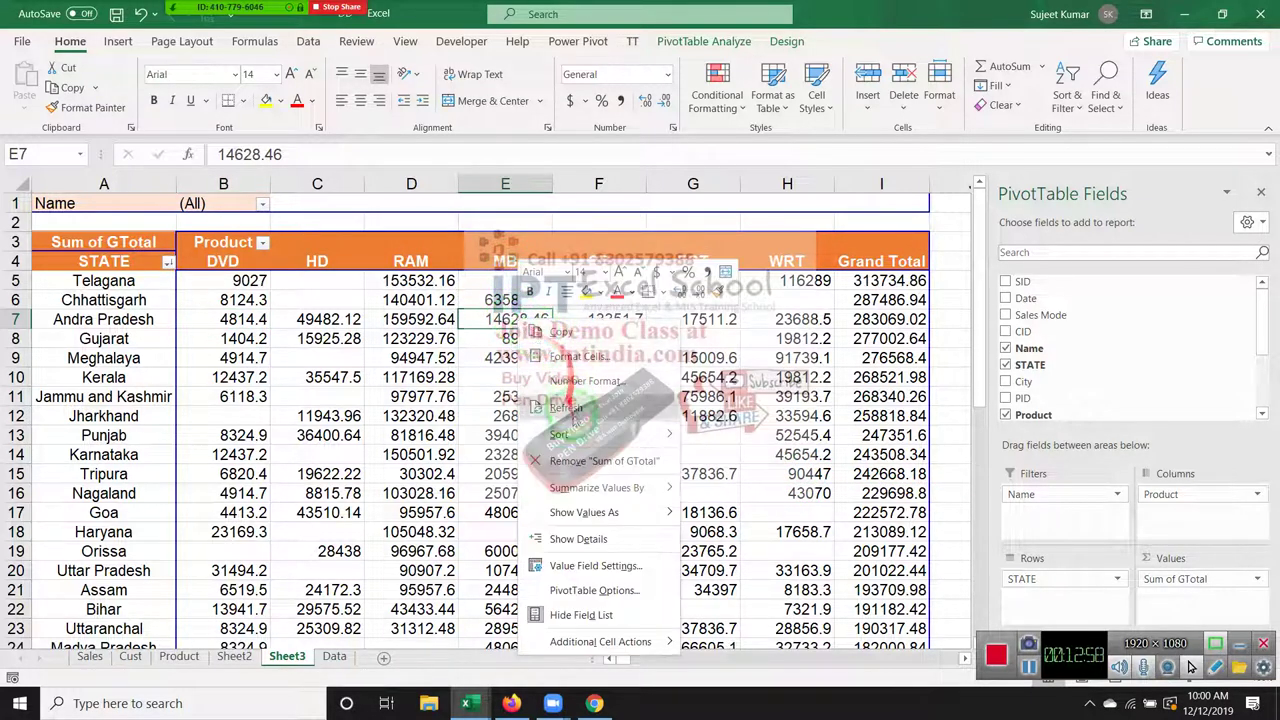
{"action": "mouse_move", "coordinate": [620, 434]}
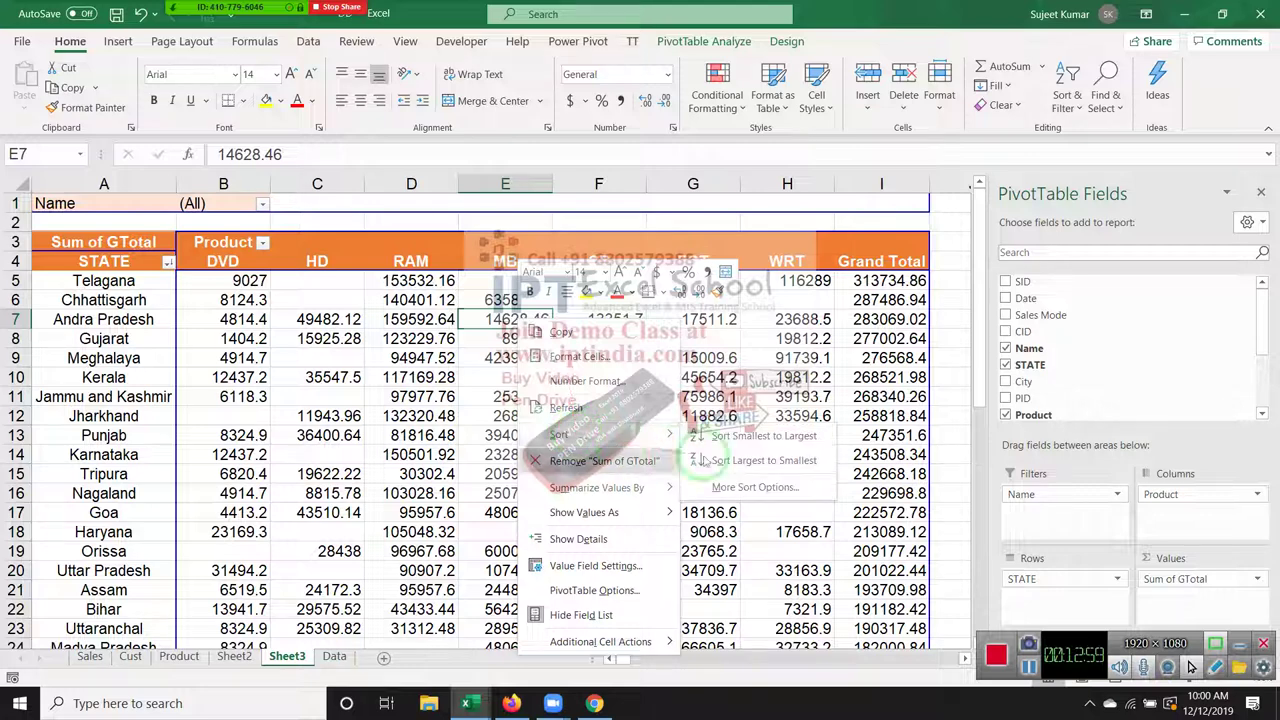
{"action": "left_click", "coordinate": [750, 438]}
{"action": "scroll", "coordinate": [577, 423], "scroll_direction": "down", "scroll_amount": 5}
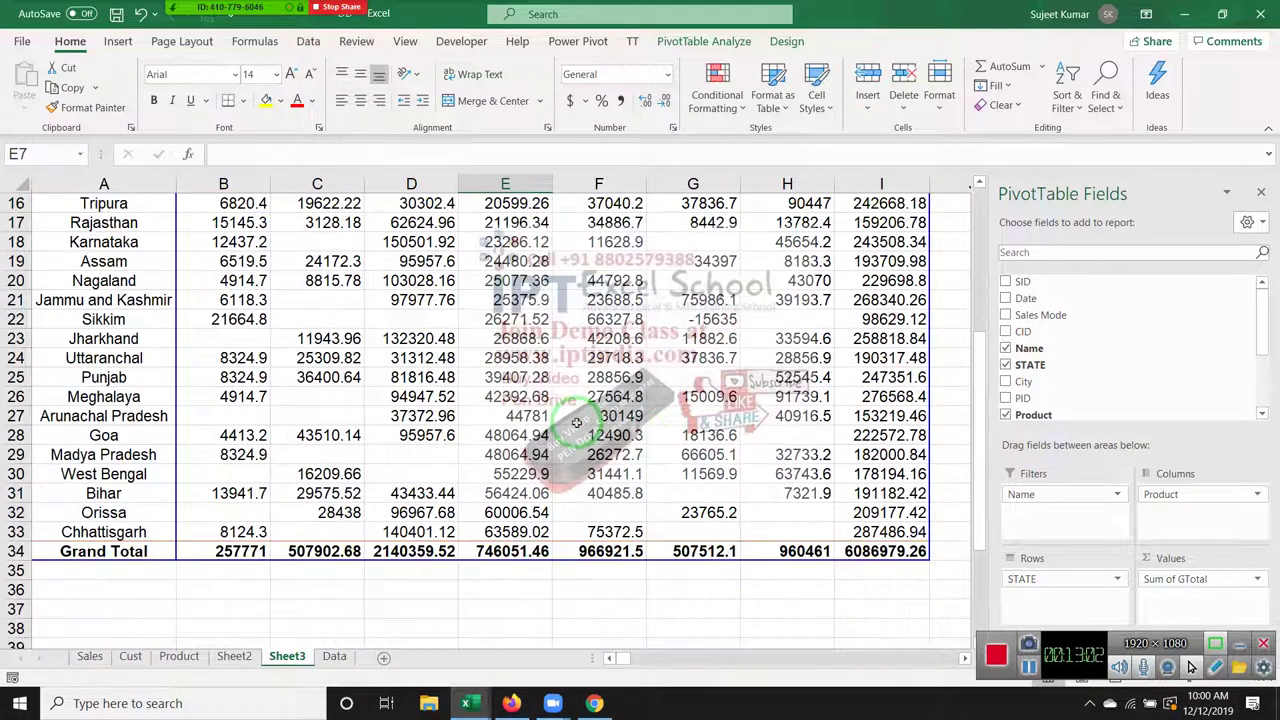
{"action": "scroll", "coordinate": [577, 423], "scroll_direction": "up", "scroll_amount": 5}
Step: Select the top states' empty MB cells and the Chhattisgarh row's values
{"action": "left_click_drag", "start_coordinate": [505, 281], "coordinate": [527, 340]}
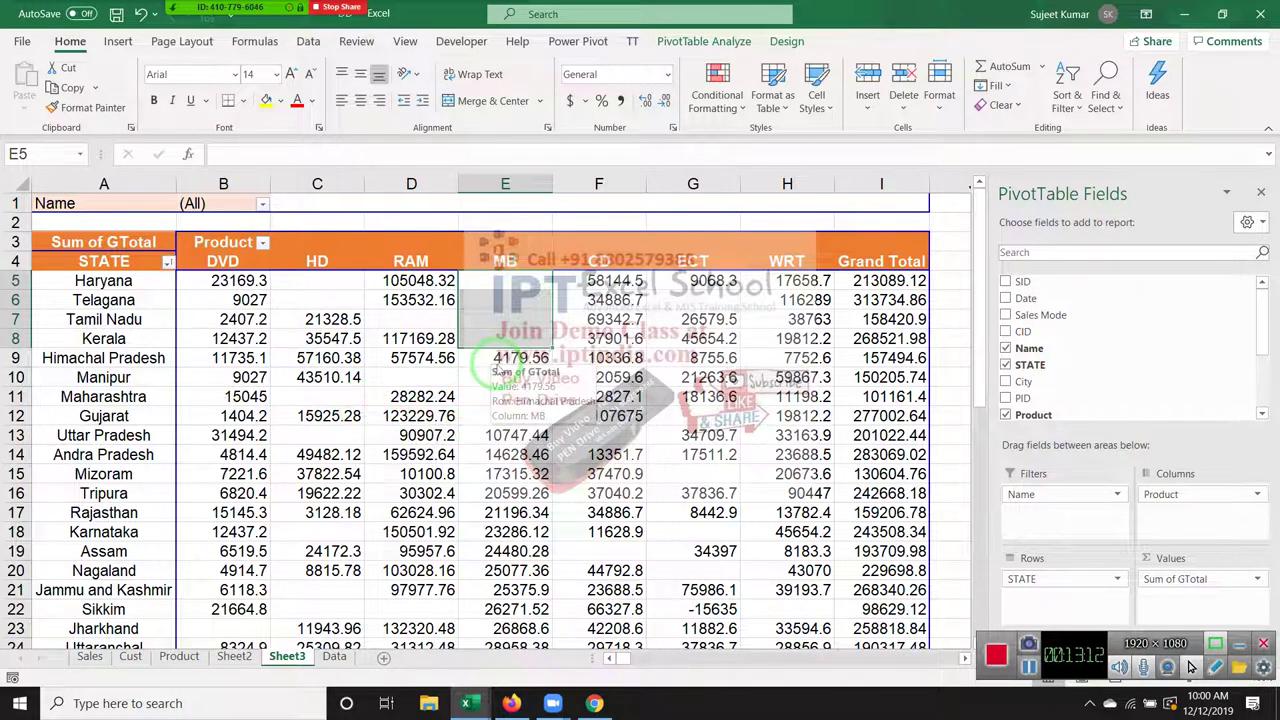
{"action": "scroll", "coordinate": [497, 470], "scroll_direction": "down", "scroll_amount": 4}
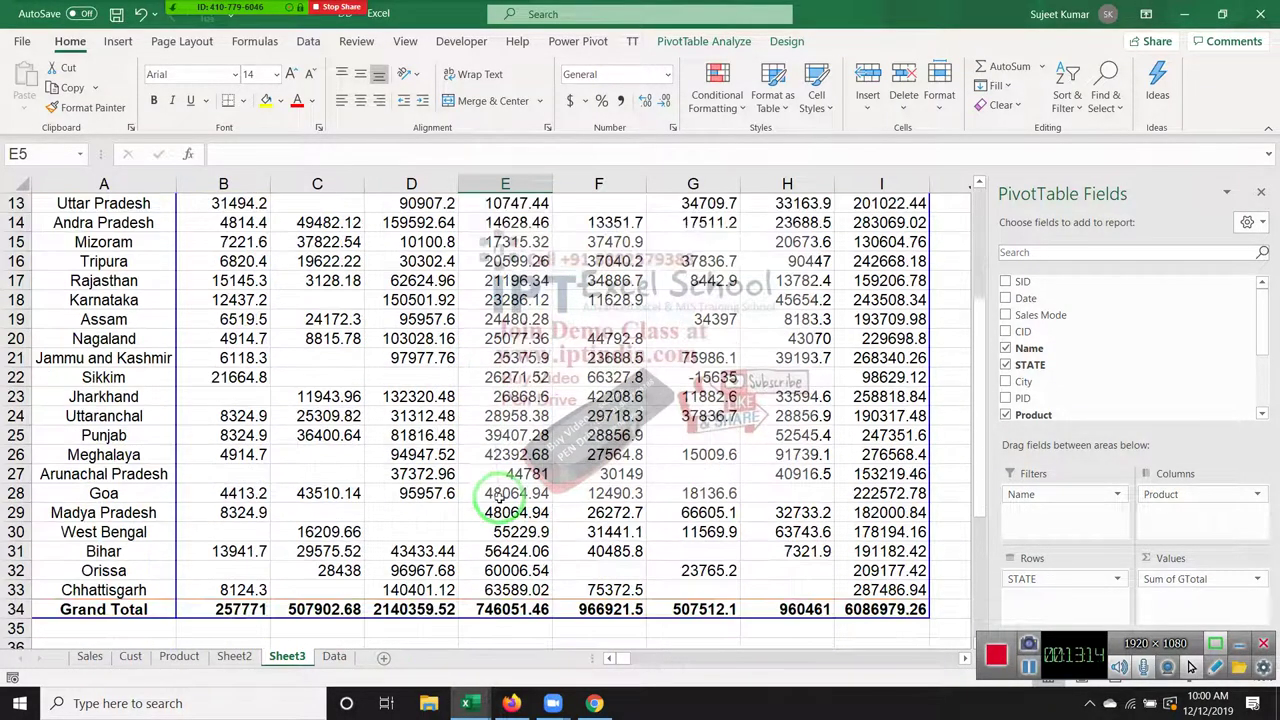
{"action": "left_click", "coordinate": [505, 590]}
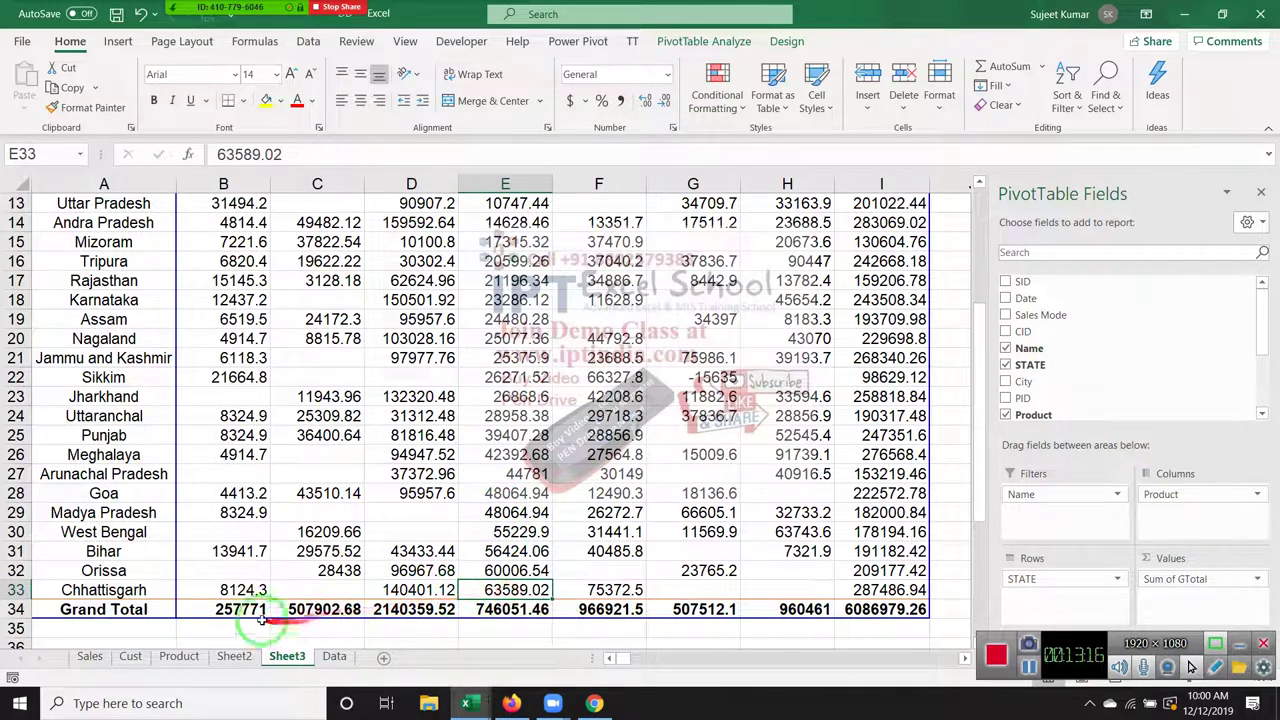
{"action": "left_click_drag", "start_coordinate": [223, 588], "coordinate": [880, 590]}
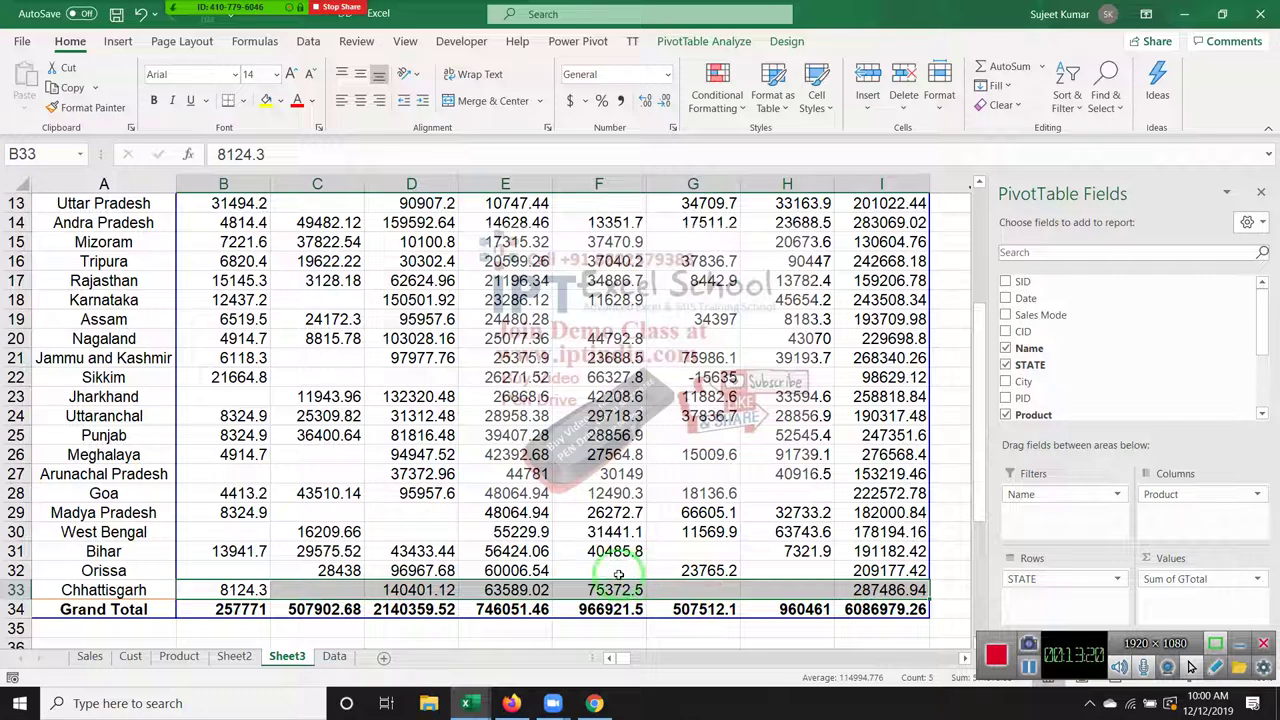
{"action": "right_click", "coordinate": [541, 594]}
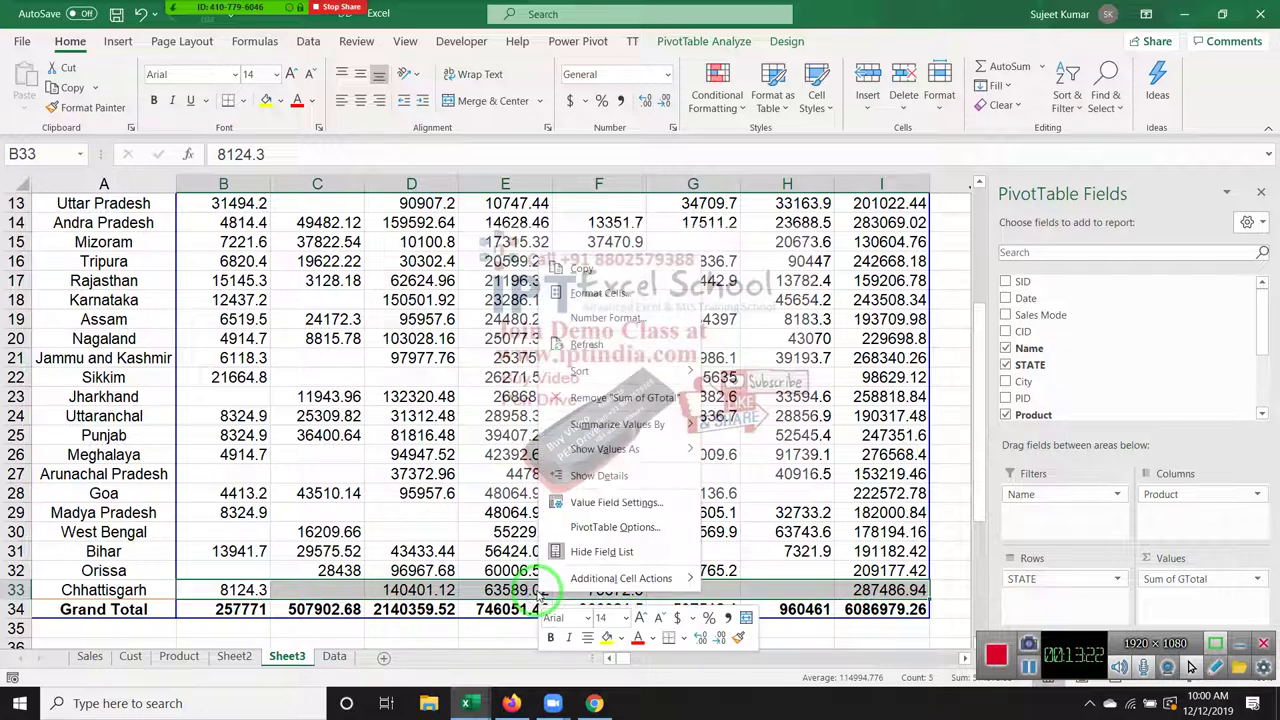
Step: Sort the product columns Z to A from the MB heading, giving WRT through DVD
{"action": "key", "text": "Escape"}
{"action": "left_click", "coordinate": [505, 418]}
{"action": "scroll", "coordinate": [508, 437], "scroll_direction": "up", "scroll_amount": 4}
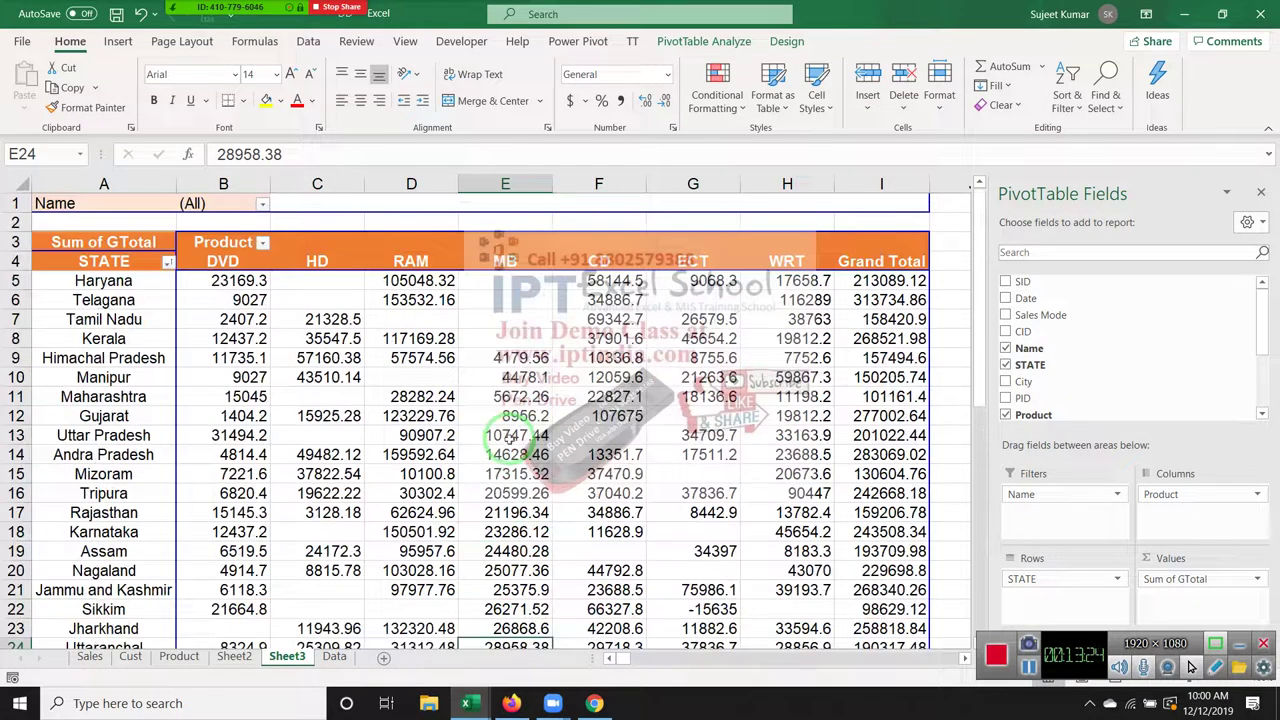
{"action": "left_click", "coordinate": [684, 261]}
{"action": "right_click", "coordinate": [688, 262]}
{"action": "mouse_move", "coordinate": [740, 356]}
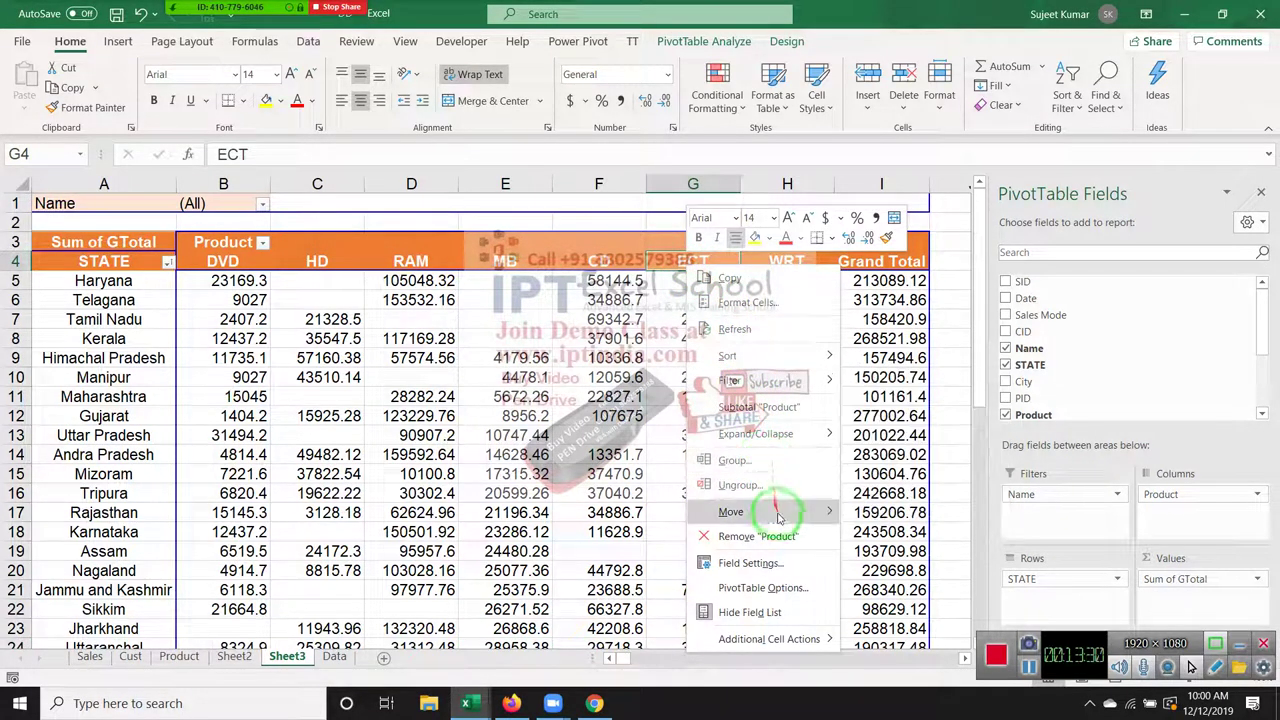
{"action": "mouse_move", "coordinate": [840, 362]}
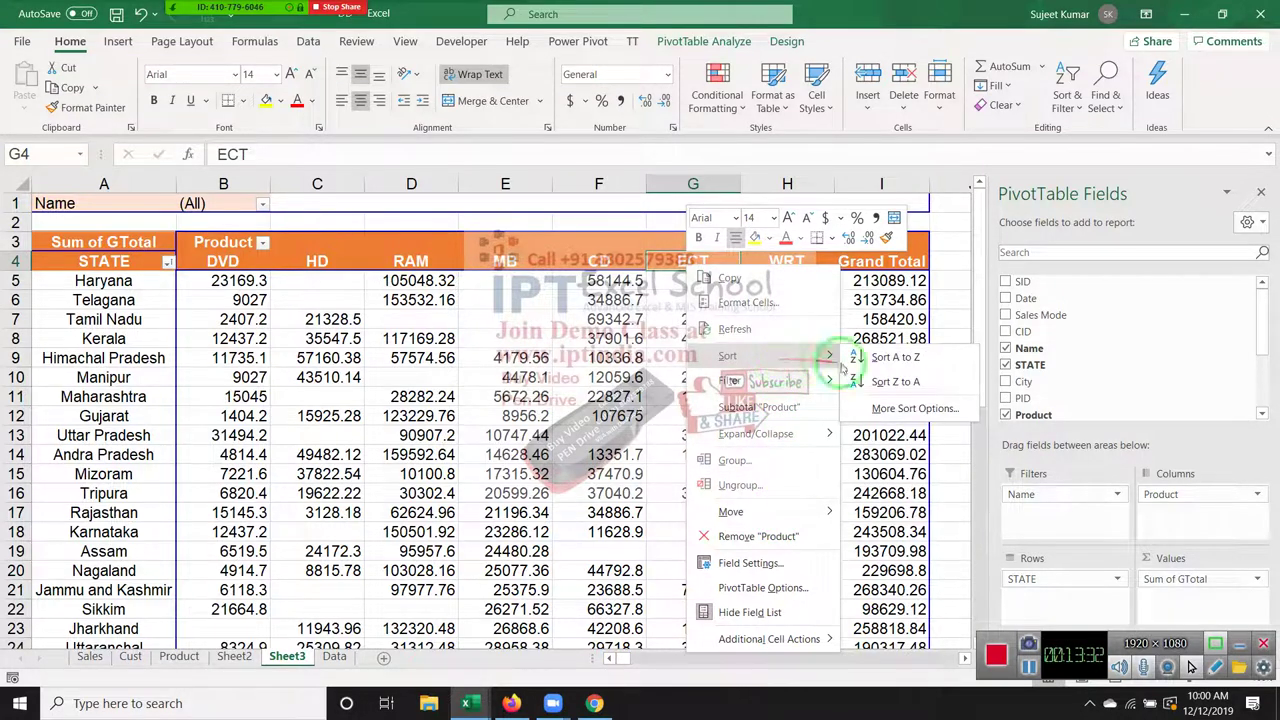
{"action": "key", "text": "Escape"}
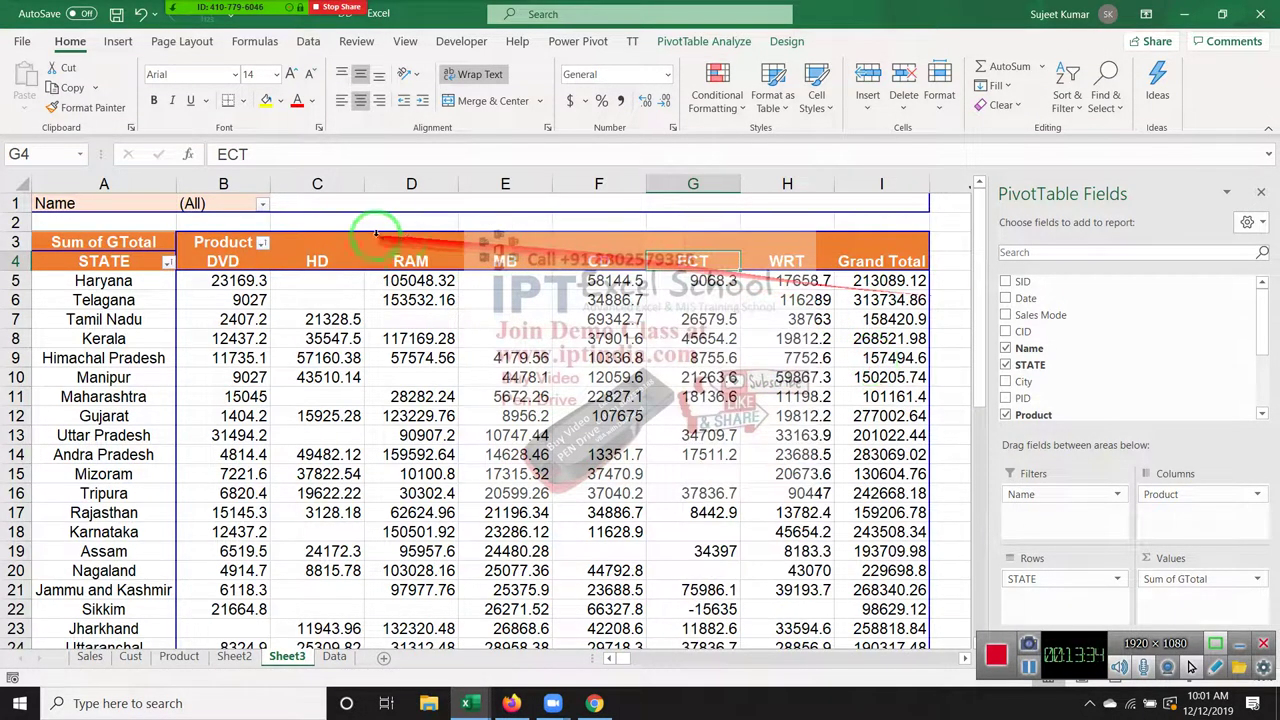
{"action": "right_click", "coordinate": [500, 262]}
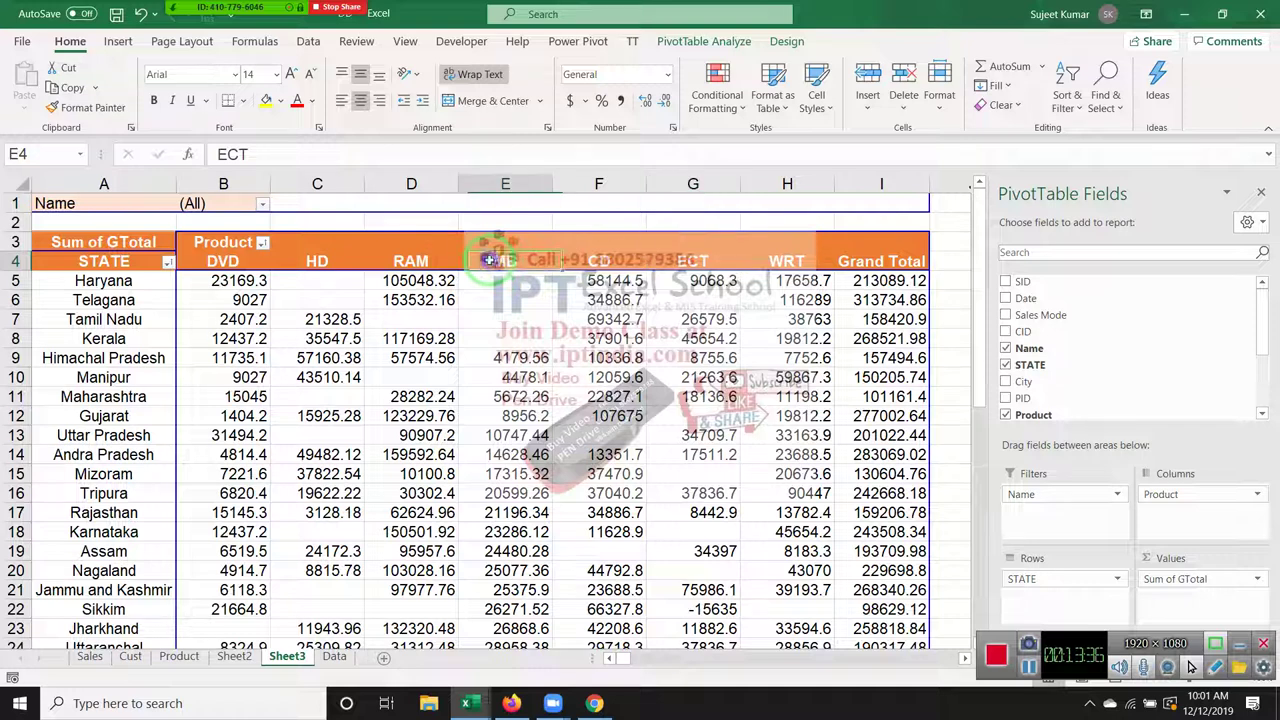
{"action": "mouse_move", "coordinate": [545, 352]}
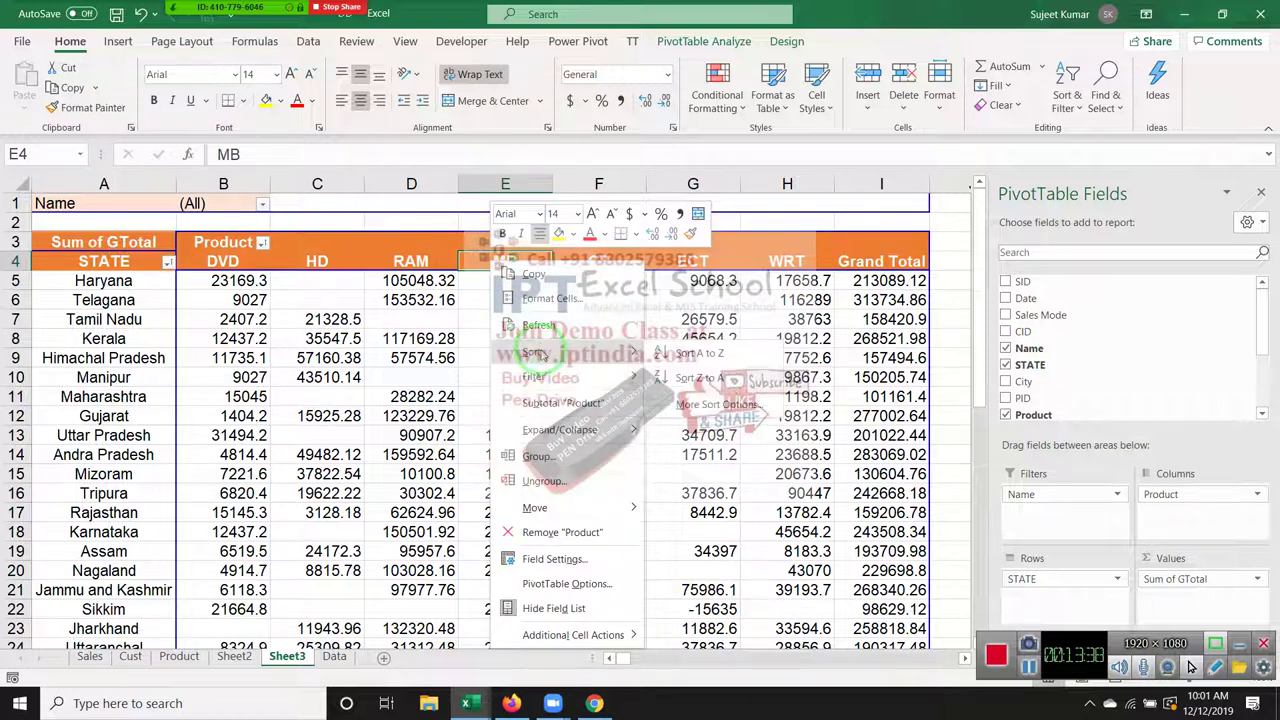
{"action": "left_click", "coordinate": [694, 388]}
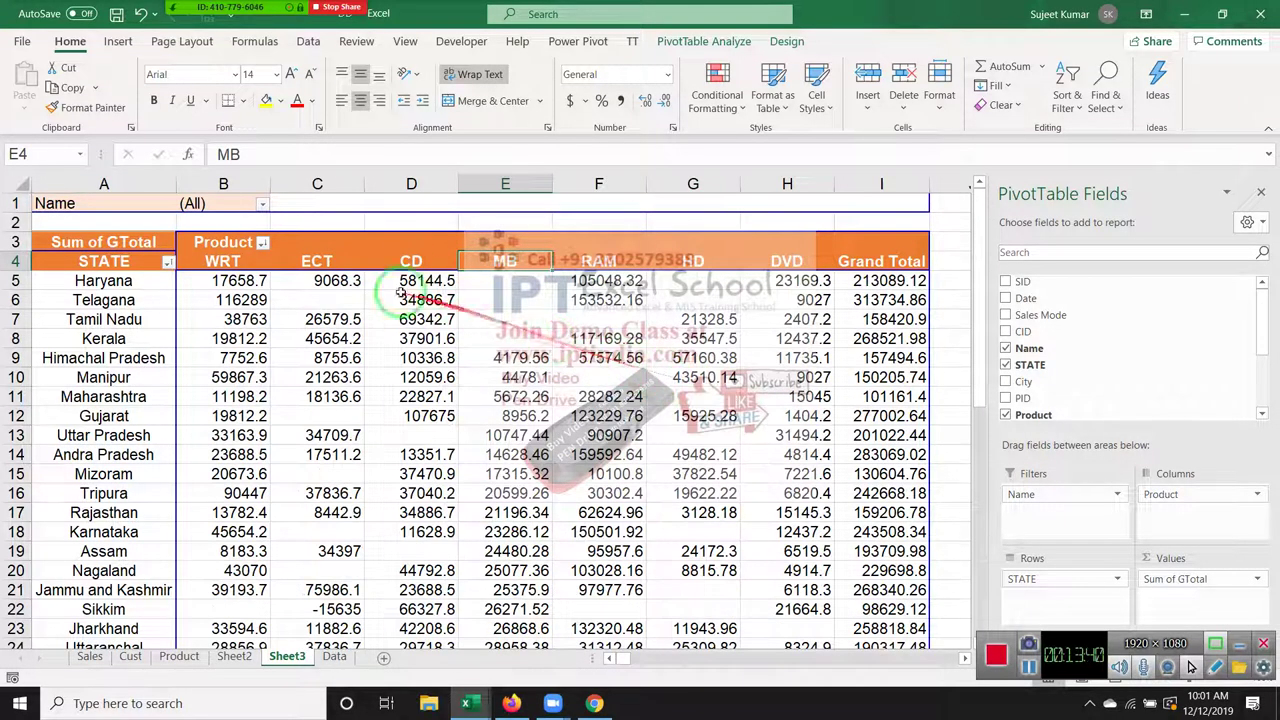
Step: Review columns B–G, then move STATE from Rows into the report filter
{"action": "left_click_drag", "start_coordinate": [252, 203], "coordinate": [657, 224]}
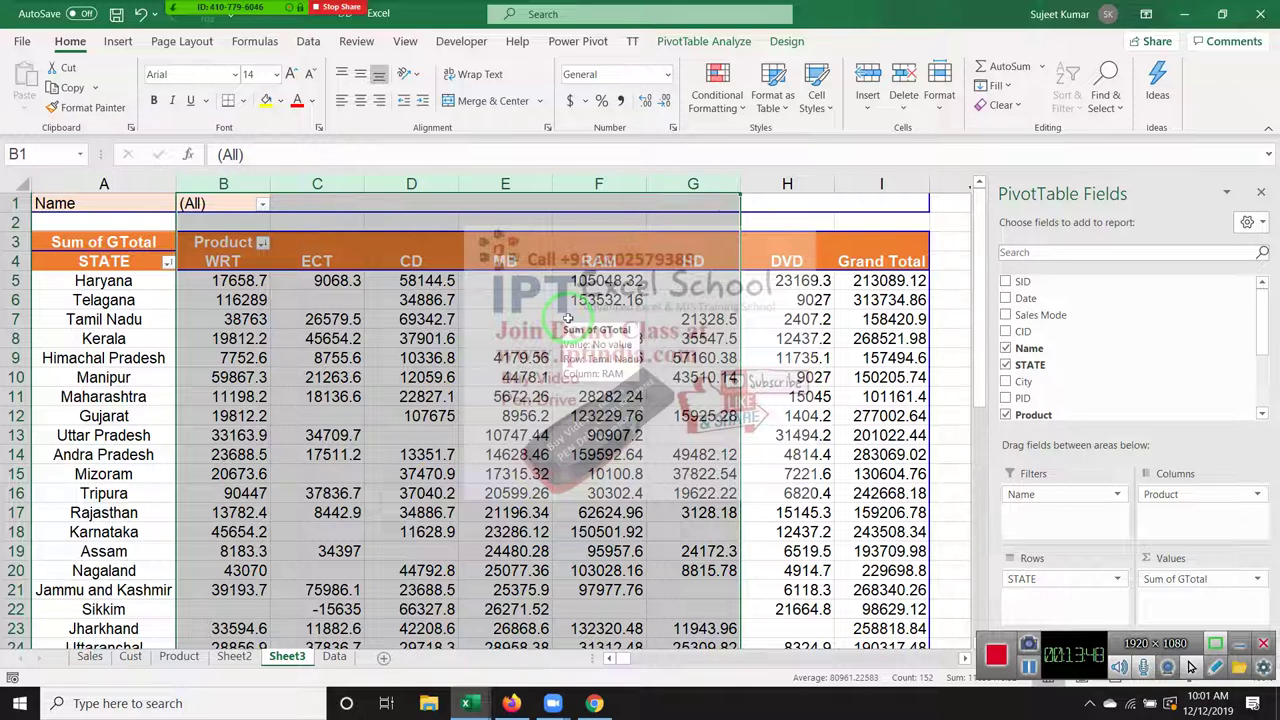
{"action": "left_click", "coordinate": [493, 320]}
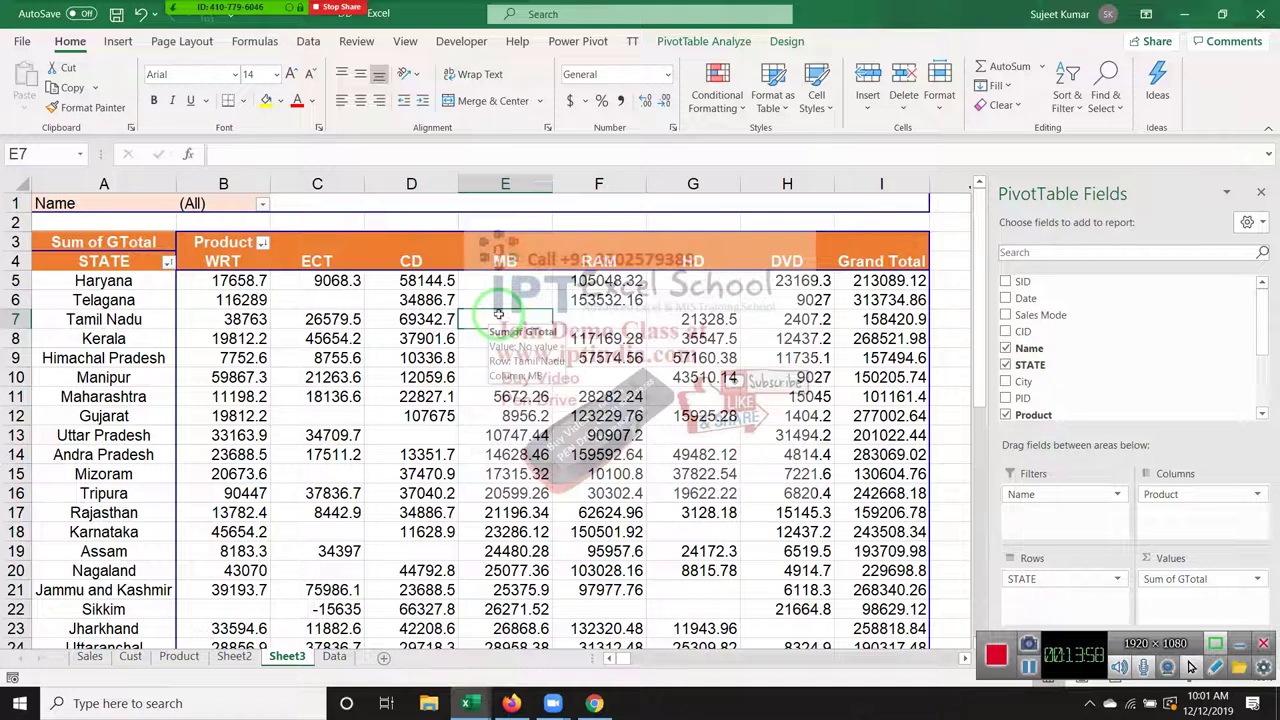
{"action": "mouse_move", "coordinate": [500, 313]}
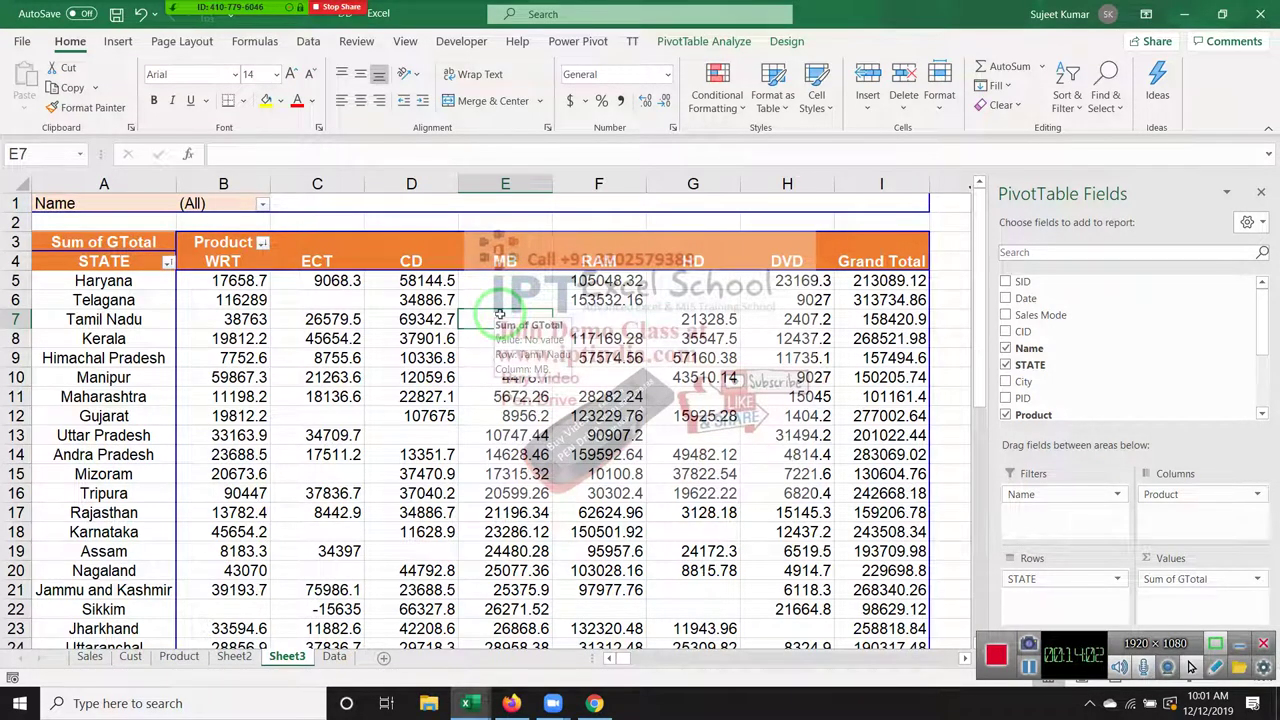
{"action": "left_click", "coordinate": [330, 280]}
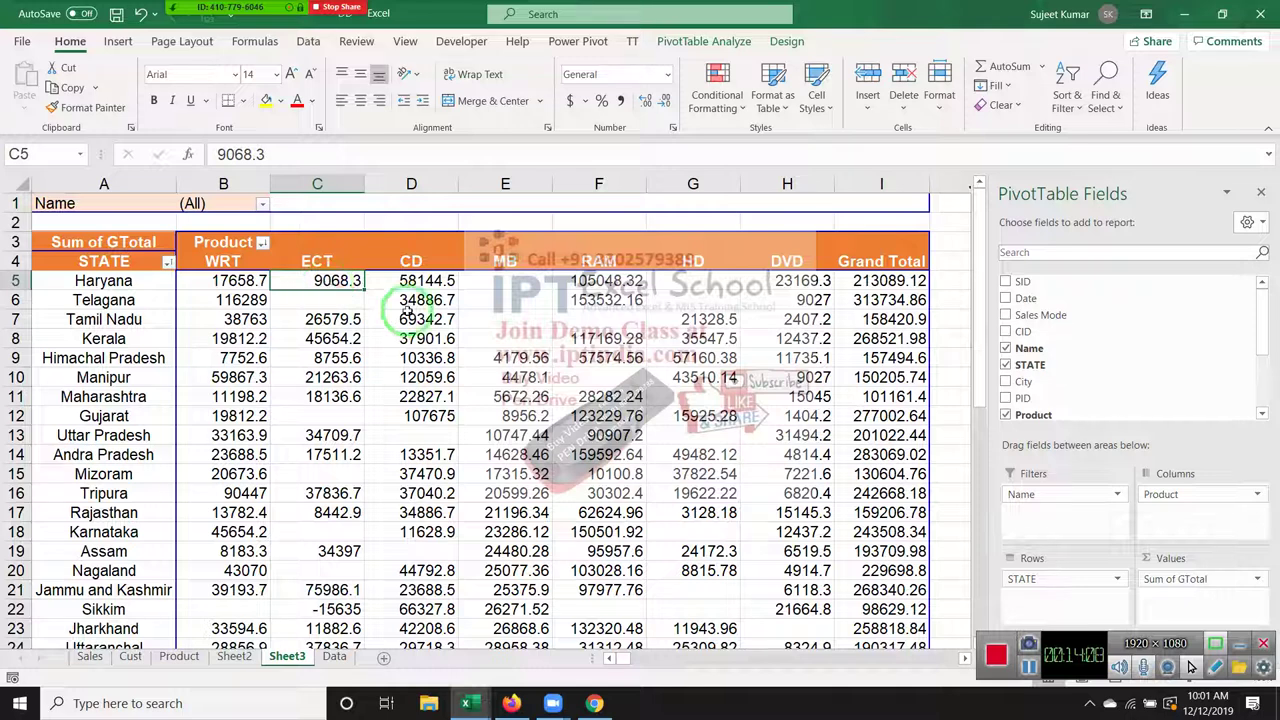
{"action": "mouse_move", "coordinate": [1055, 577]}
{"action": "left_mouse_down"}
{"action": "mouse_move", "coordinate": [1070, 510]}
{"action": "mouse_move", "coordinate": [1062, 582]}
{"action": "left_mouse_up"}
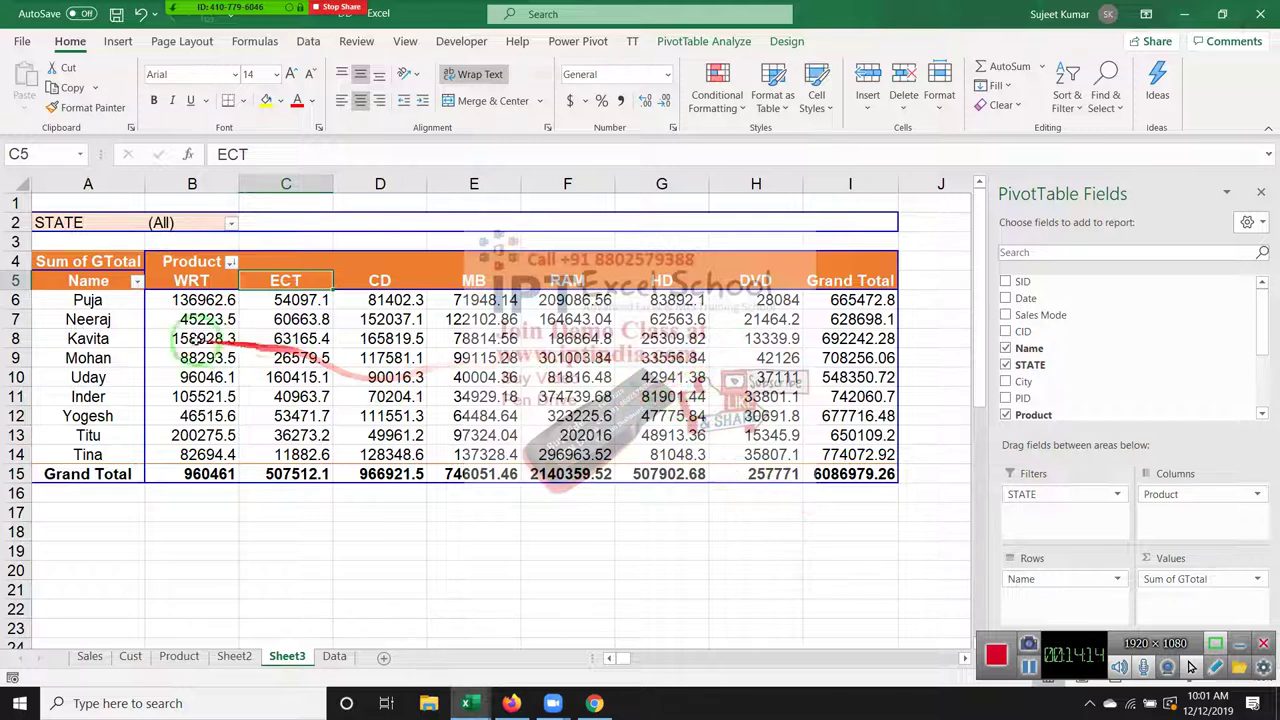
Step: Move Puja down one row, then move Puja to the end of the Name rows
{"action": "left_click", "coordinate": [125, 301]}
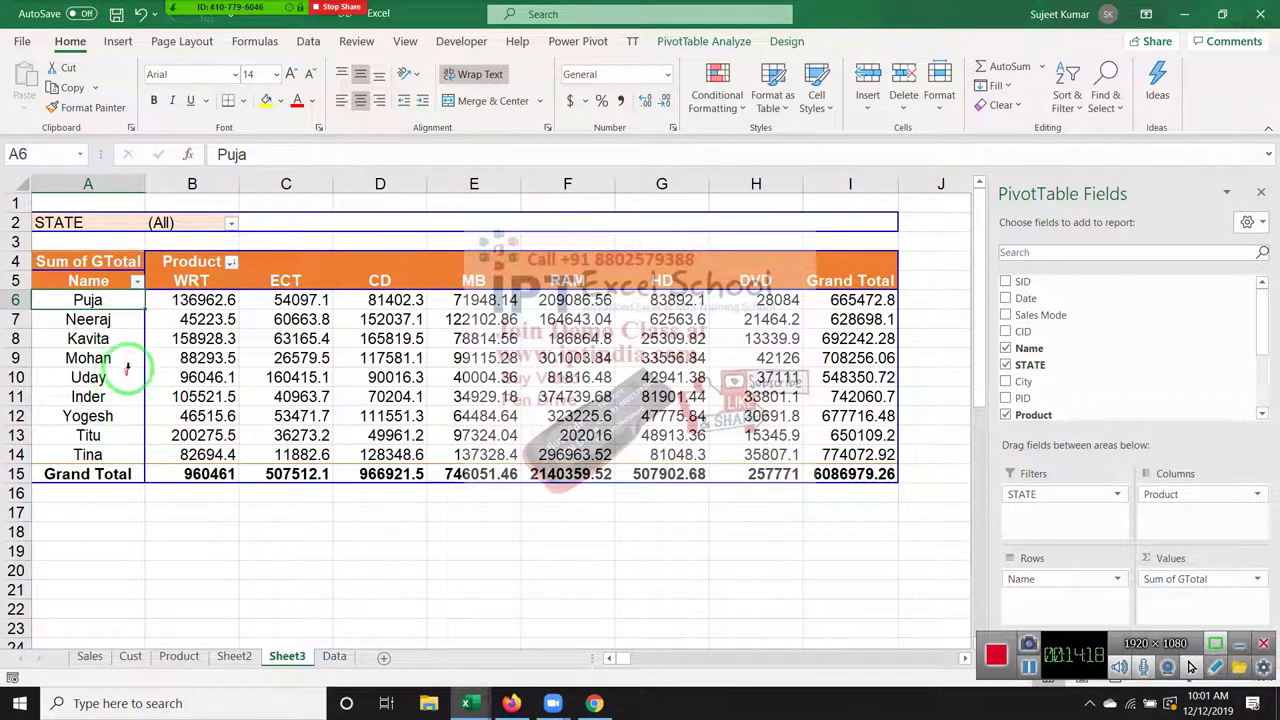
{"action": "right_click", "coordinate": [117, 302]}
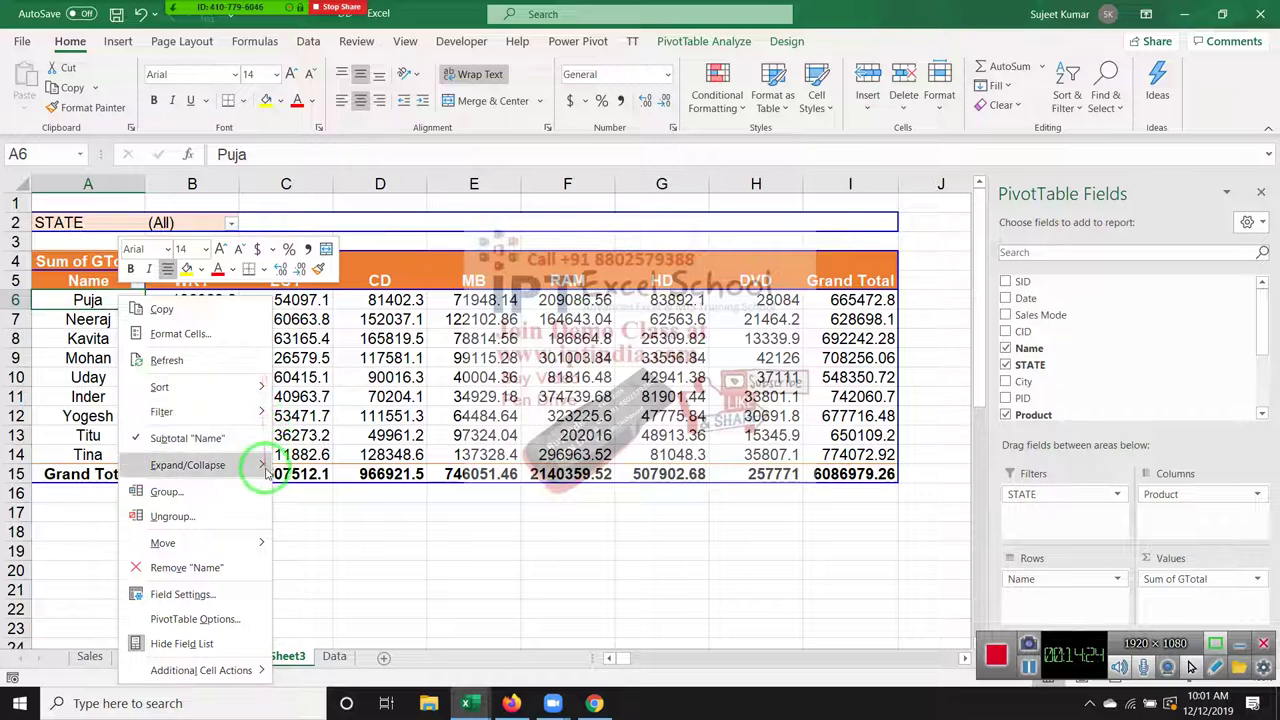
{"action": "mouse_move", "coordinate": [228, 548]}
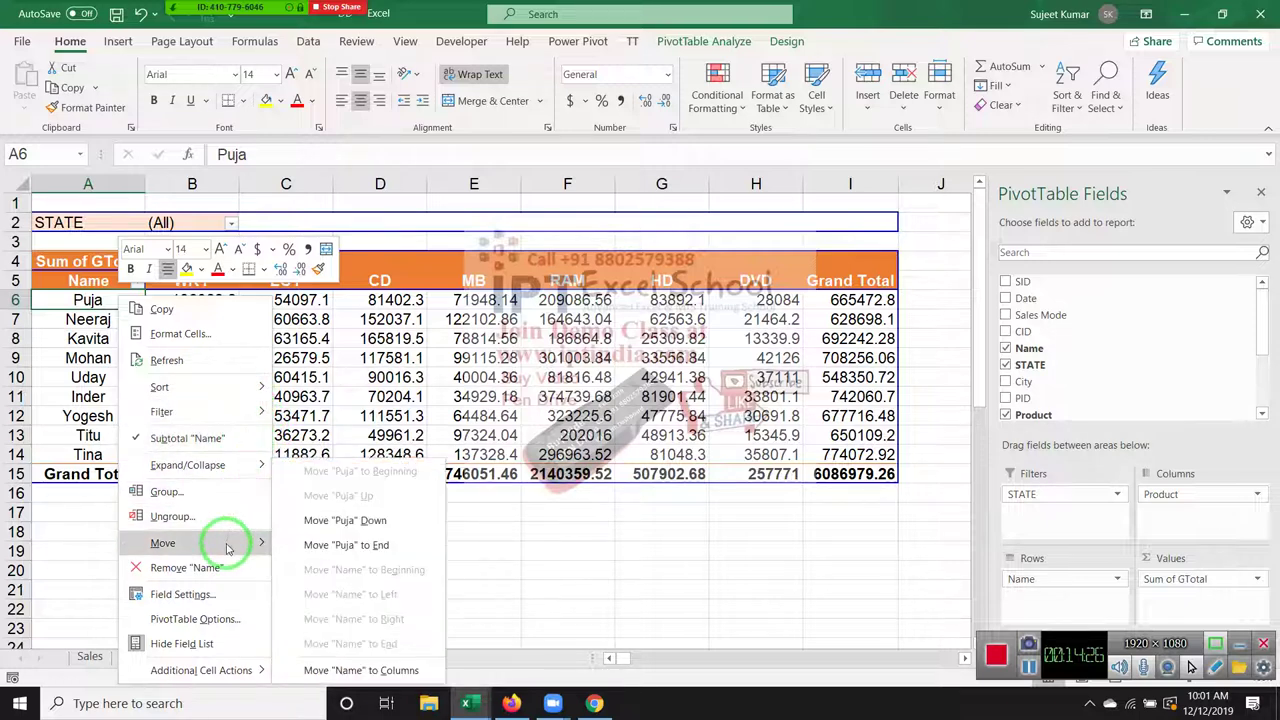
{"action": "left_click", "coordinate": [318, 524]}
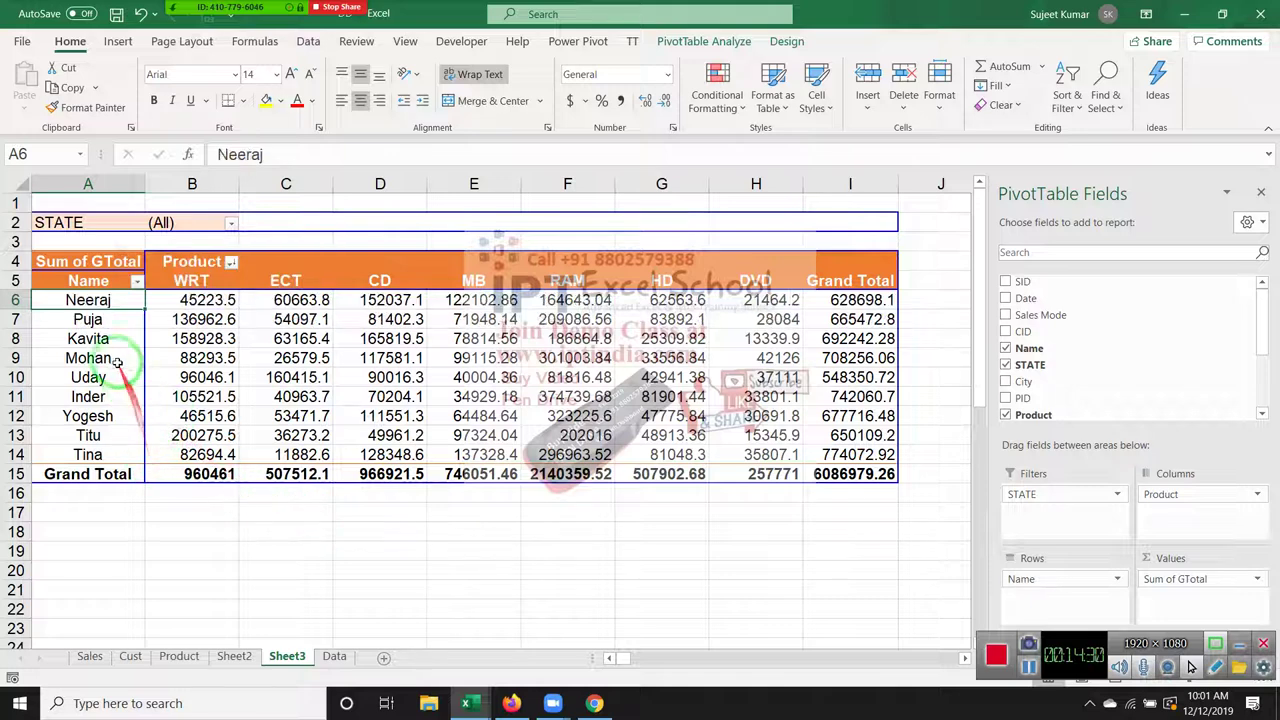
{"action": "left_click", "coordinate": [95, 319]}
{"action": "right_click", "coordinate": [100, 318]}
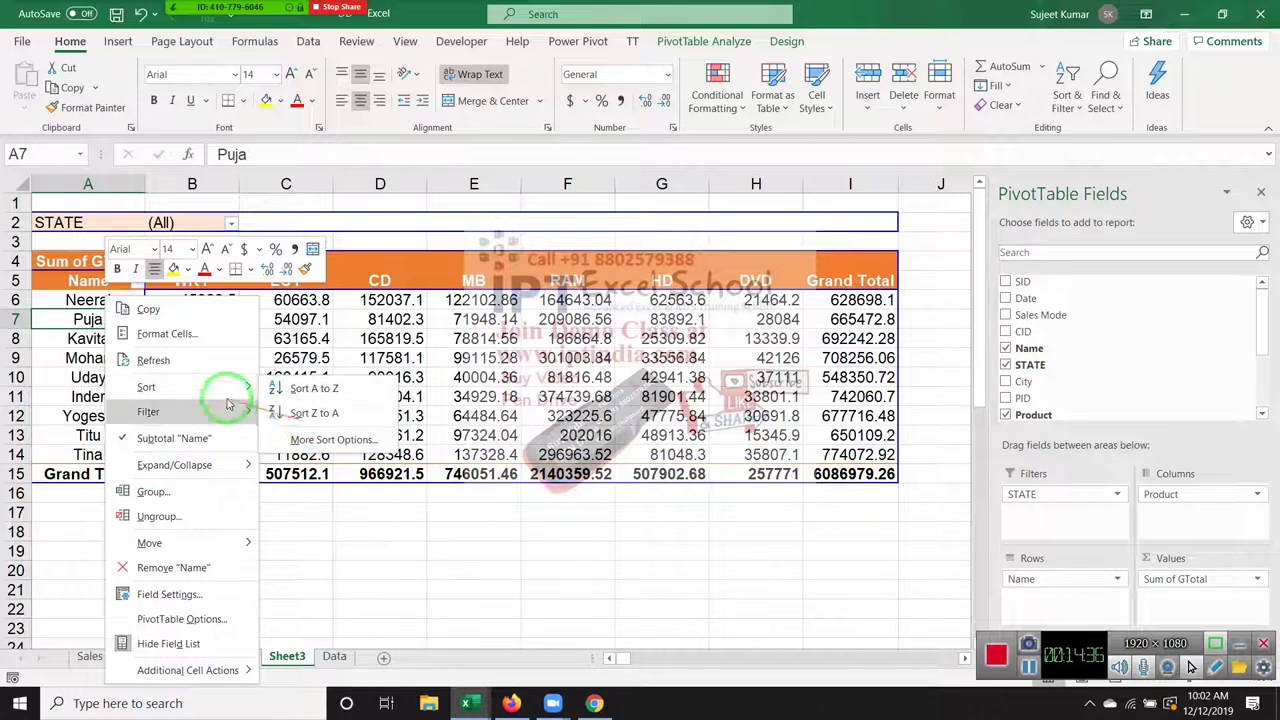
{"action": "mouse_move", "coordinate": [209, 543]}
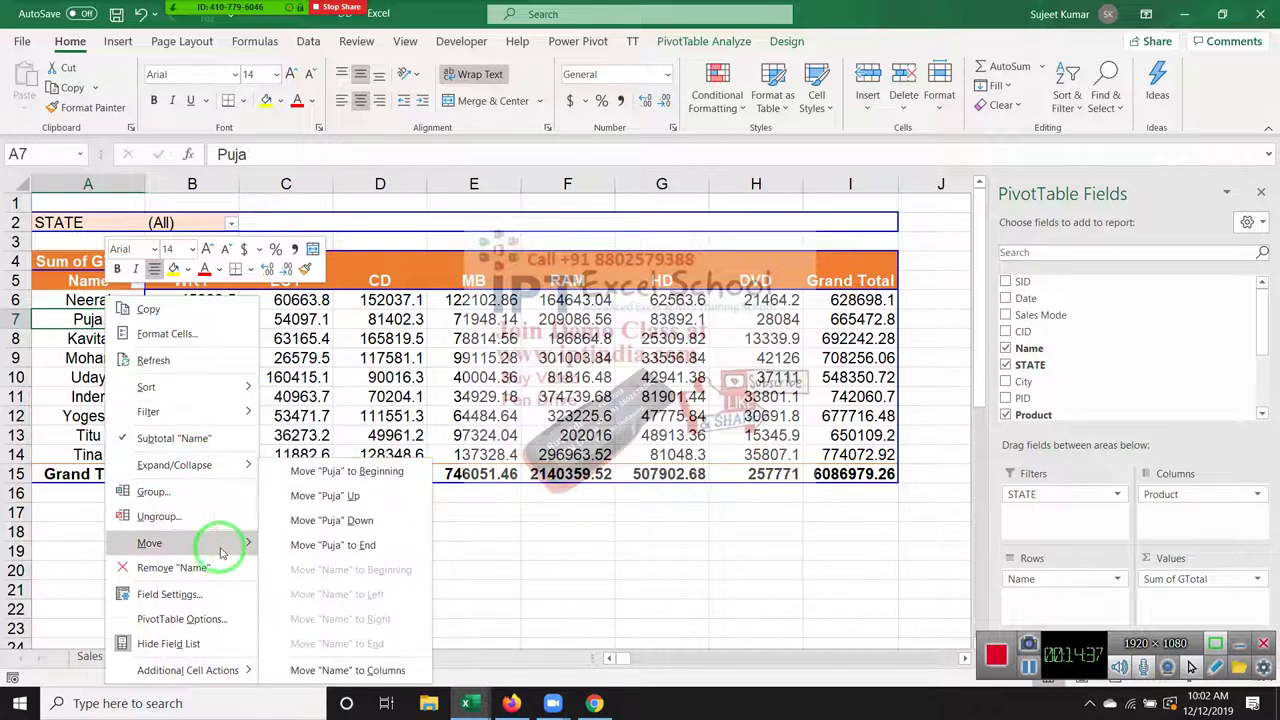
{"action": "left_click", "coordinate": [346, 554]}
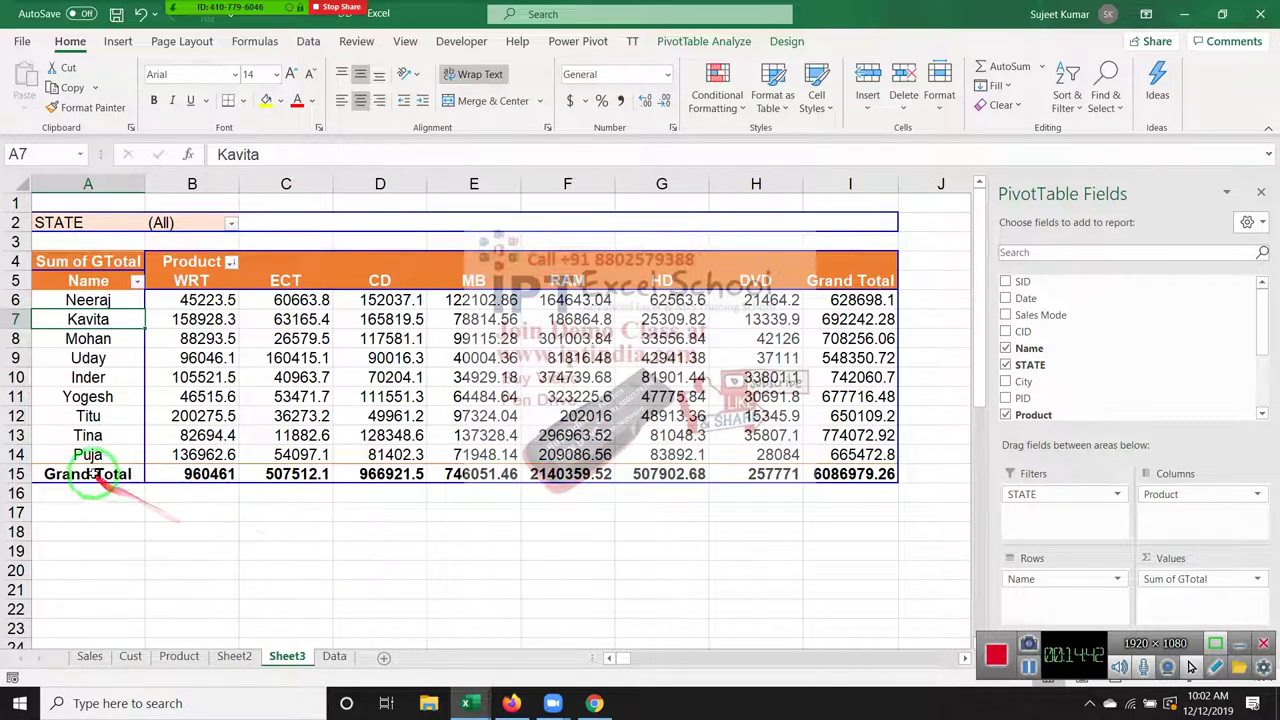
Step: Review the reordered name labels from Kavita through Titu, confirming Puja sits last
{"action": "left_click_drag", "start_coordinate": [95, 456], "coordinate": [300, 460]}
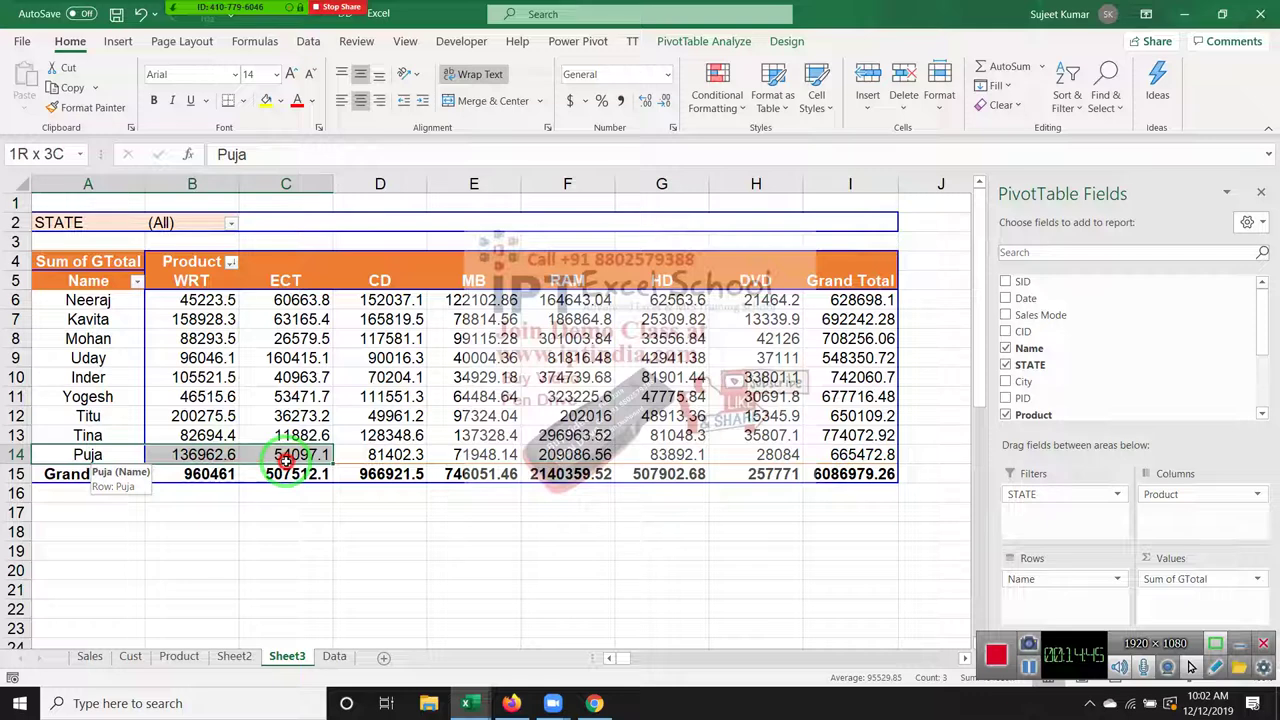
{"action": "left_click", "coordinate": [120, 454]}
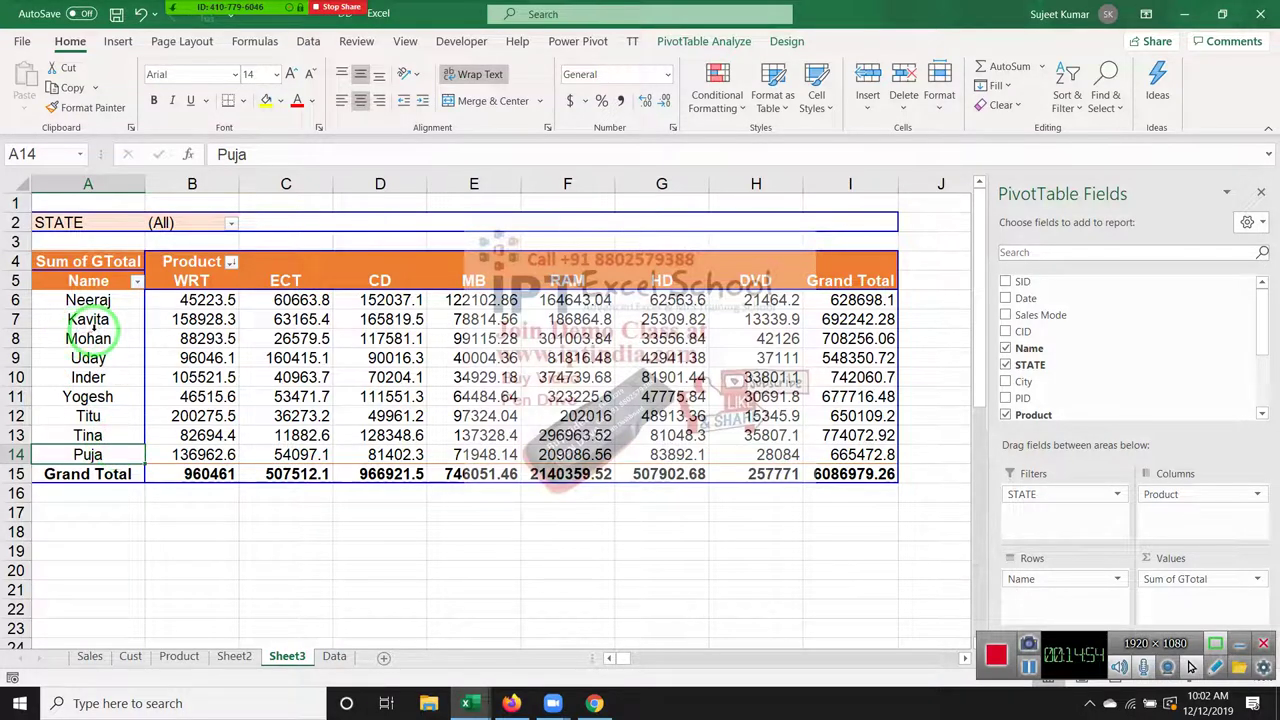
{"action": "left_click", "coordinate": [88, 338]}
{"action": "left_click", "coordinate": [90, 357]}
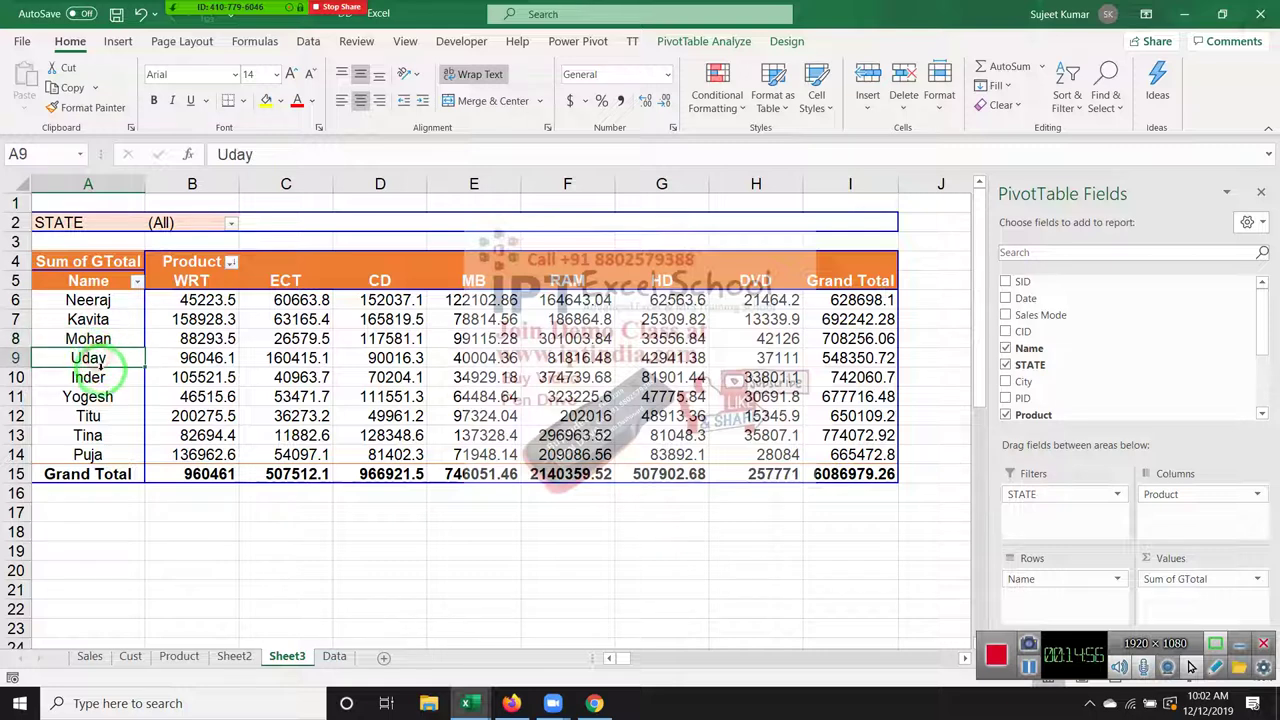
{"action": "left_click", "coordinate": [101, 376]}
{"action": "left_click", "coordinate": [92, 397]}
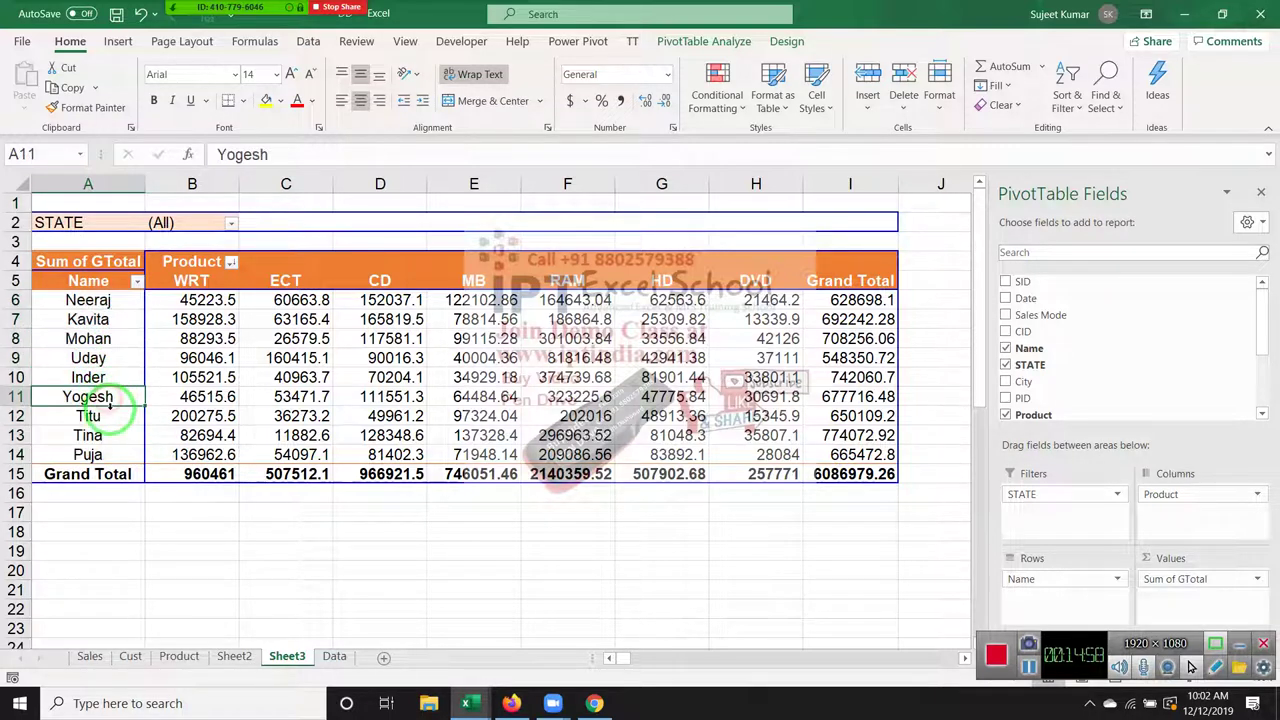
{"action": "left_click", "coordinate": [110, 418]}
{"action": "left_click", "coordinate": [112, 421]}
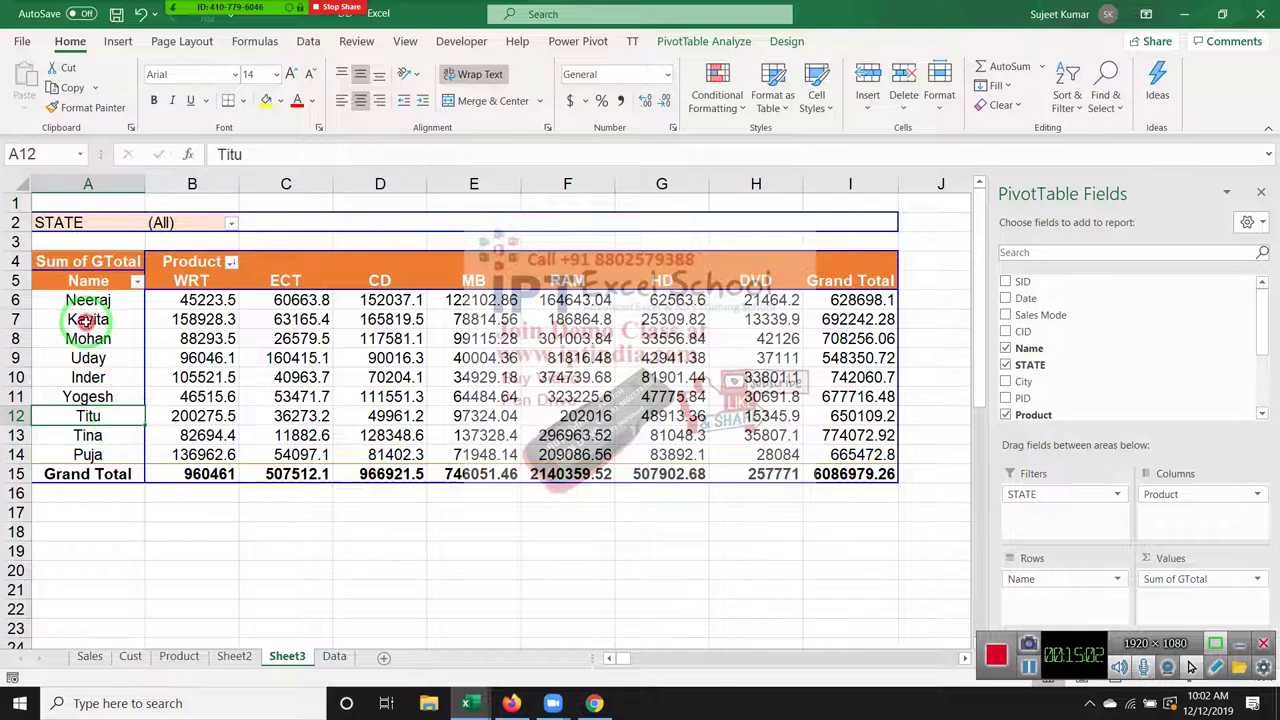
{"action": "left_click", "coordinate": [92, 319]}
Step: Look at the CD product header's move options without moving it, then make STATE the row field
{"action": "left_click_drag", "start_coordinate": [179, 281], "coordinate": [272, 281]}
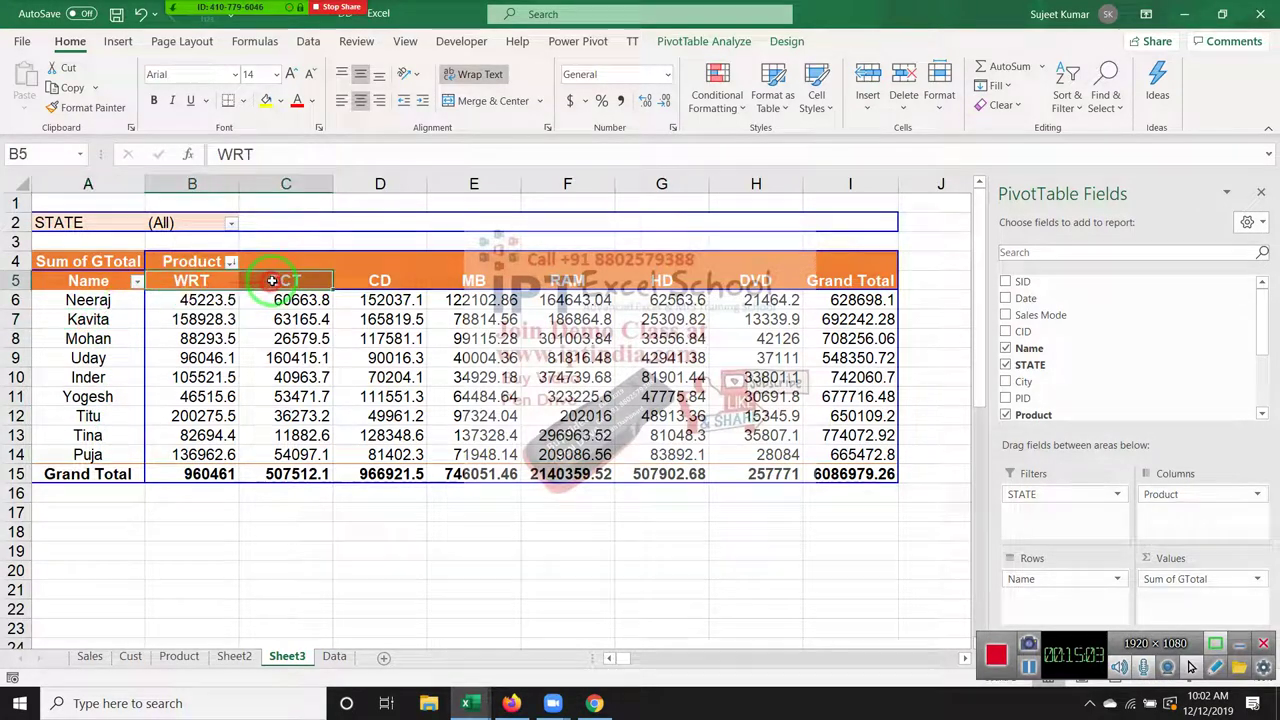
{"action": "left_click", "coordinate": [350, 282]}
{"action": "right_click", "coordinate": [355, 285]}
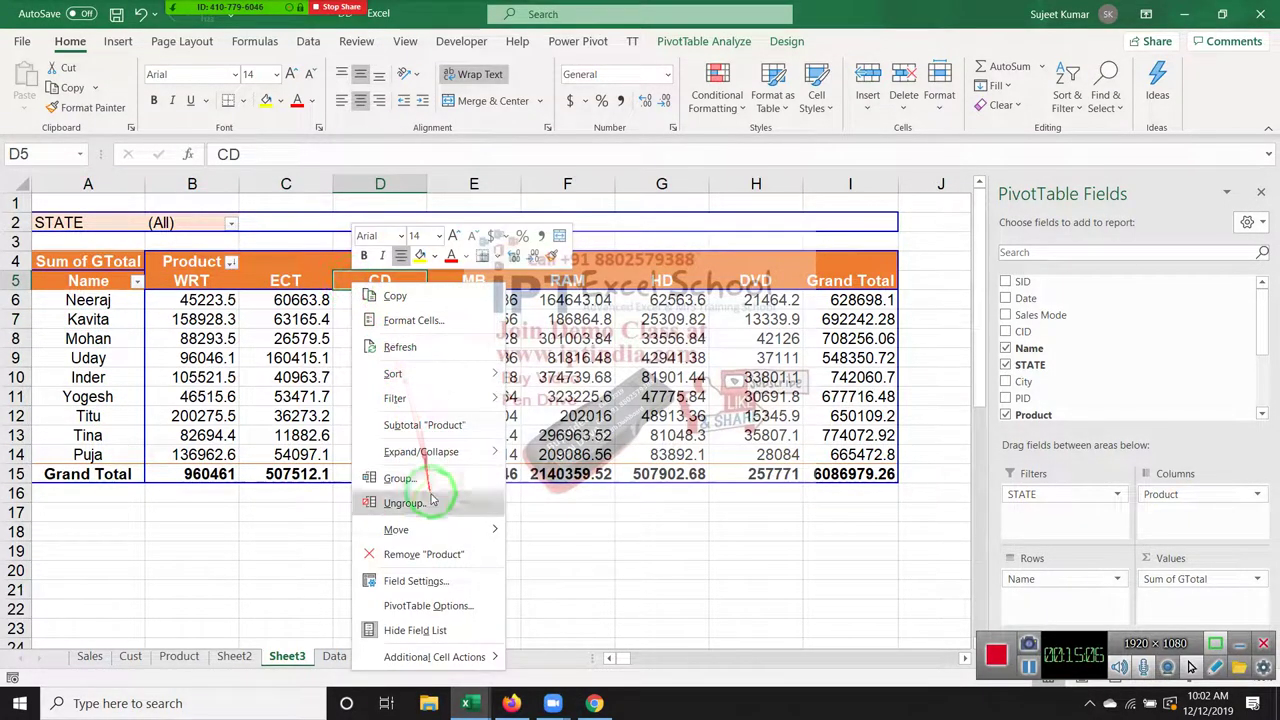
{"action": "mouse_move", "coordinate": [449, 527]}
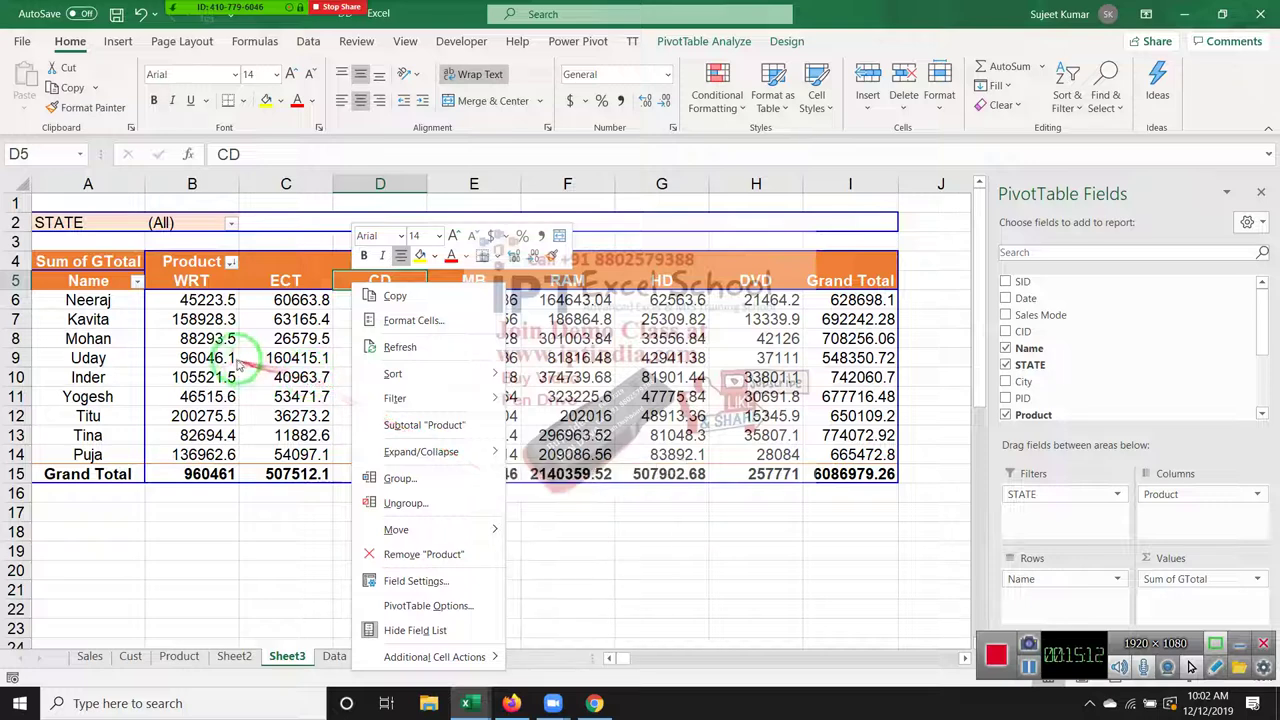
{"action": "key", "text": "Escape"}
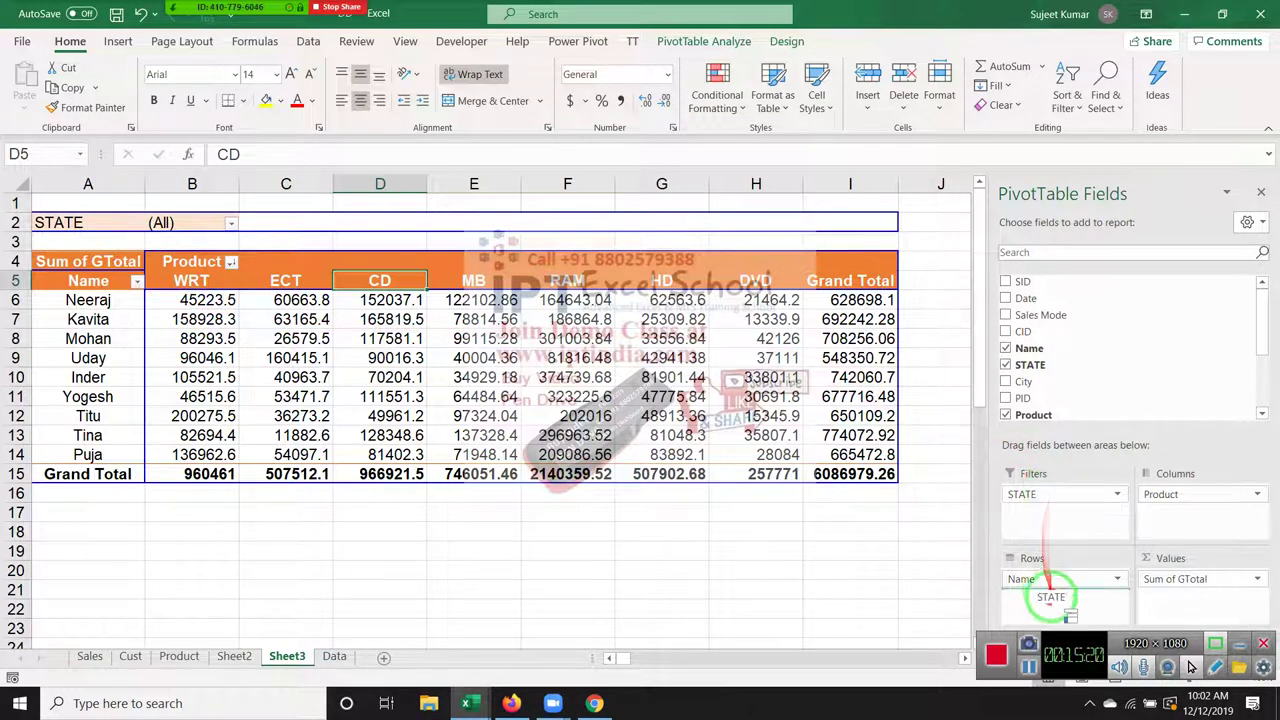
{"action": "mouse_move", "coordinate": [1049, 491]}
{"action": "left_mouse_down"}
{"action": "mouse_move", "coordinate": [1049, 598]}
{"action": "mouse_move", "coordinate": [1050, 500]}
{"action": "left_mouse_up"}
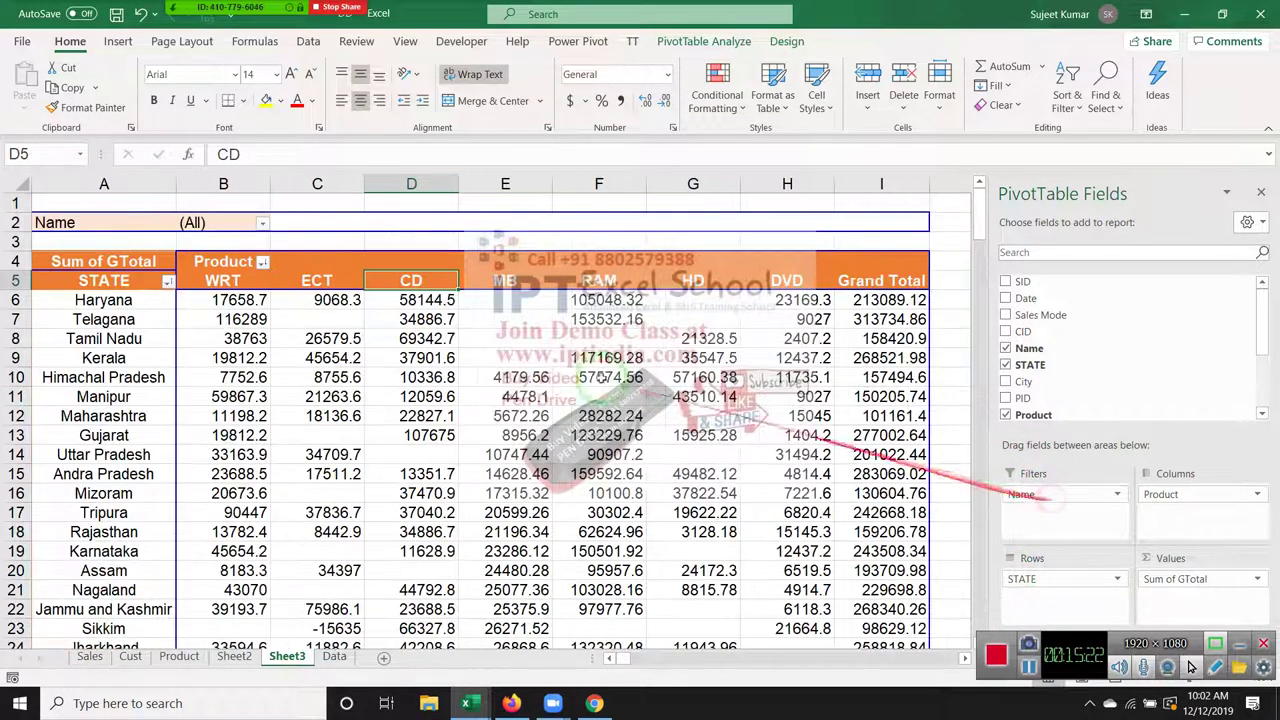
Step: Check the STATE sort and filter choices twice and select Telagana WRT and Gujarat RAM values
{"action": "left_click", "coordinate": [145, 301]}
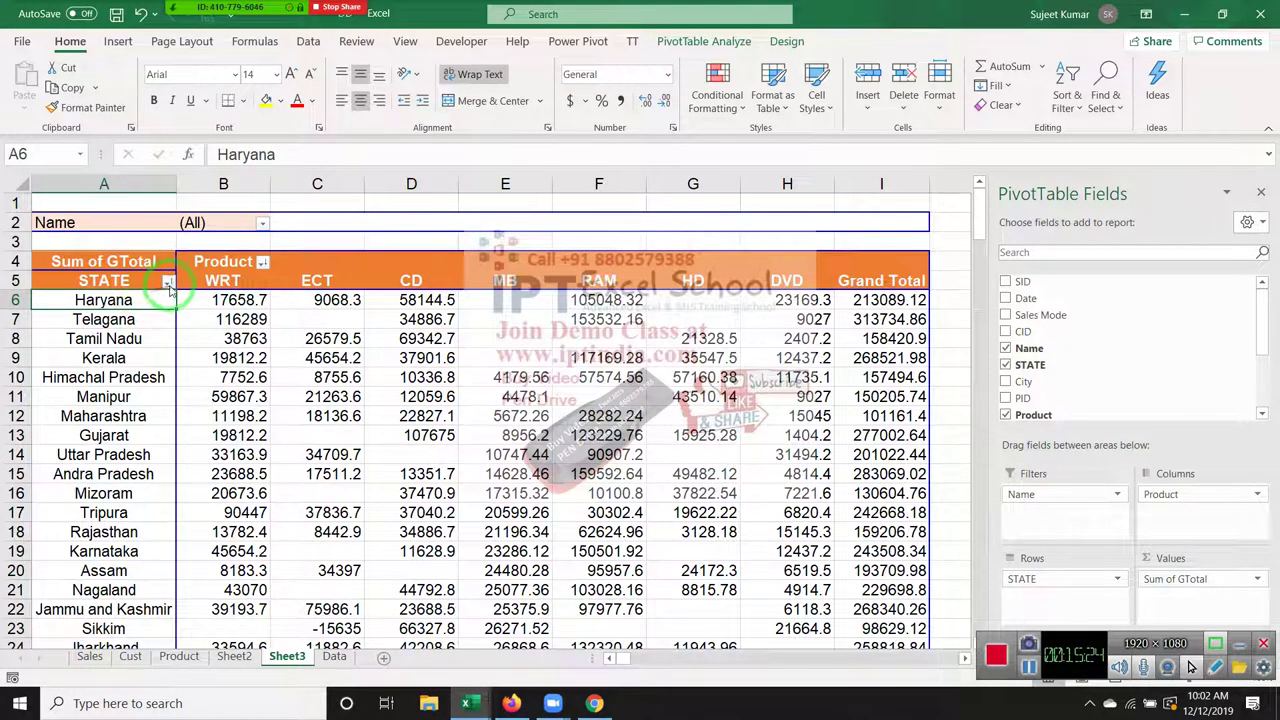
{"action": "left_click", "coordinate": [169, 285]}
{"action": "mouse_move", "coordinate": [185, 405]}
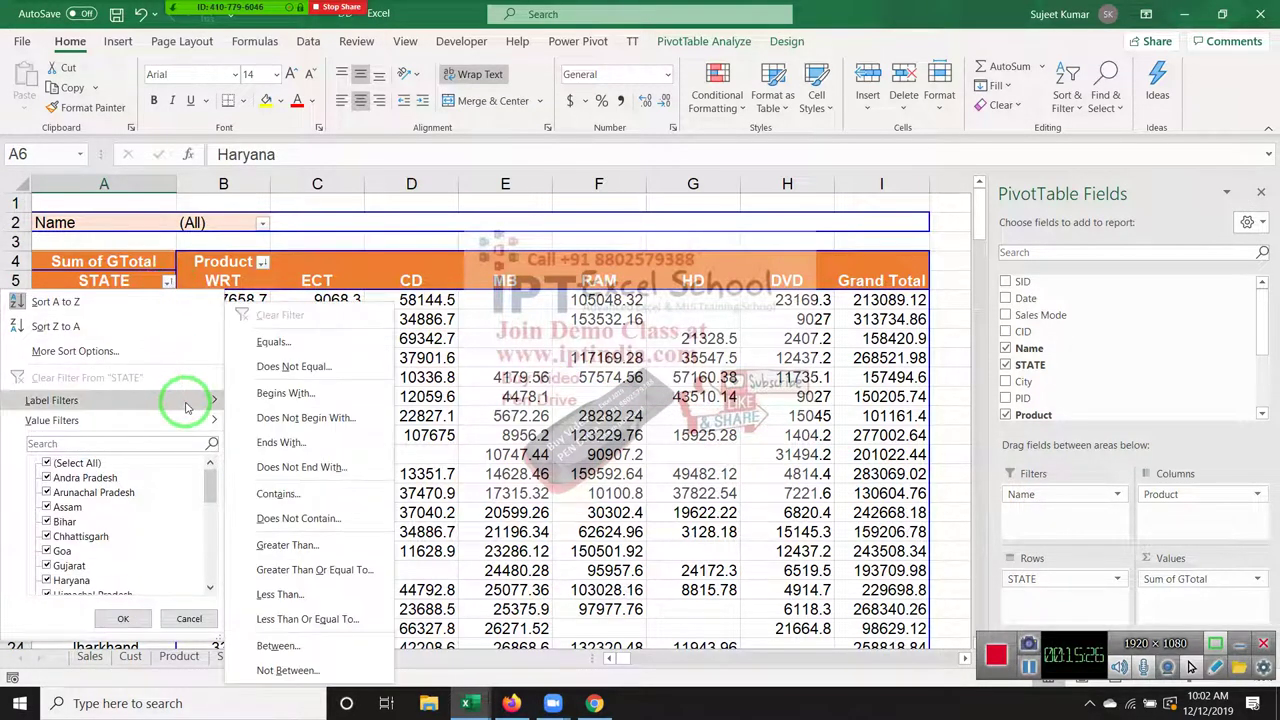
{"action": "left_click", "coordinate": [500, 375]}
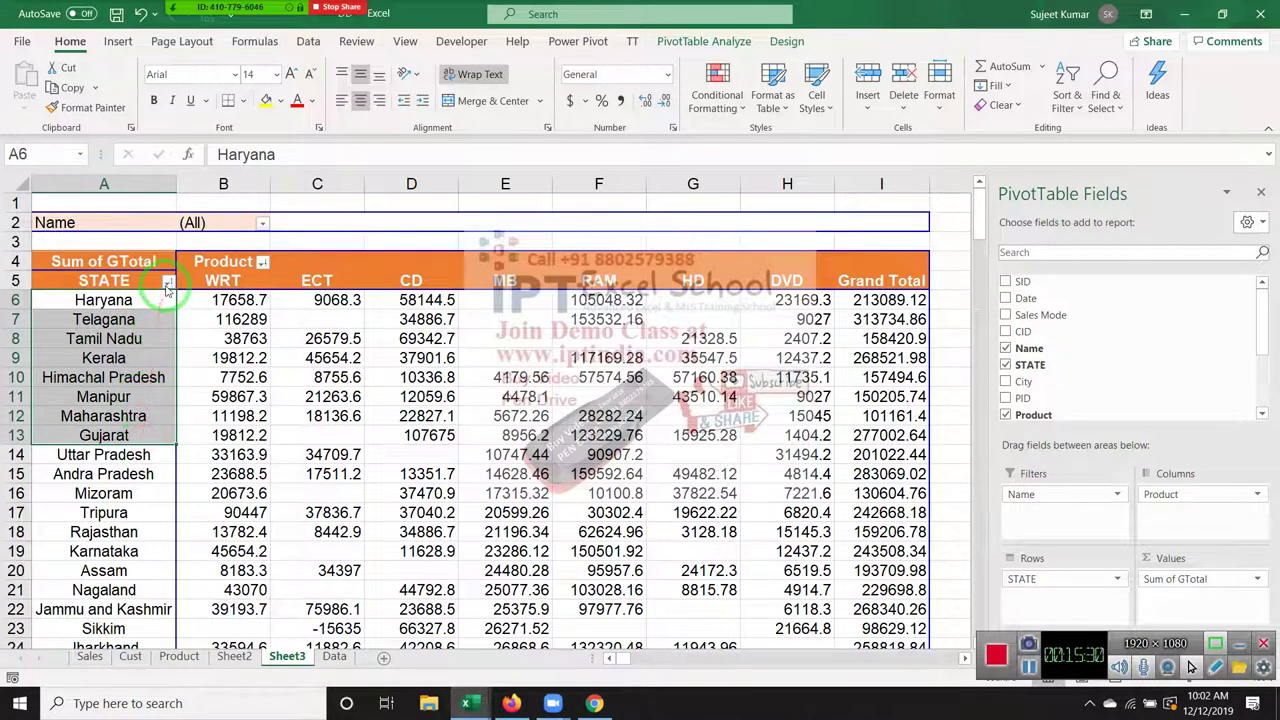
{"action": "left_click", "coordinate": [168, 283]}
{"action": "mouse_move", "coordinate": [145, 418]}
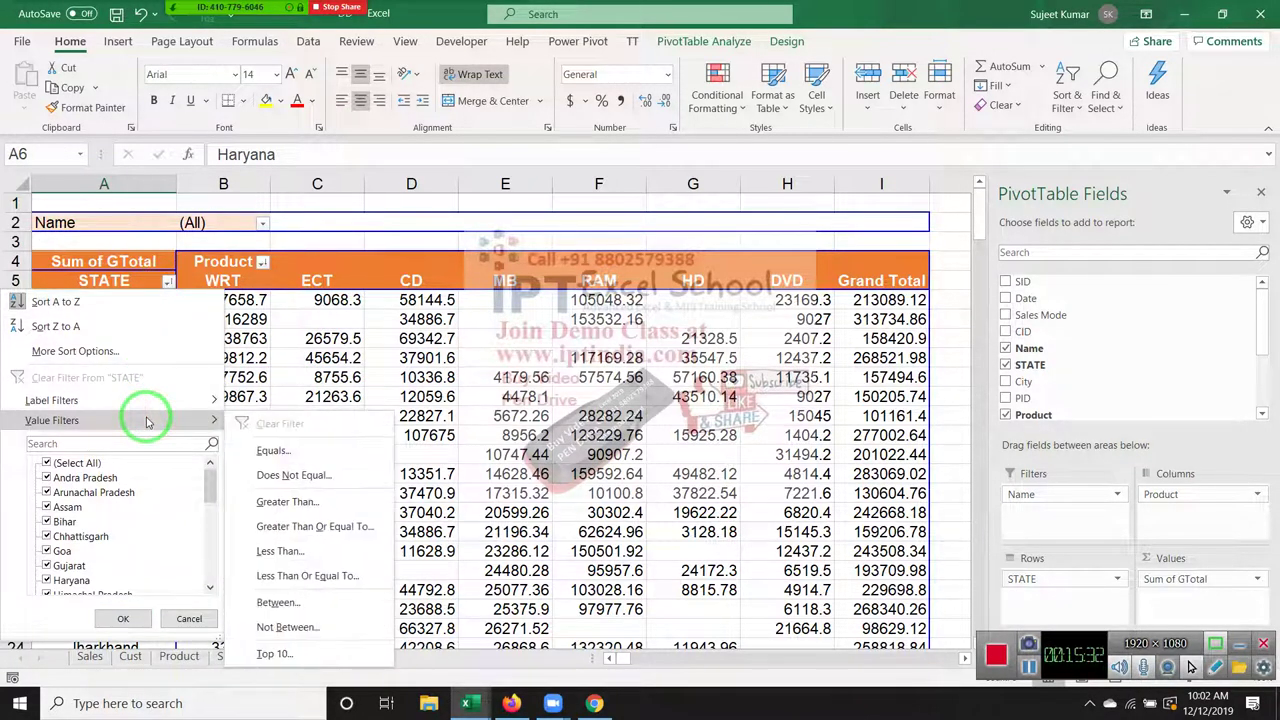
{"action": "left_click", "coordinate": [366, 352]}
{"action": "left_click", "coordinate": [240, 319]}
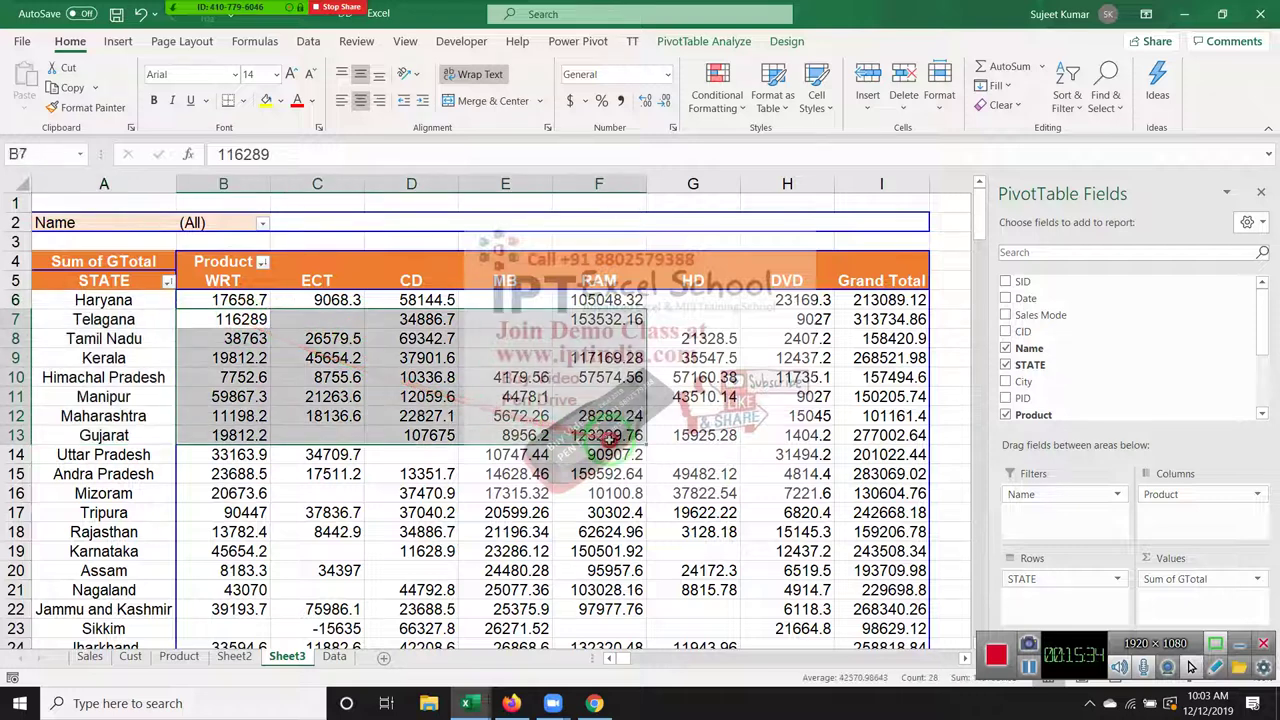
{"action": "left_click", "coordinate": [598, 435]}
Step: Scroll through the STATE filter list and close it without changing anything
{"action": "left_click", "coordinate": [169, 281]}
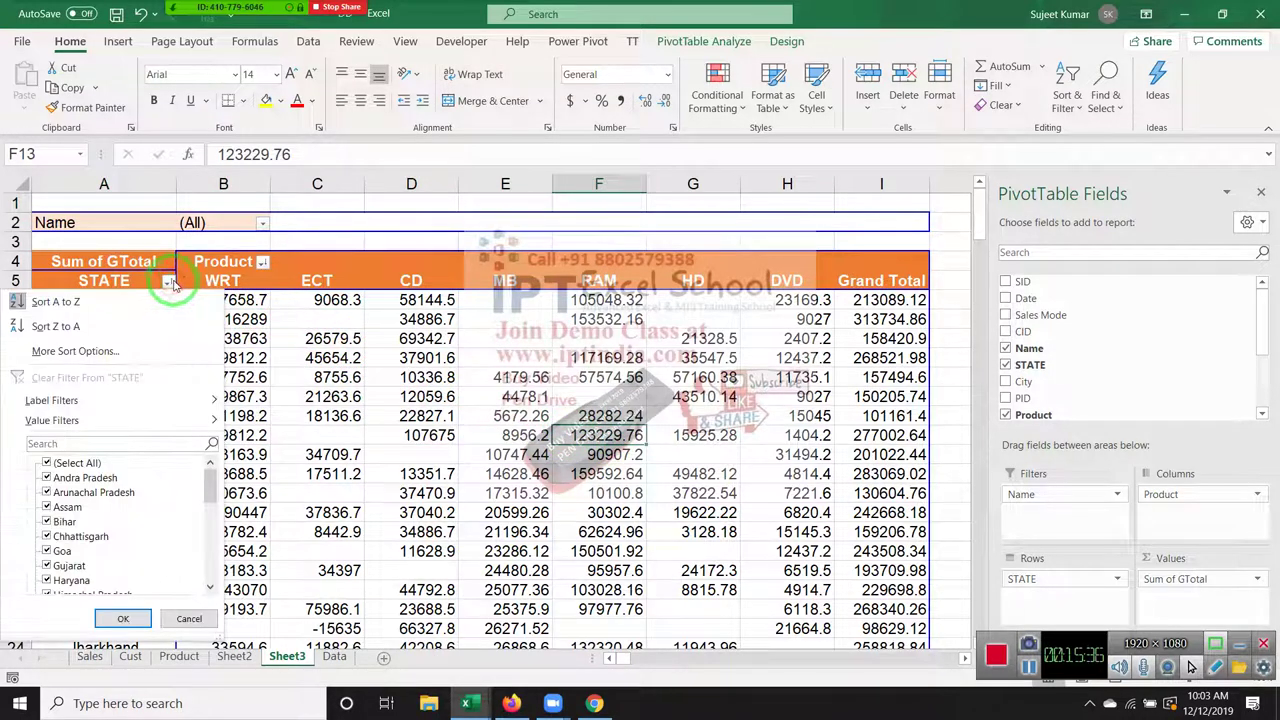
{"action": "scroll", "coordinate": [106, 470], "scroll_direction": "down", "scroll_amount": 4}
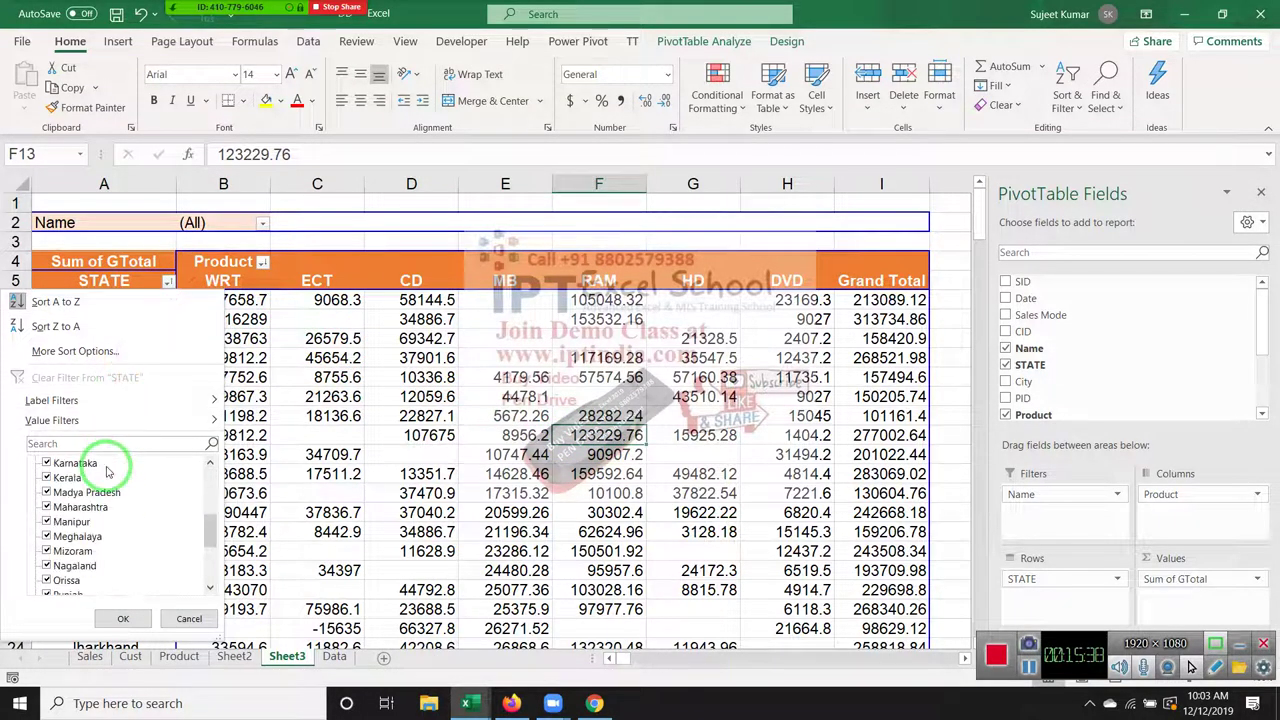
{"action": "scroll", "coordinate": [108, 477], "scroll_direction": "down", "scroll_amount": 3}
{"action": "scroll", "coordinate": [108, 477], "scroll_direction": "up", "scroll_amount": 5}
{"action": "scroll", "coordinate": [109, 476], "scroll_direction": "up", "scroll_amount": 1}
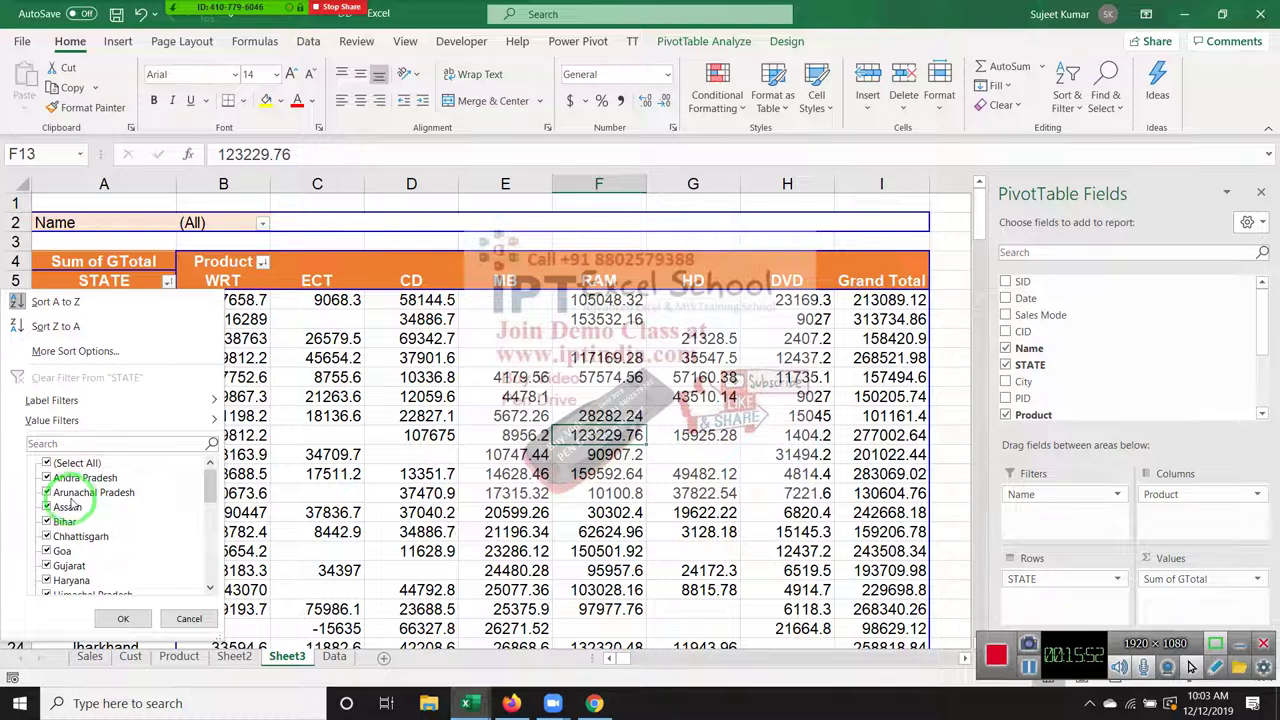
{"action": "mouse_move", "coordinate": [105, 420]}
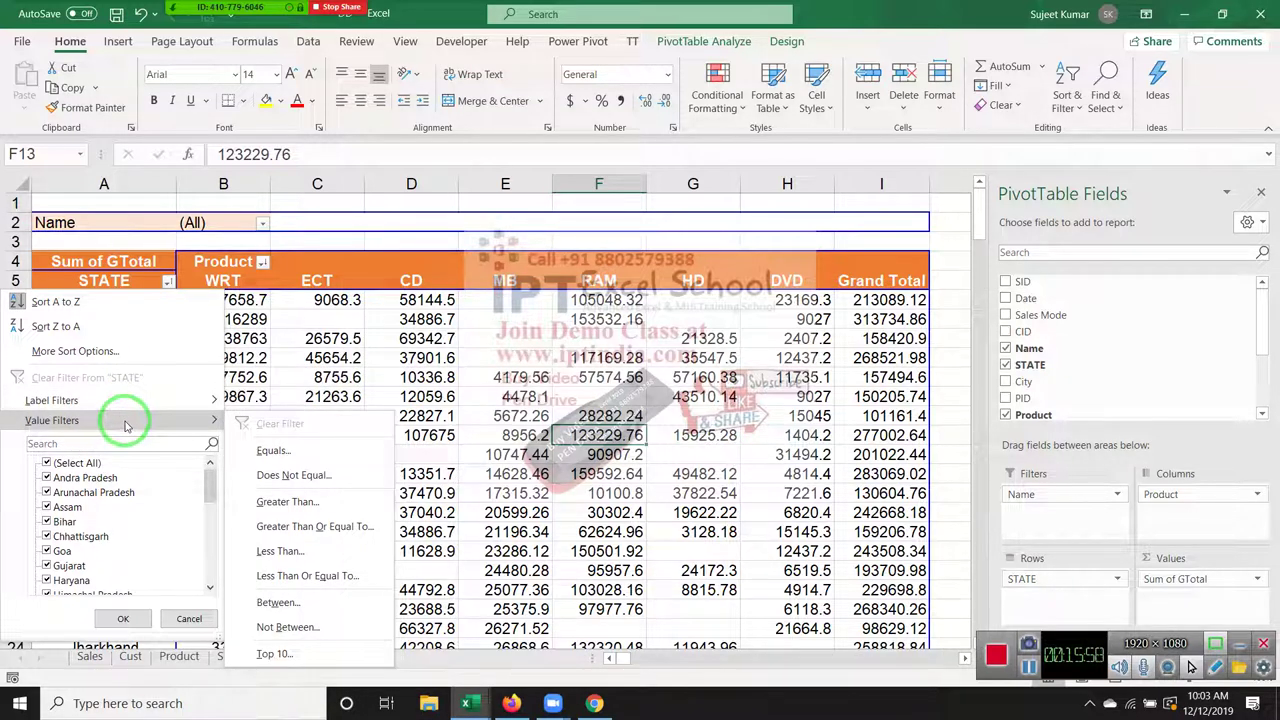
{"action": "left_click", "coordinate": [278, 308]}
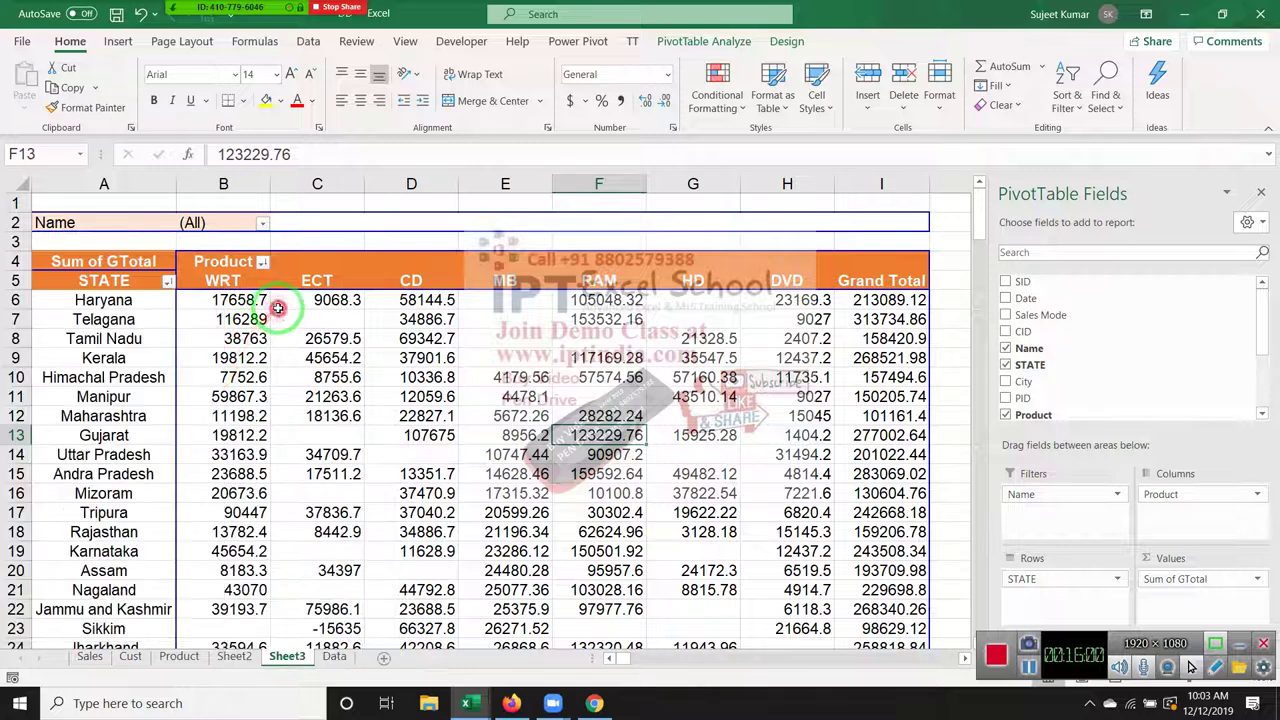
Step: Check the Product filter choices unchanged from the WRT header, then minimize Excel to the desktop
{"action": "left_click", "coordinate": [262, 272]}
{"action": "left_click", "coordinate": [257, 281]}
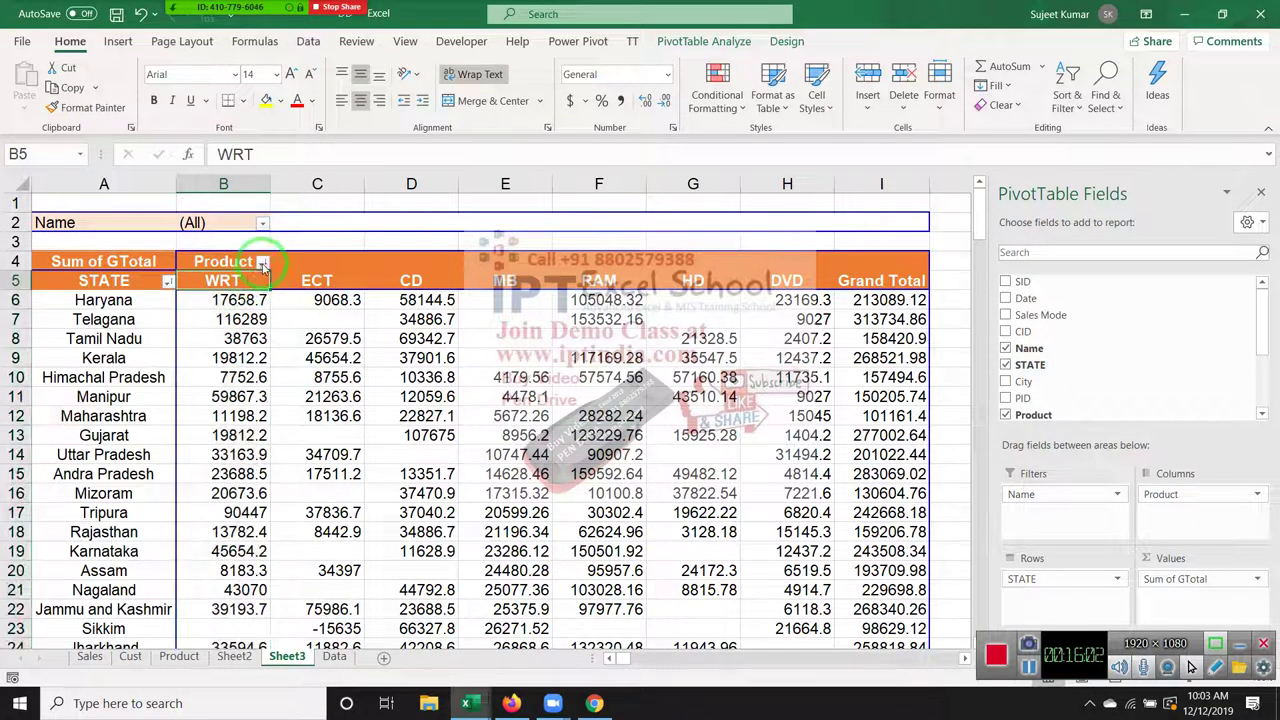
{"action": "left_click", "coordinate": [262, 262]}
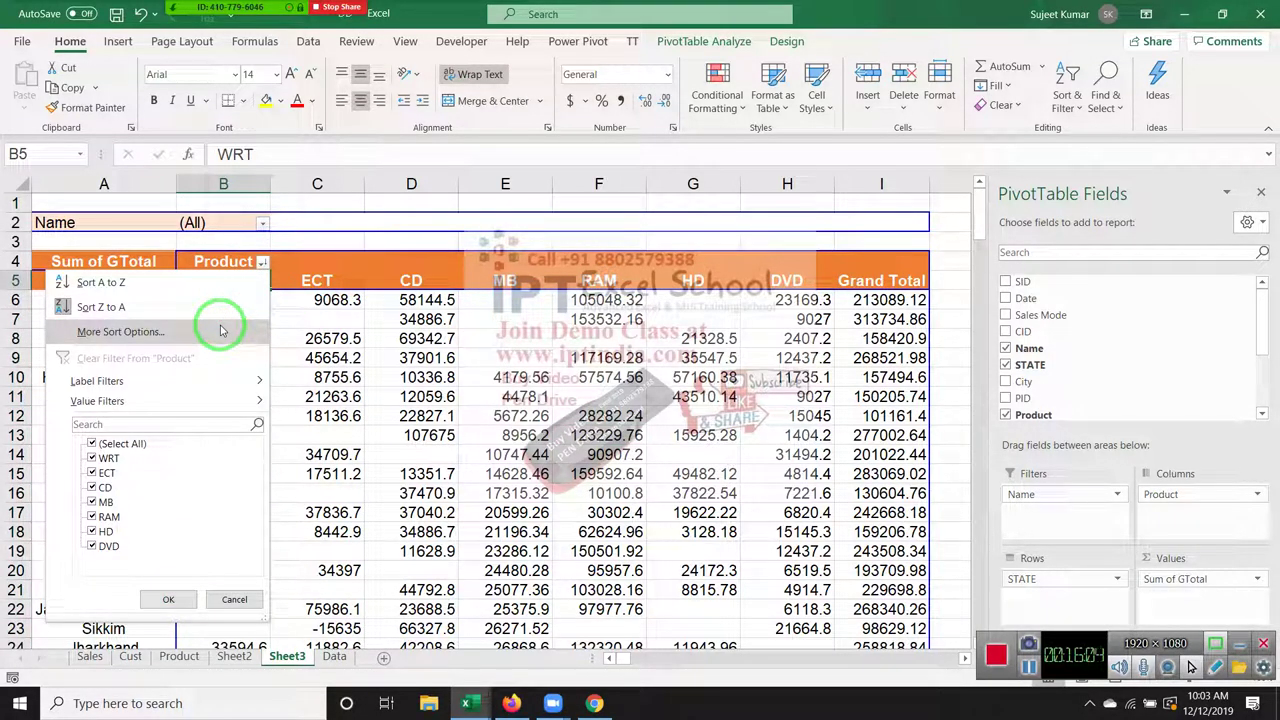
{"action": "mouse_move", "coordinate": [186, 400]}
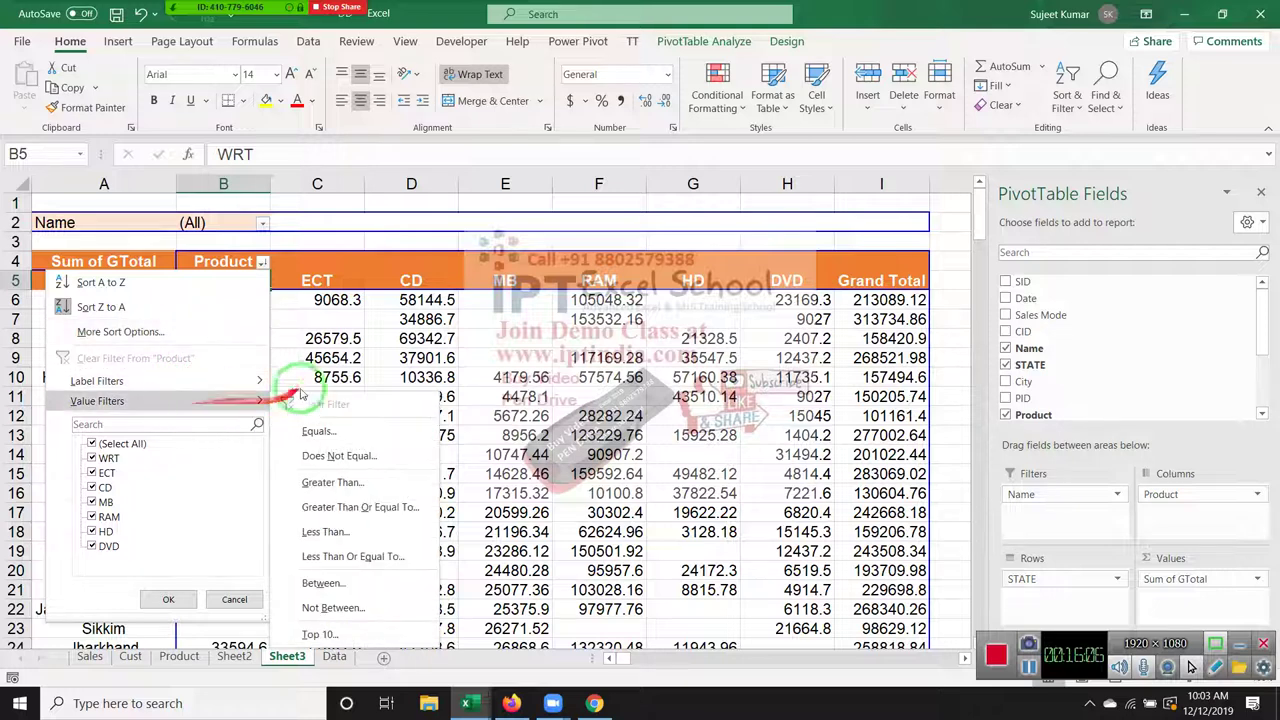
{"action": "left_click", "coordinate": [325, 358]}
{"action": "key", "text": "super+d"}
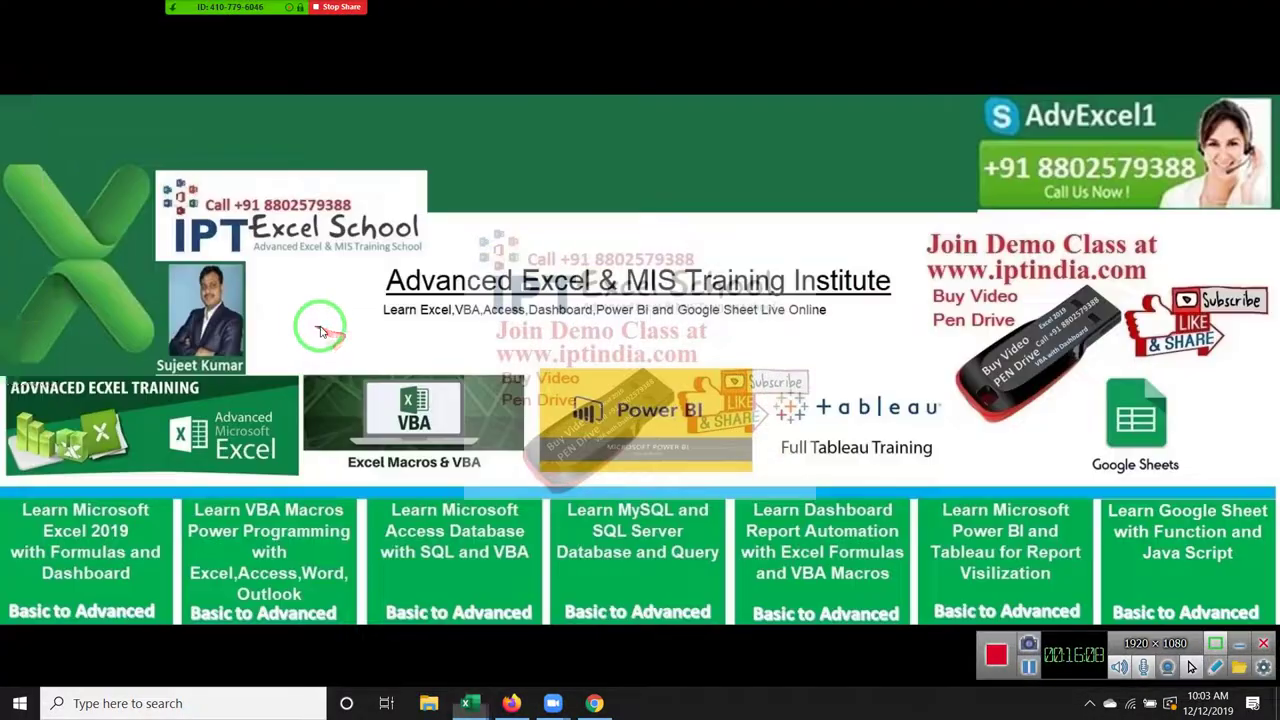